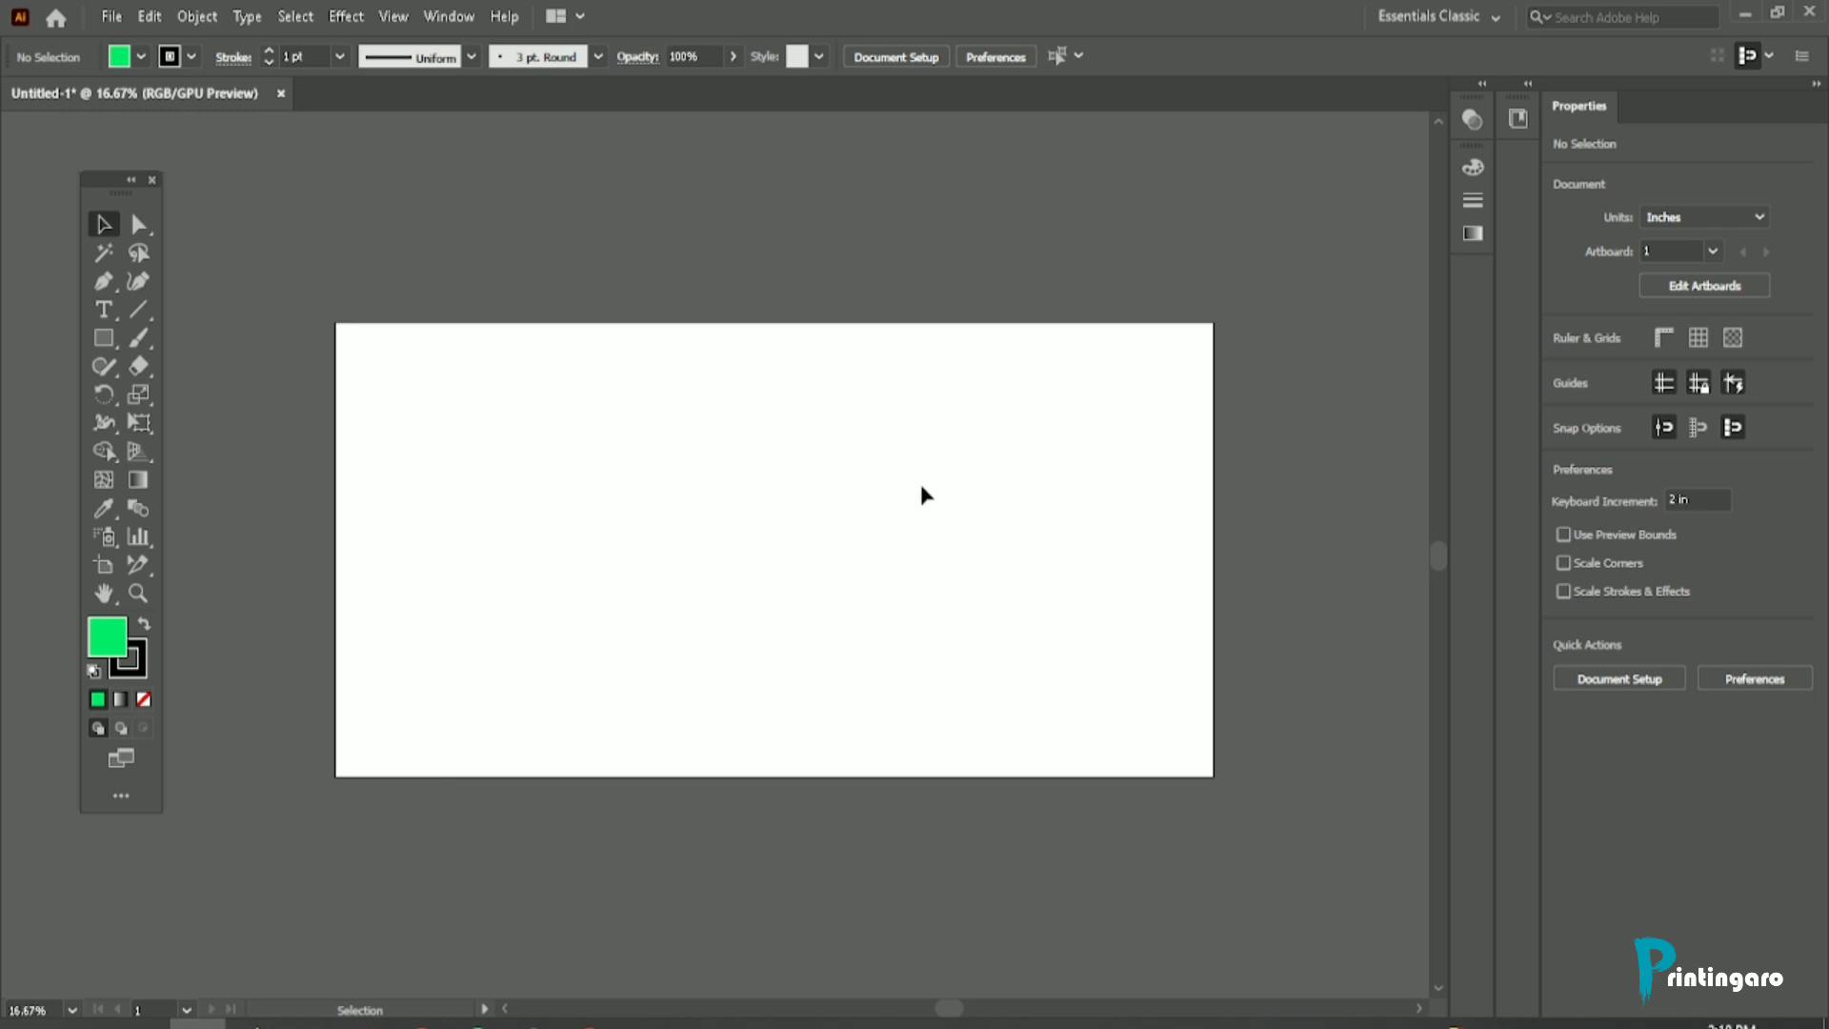
Step: Pan across the blank artboard with the Hand tool and check it at closer and wider magnifications
{"action": "left_click", "coordinate": [107, 598]}
{"action": "left_click", "coordinate": [104, 594]}
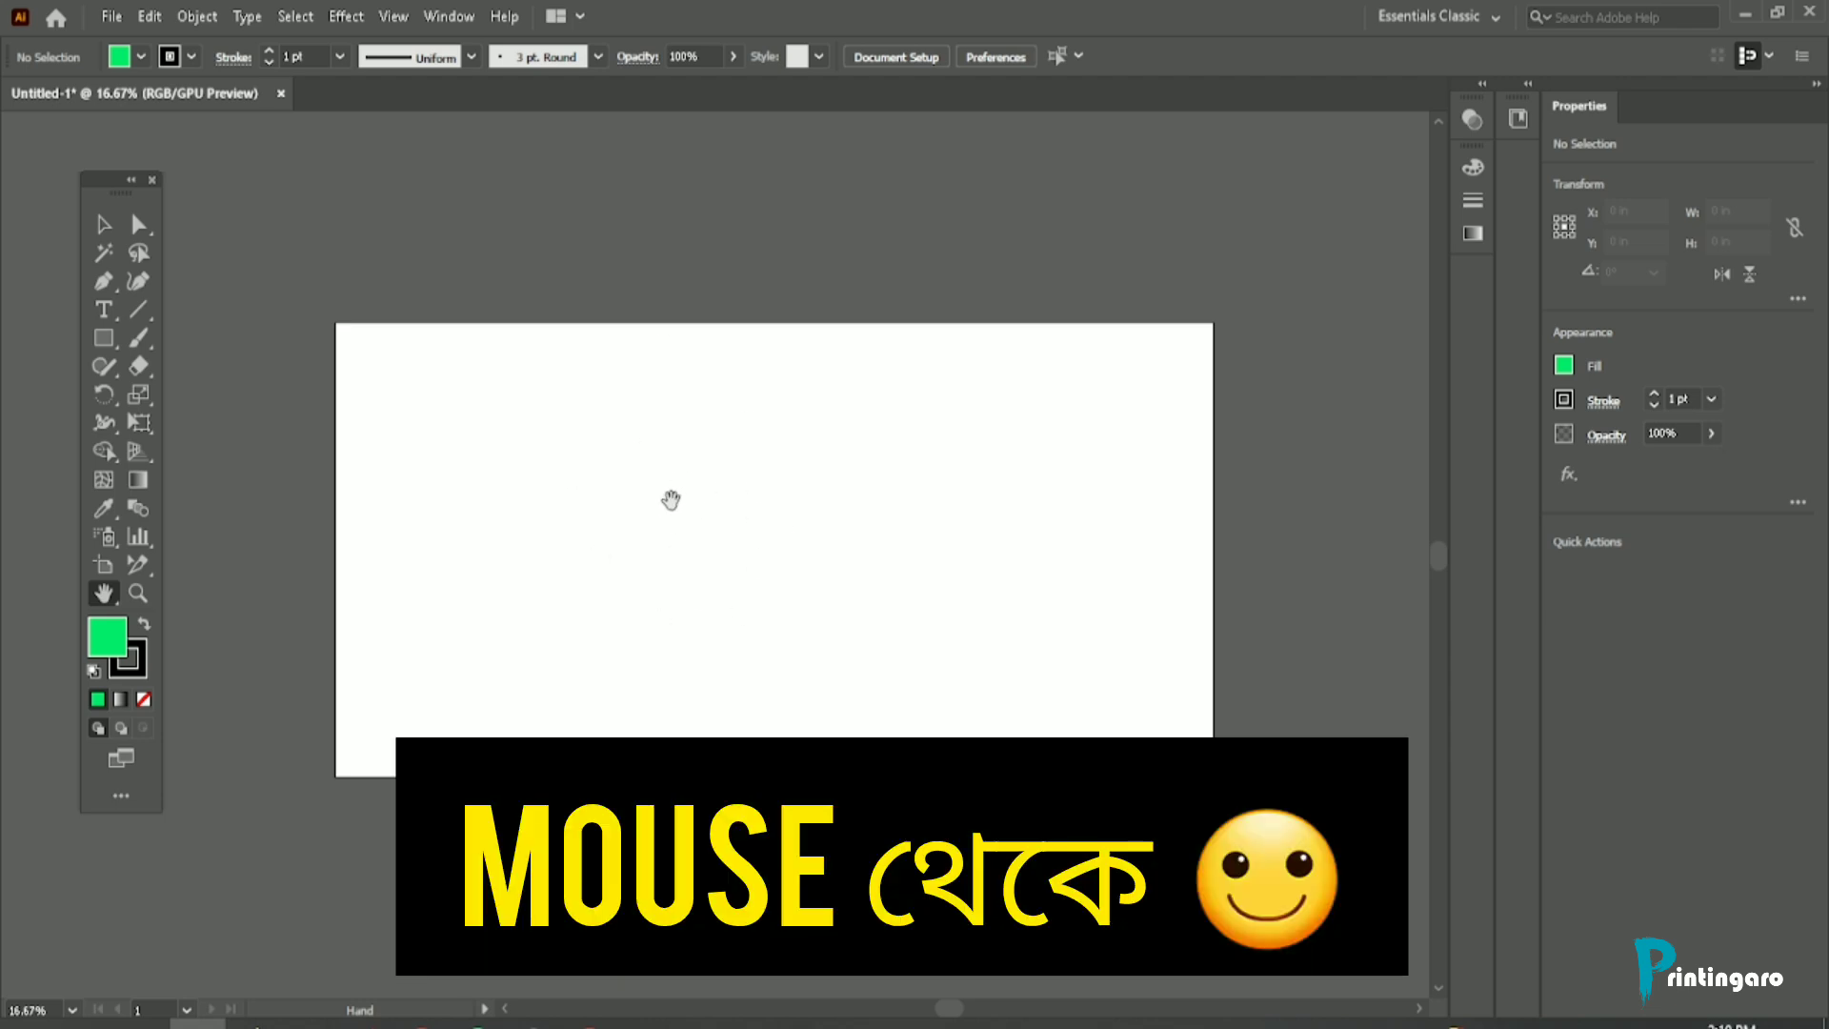
{"action": "left_click_drag", "start_coordinate": [671, 506], "coordinate": [773, 477]}
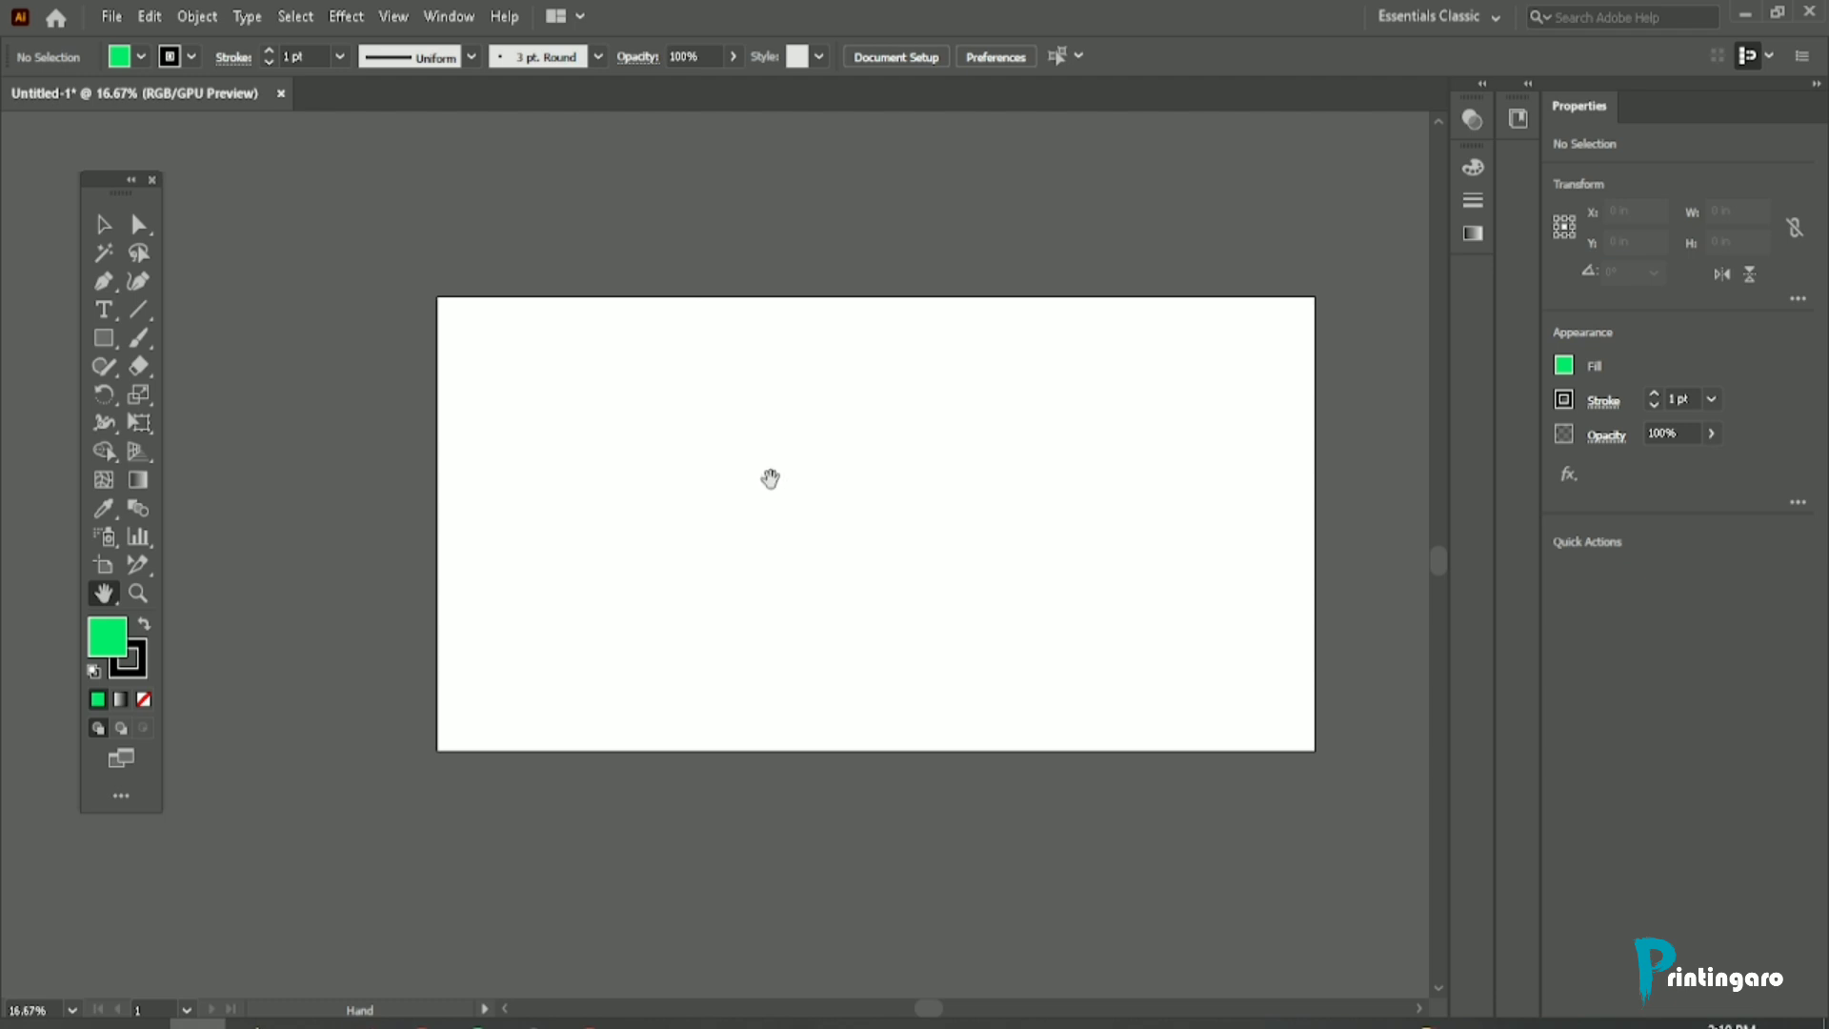
{"action": "left_click_drag", "start_coordinate": [771, 482], "coordinate": [698, 471]}
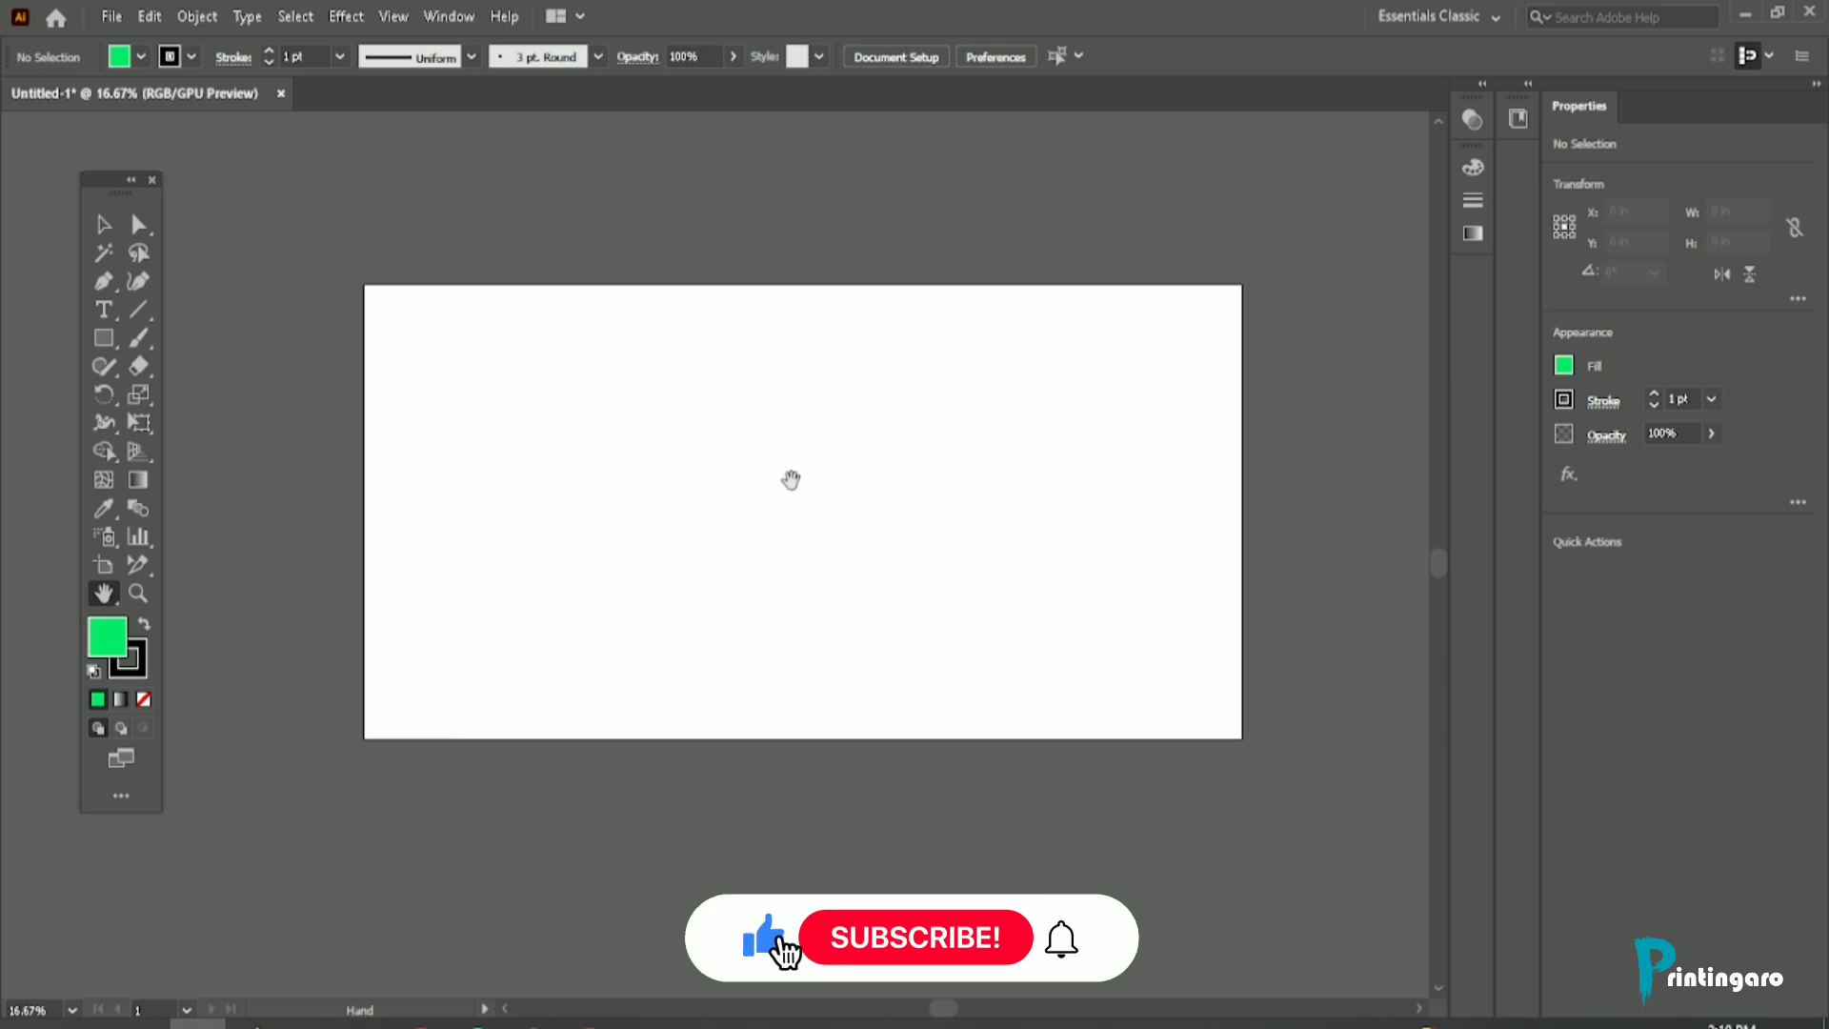
{"action": "left_click_drag", "start_coordinate": [790, 479], "coordinate": [632, 477]}
{"action": "left_click_drag", "start_coordinate": [513, 488], "coordinate": [639, 487]}
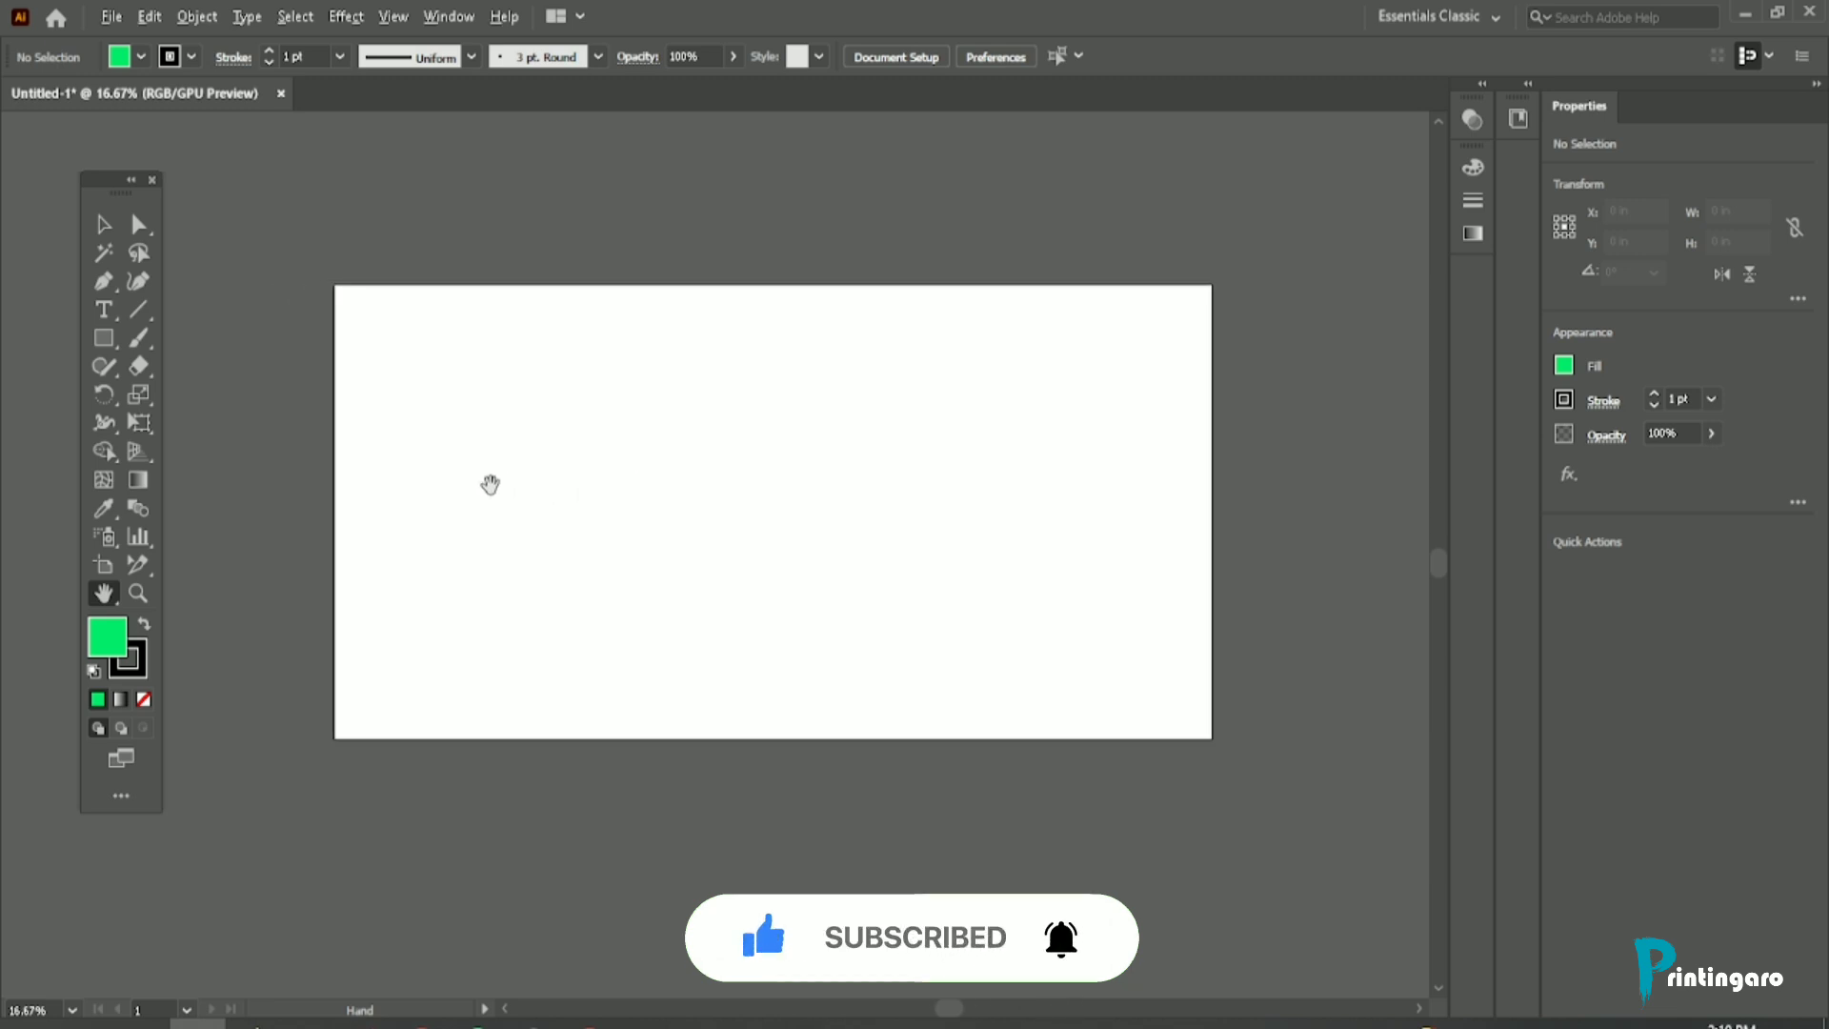
{"action": "scroll", "coordinate": [473, 484], "scroll_direction": "up", "scroll_amount": 3}
{"action": "scroll", "coordinate": [435, 420], "scroll_direction": "down", "scroll_amount": 2}
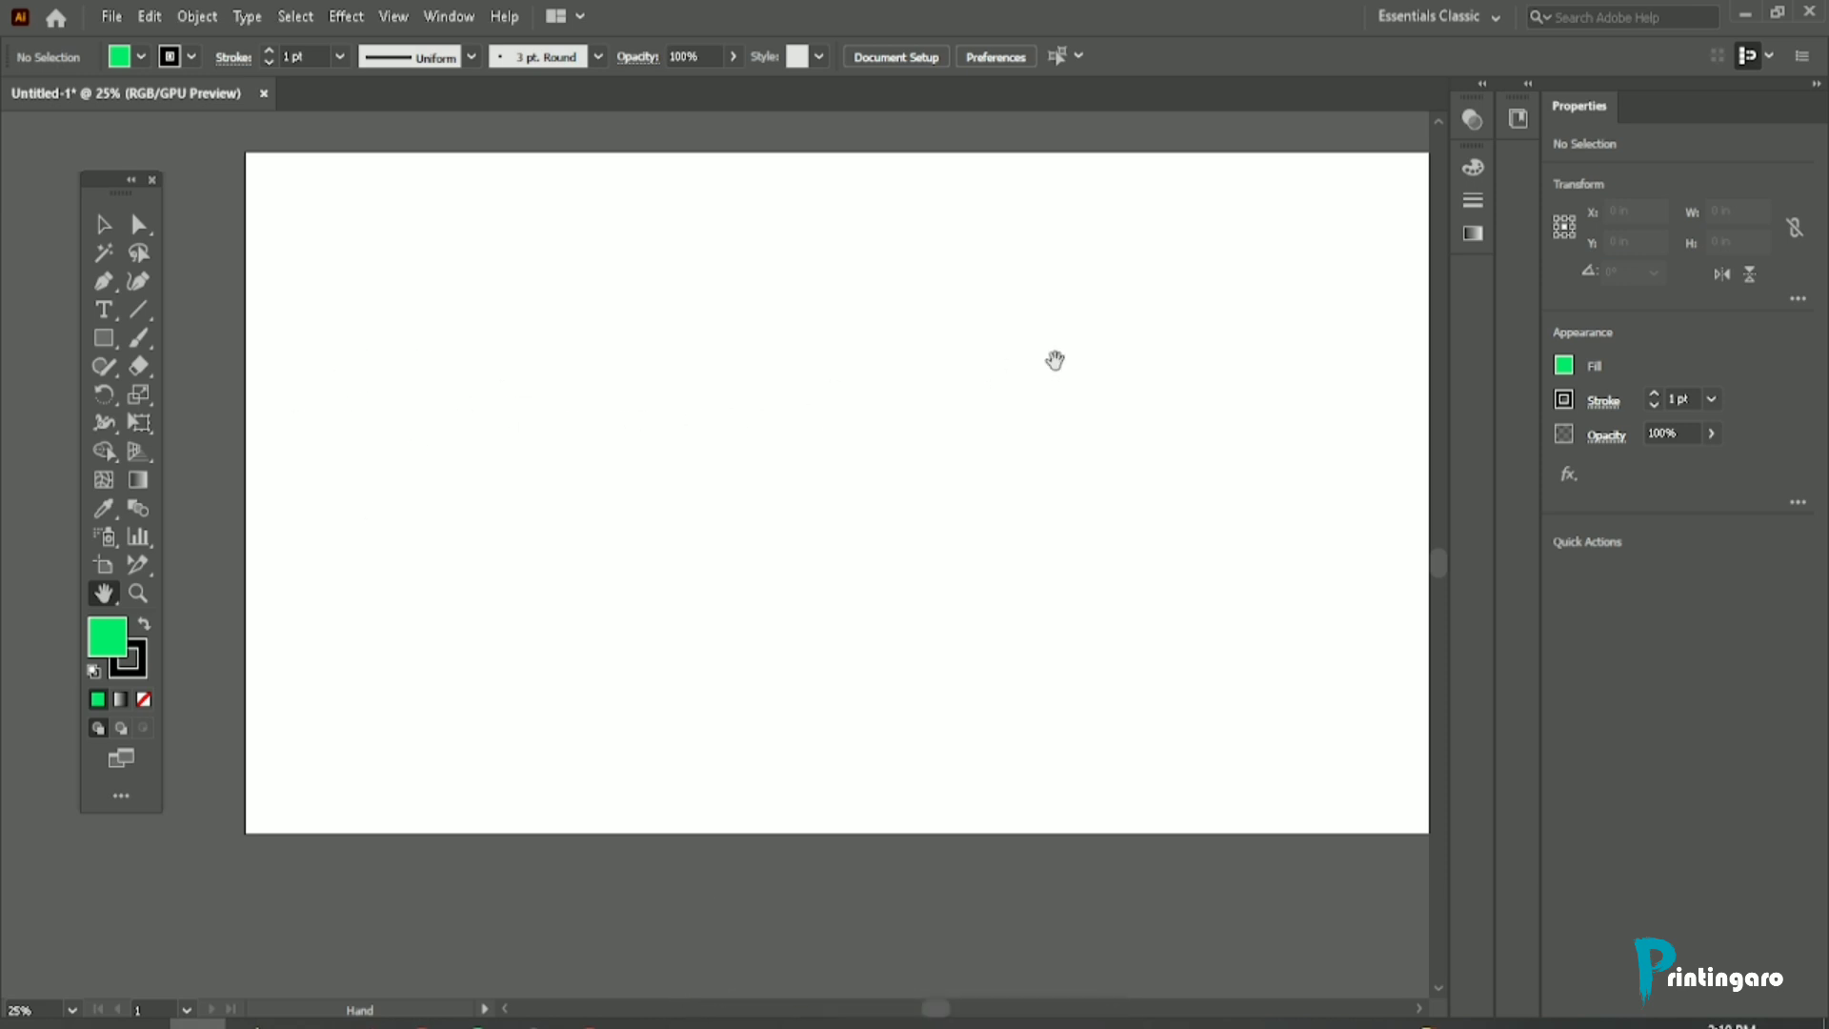
{"action": "left_click_drag", "start_coordinate": [1054, 359], "coordinate": [645, 372]}
{"action": "left_click_drag", "start_coordinate": [756, 469], "coordinate": [899, 420]}
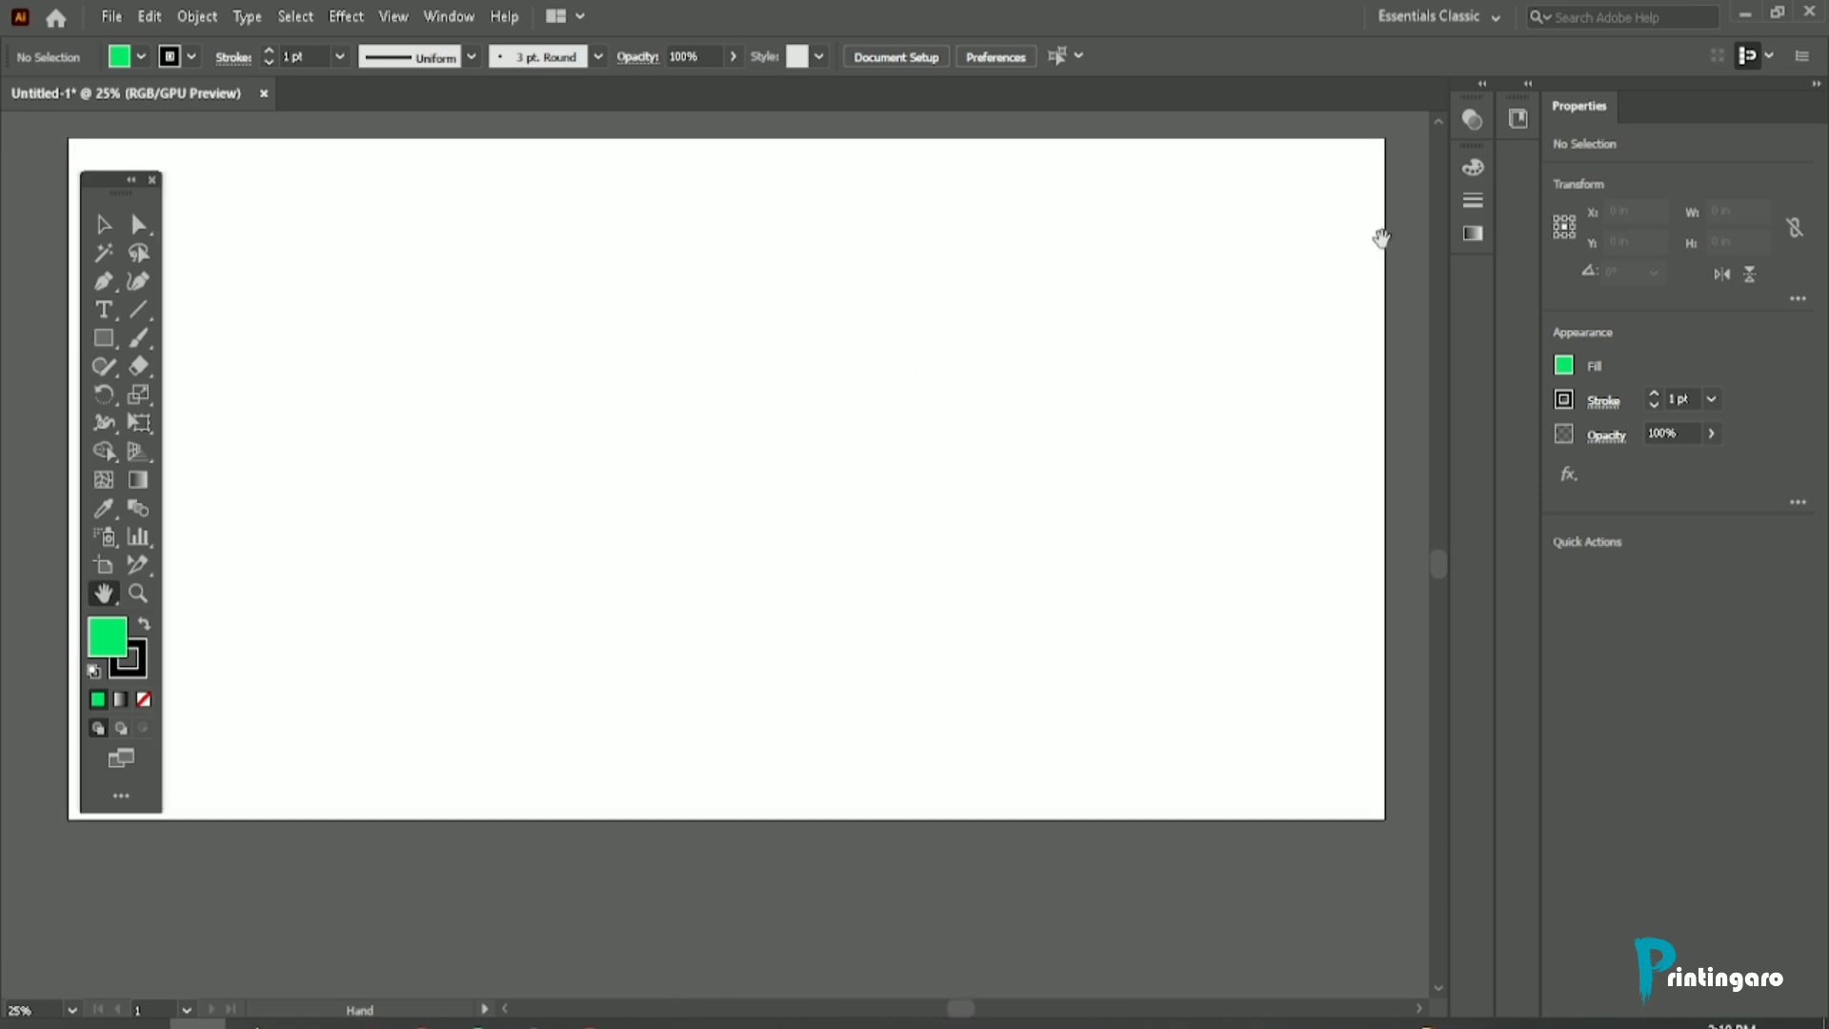
{"action": "left_click_drag", "start_coordinate": [560, 463], "coordinate": [741, 456]}
{"action": "scroll", "coordinate": [485, 393], "scroll_direction": "up", "scroll_amount": 1}
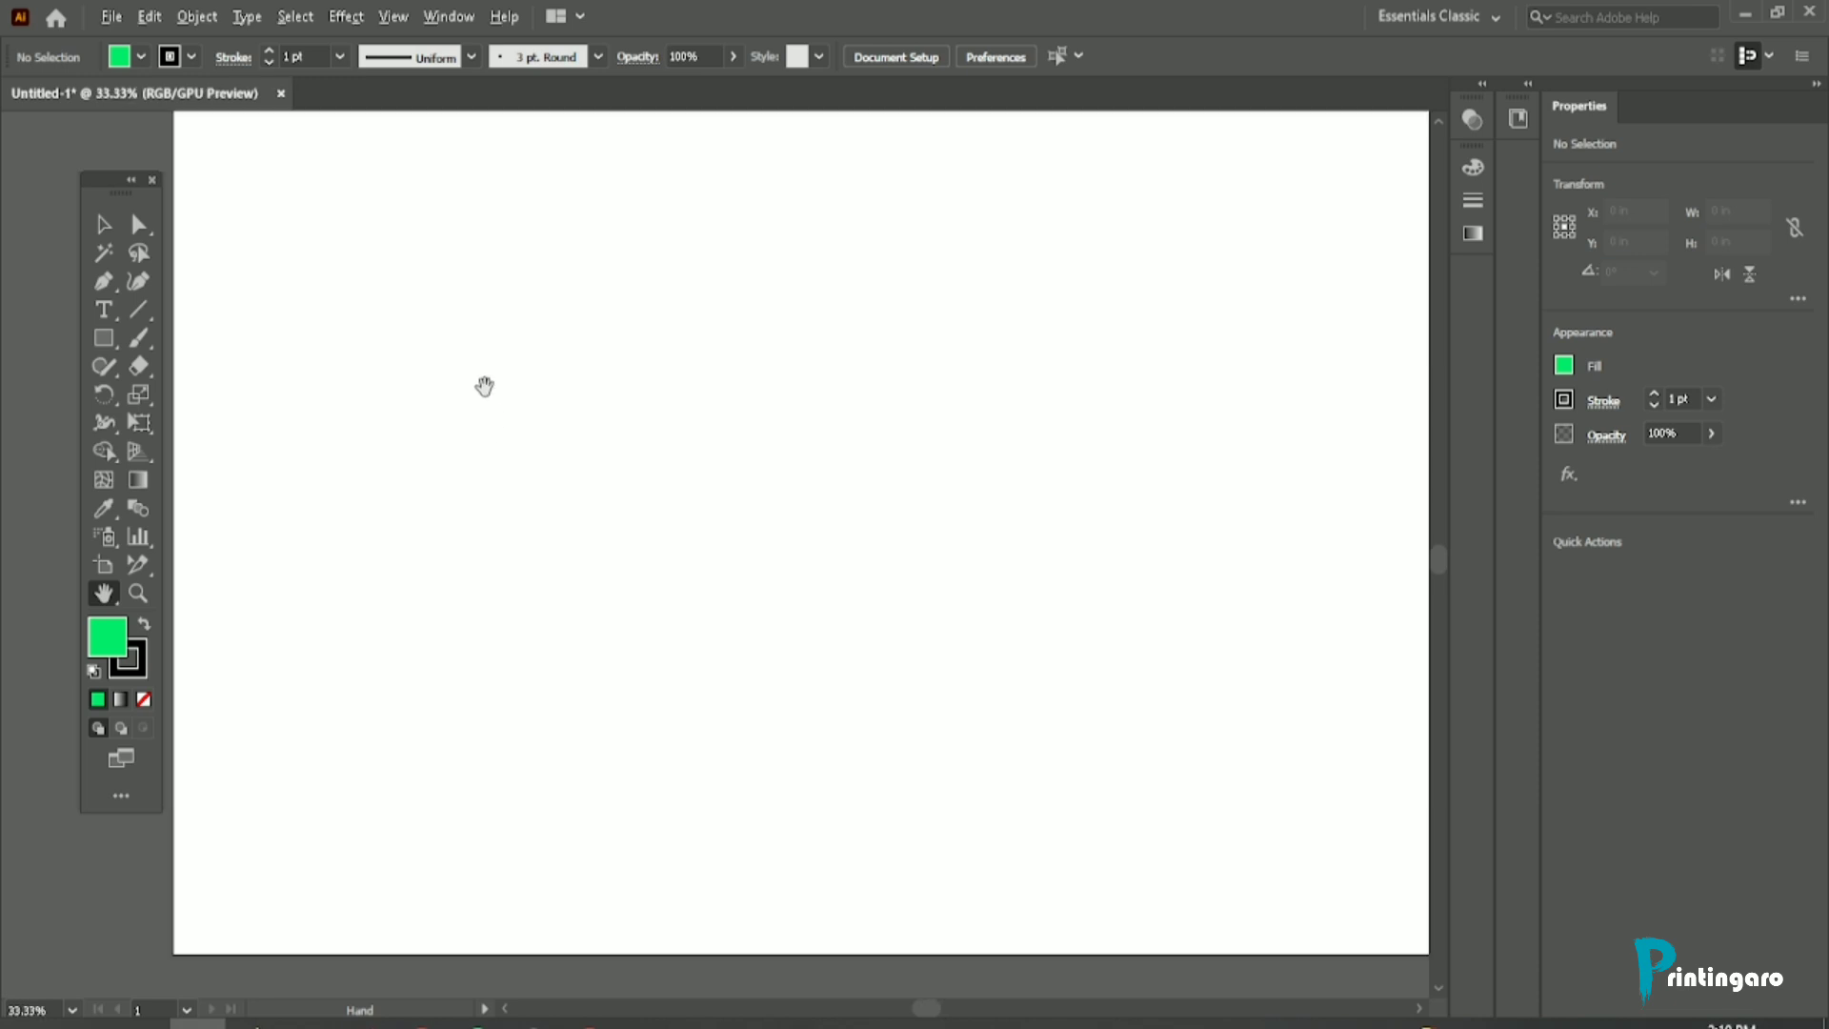
{"action": "scroll", "coordinate": [343, 453], "scroll_direction": "down", "scroll_amount": 1}
Step: Draw a green rectangle about 44.4 by 6 in across the middle of the artboard and round its upper-left corner
{"action": "left_click", "coordinate": [105, 339]}
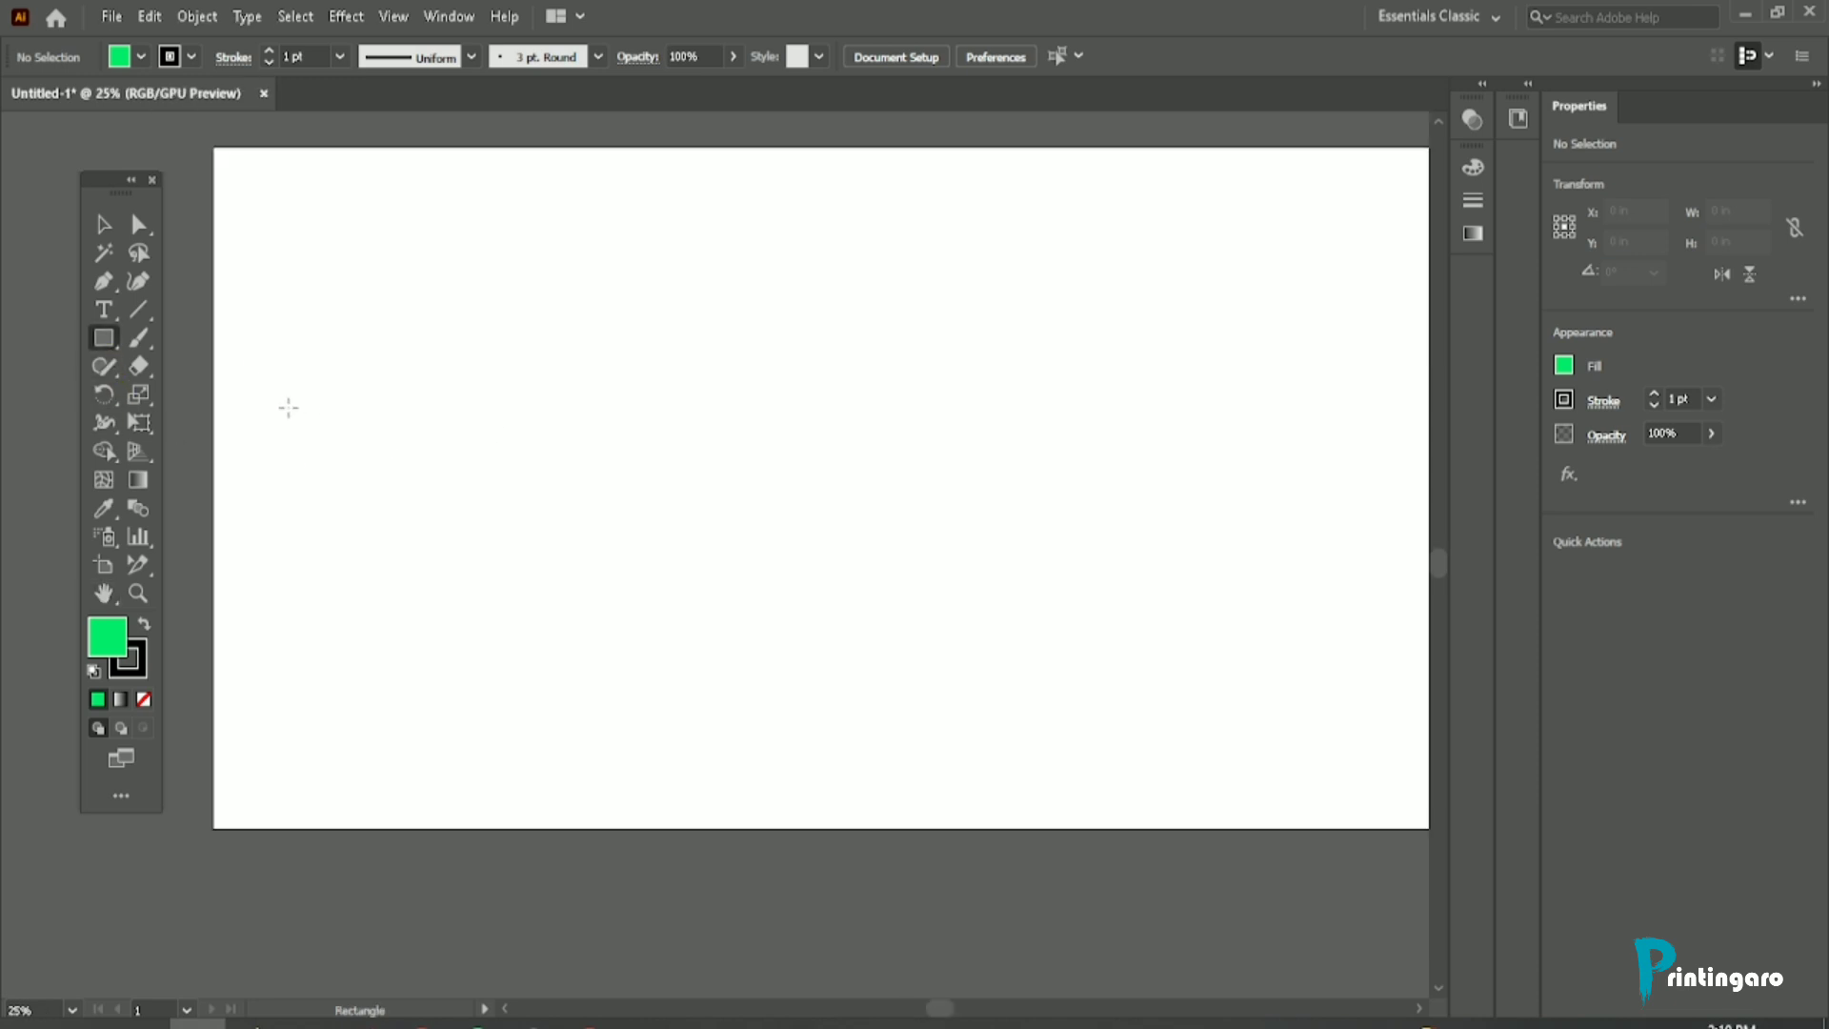
{"action": "left_click_drag", "start_coordinate": [288, 408], "coordinate": [1179, 575]}
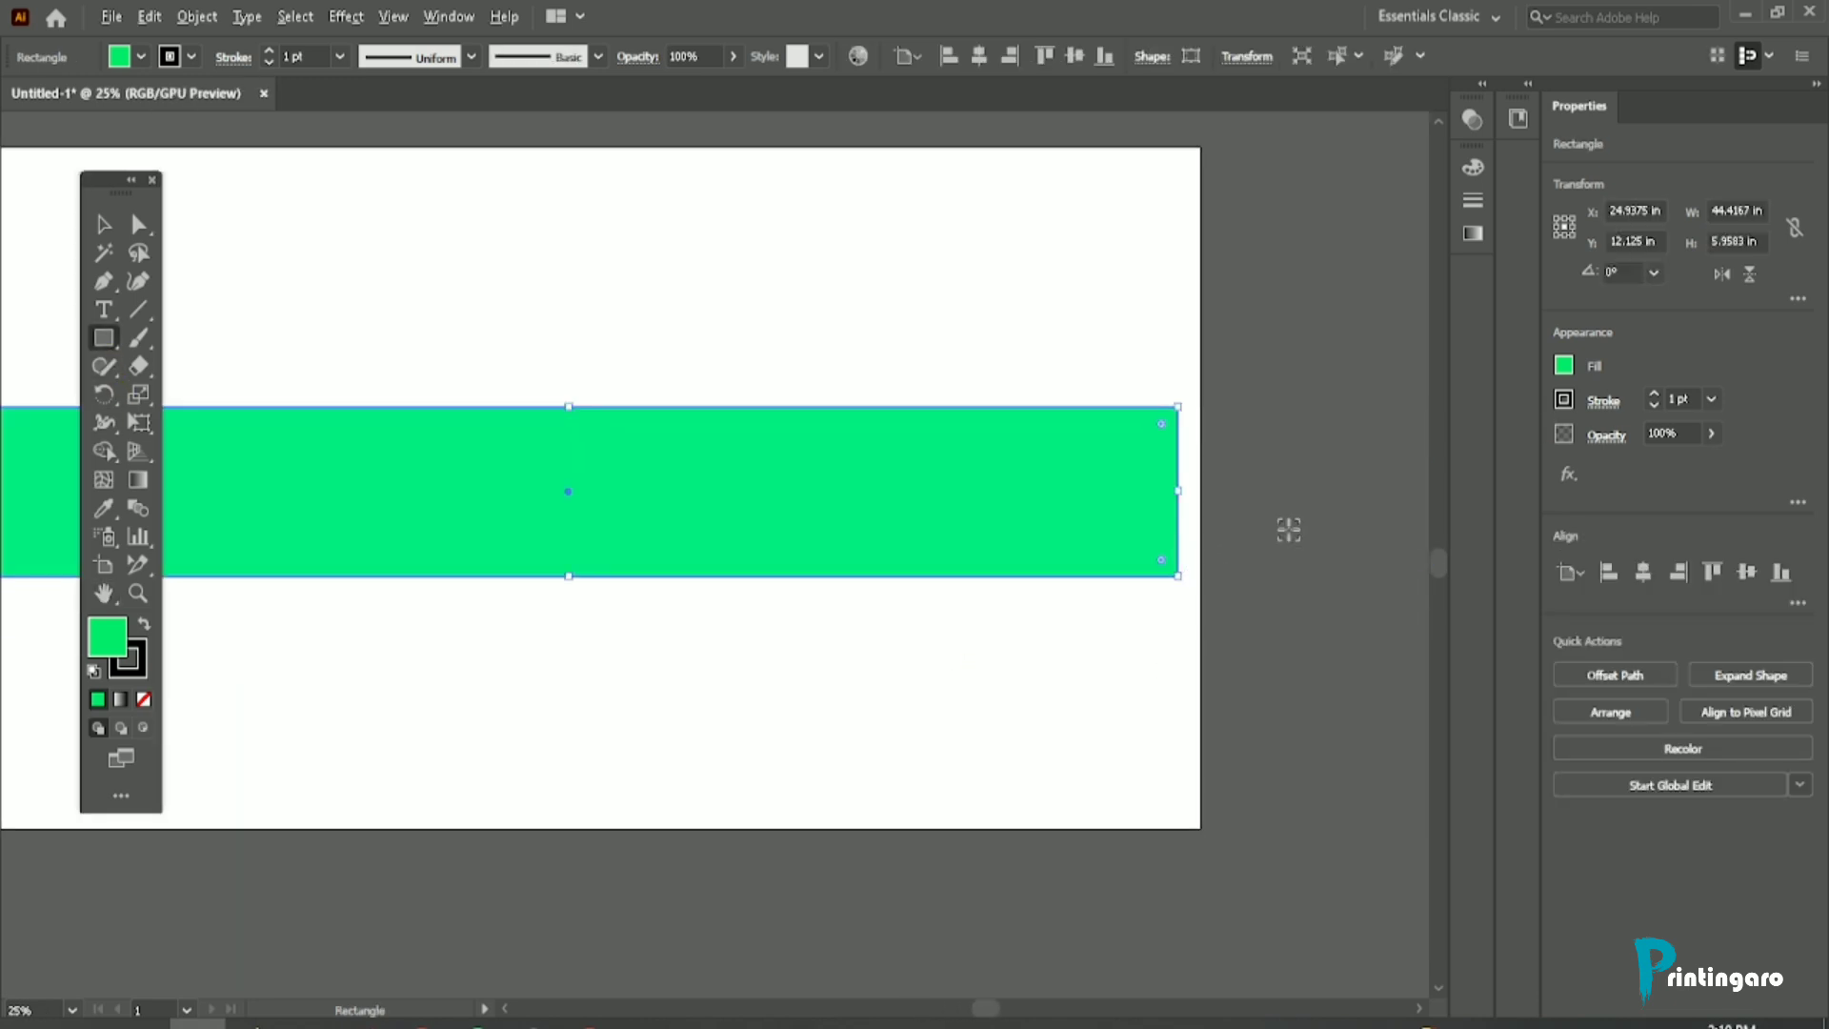
{"action": "scroll", "coordinate": [592, 522], "scroll_direction": "down", "scroll_amount": 2}
{"action": "scroll", "coordinate": [661, 509], "scroll_direction": "up", "scroll_amount": 6}
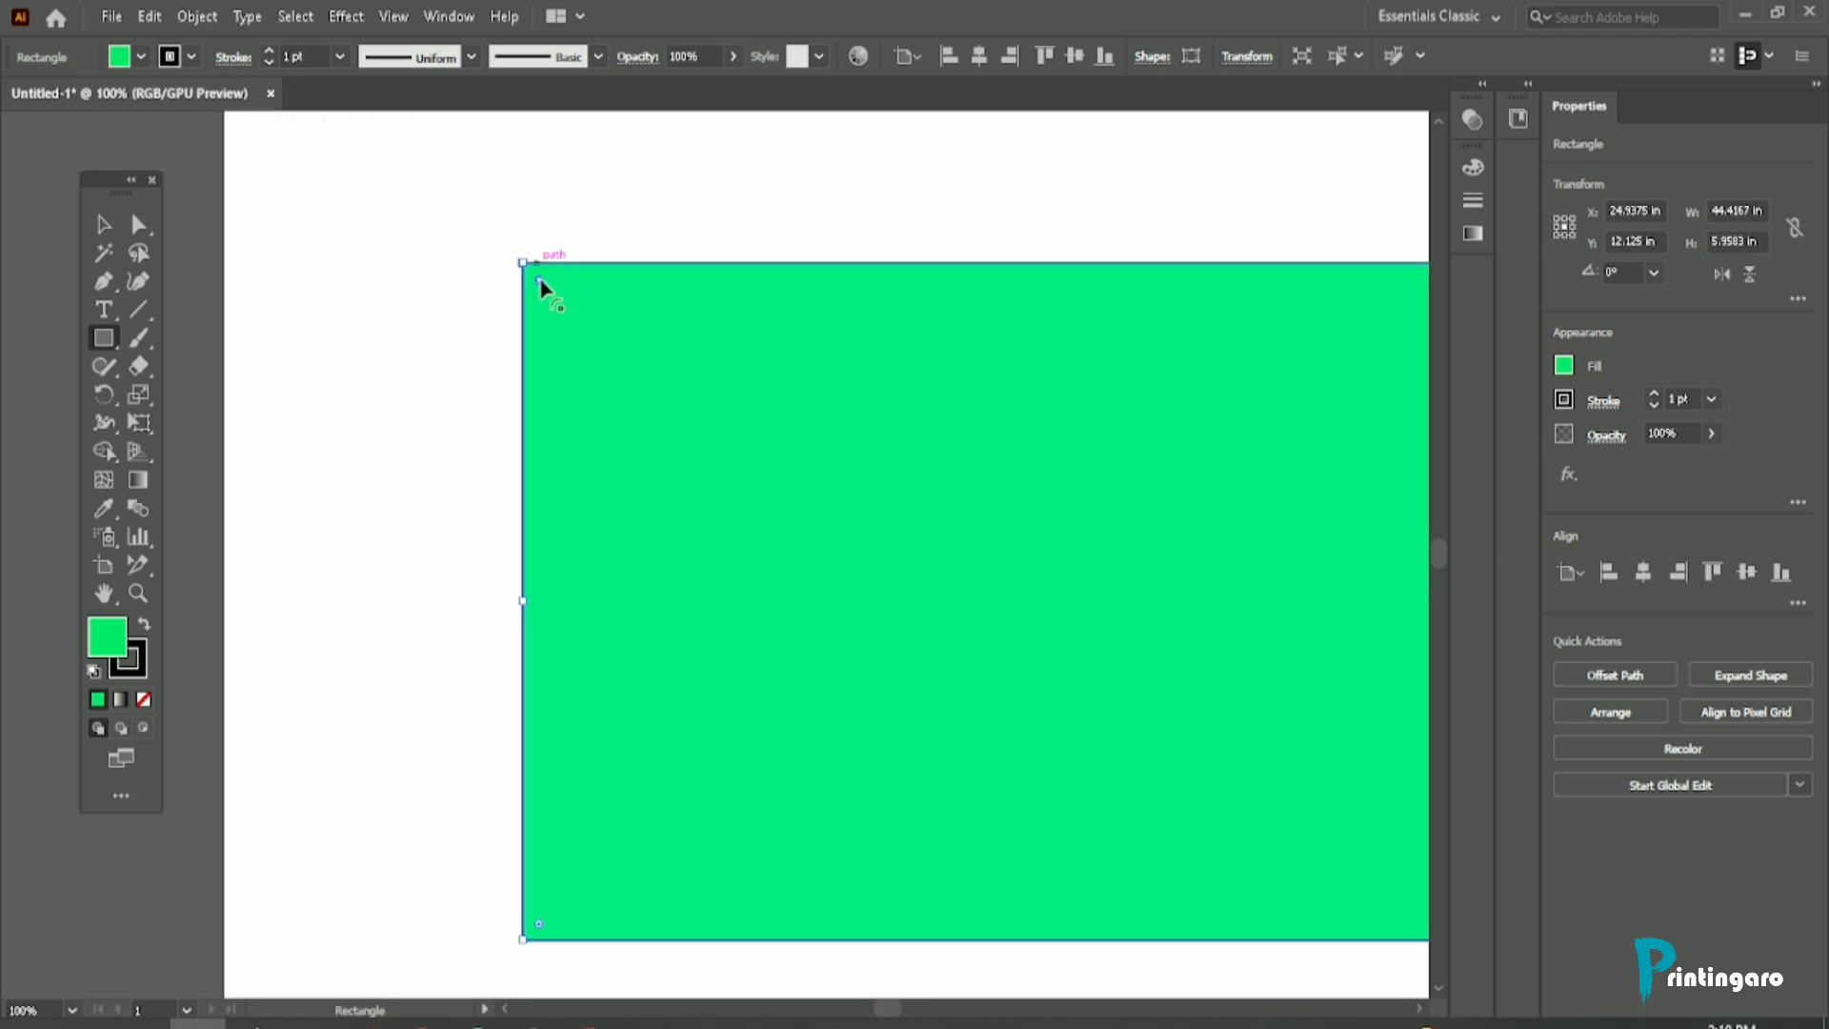
{"action": "left_click_drag", "start_coordinate": [539, 282], "coordinate": [587, 363]}
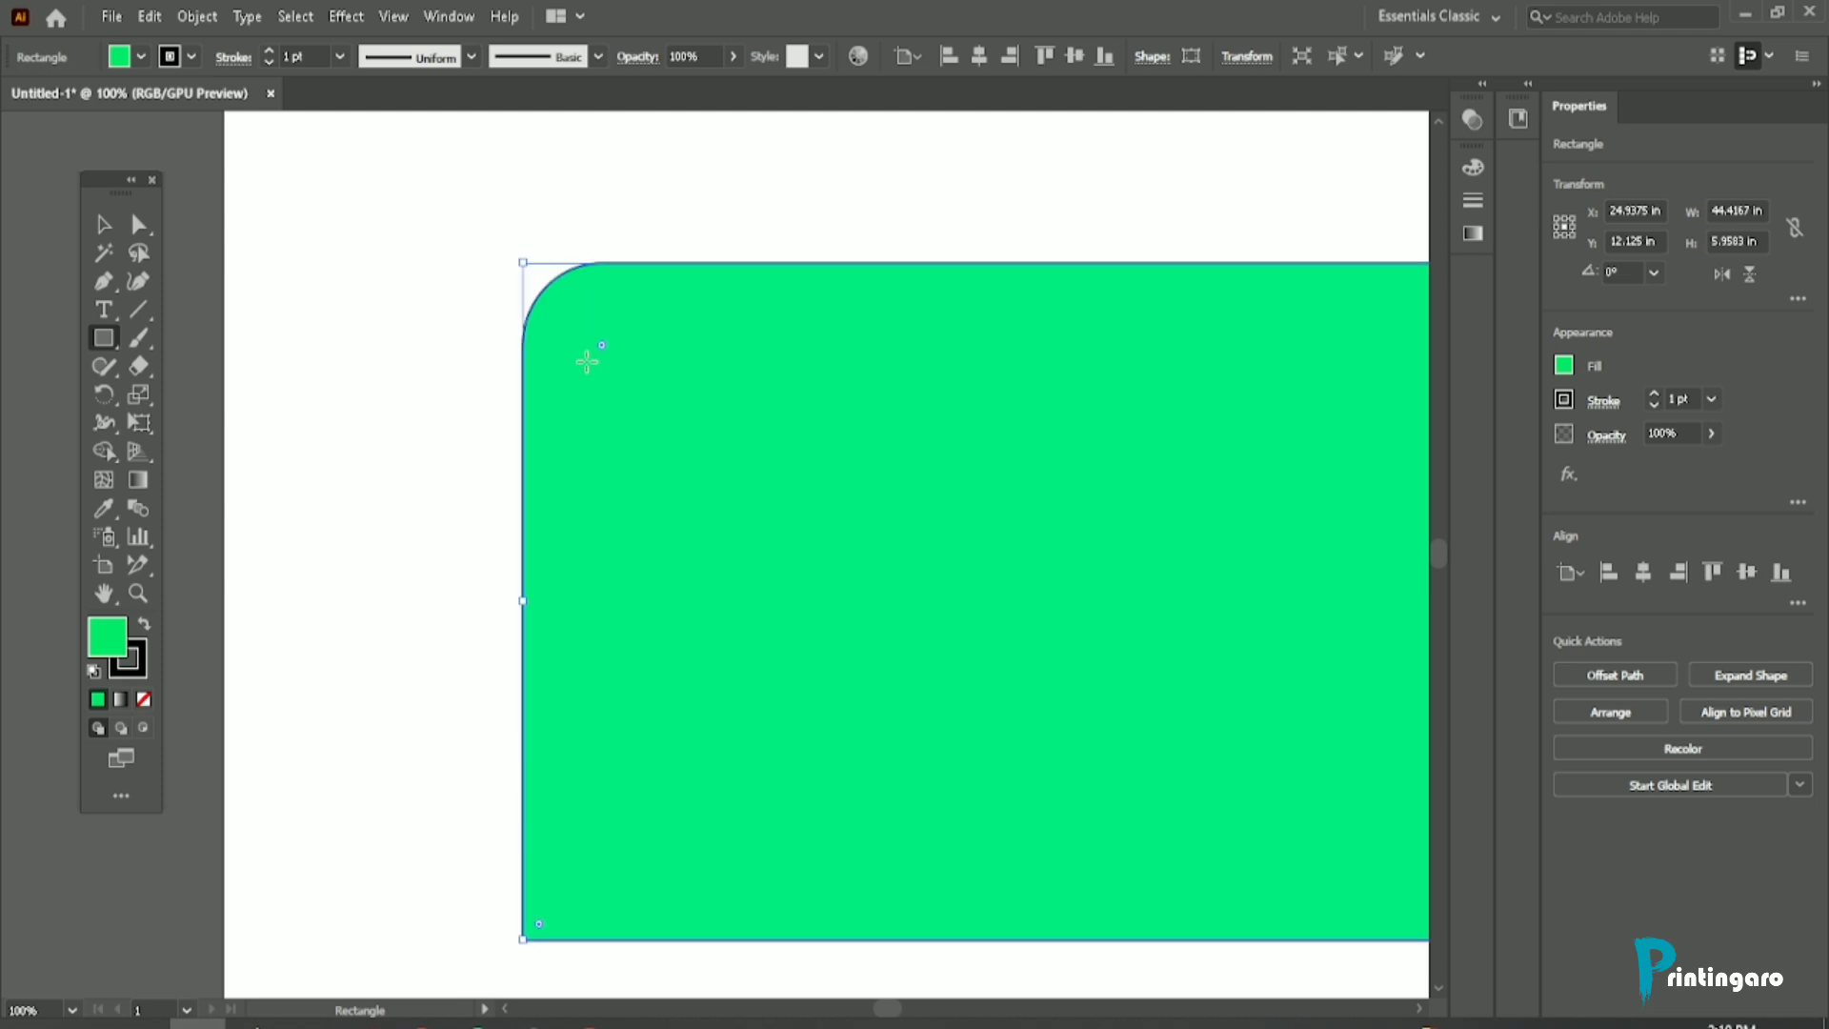
{"action": "scroll", "coordinate": [213, 409], "scroll_direction": "down", "scroll_amount": 2}
{"action": "scroll", "coordinate": [405, 376], "scroll_direction": "up", "scroll_amount": 3}
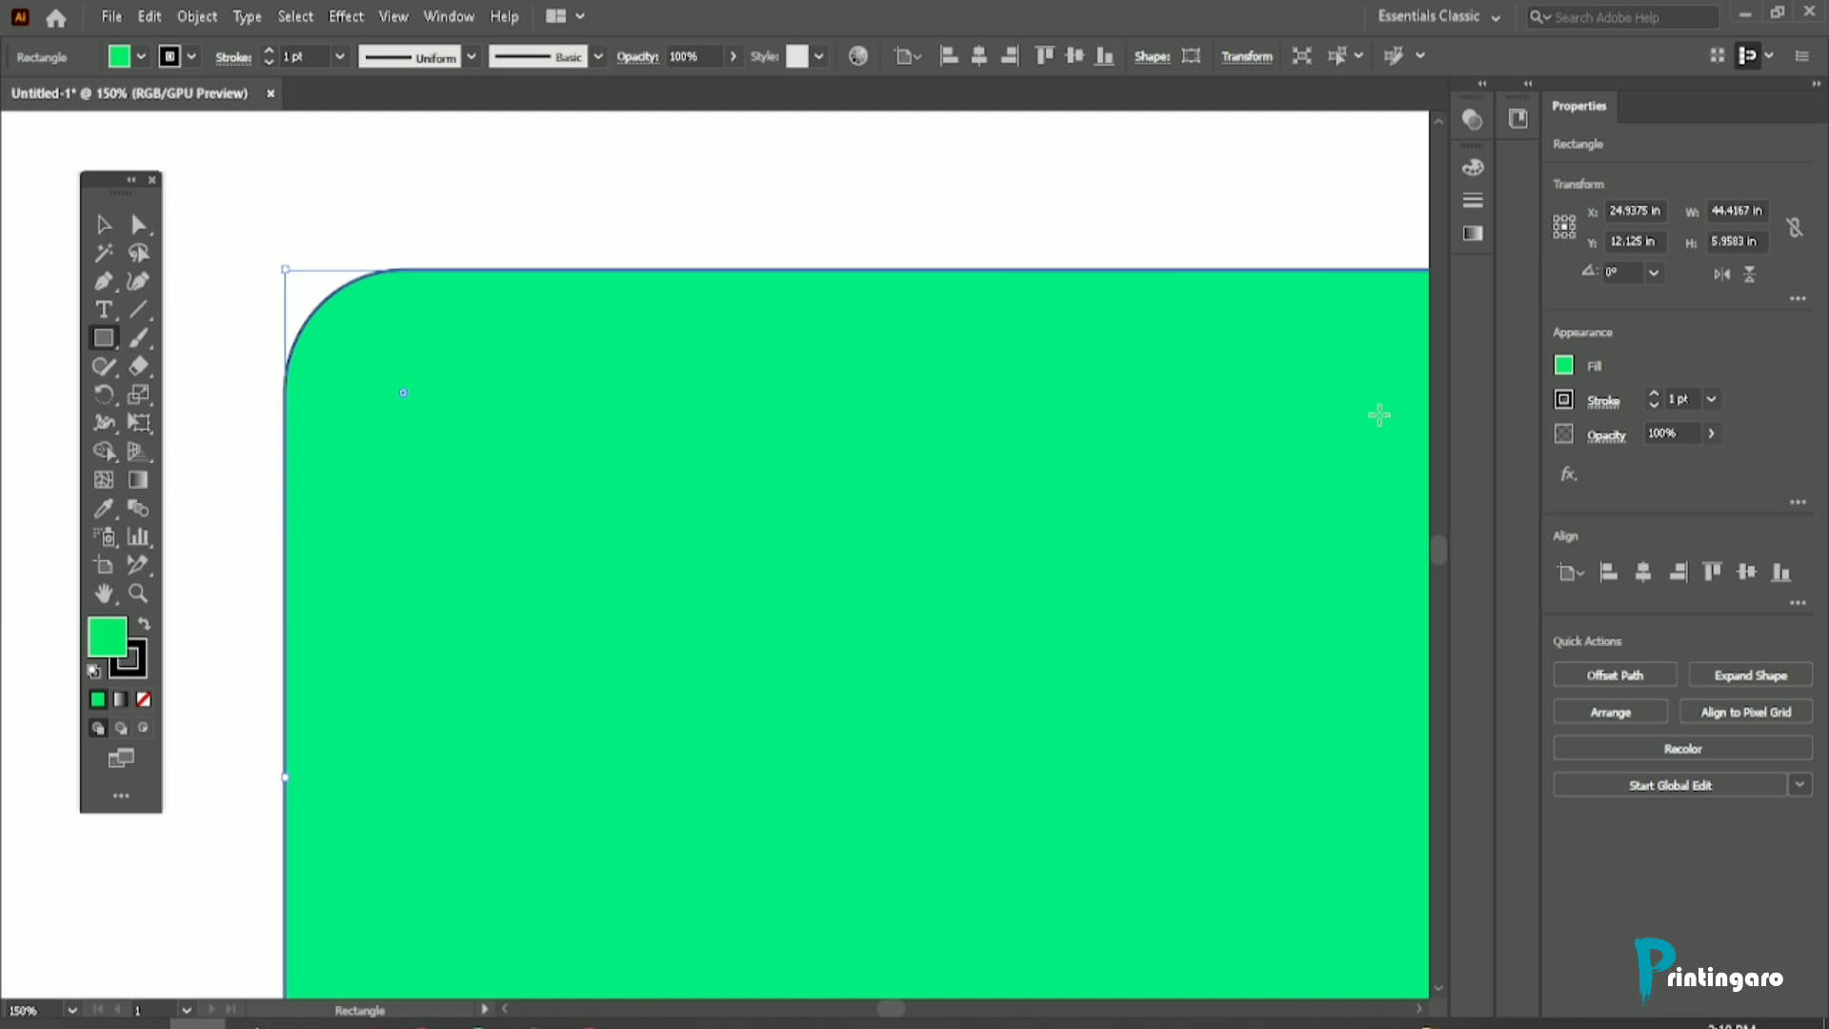
Step: Examine the enlarged rectangle with the Hand tool, from its rounded corner along to its far end and back
{"action": "left_click", "coordinate": [103, 593]}
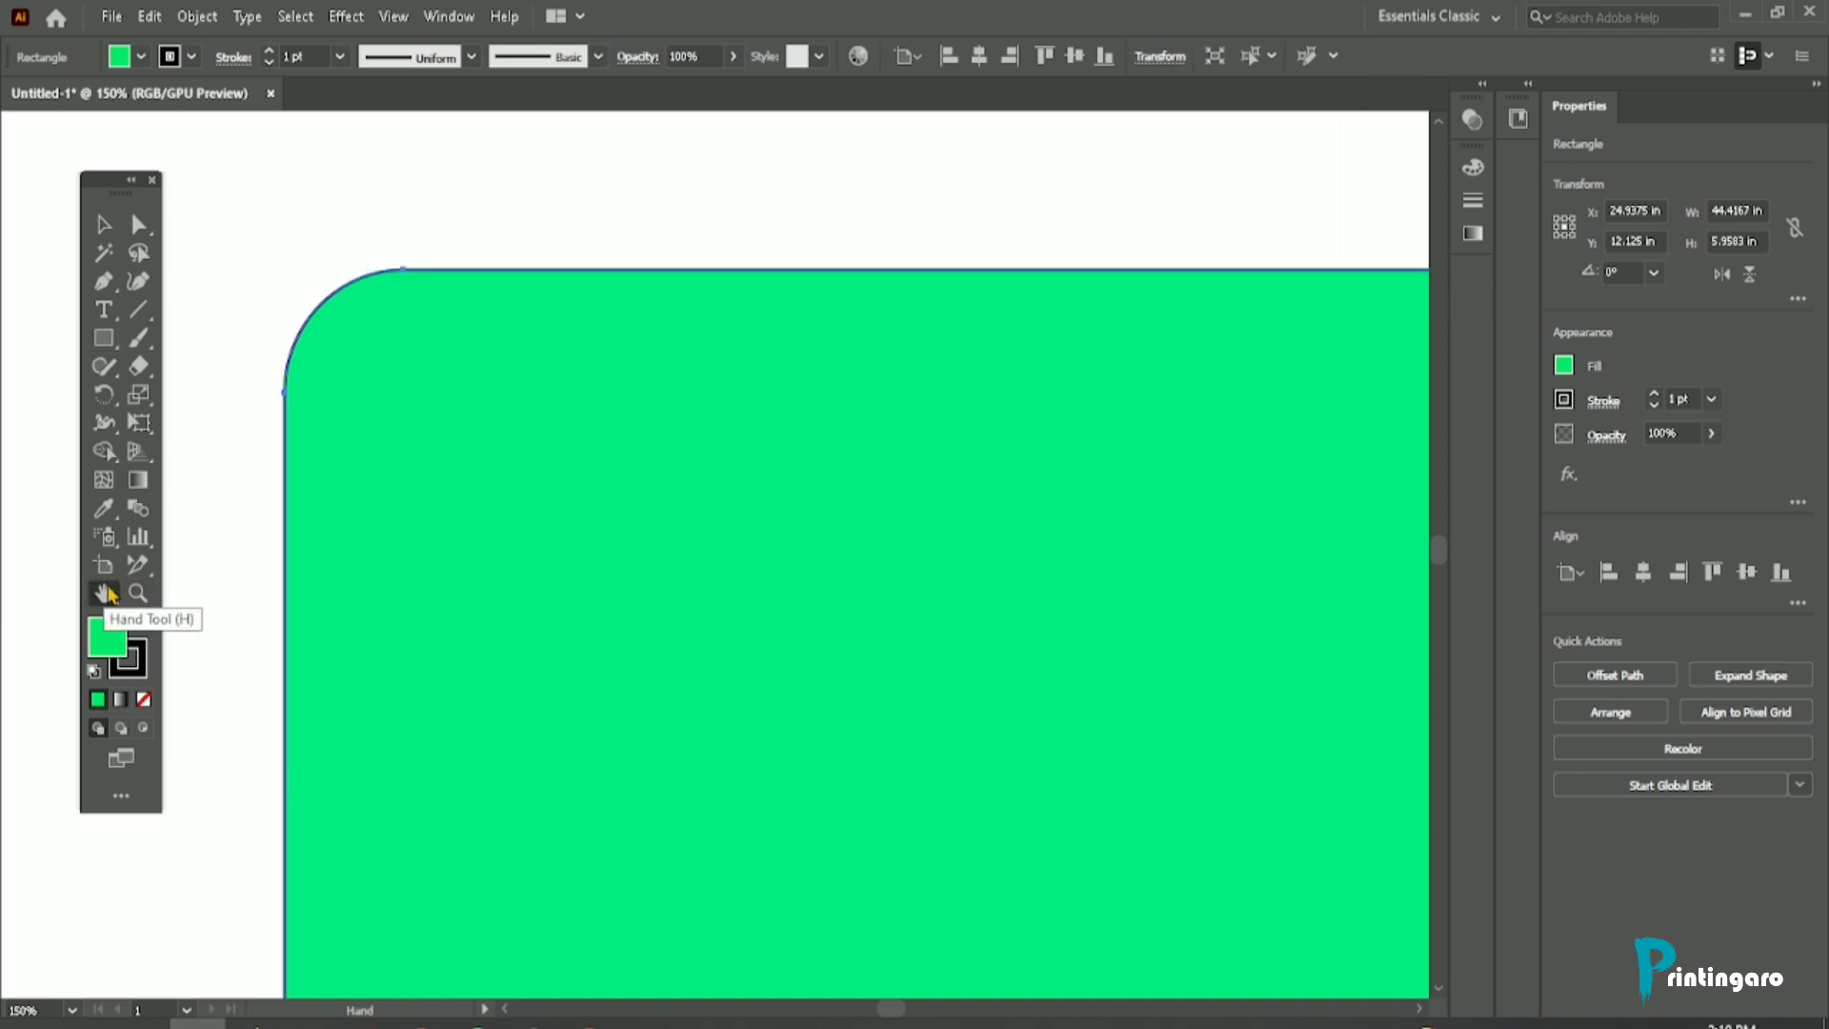
{"action": "left_click_drag", "start_coordinate": [803, 562], "coordinate": [412, 552]}
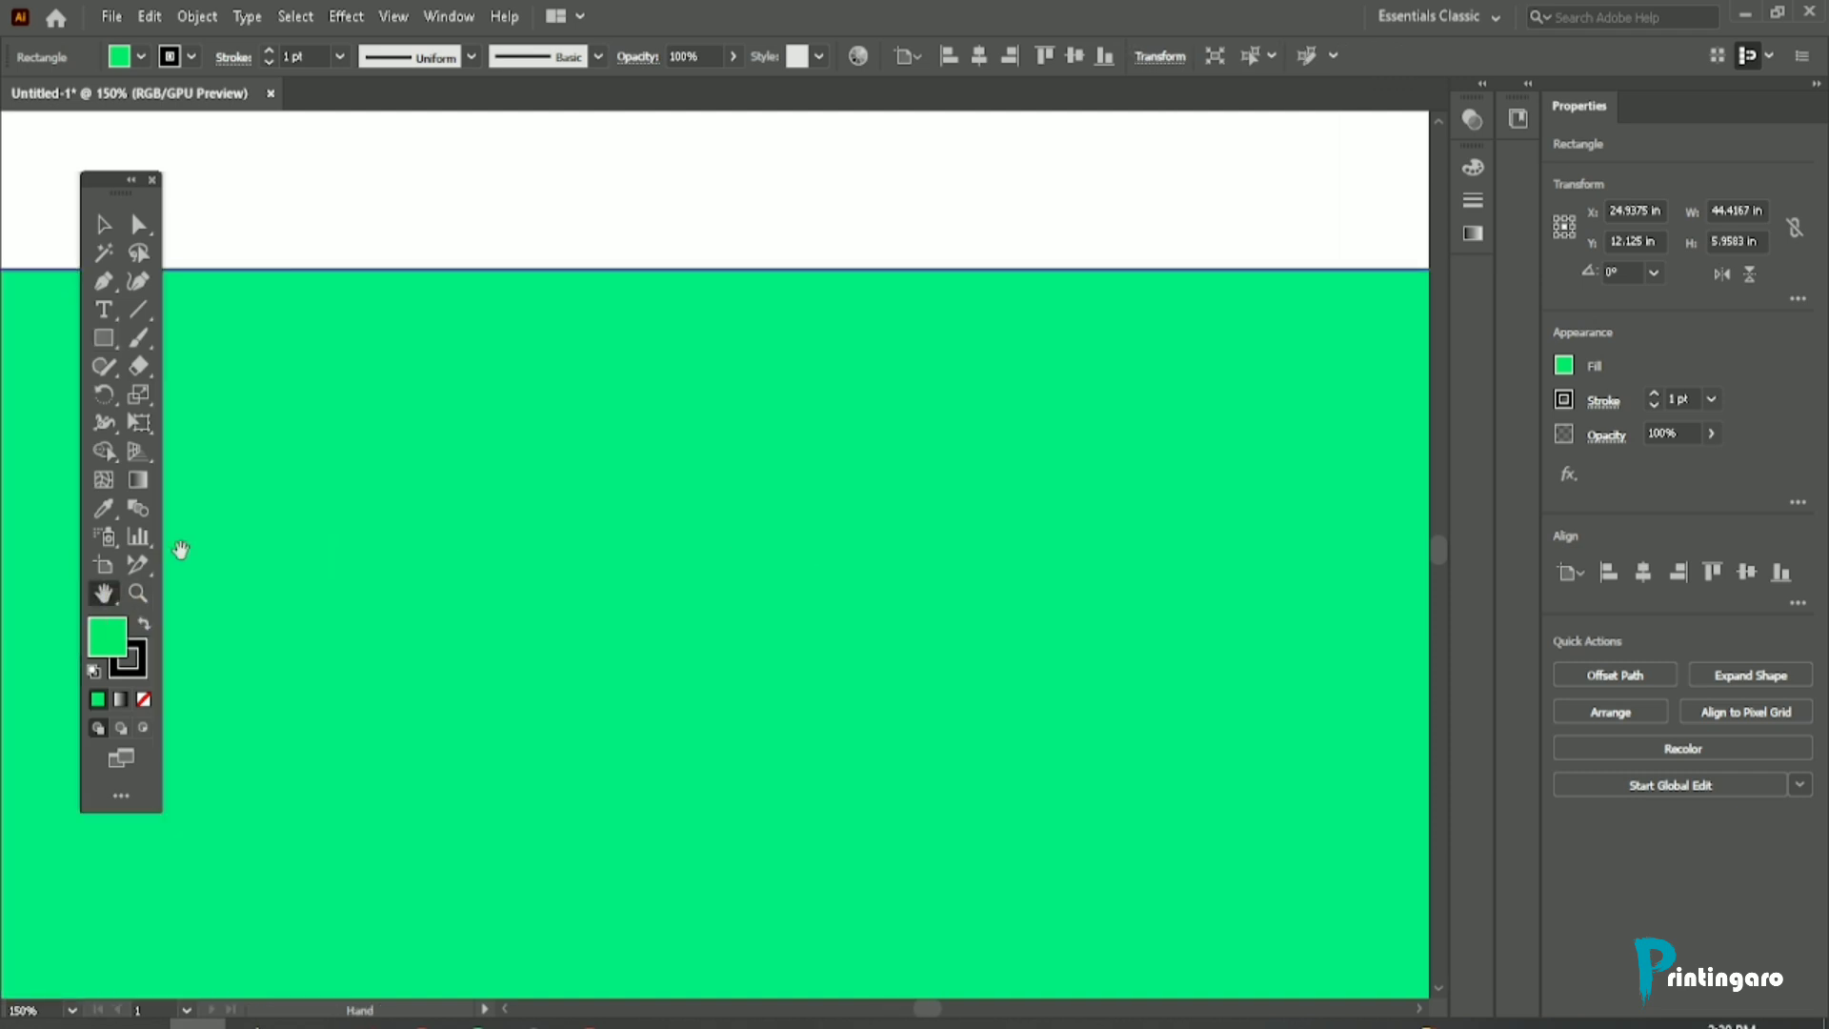
{"action": "scroll", "coordinate": [1170, 658], "scroll_direction": "down", "scroll_amount": 2}
{"action": "left_click_drag", "start_coordinate": [1141, 578], "coordinate": [4, 551]}
{"action": "left_click_drag", "start_coordinate": [1001, 517], "coordinate": [255, 657]}
{"action": "left_click_drag", "start_coordinate": [1124, 515], "coordinate": [96, 479]}
{"action": "left_click_drag", "start_coordinate": [1024, 579], "coordinate": [832, 545]}
{"action": "left_click_drag", "start_coordinate": [783, 808], "coordinate": [796, 572]}
{"action": "left_click_drag", "start_coordinate": [805, 845], "coordinate": [955, 708]}
{"action": "scroll", "coordinate": [1078, 760], "scroll_direction": "down", "scroll_amount": 3}
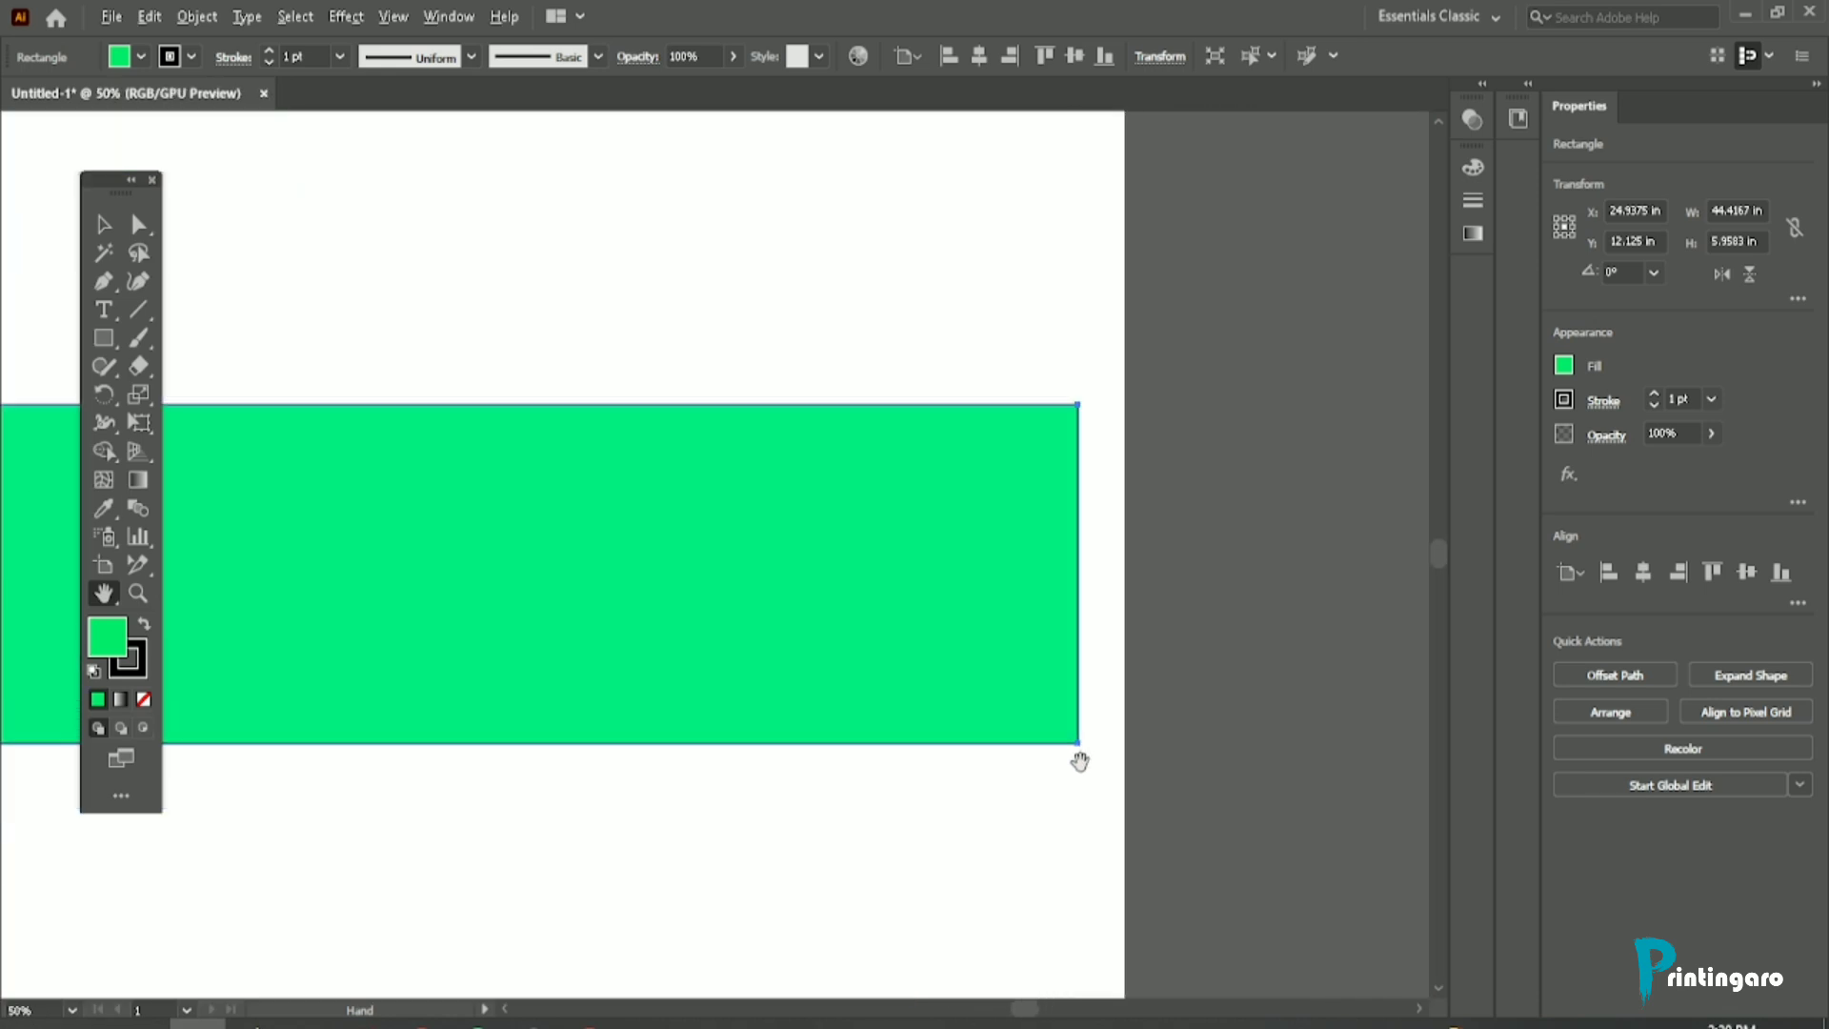
{"action": "left_click_drag", "start_coordinate": [523, 539], "coordinate": [1019, 568]}
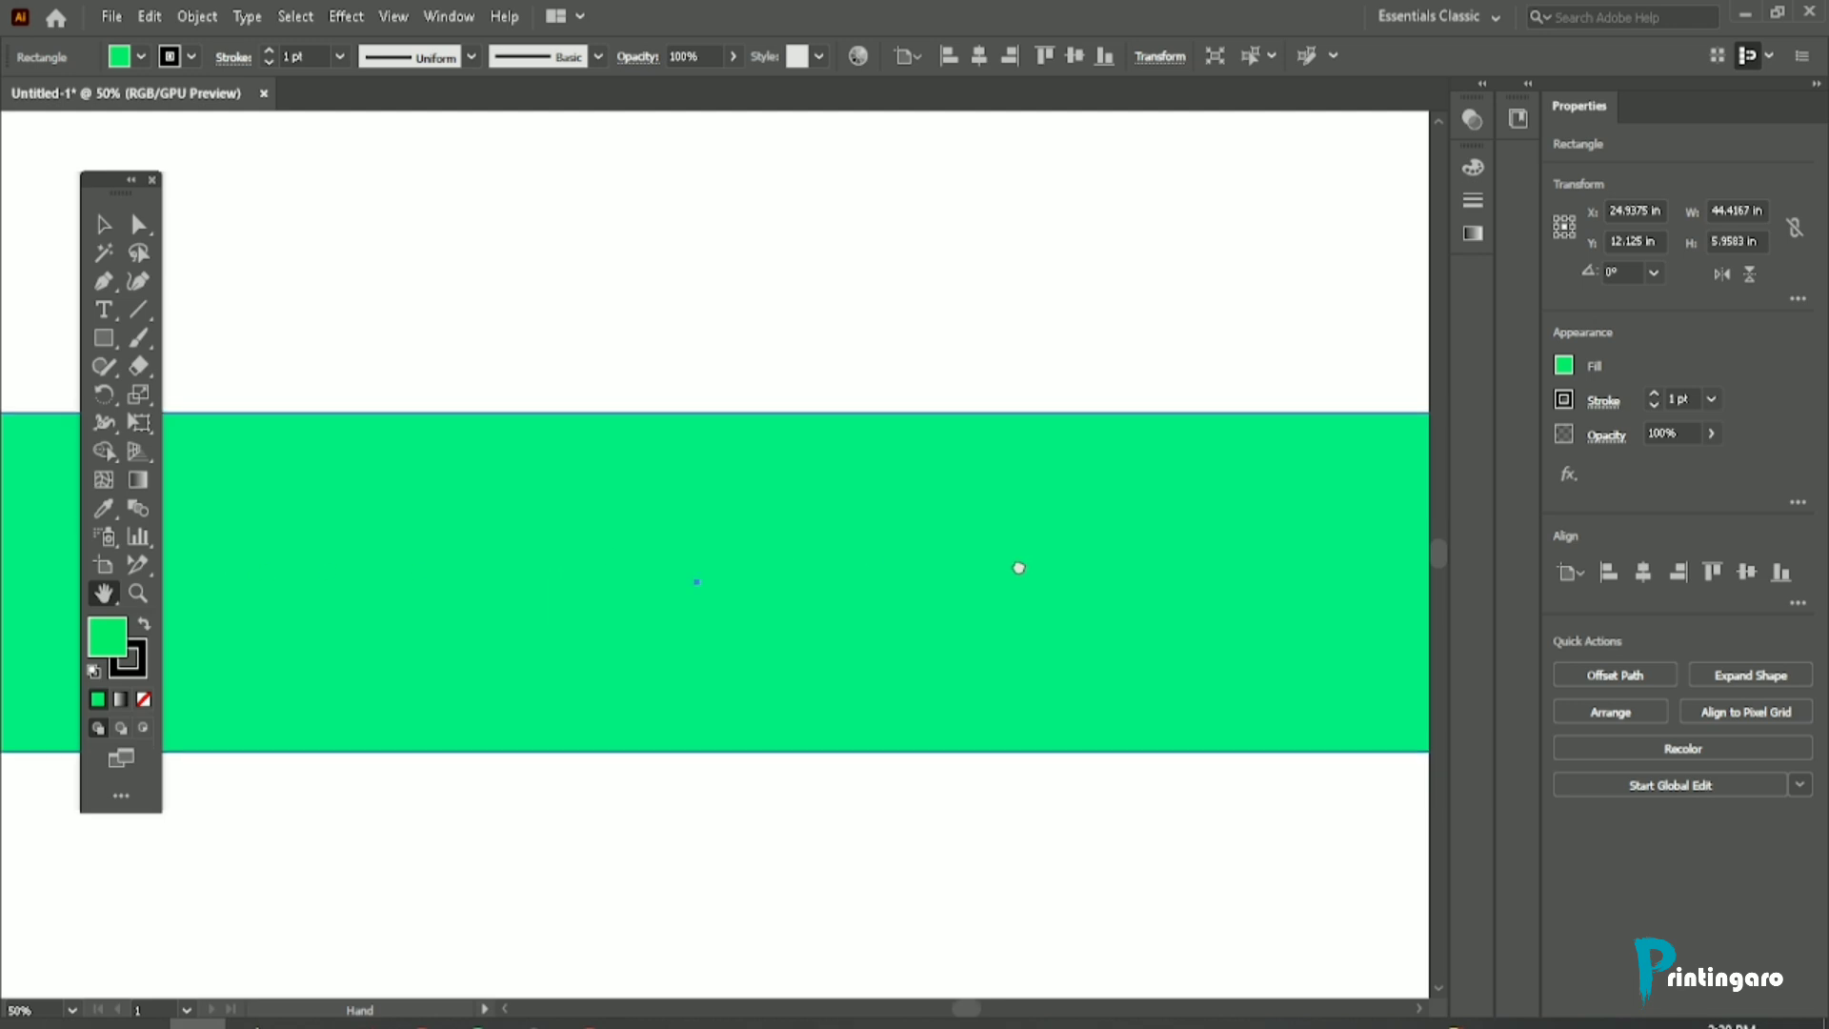
{"action": "left_click_drag", "start_coordinate": [530, 565], "coordinate": [1004, 568]}
{"action": "left_click_drag", "start_coordinate": [392, 584], "coordinate": [1109, 575]}
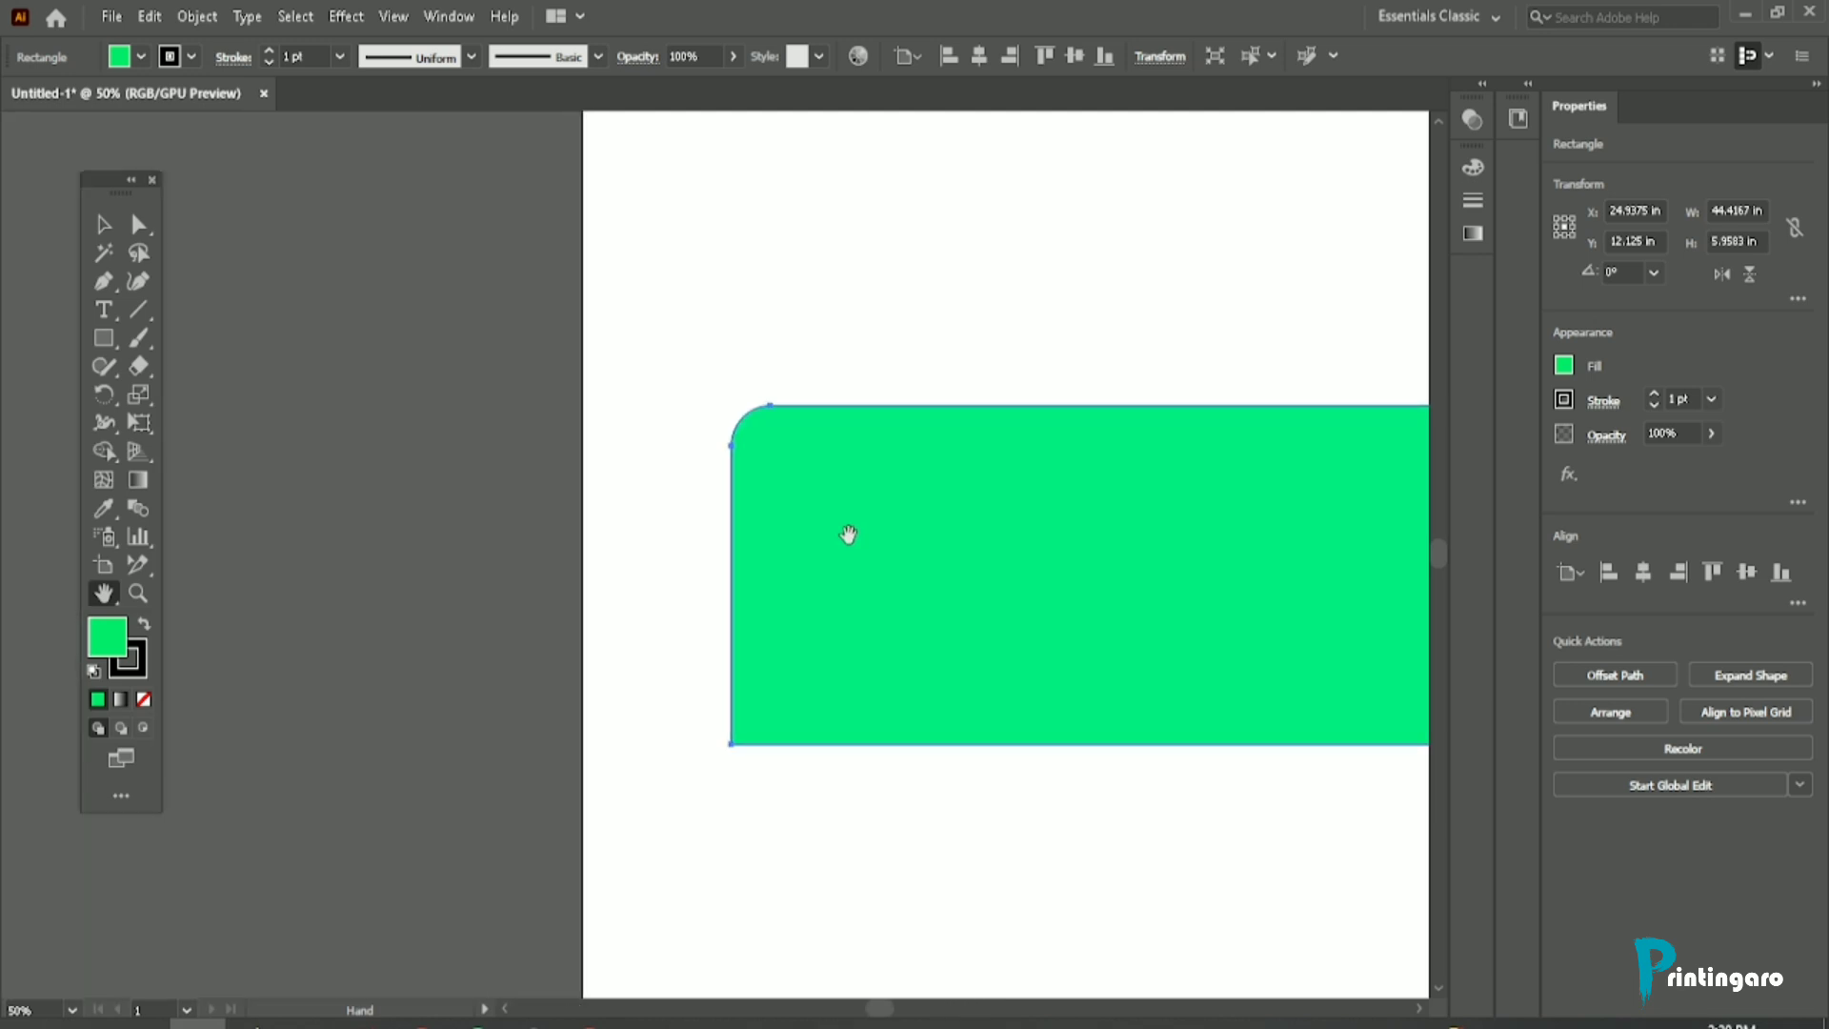
{"action": "left_click_drag", "start_coordinate": [845, 534], "coordinate": [322, 519]}
Step: Switch to the Selection tool and deselect the green rectangle, bringing most of the artboard back into view
{"action": "left_click", "coordinate": [107, 227]}
{"action": "left_click", "coordinate": [289, 277]}
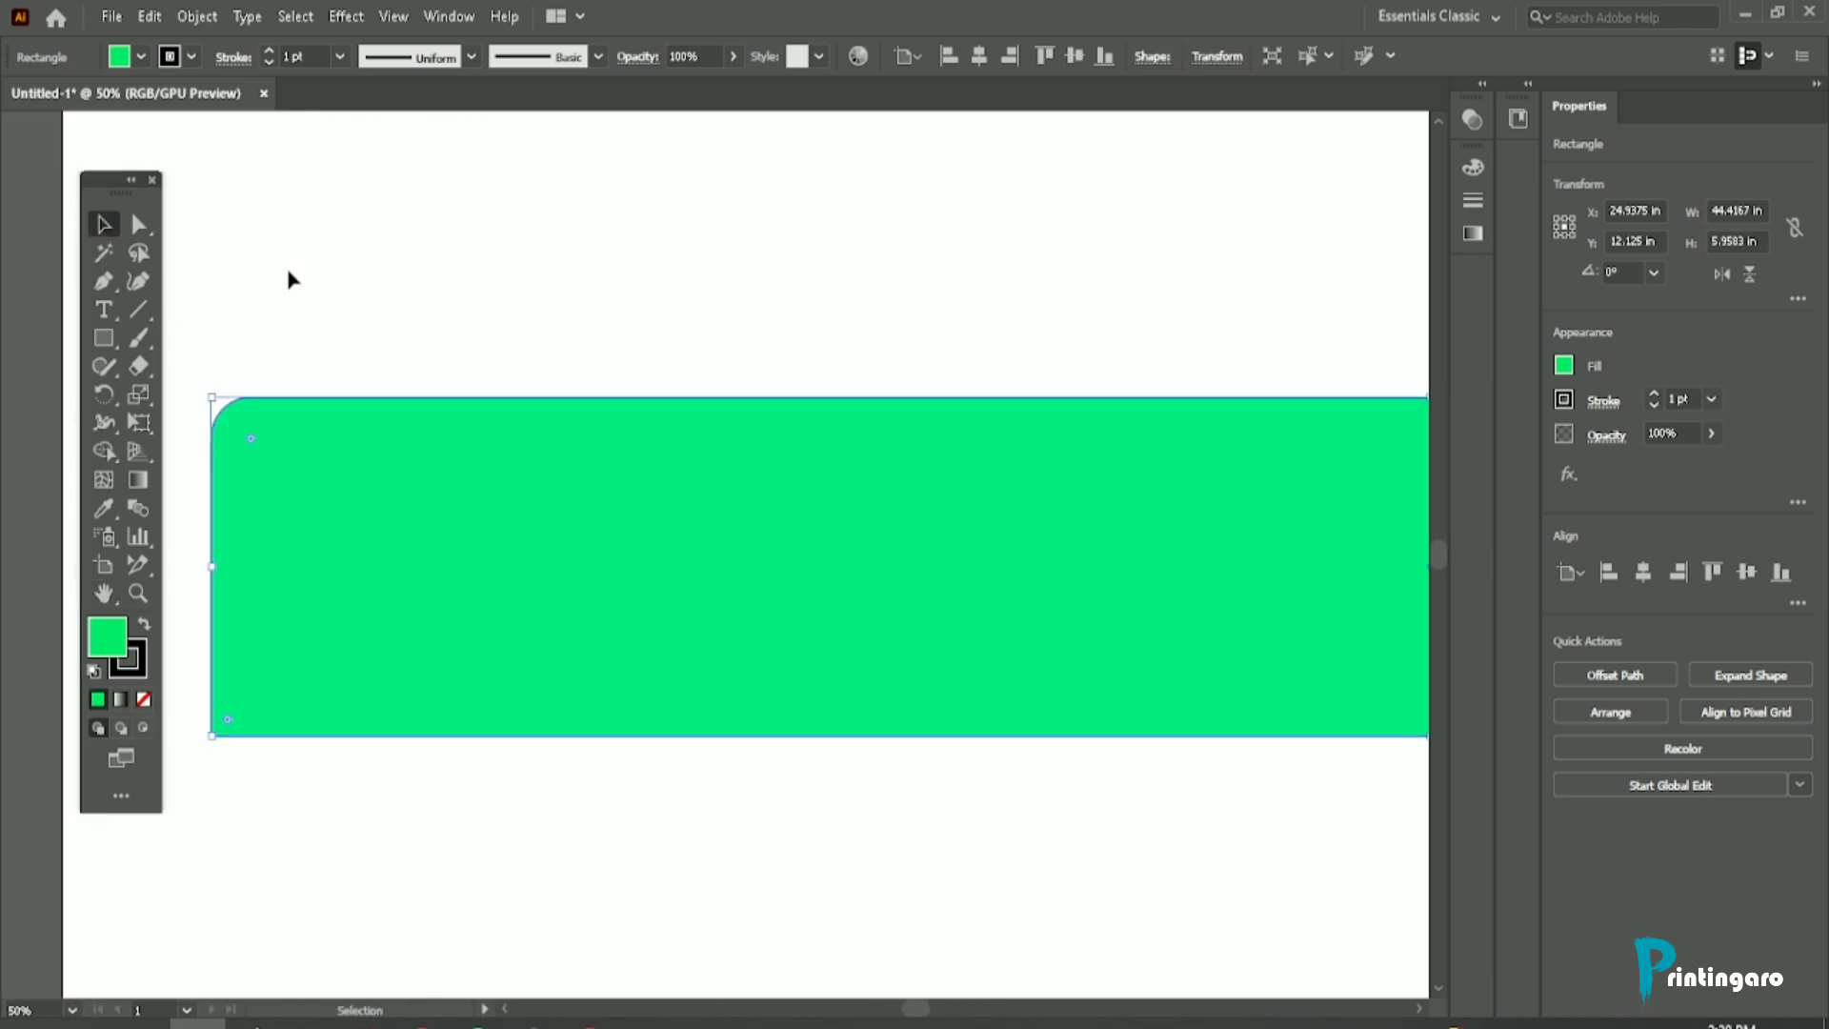
{"action": "scroll", "coordinate": [338, 464], "scroll_direction": "down", "scroll_amount": 2}
{"action": "left_click_drag", "start_coordinate": [600, 412], "coordinate": [432, 412]}
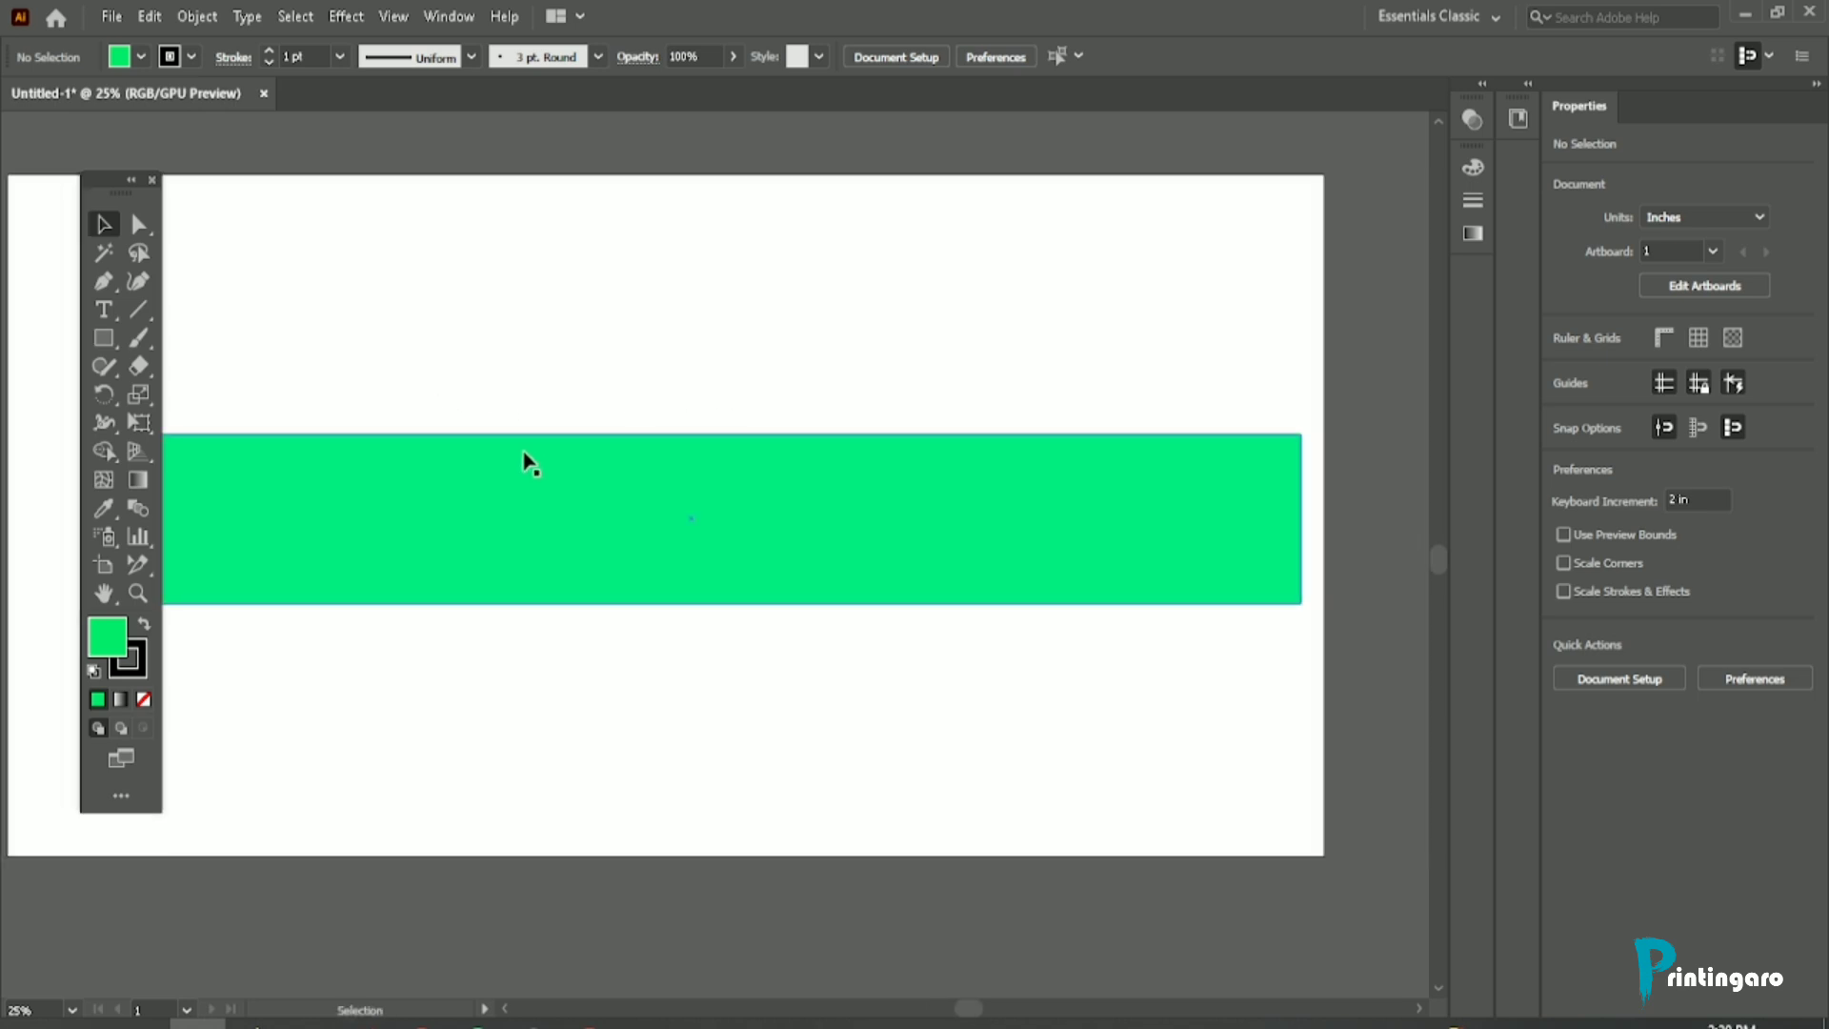
{"action": "left_click_drag", "start_coordinate": [526, 461], "coordinate": [592, 449]}
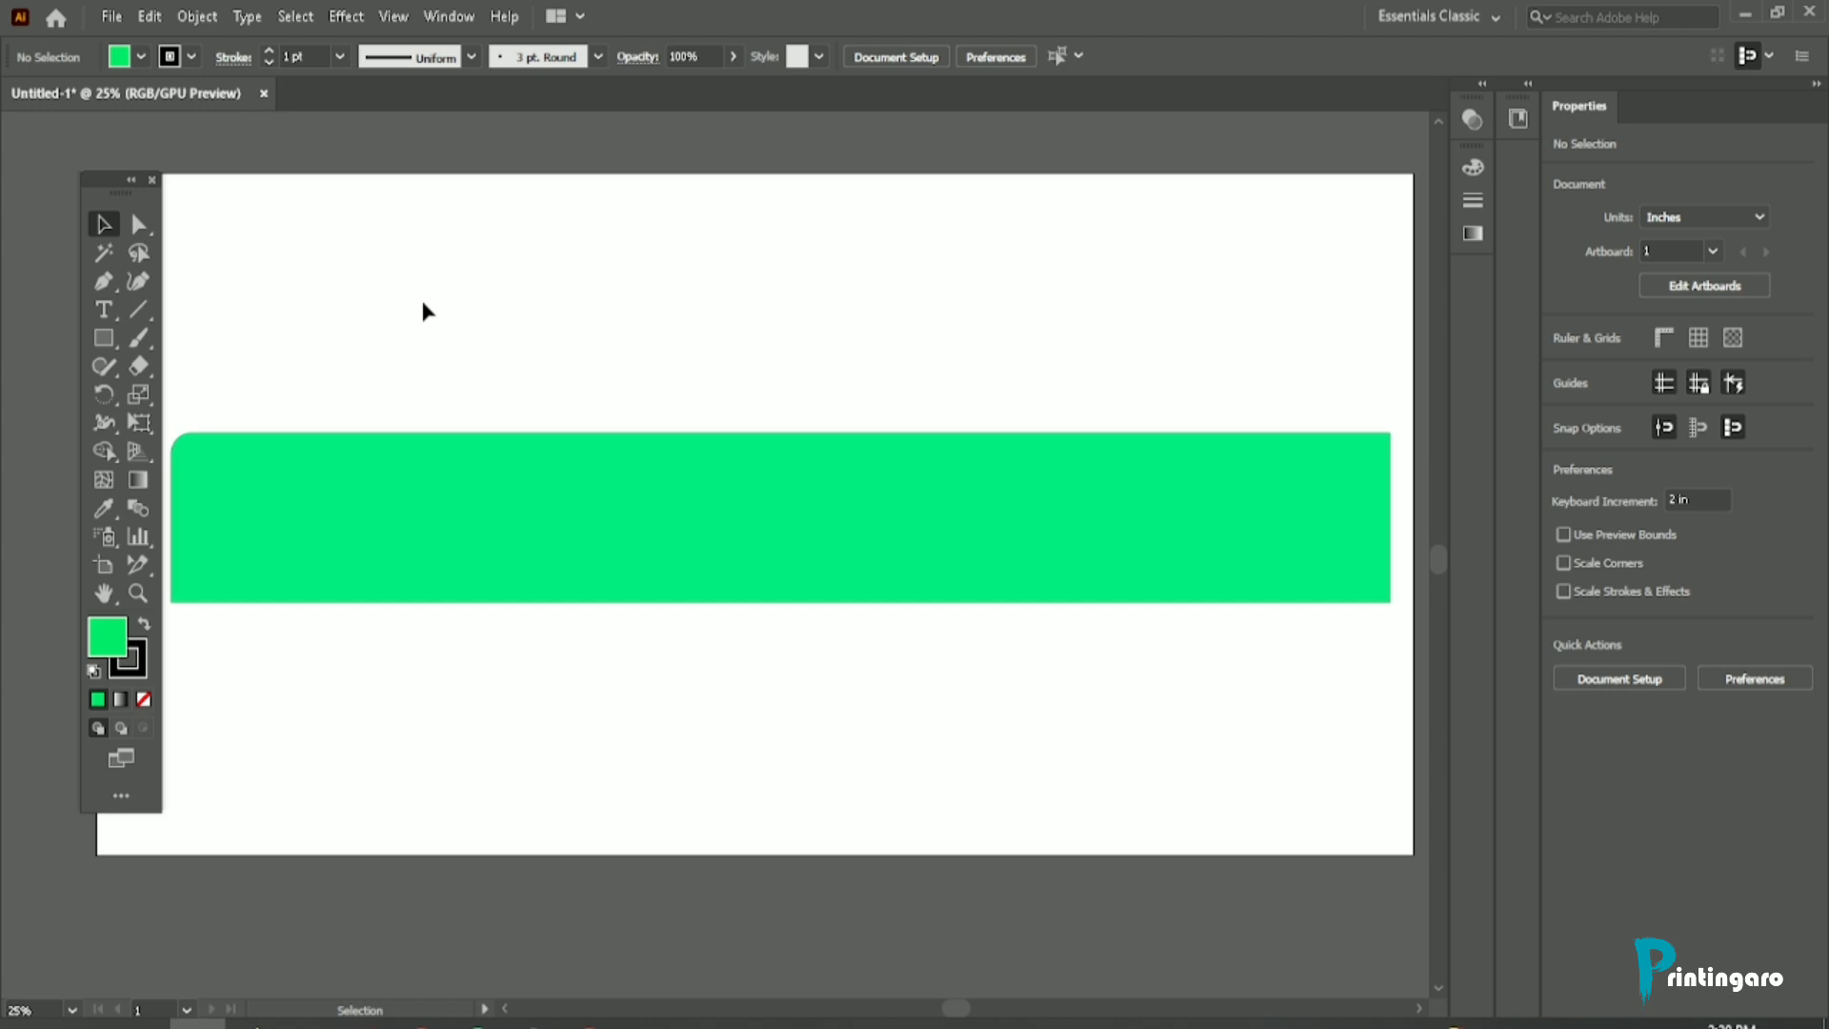
Step: Pan around the artboard using temporary Hand tool access while the Selection tool stays active
{"action": "key", "text": "space"}
{"action": "key", "text": "space"}
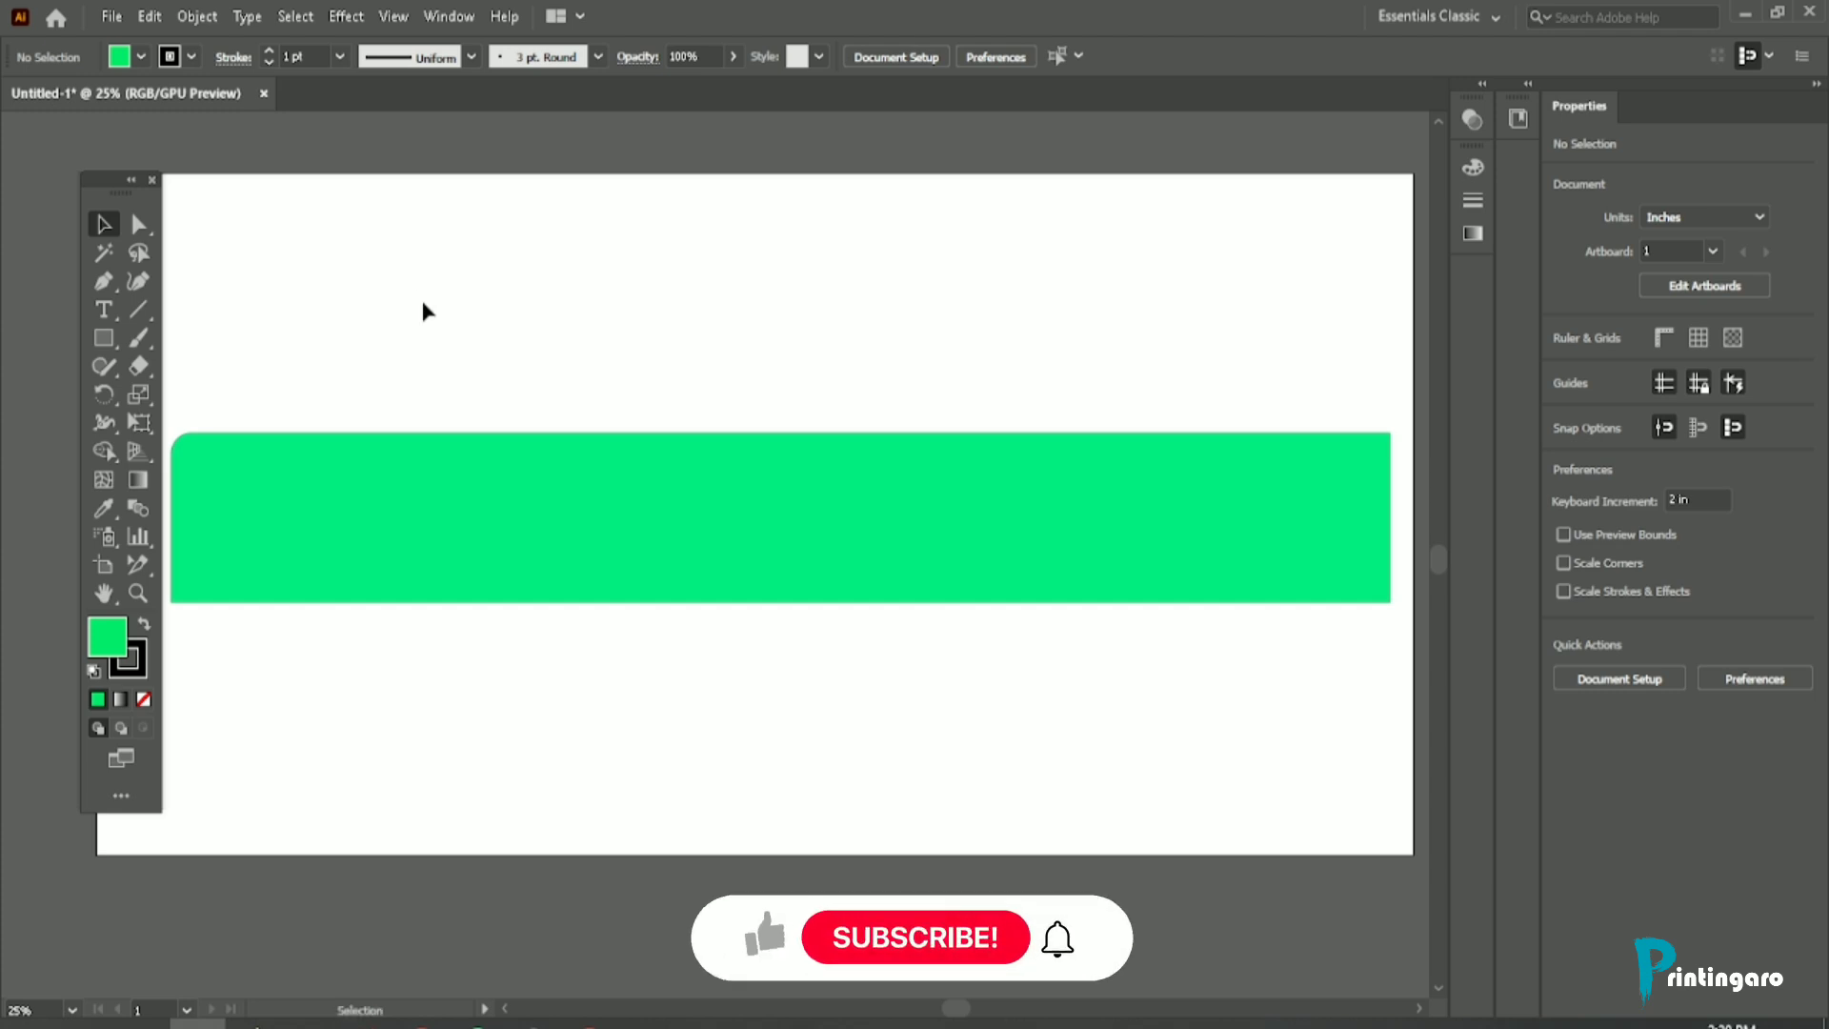
{"action": "key", "text": "space"}
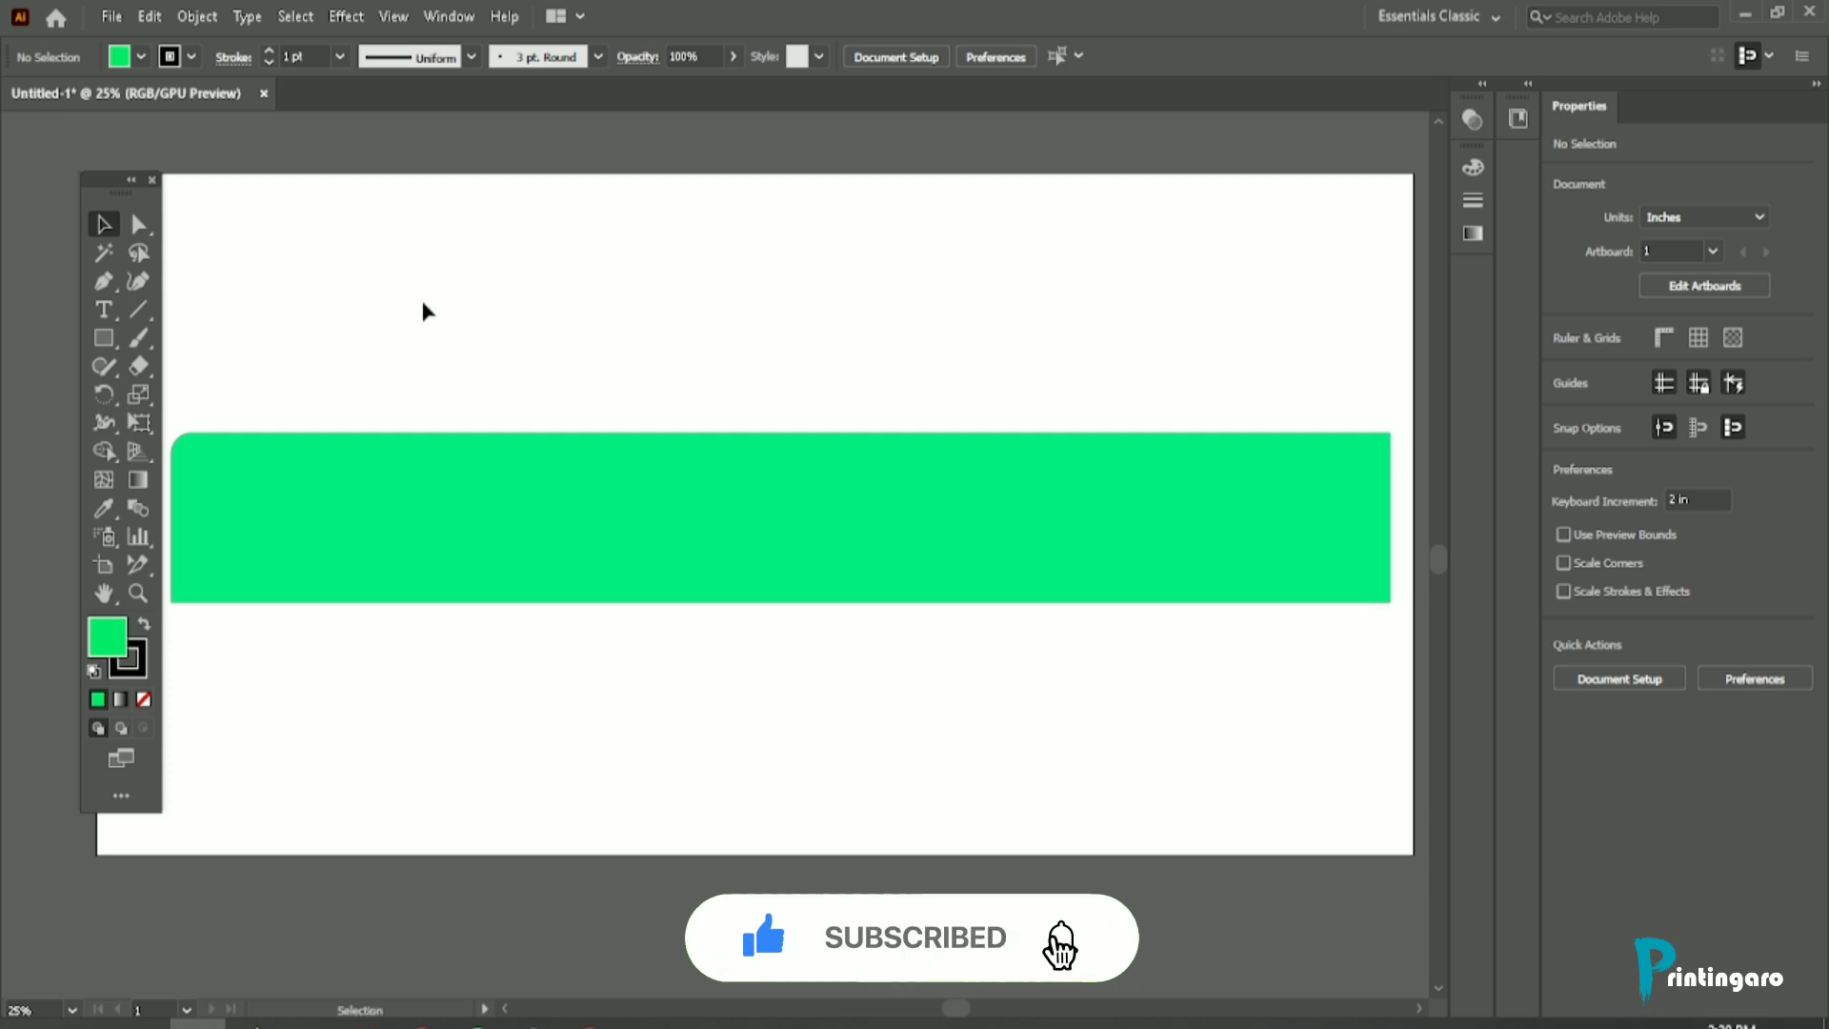
{"action": "key", "text": "space"}
{"action": "left_click_drag", "start_coordinate": [351, 420], "coordinate": [678, 376]}
{"action": "left_click_drag", "start_coordinate": [931, 397], "coordinate": [425, 511]}
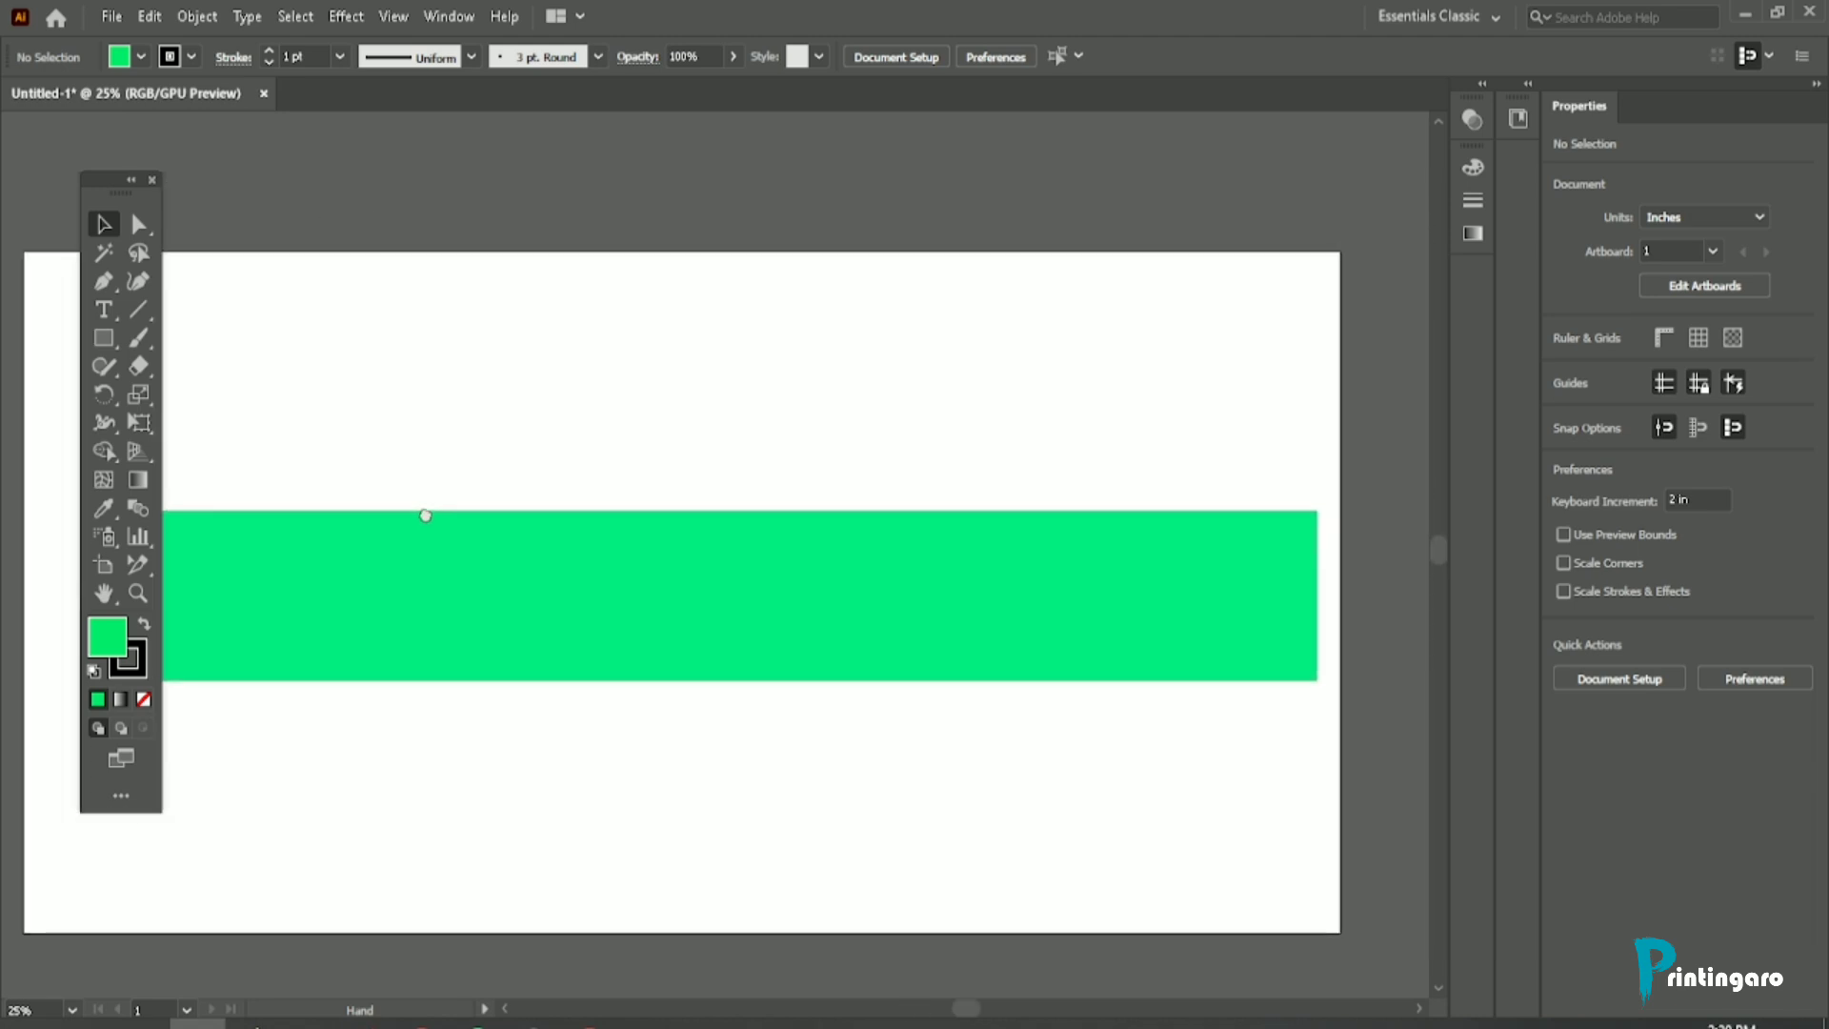
{"action": "left_click_drag", "start_coordinate": [849, 511], "coordinate": [972, 486]}
{"action": "left_click_drag", "start_coordinate": [536, 490], "coordinate": [501, 488]}
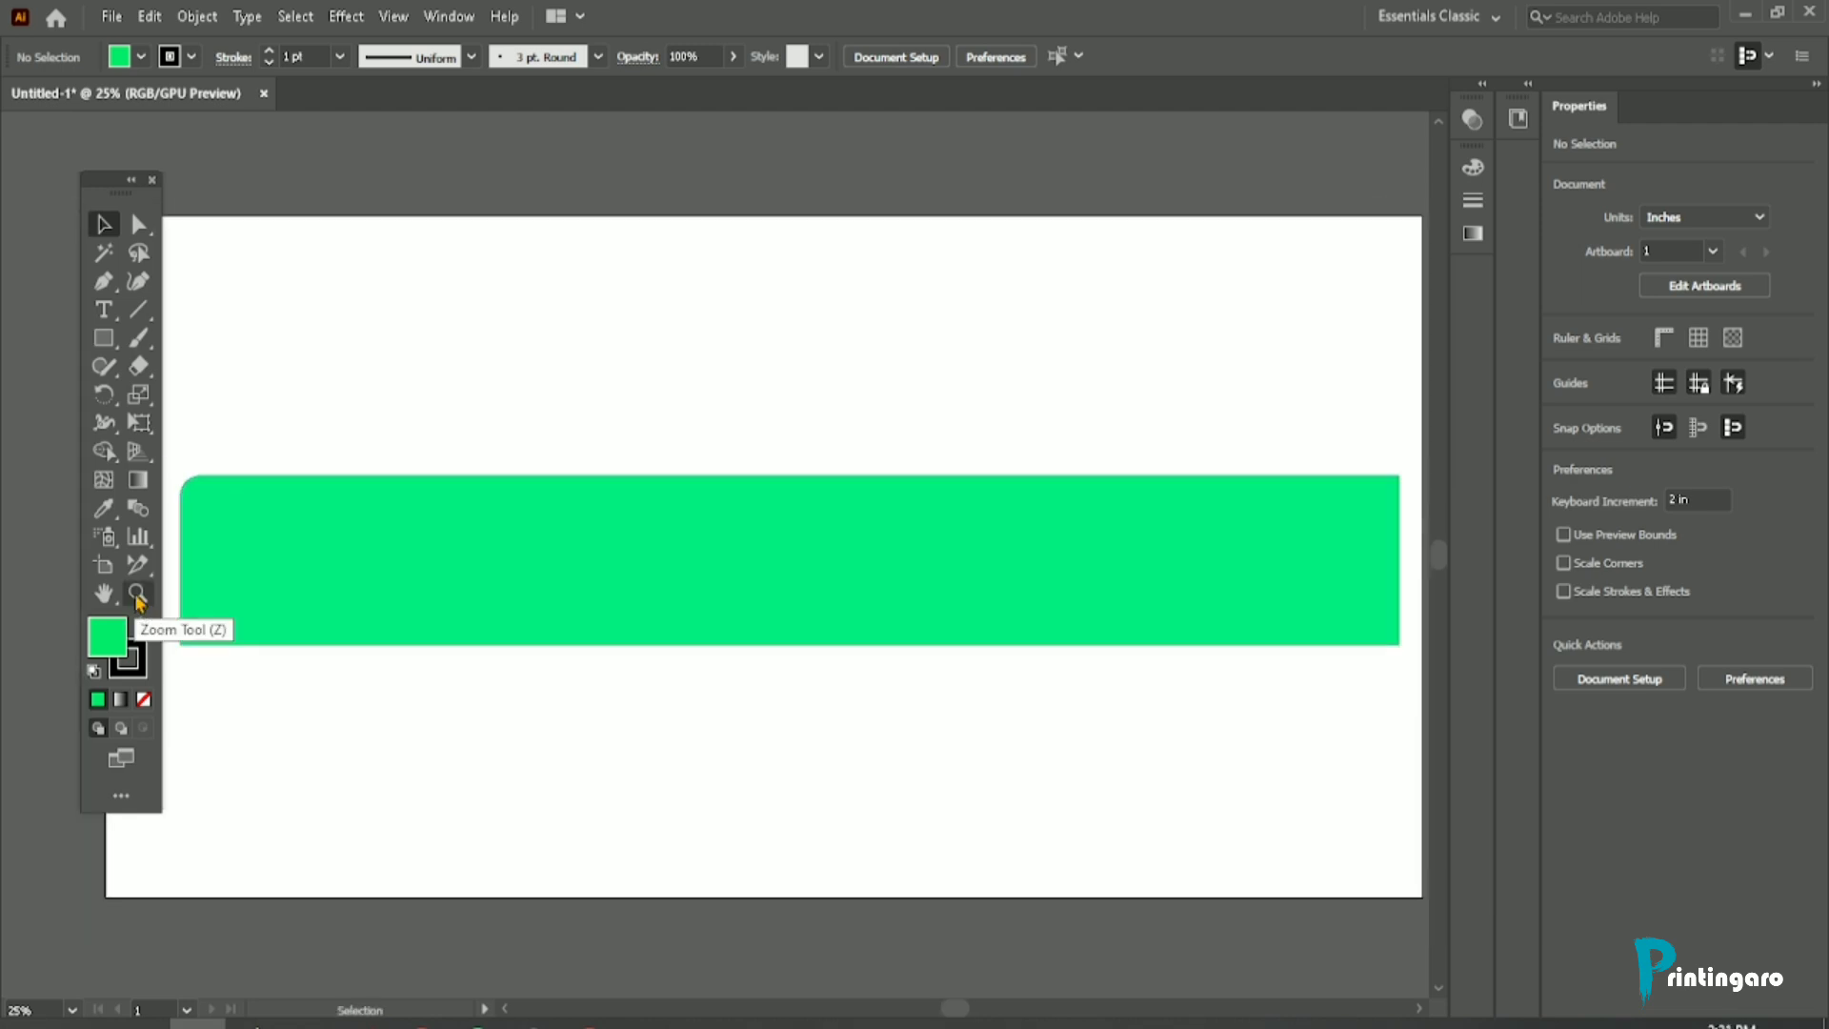
Step: Draw a five-pointed star about 4.7 by 4.9 in above the green rectangle with the Star tool
{"action": "left_click", "coordinate": [103, 341]}
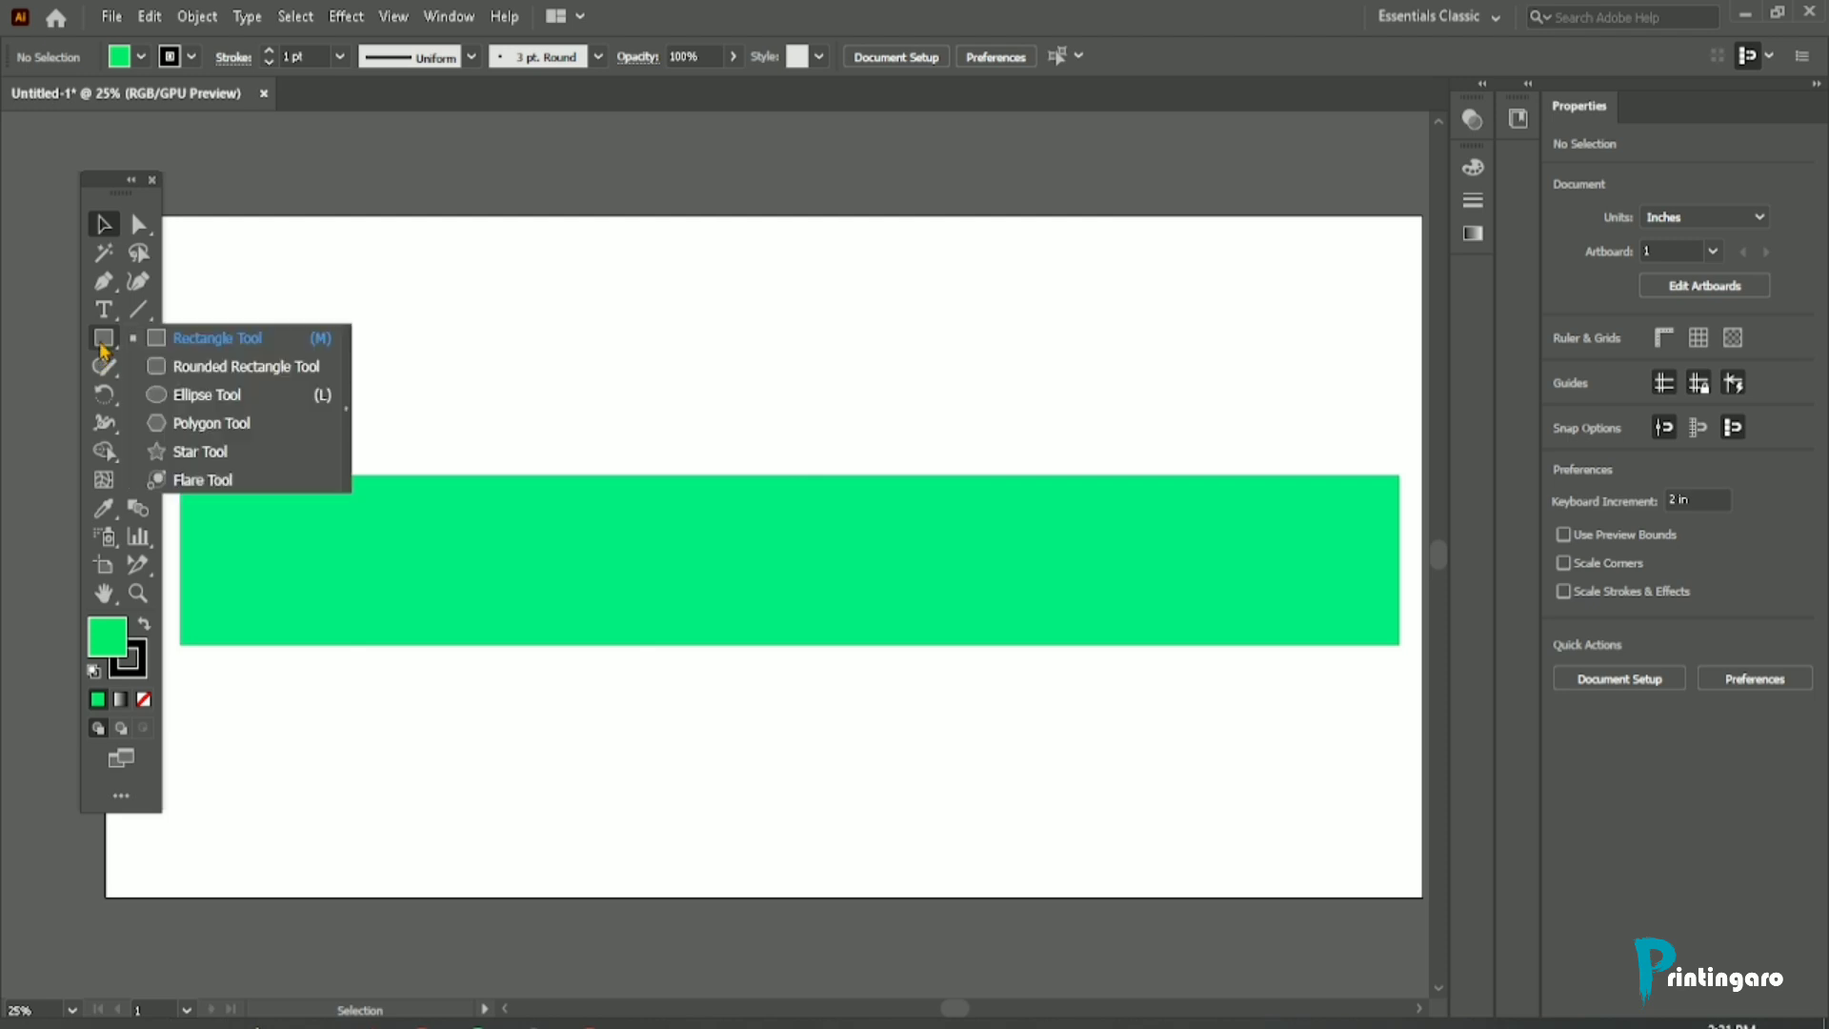
{"action": "left_click", "coordinate": [200, 451]}
{"action": "left_click_drag", "start_coordinate": [626, 348], "coordinate": [682, 396]}
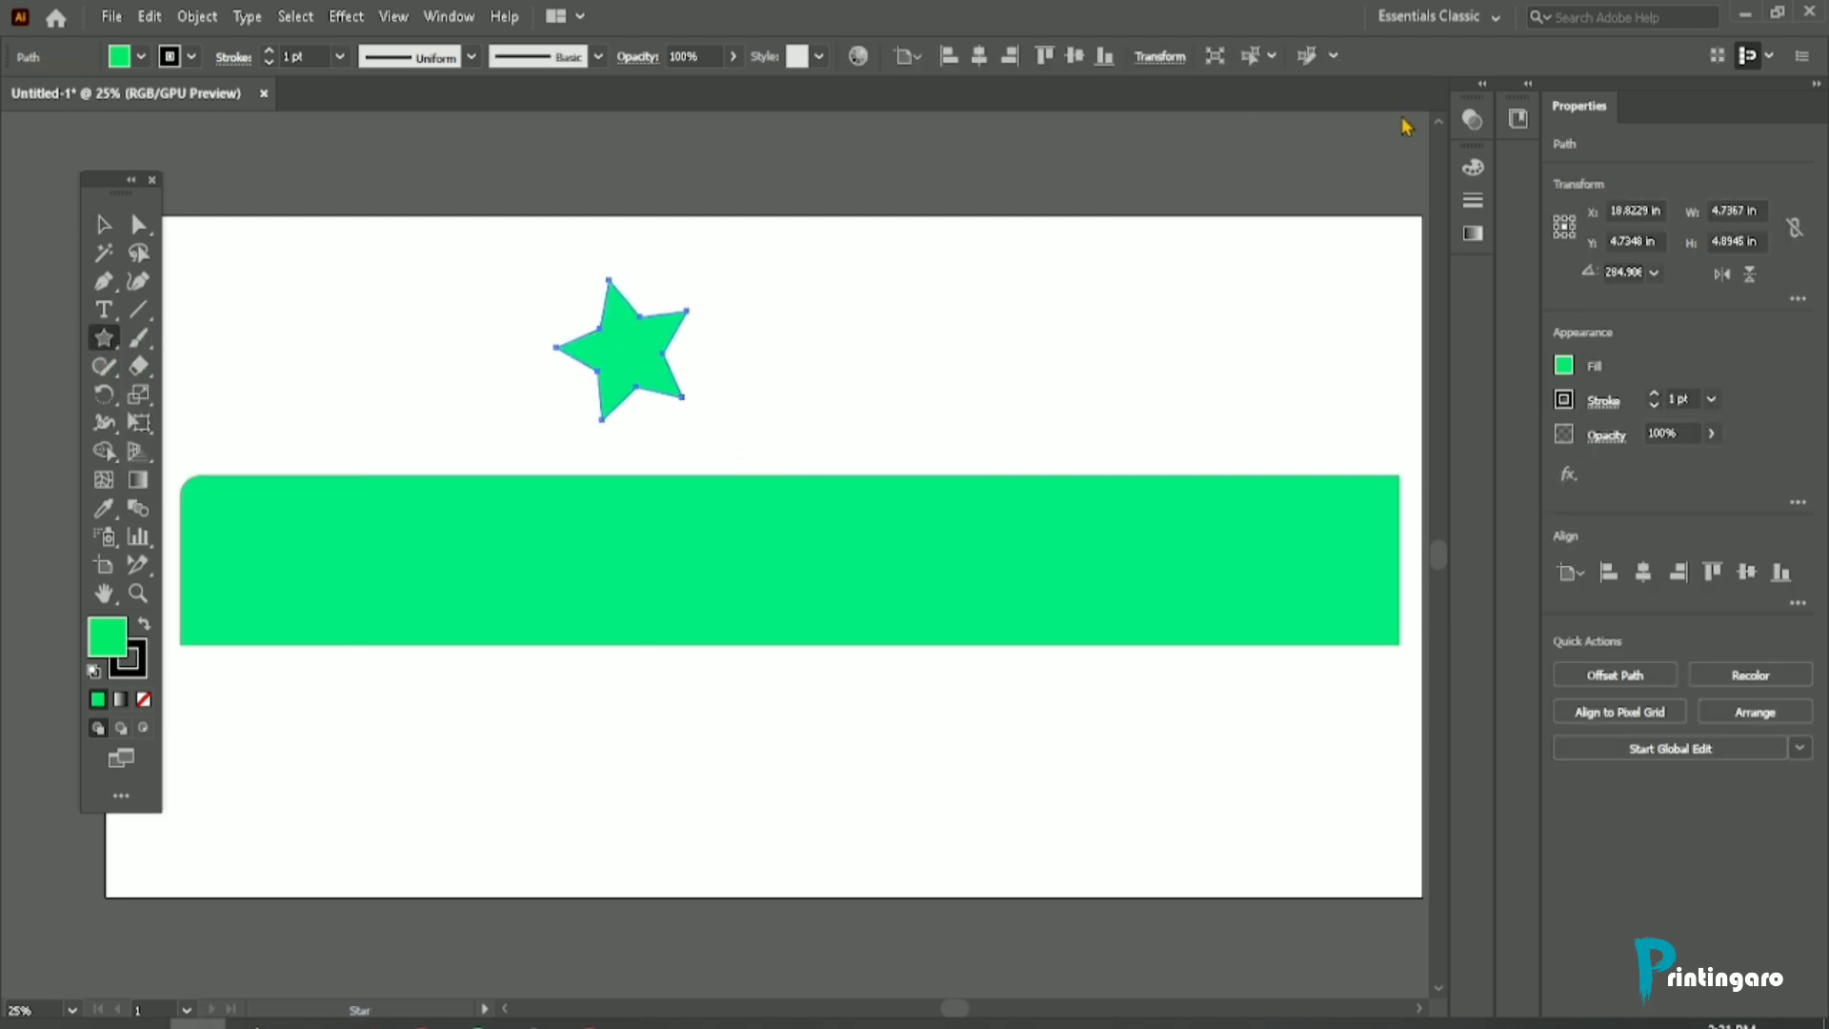
Step: Fill the star with yellow (#eaff04) and deselect it
{"action": "left_click", "coordinate": [1473, 167]}
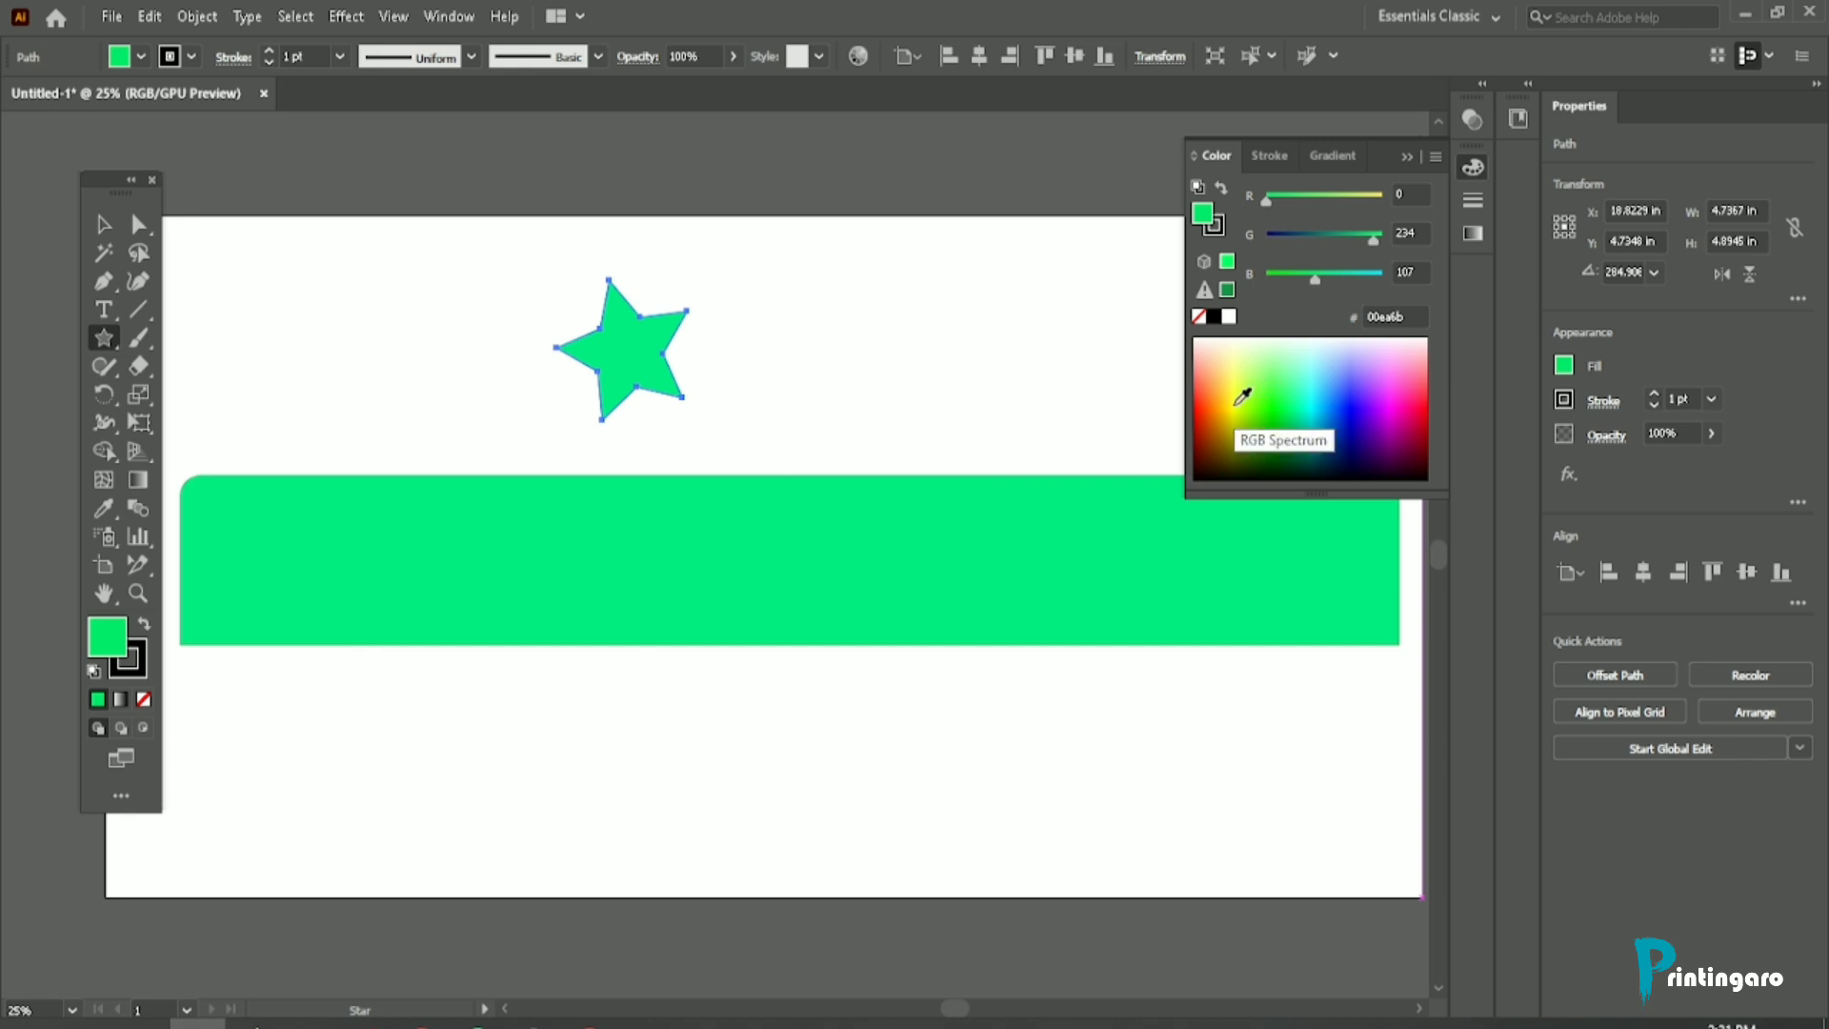
{"action": "left_click", "coordinate": [1243, 396]}
{"action": "key", "text": "v"}
{"action": "left_click", "coordinate": [664, 227]}
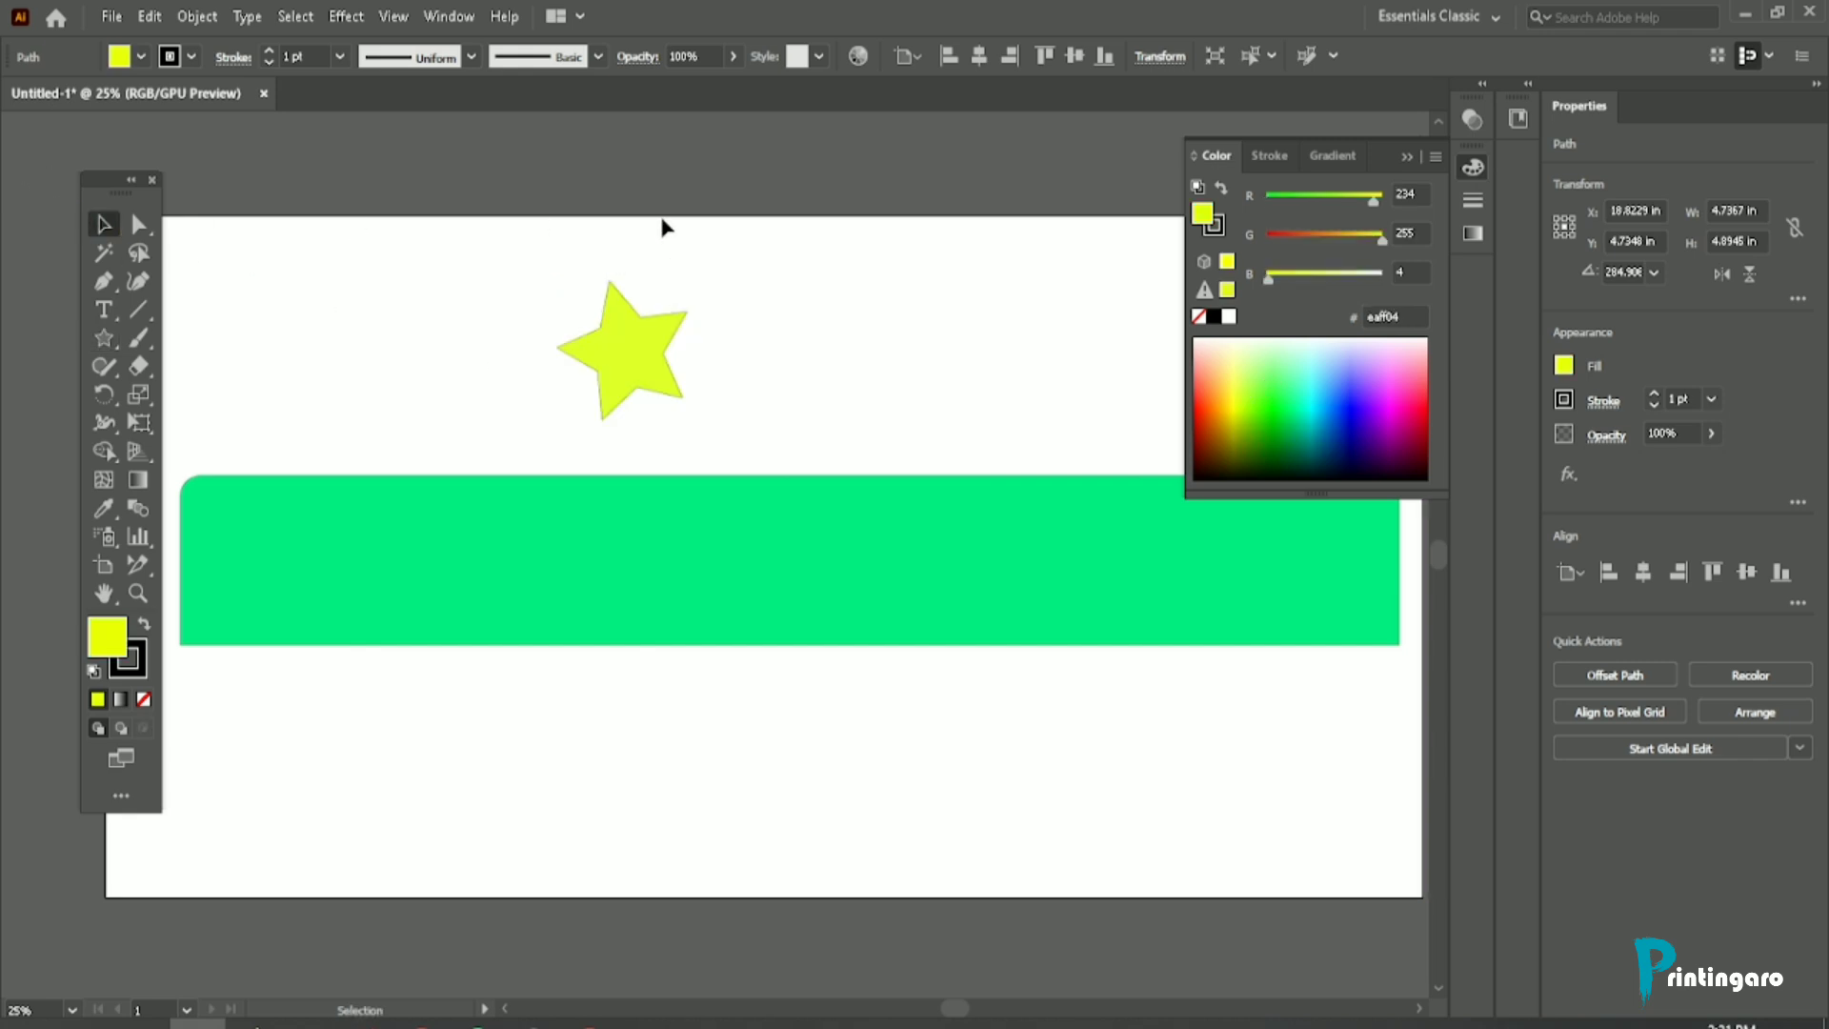
Step: Inspect the yellow star up close, then view the whole artboard with nothing selected
{"action": "scroll", "coordinate": [643, 316], "scroll_direction": "up", "scroll_amount": 3}
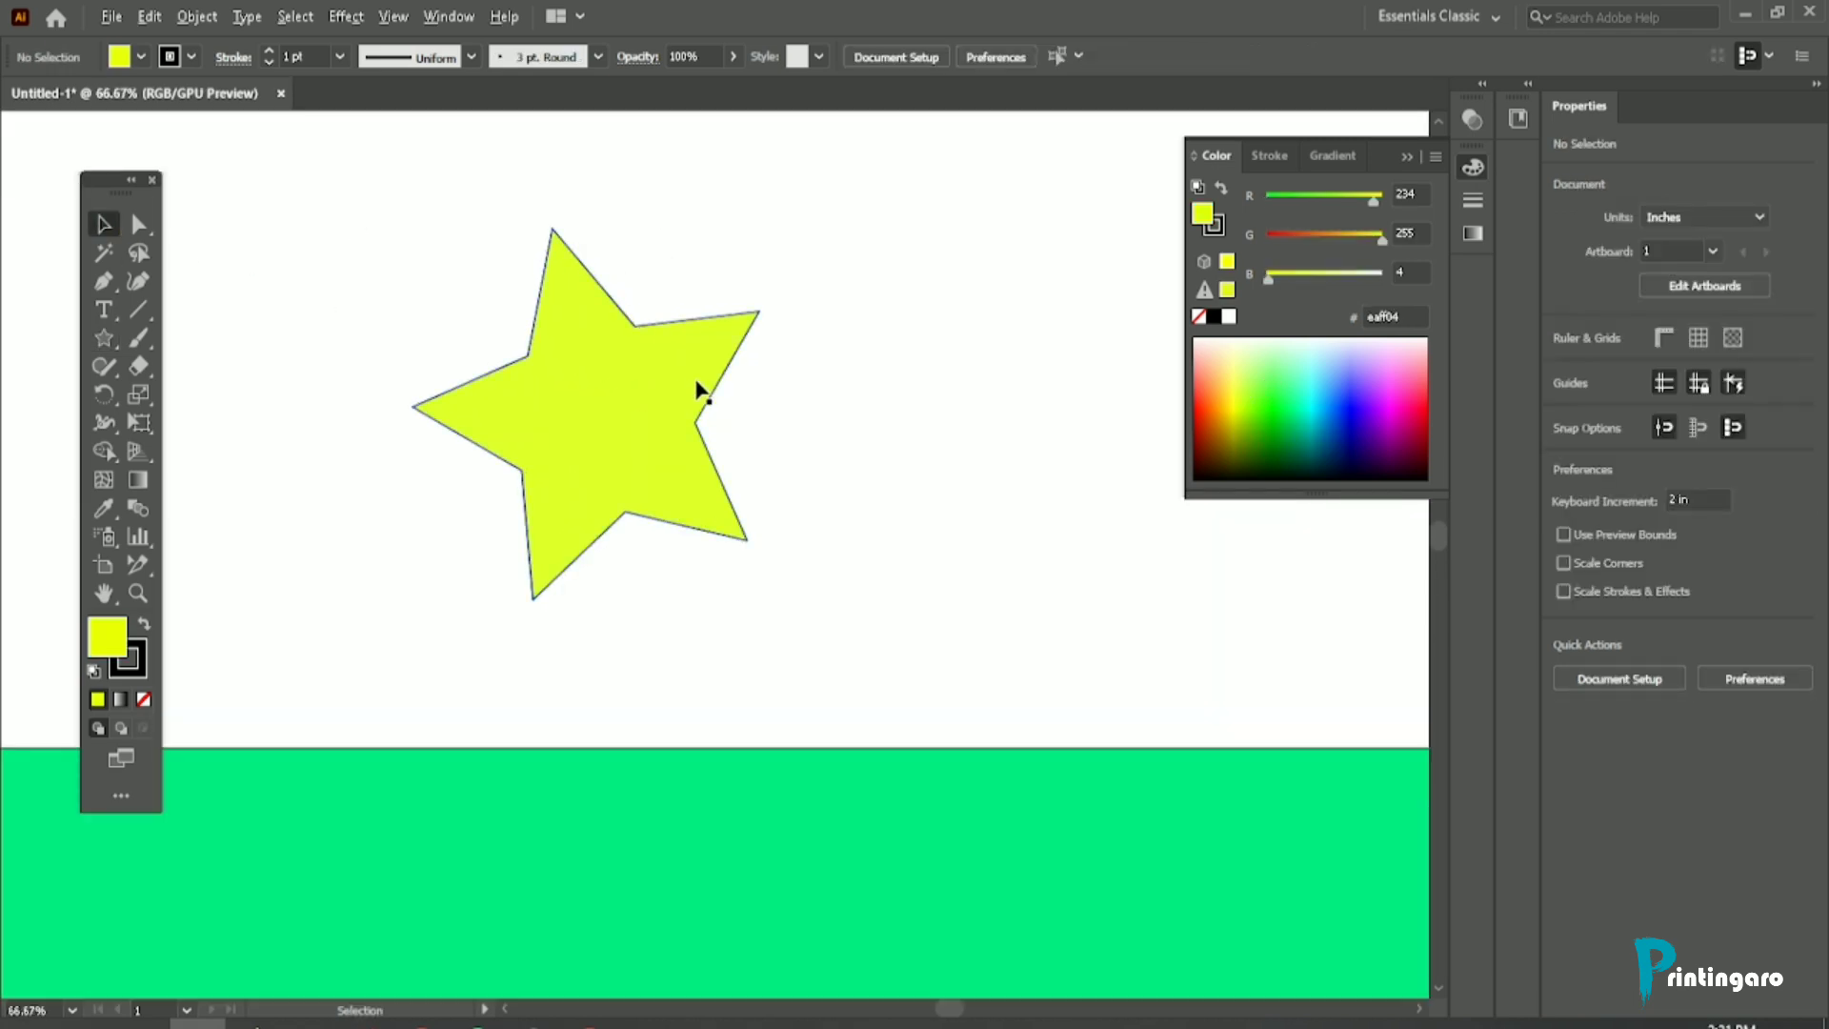
{"action": "scroll", "coordinate": [698, 391], "scroll_direction": "down", "scroll_amount": 3}
{"action": "scroll", "coordinate": [648, 410], "scroll_direction": "up", "scroll_amount": 2}
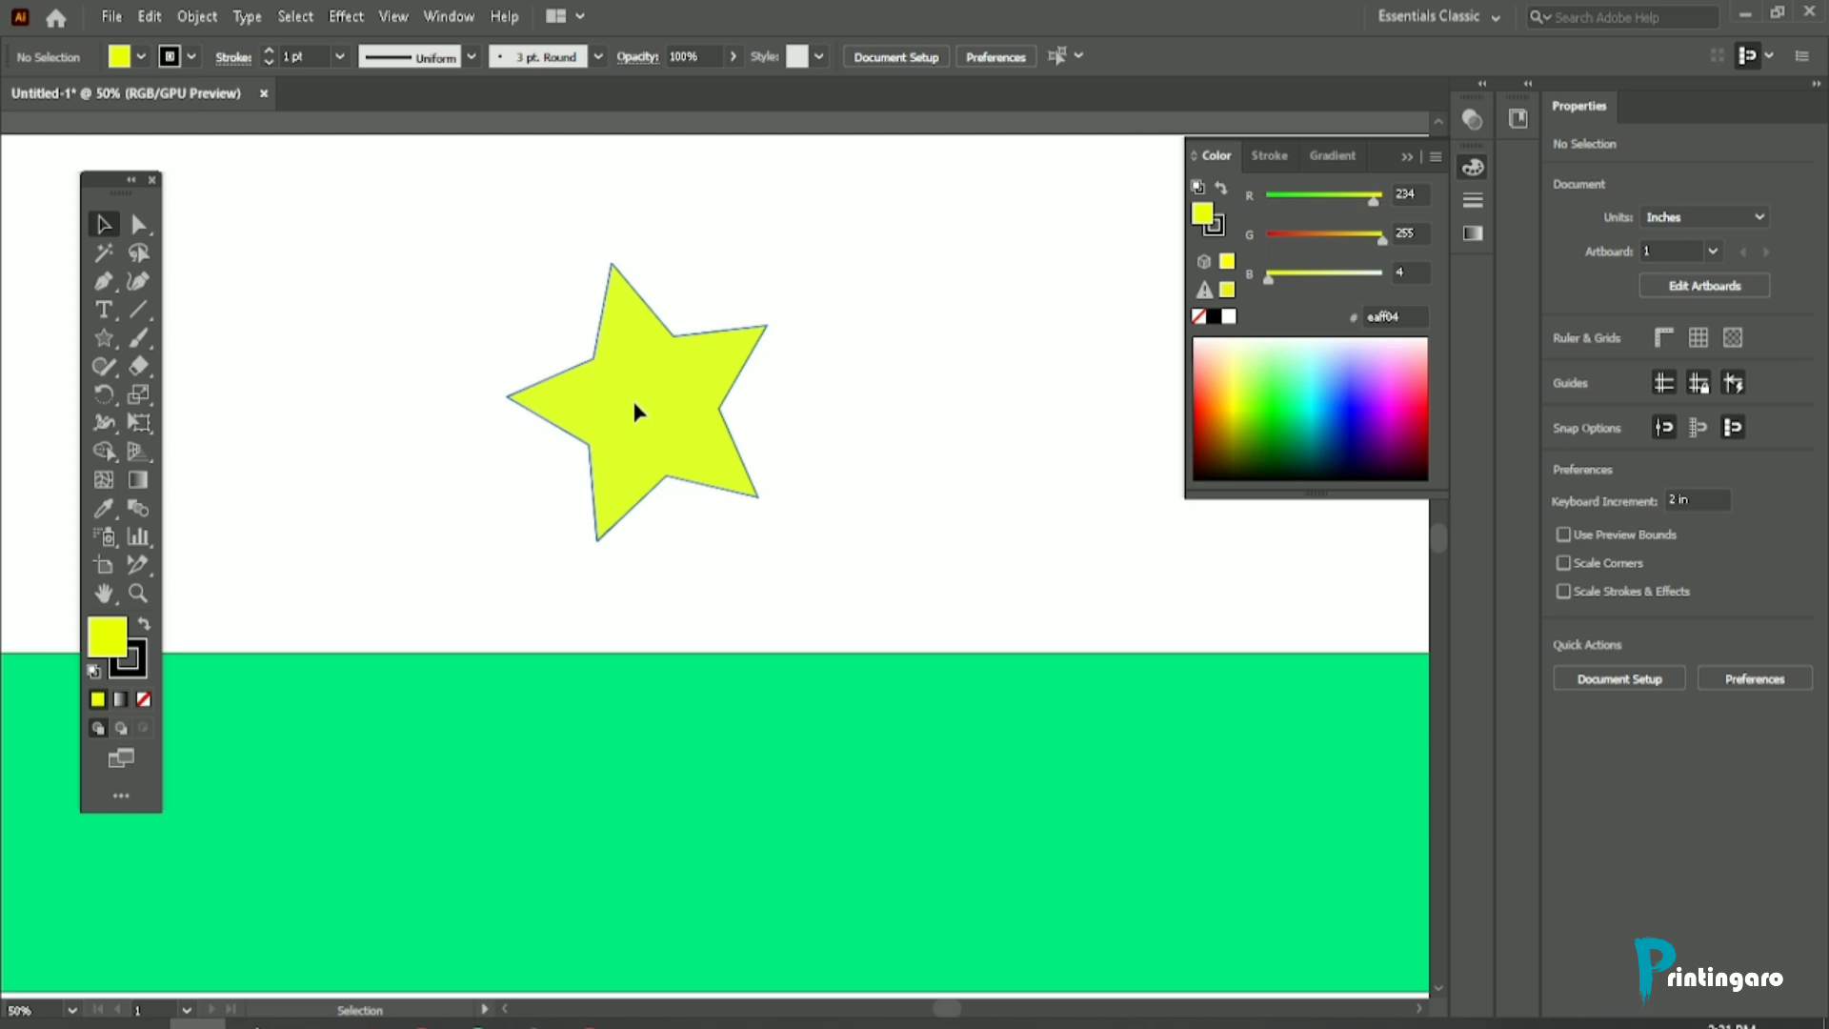
{"action": "left_click", "coordinate": [632, 412]}
{"action": "scroll", "coordinate": [633, 412], "scroll_direction": "down", "scroll_amount": 2}
{"action": "left_click", "coordinate": [837, 420]}
{"action": "scroll", "coordinate": [489, 508], "scroll_direction": "down", "scroll_amount": 1}
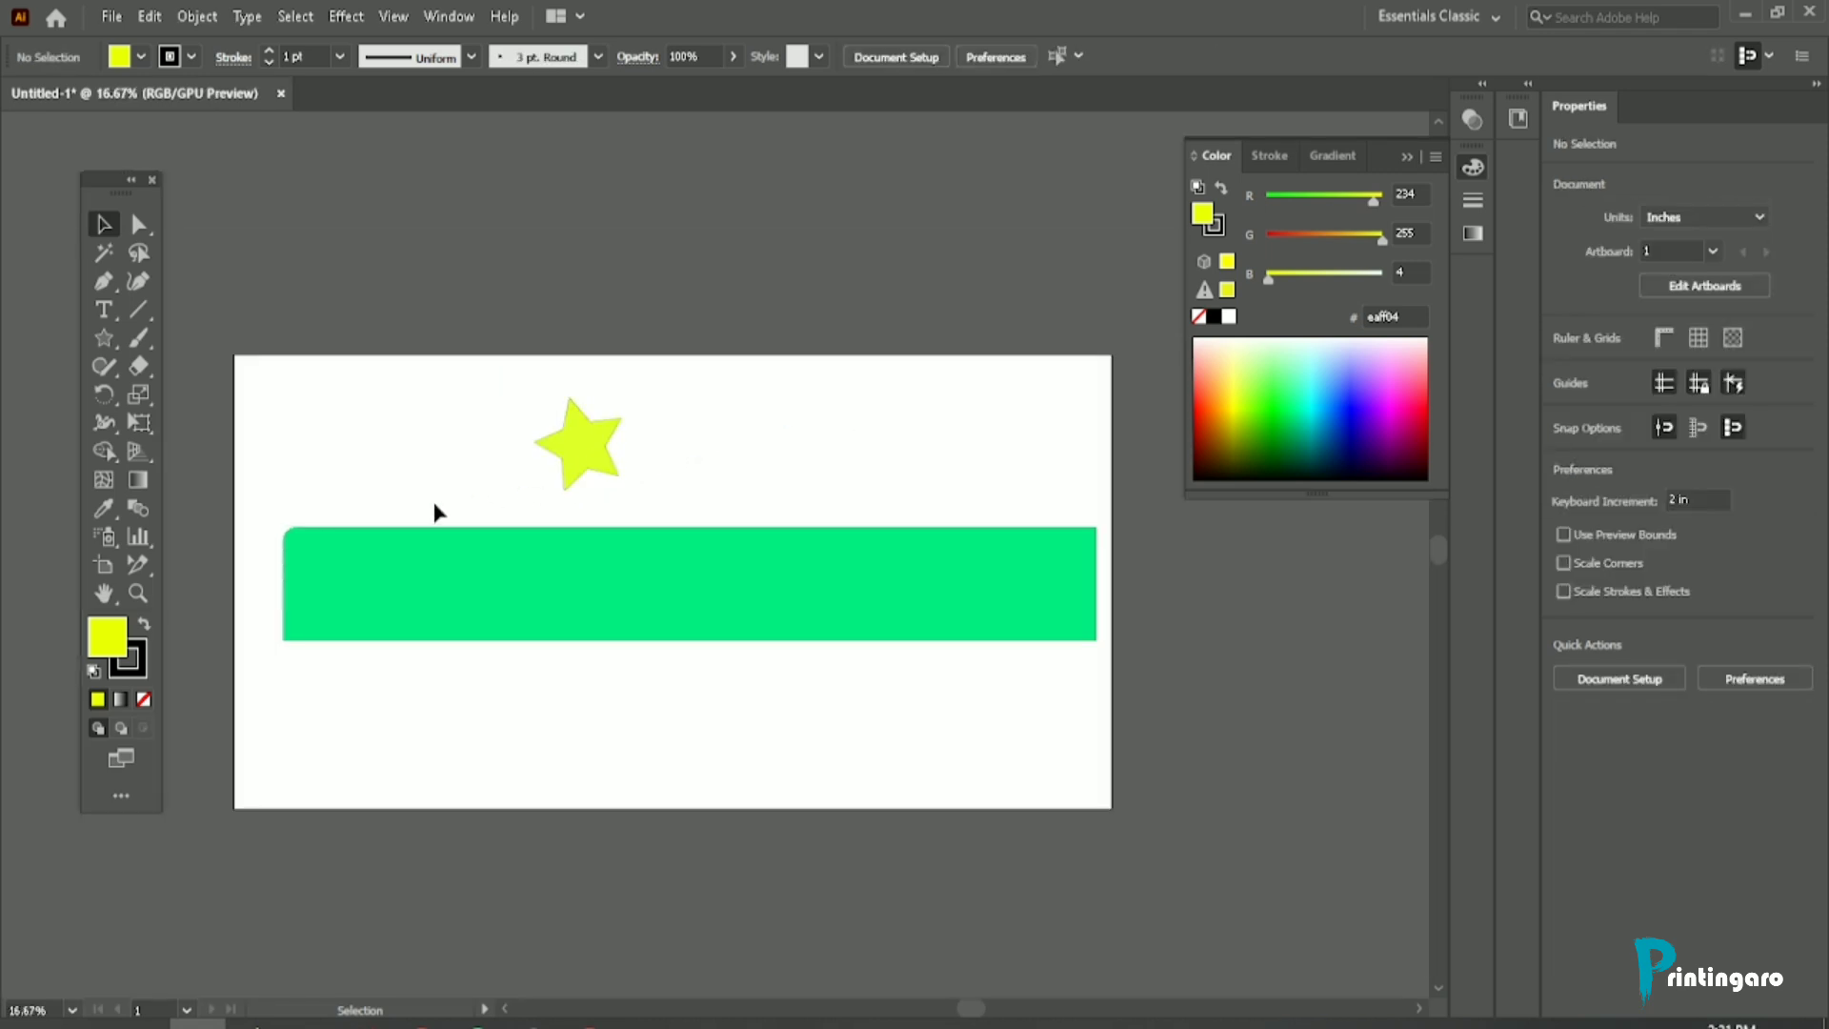
Step: Magnify and reduce the view of the yellow star repeatedly with the Zoom tool
{"action": "left_click", "coordinate": [138, 595]}
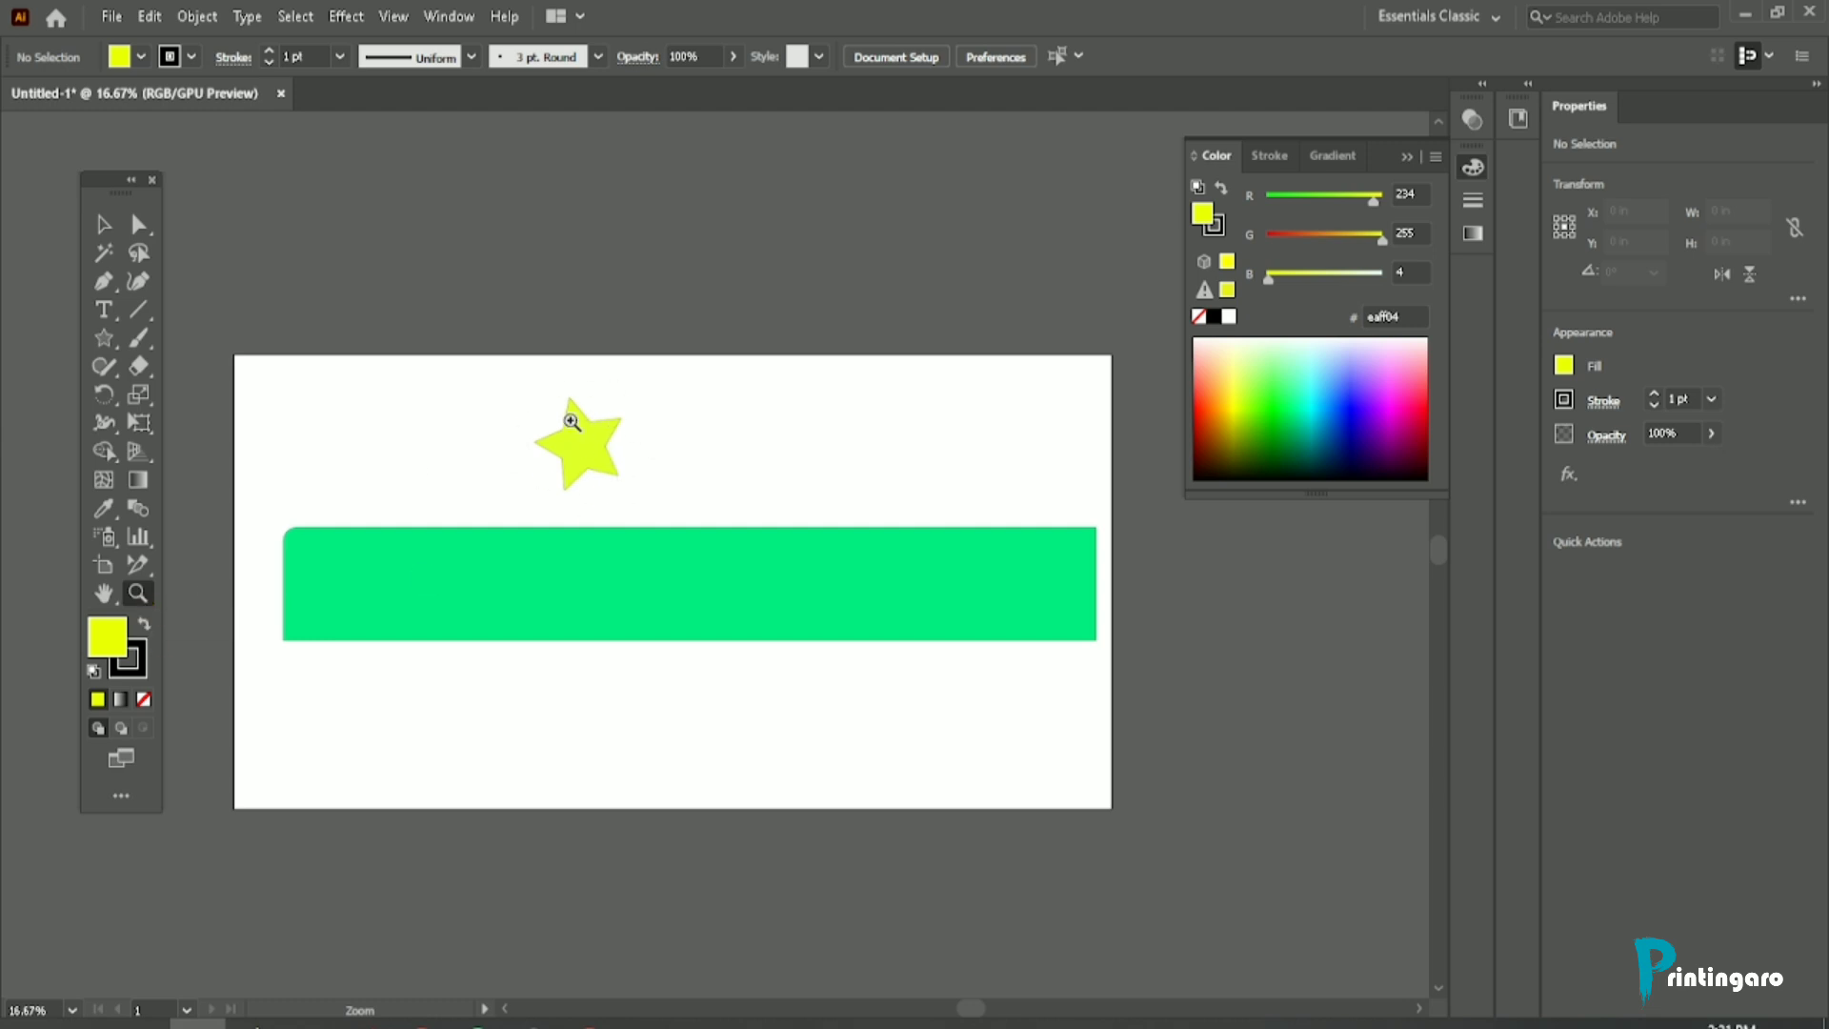
{"action": "left_click_drag", "start_coordinate": [546, 407], "coordinate": [1070, 845]}
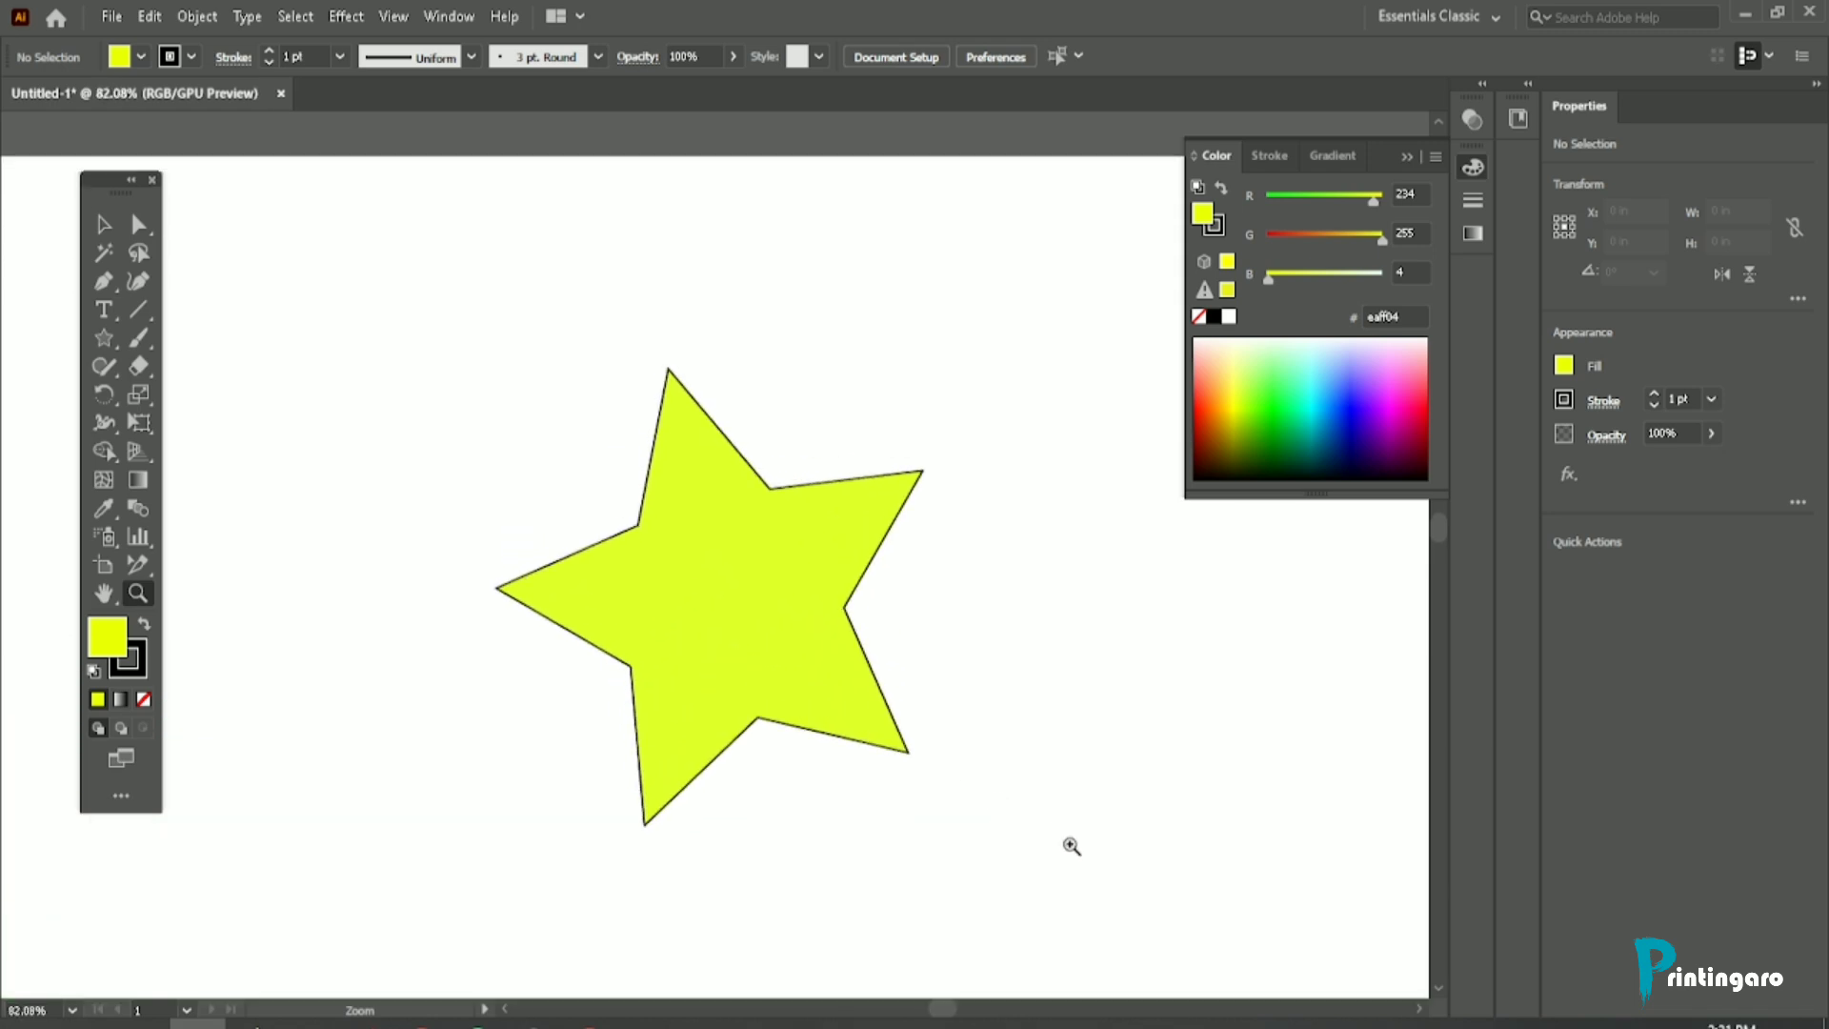
{"action": "left_click_drag", "start_coordinate": [609, 624], "coordinate": [329, 600]}
{"action": "scroll", "coordinate": [792, 579], "scroll_direction": "down", "scroll_amount": 3}
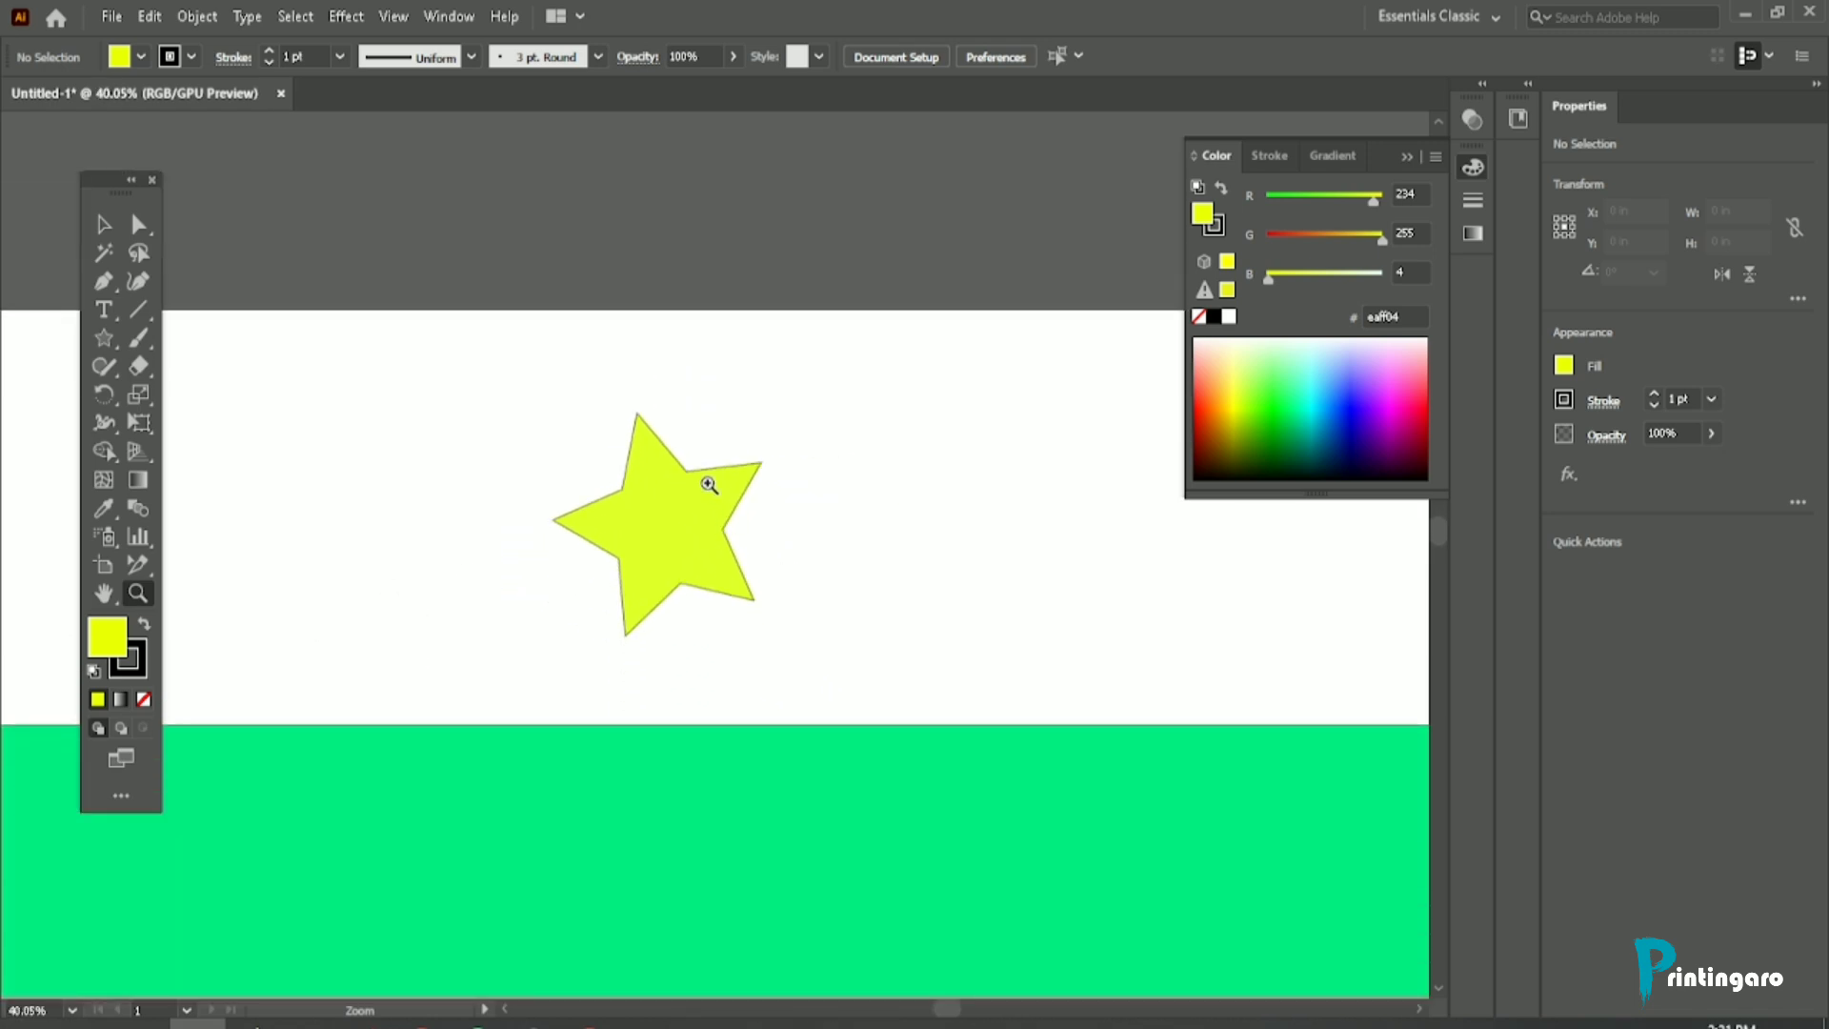
{"action": "left_click_drag", "start_coordinate": [710, 484], "coordinate": [1134, 719]}
{"action": "scroll", "coordinate": [709, 540], "scroll_direction": "down", "scroll_amount": 2}
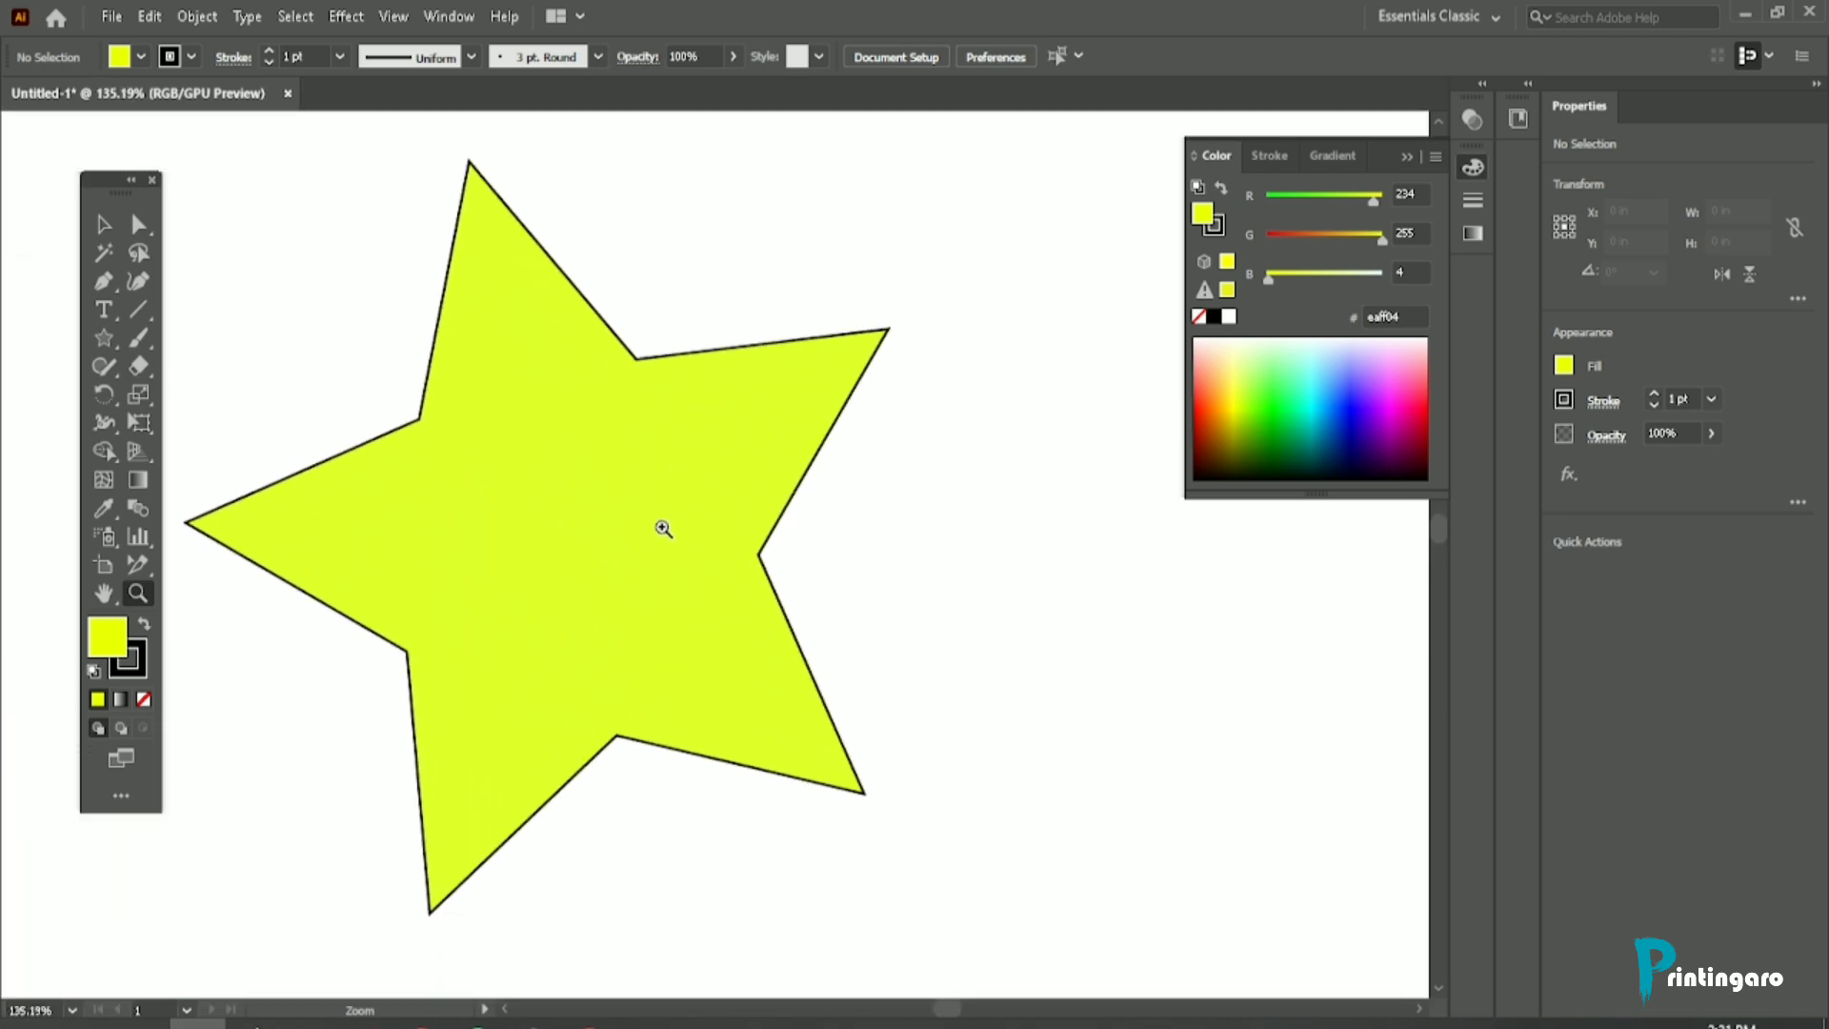
Step: Scale the view of the yellow star continuously down and up with the Zoom tool, panning the canvas slightly in between
{"action": "left_click_drag", "start_coordinate": [663, 528], "coordinate": [311, 478]}
{"action": "left_click_drag", "start_coordinate": [645, 502], "coordinate": [718, 654]}
{"action": "left_click_drag", "start_coordinate": [617, 466], "coordinate": [919, 674]}
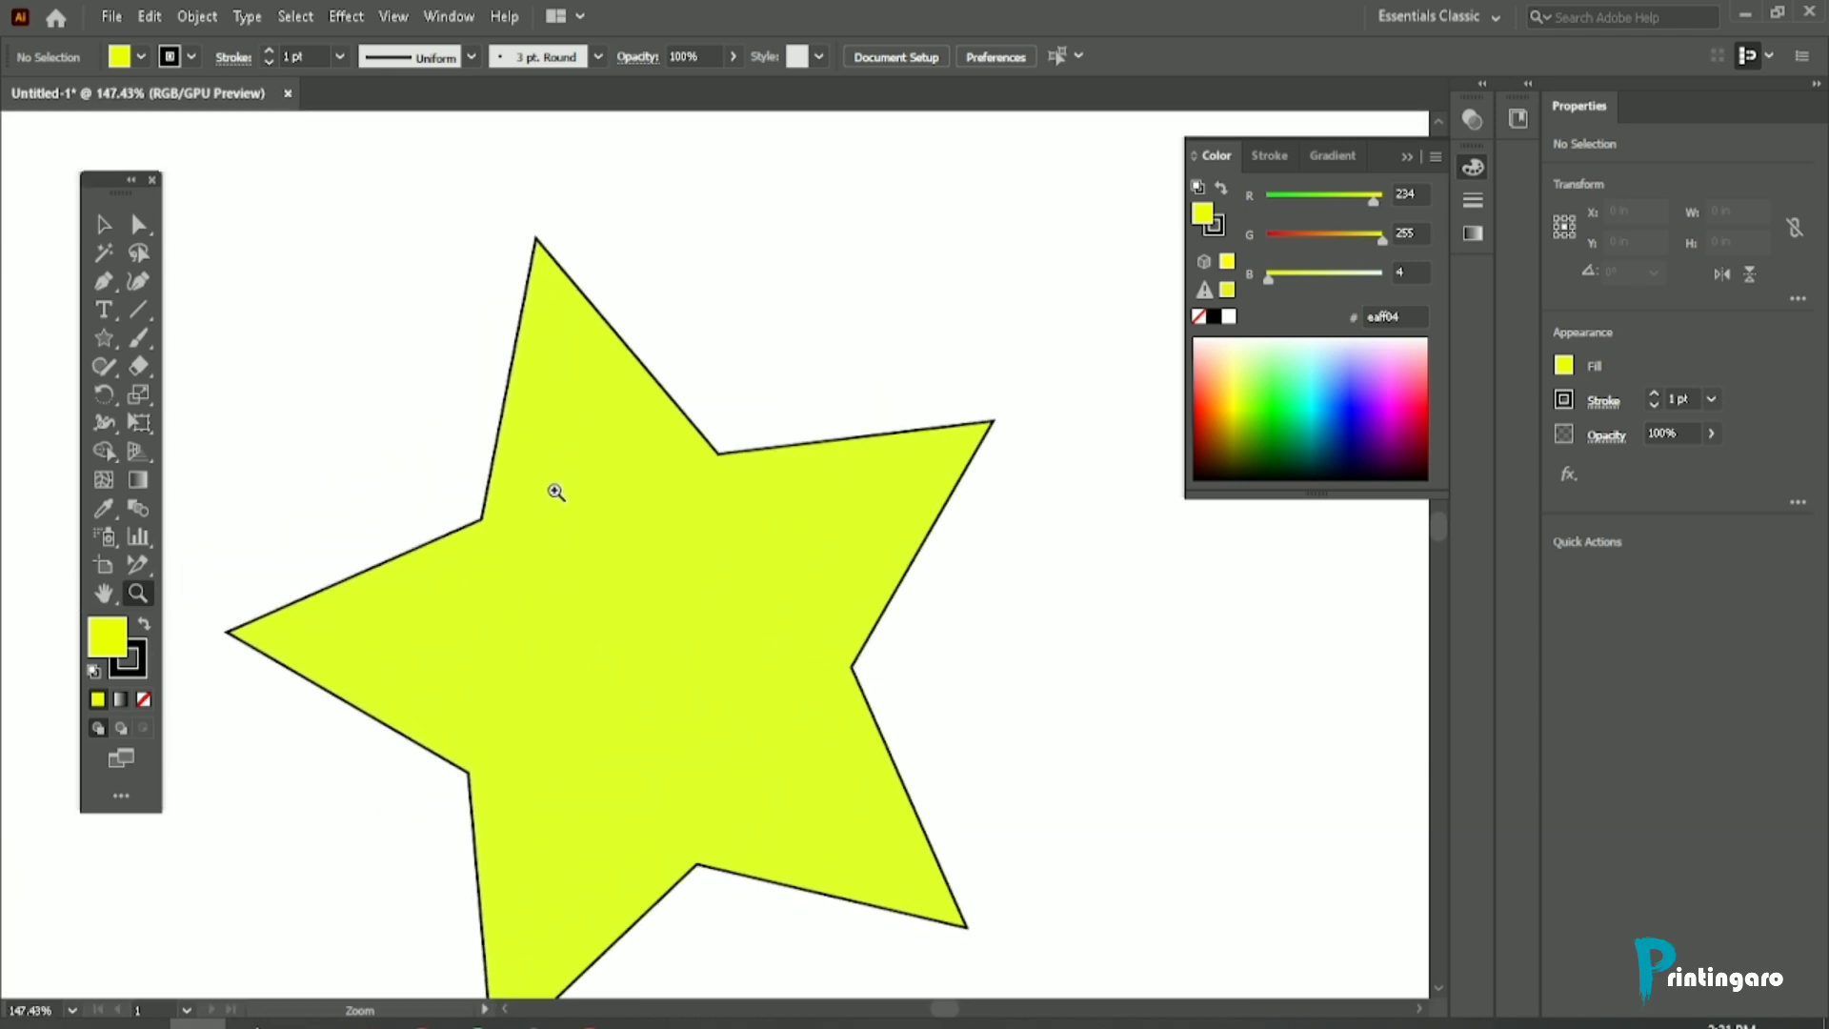
{"action": "scroll", "coordinate": [557, 491], "scroll_direction": "down", "scroll_amount": 1}
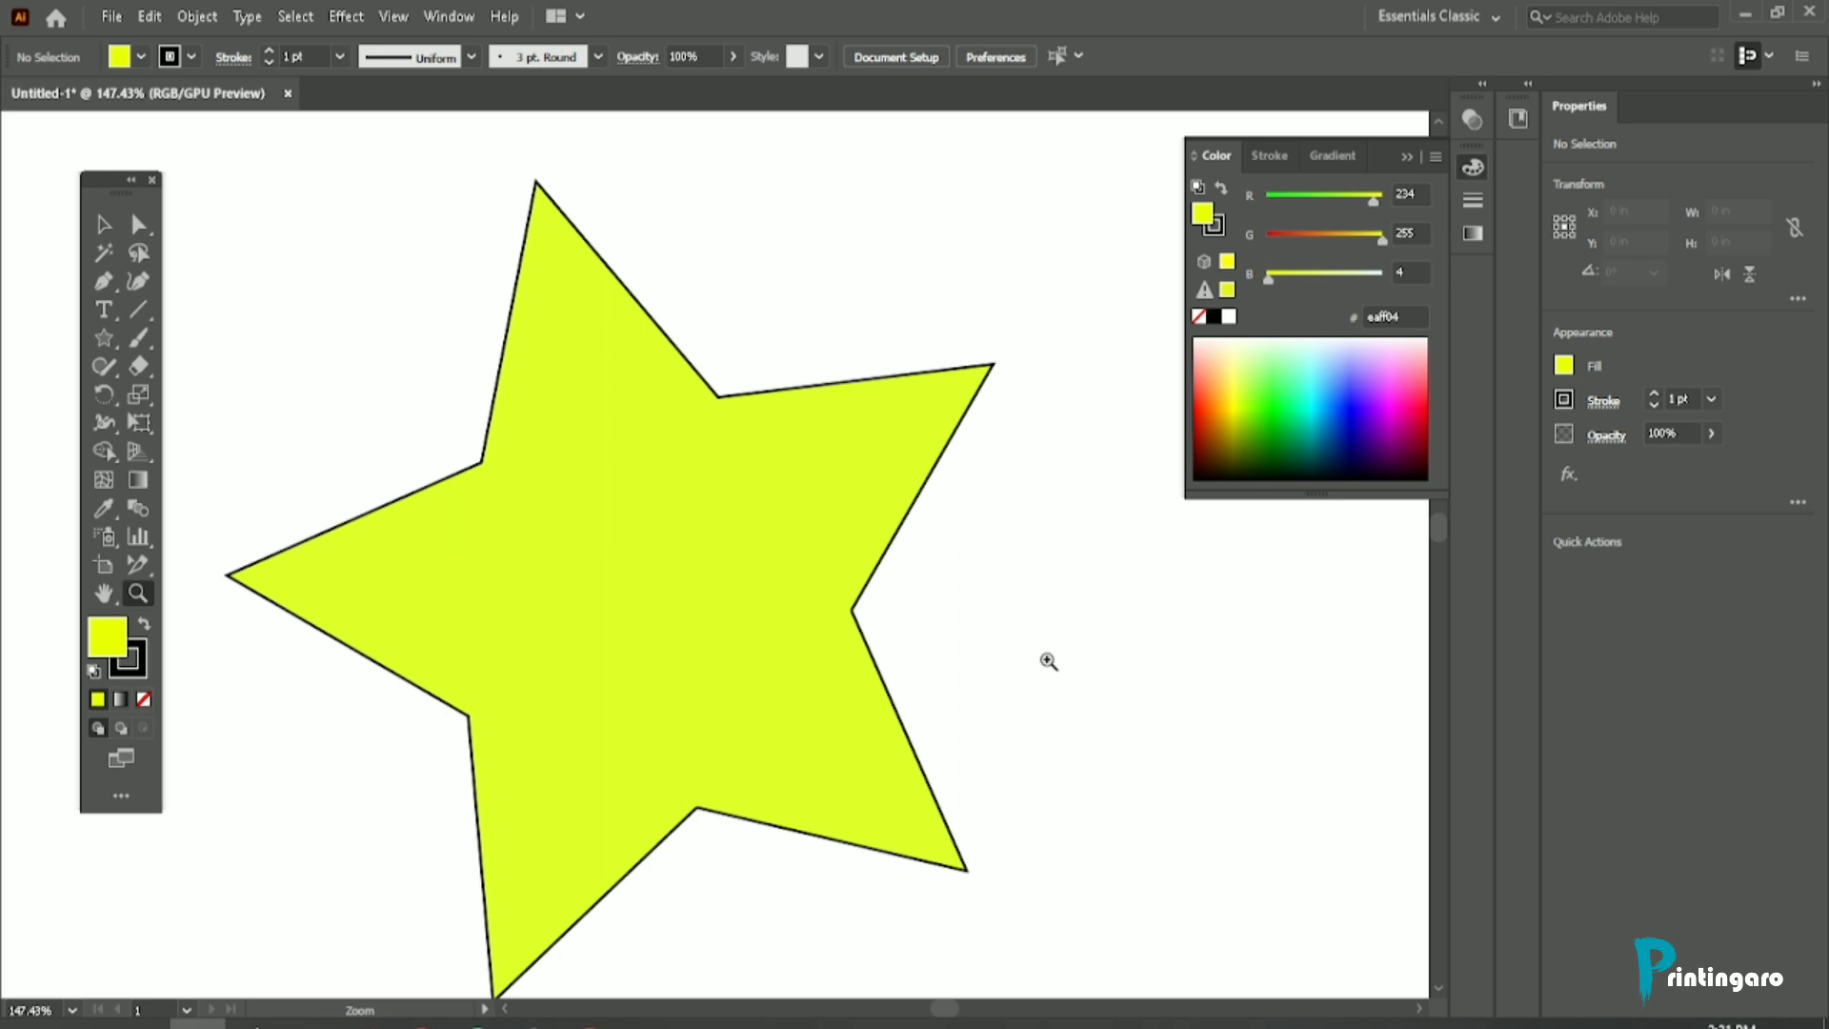
{"action": "left_click_drag", "start_coordinate": [1041, 661], "coordinate": [335, 454]}
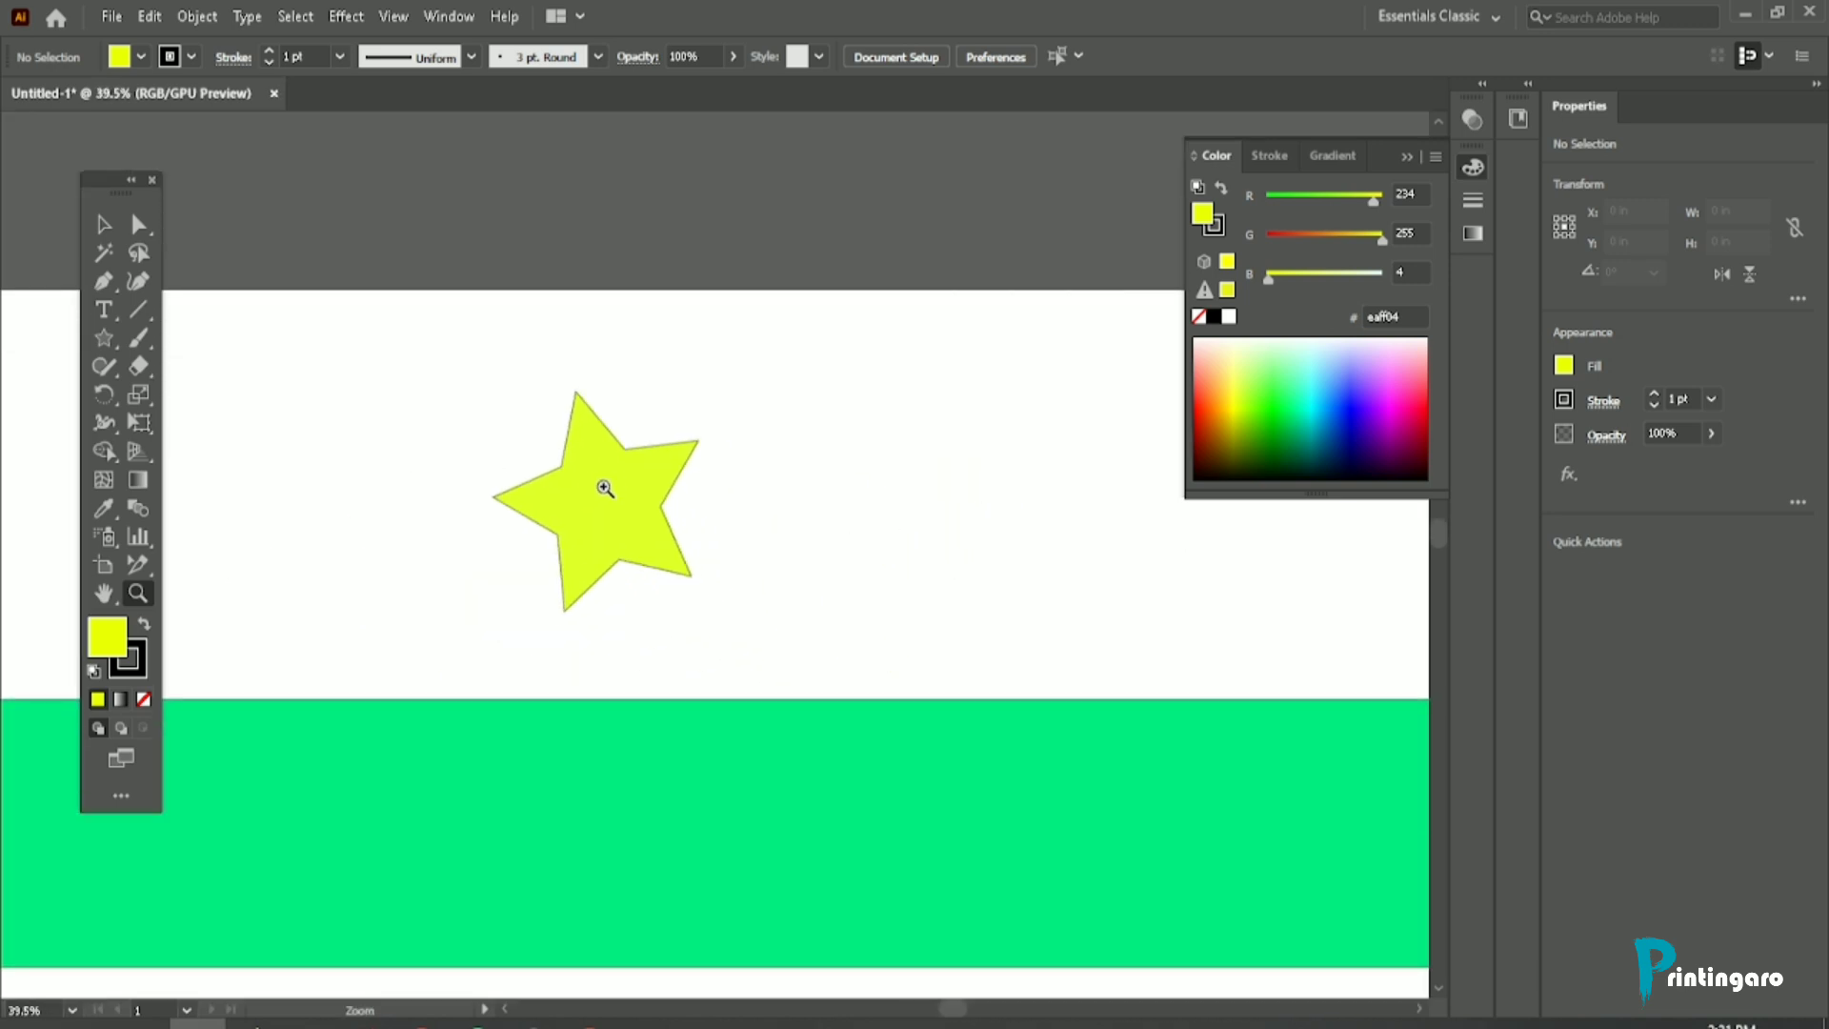
{"action": "left_click_drag", "start_coordinate": [605, 488], "coordinate": [928, 832]}
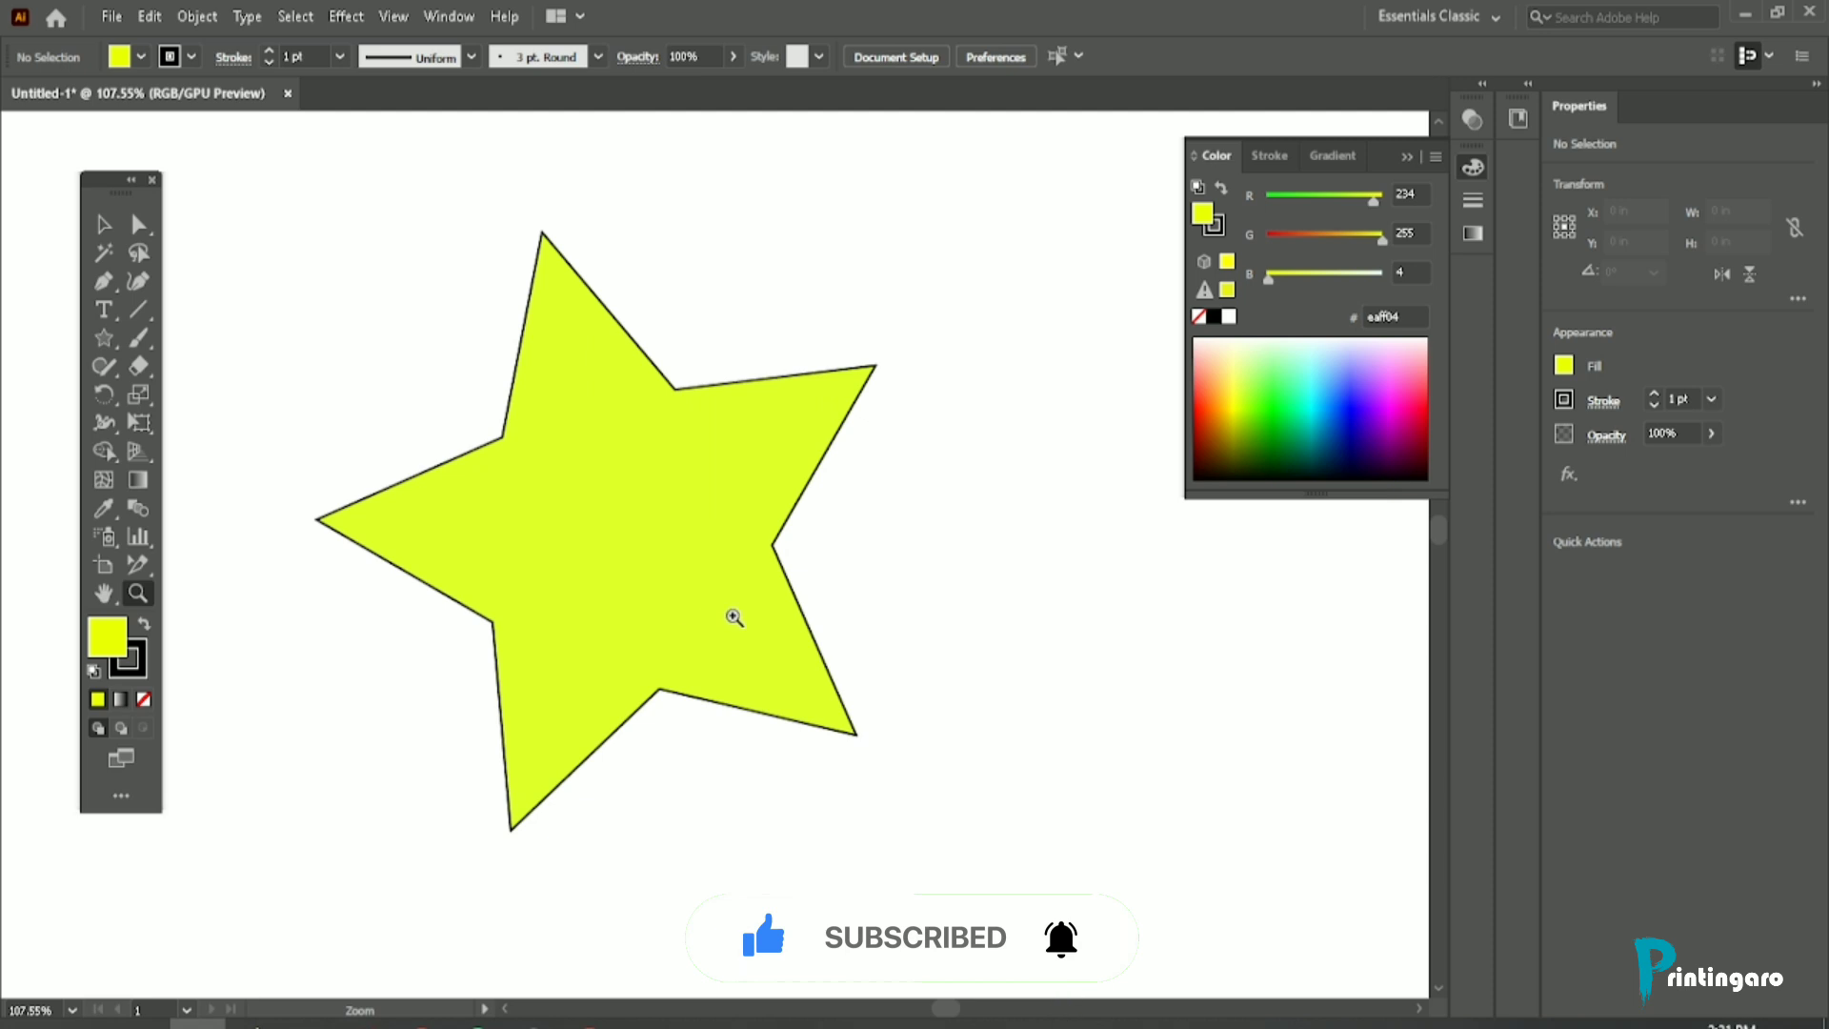
{"action": "left_click_drag", "start_coordinate": [735, 621], "coordinate": [355, 521]}
{"action": "key", "text": "space"}
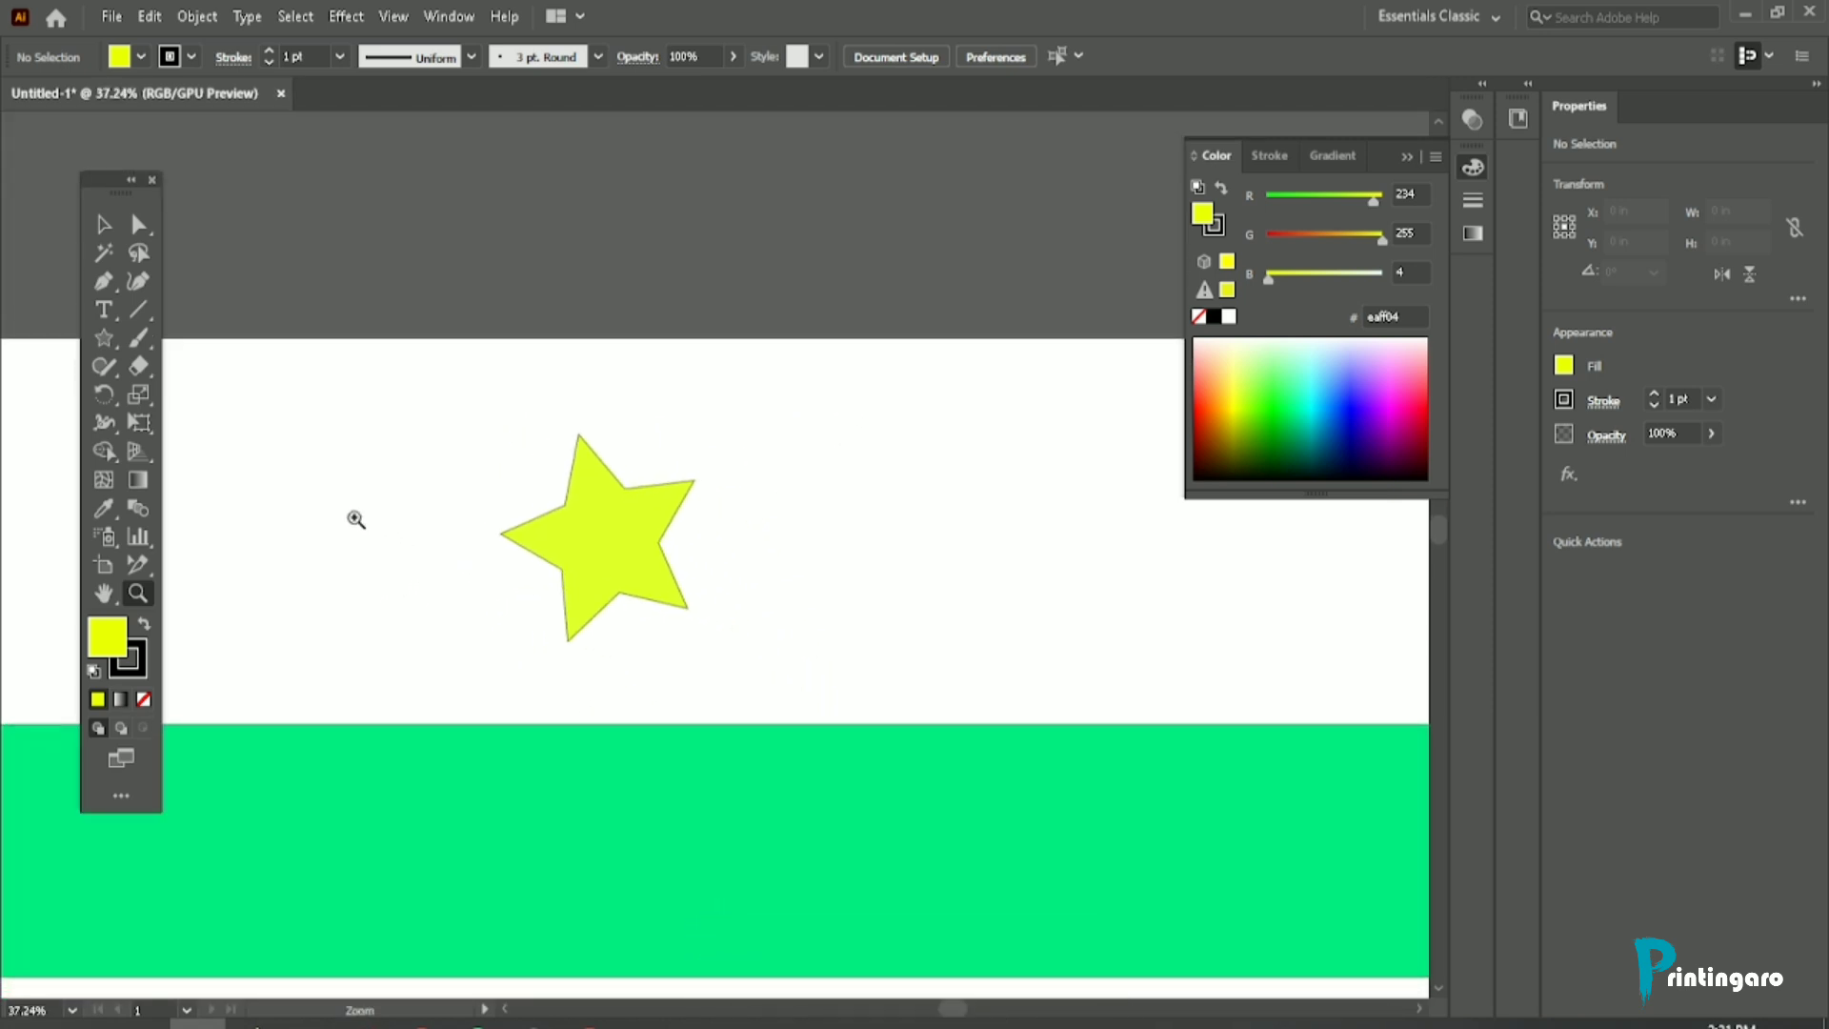
{"action": "left_click_drag", "start_coordinate": [645, 437], "coordinate": [634, 433]}
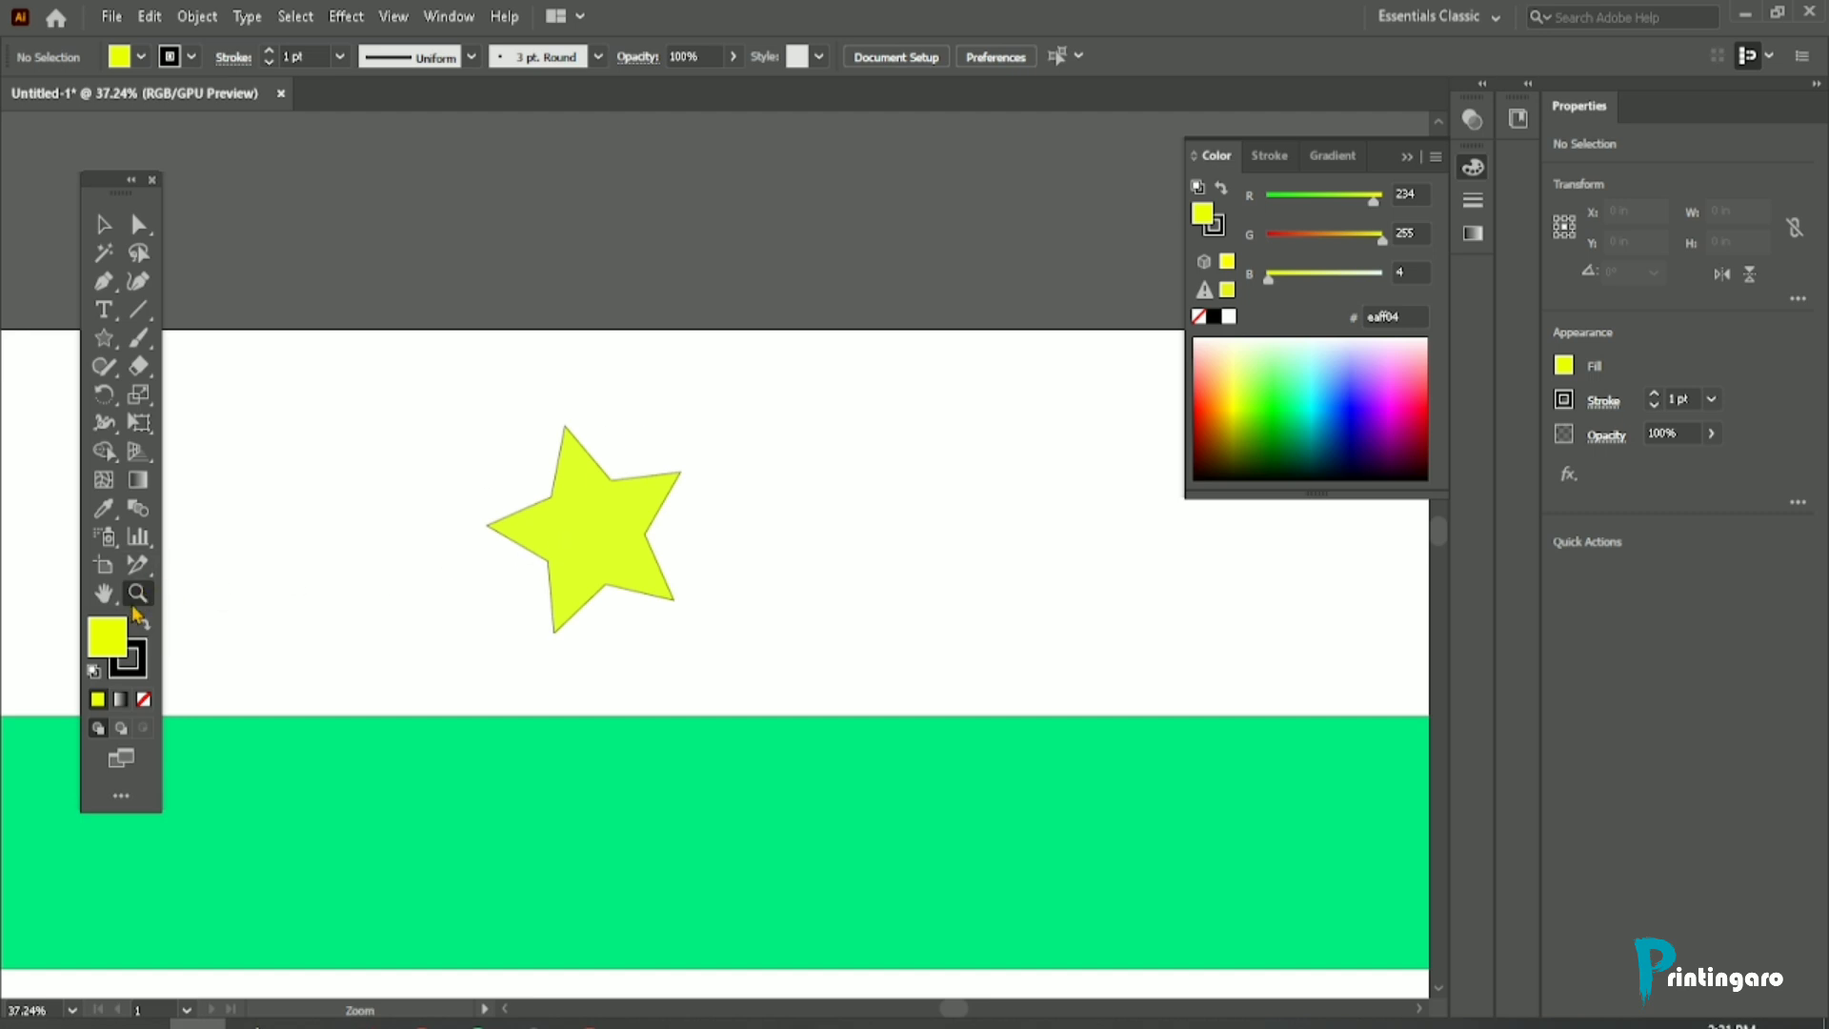
Step: Reduce the view to show the green rectangle's upper corner, and magnify the star again with continuous zooming
{"action": "left_click_drag", "start_coordinate": [584, 507], "coordinate": [648, 639]}
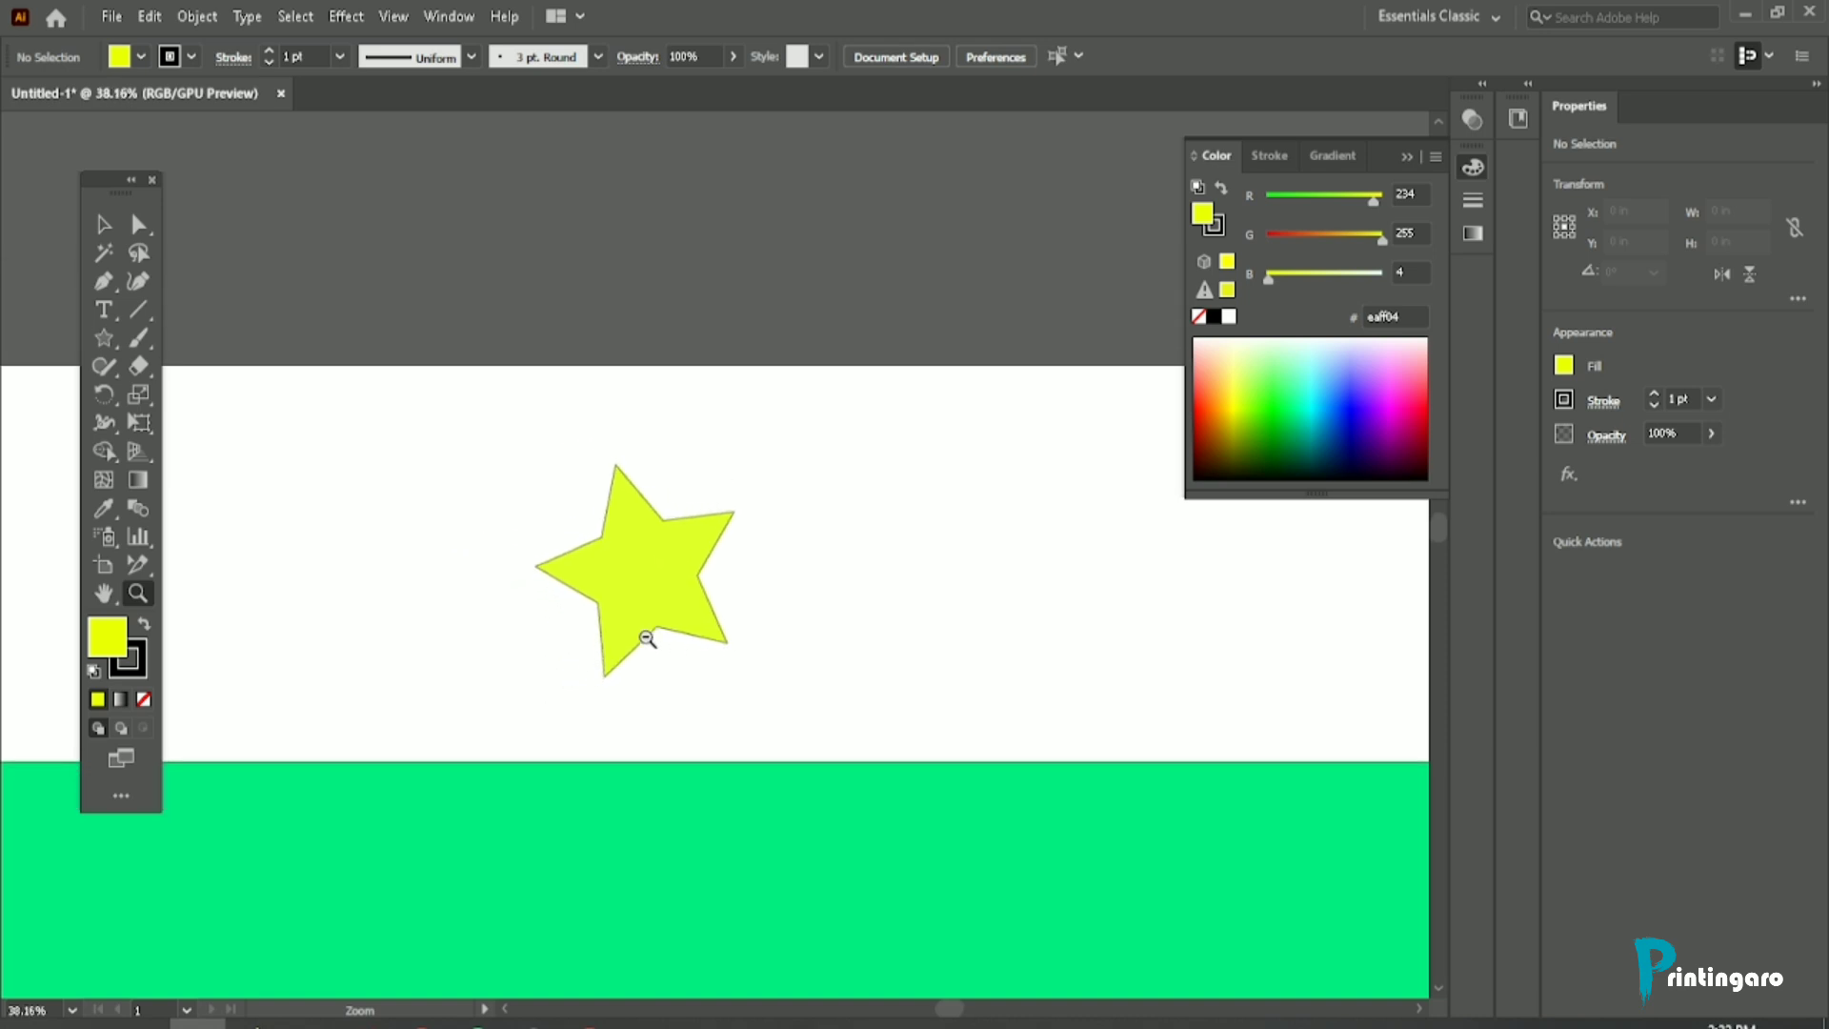
{"action": "left_click_drag", "start_coordinate": [766, 638], "coordinate": [667, 630]}
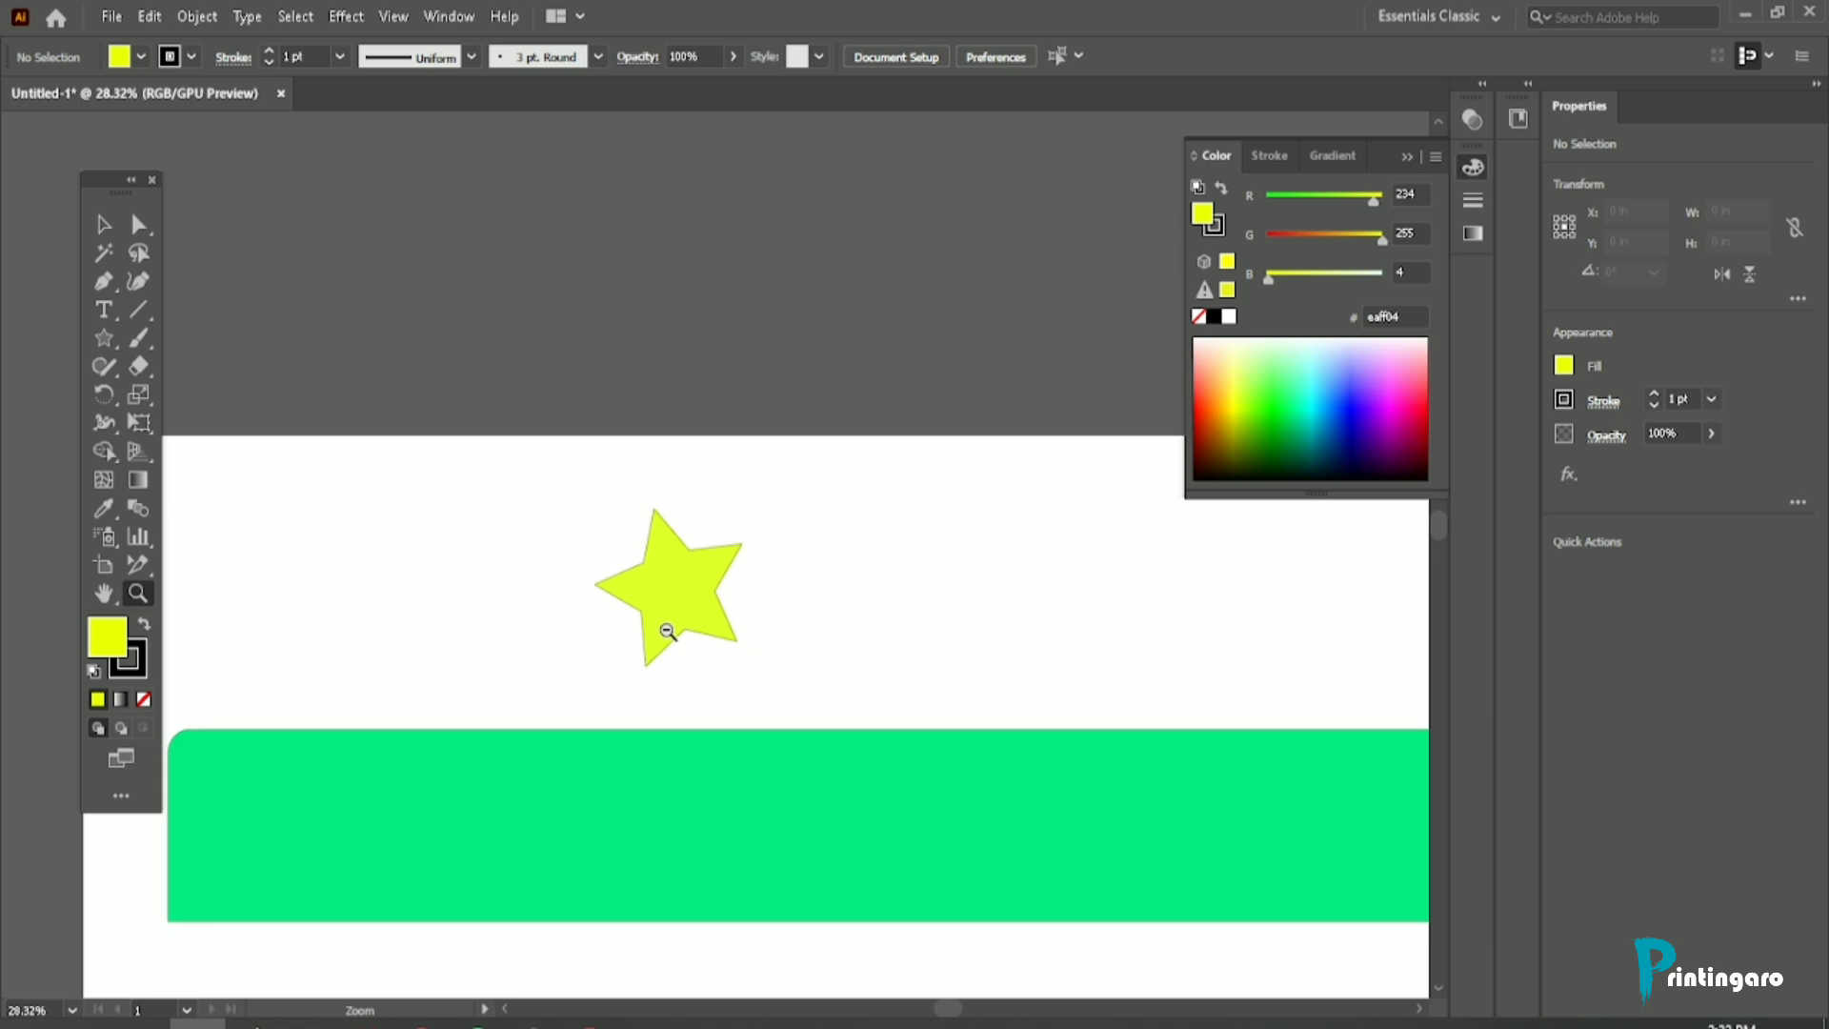
{"action": "left_click_drag", "start_coordinate": [624, 571], "coordinate": [1012, 858]}
{"action": "key", "text": "space"}
{"action": "left_click_drag", "start_coordinate": [823, 791], "coordinate": [763, 755]}
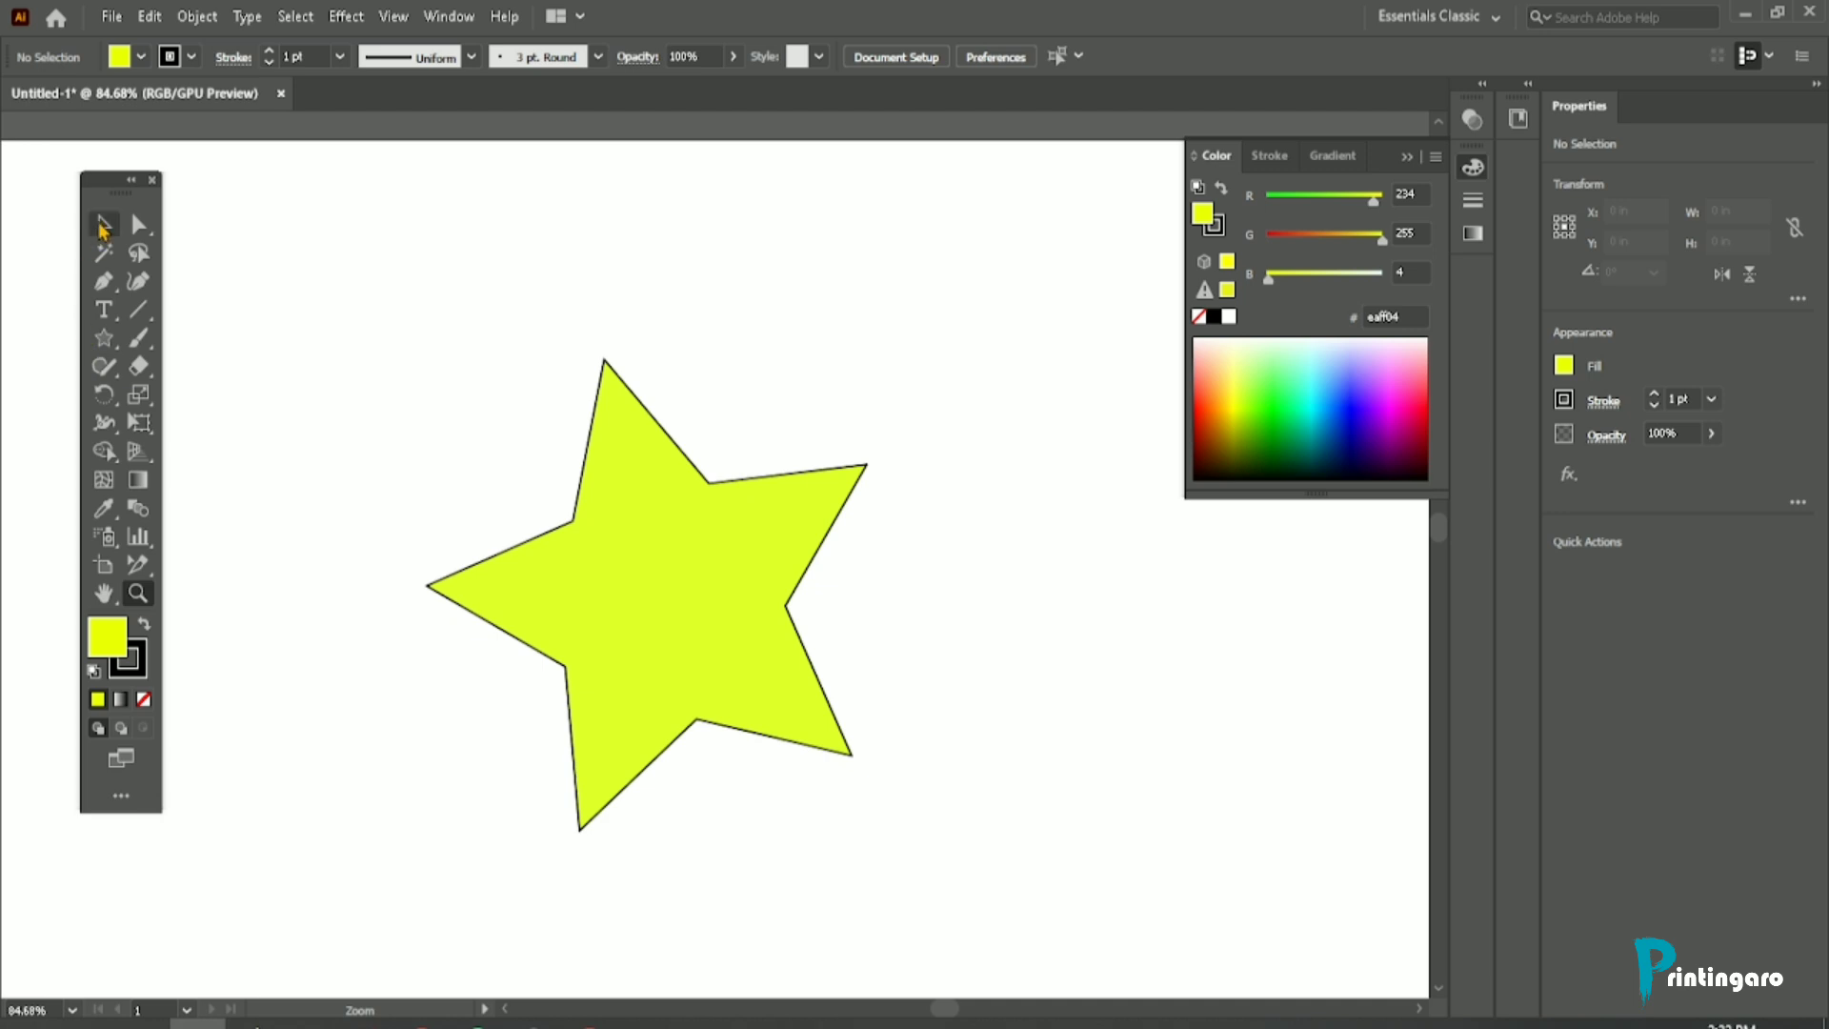
Step: Activate the Selection tool and shift the view of the star slightly with the temporary Hand tool
{"action": "left_click", "coordinate": [103, 226]}
{"action": "key", "text": "space"}
{"action": "left_click_drag", "start_coordinate": [555, 525], "coordinate": [534, 505]}
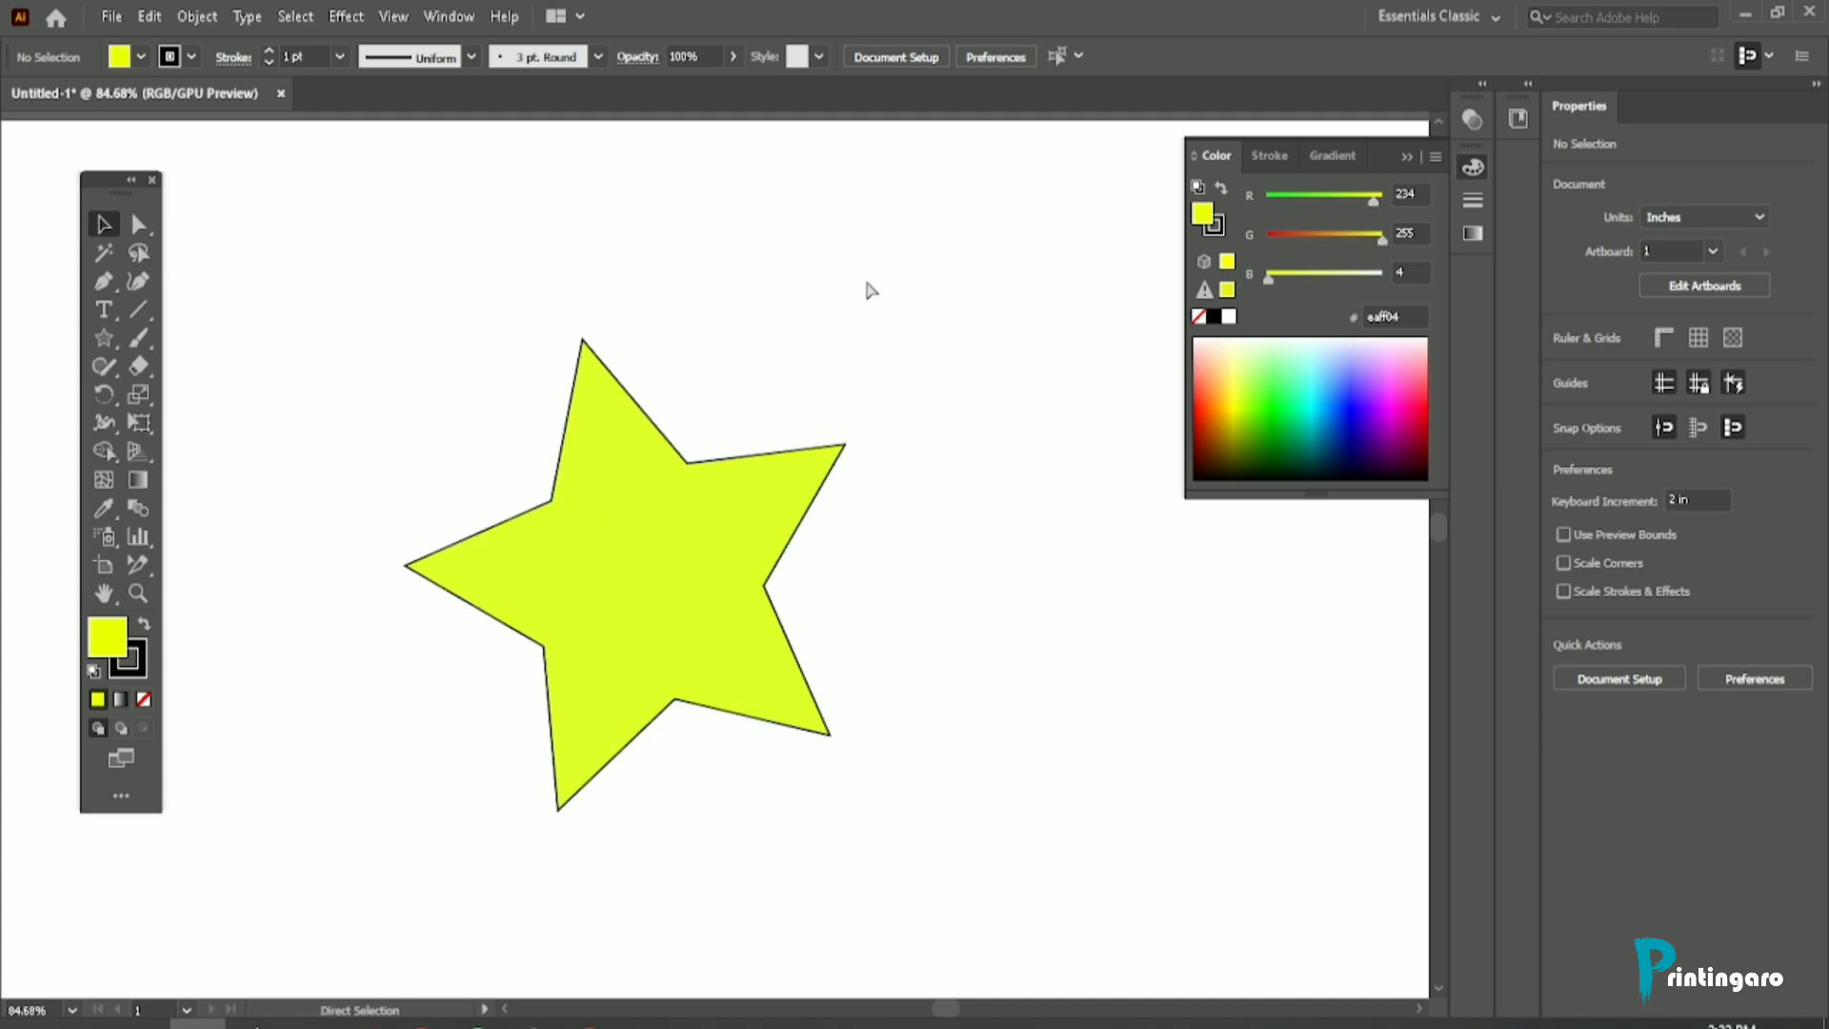
Step: Step the view out to 25% and back in to 200% while keeping the Selection tool active
{"action": "key", "text": "ctrl+minus"}
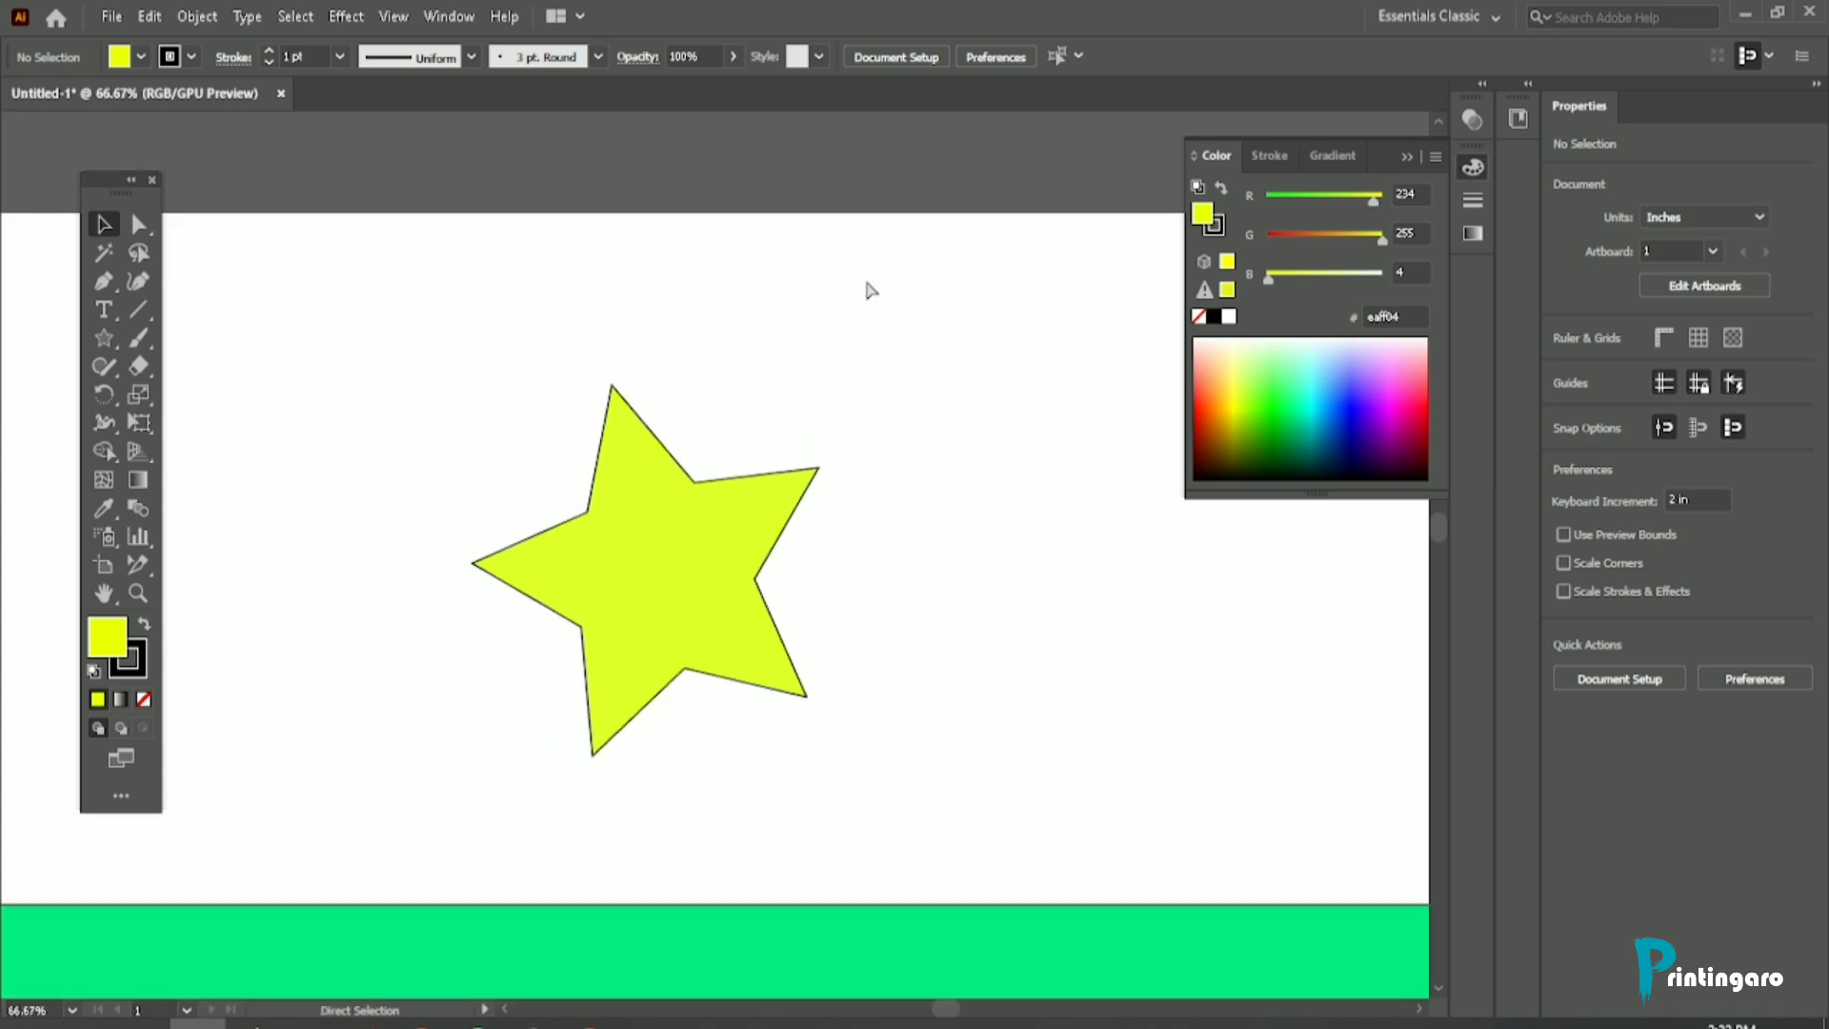
{"action": "key", "text": "ctrl+minus"}
{"action": "key", "text": "ctrl+minus"}
{"action": "key", "text": "ctrl+minus"}
{"action": "key", "text": "ctrl+minus"}
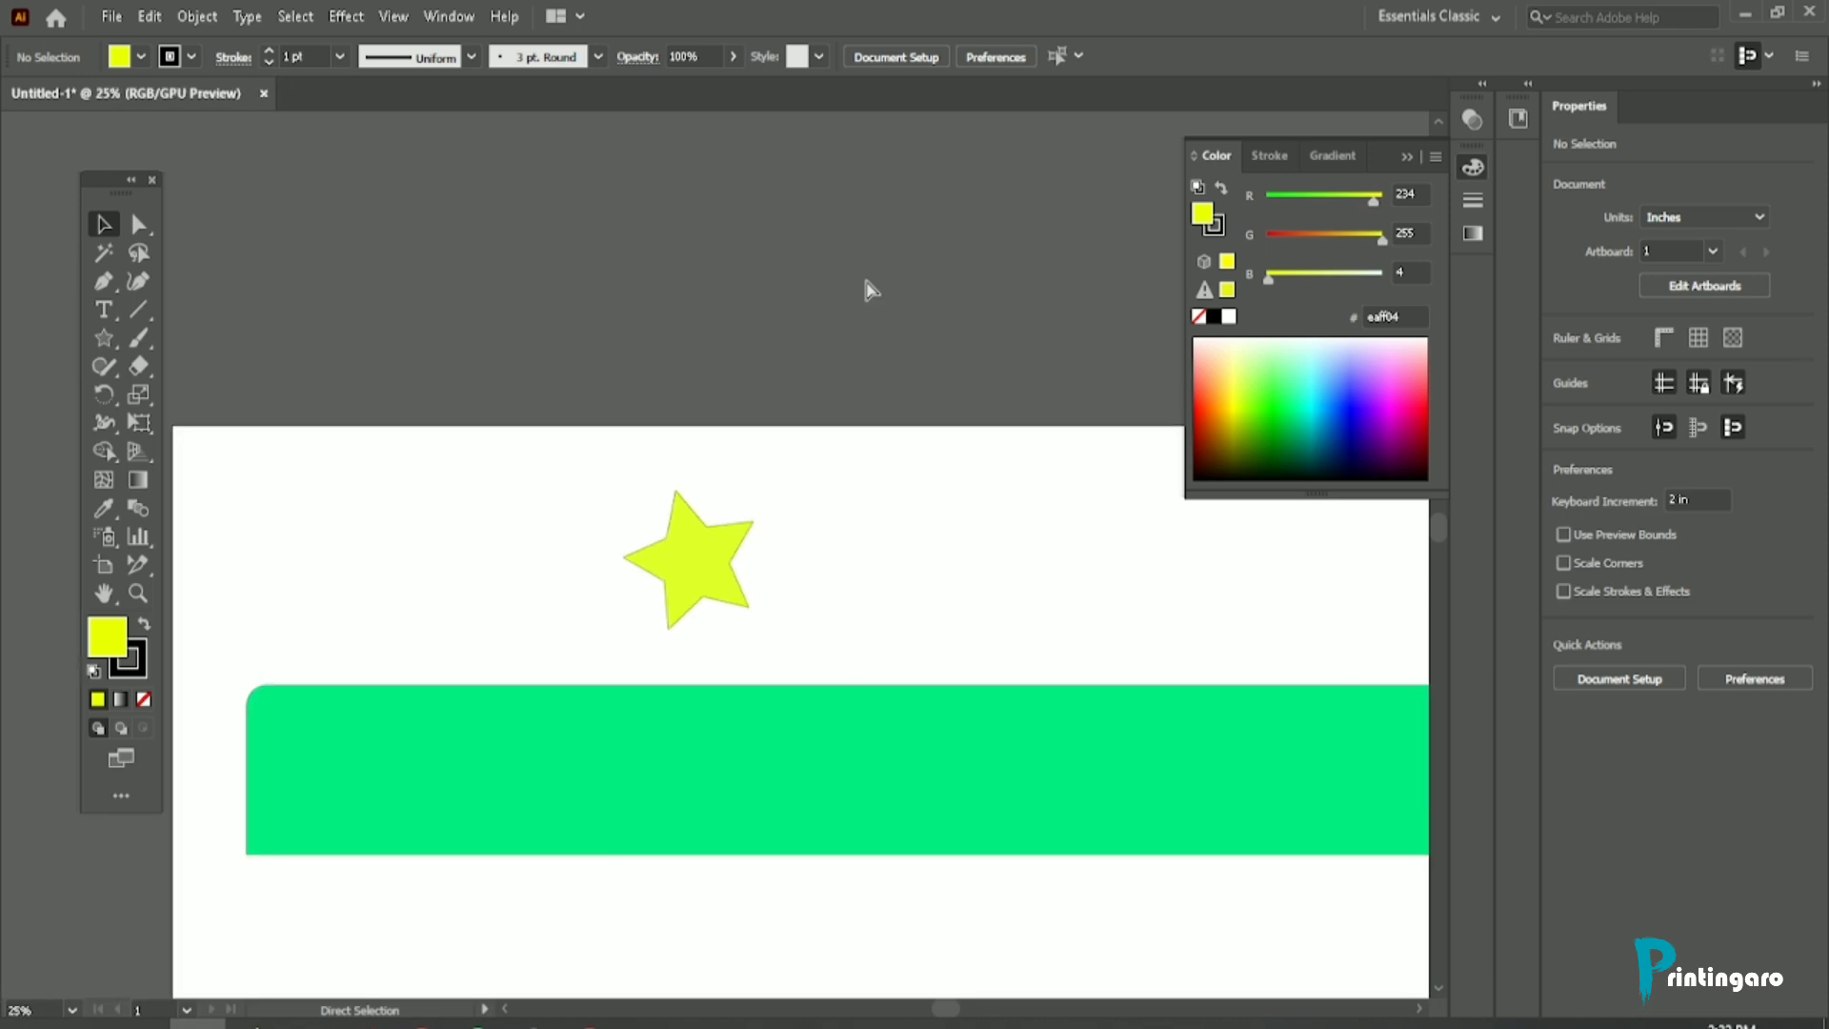
{"action": "key", "text": "ctrl+plus"}
{"action": "key", "text": "ctrl+plus"}
{"action": "key", "text": "ctrl+plus"}
{"action": "key", "text": "ctrl+plus"}
{"action": "key", "text": "ctrl+plus"}
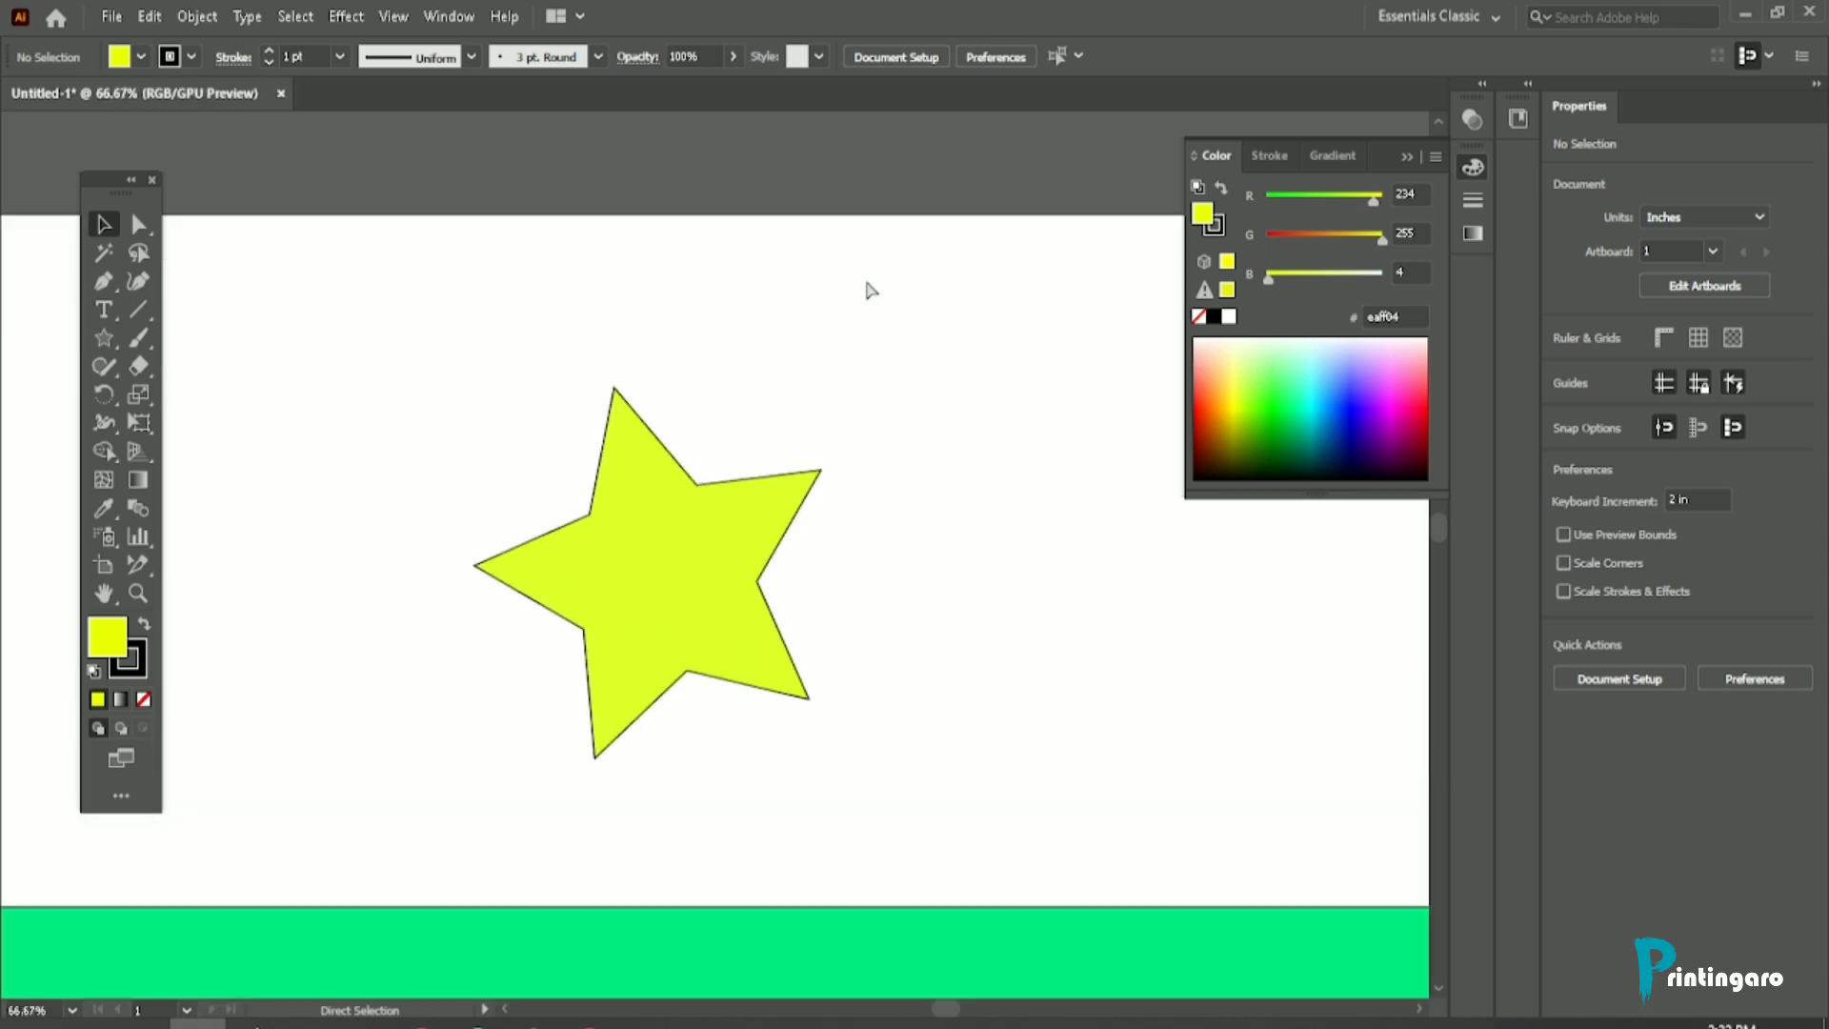
{"action": "key", "text": "ctrl+plus"}
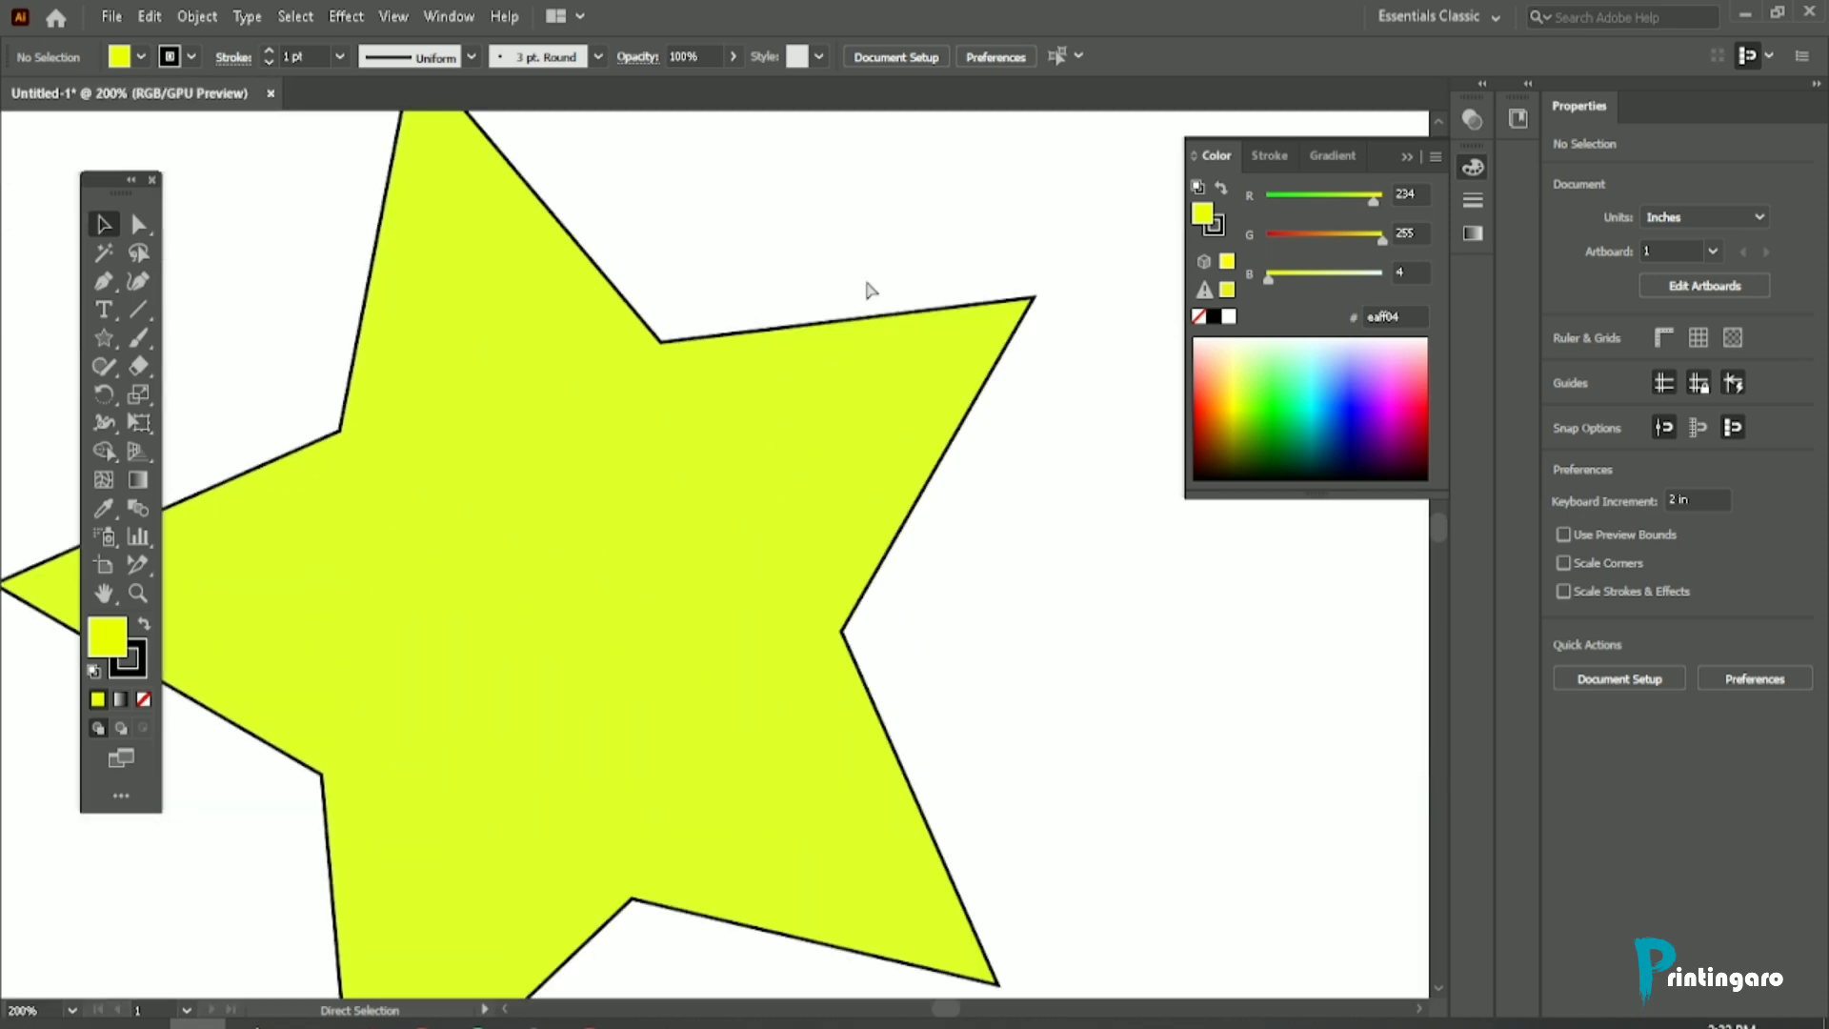
Step: Alternate the view of the star between preset zoom levels from 50% to 150%, finishing at 100%
{"action": "key", "text": "ctrl+minus"}
{"action": "key", "text": "ctrl+minus"}
{"action": "key", "text": "ctrl+minus"}
{"action": "key", "text": "ctrl+minus"}
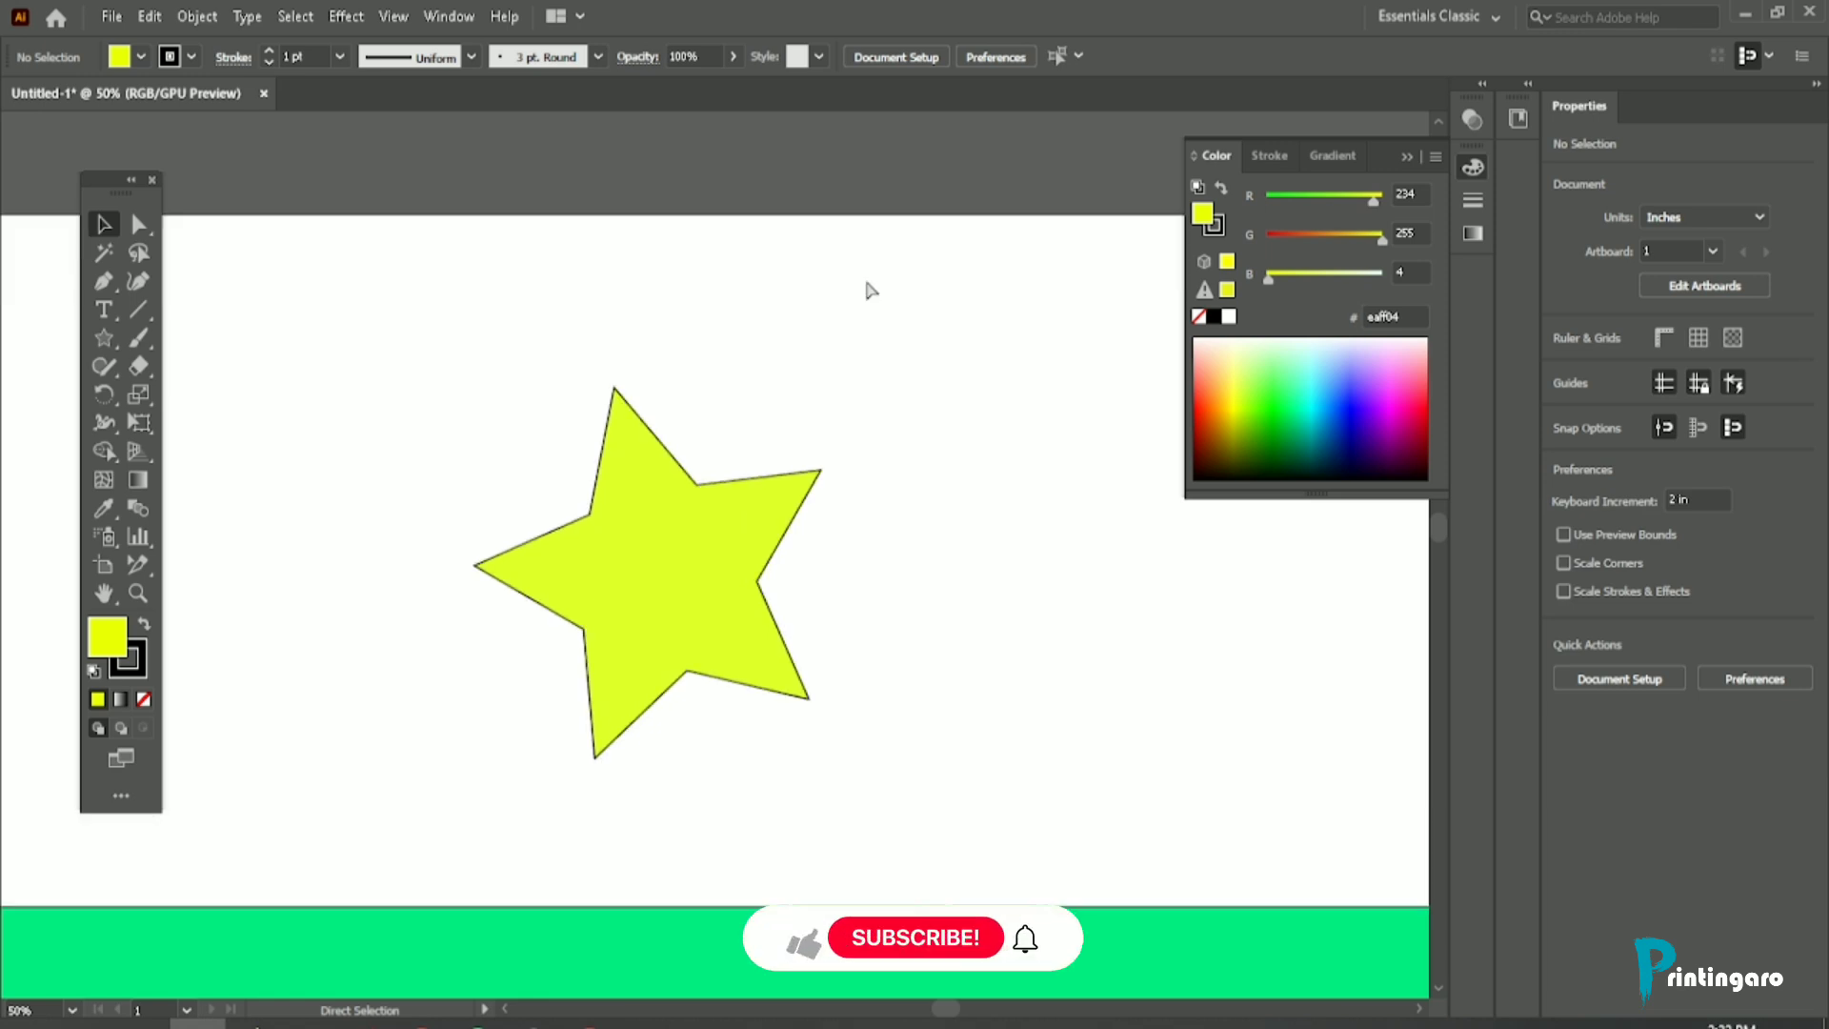
{"action": "key", "text": "ctrl+plus"}
{"action": "key", "text": "ctrl+plus"}
{"action": "key", "text": "ctrl+minus"}
{"action": "key", "text": "ctrl+minus"}
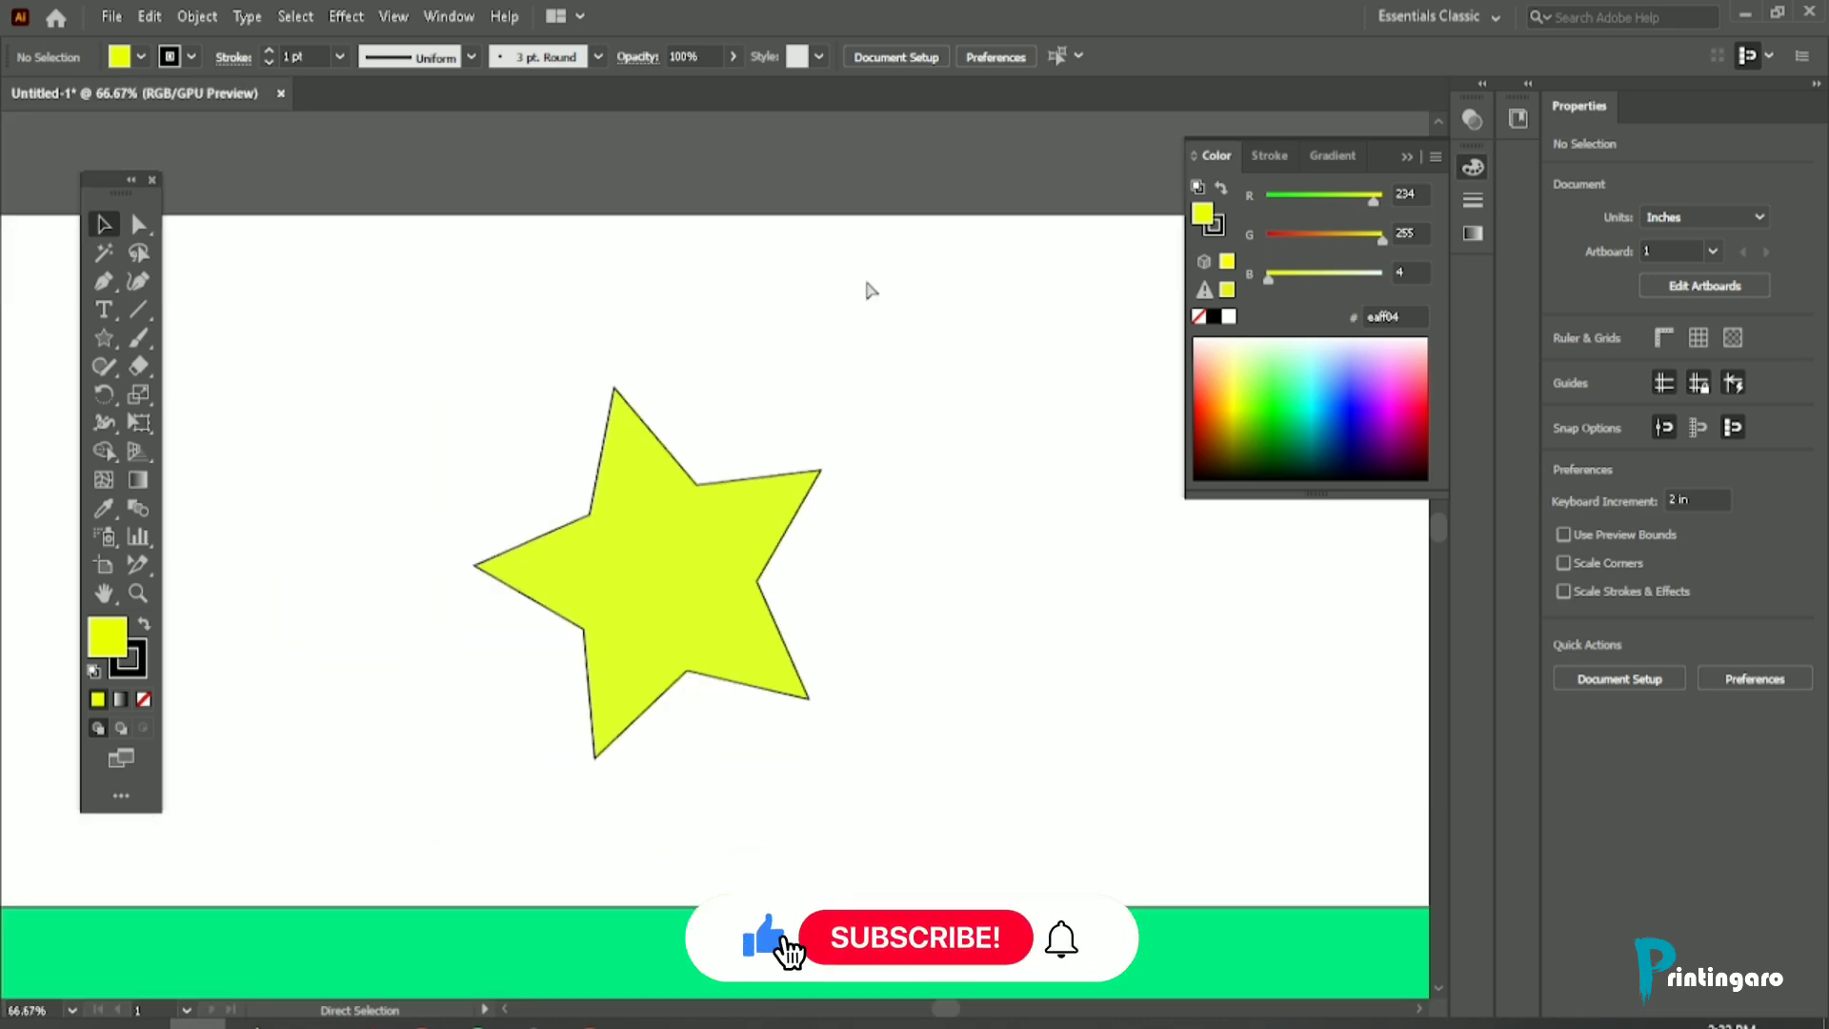
{"action": "key", "text": "ctrl+plus"}
{"action": "key", "text": "ctrl+plus"}
{"action": "key", "text": "ctrl+minus"}
{"action": "key", "text": "ctrl+minus"}
{"action": "key", "text": "ctrl+plus"}
{"action": "key", "text": "ctrl+plus"}
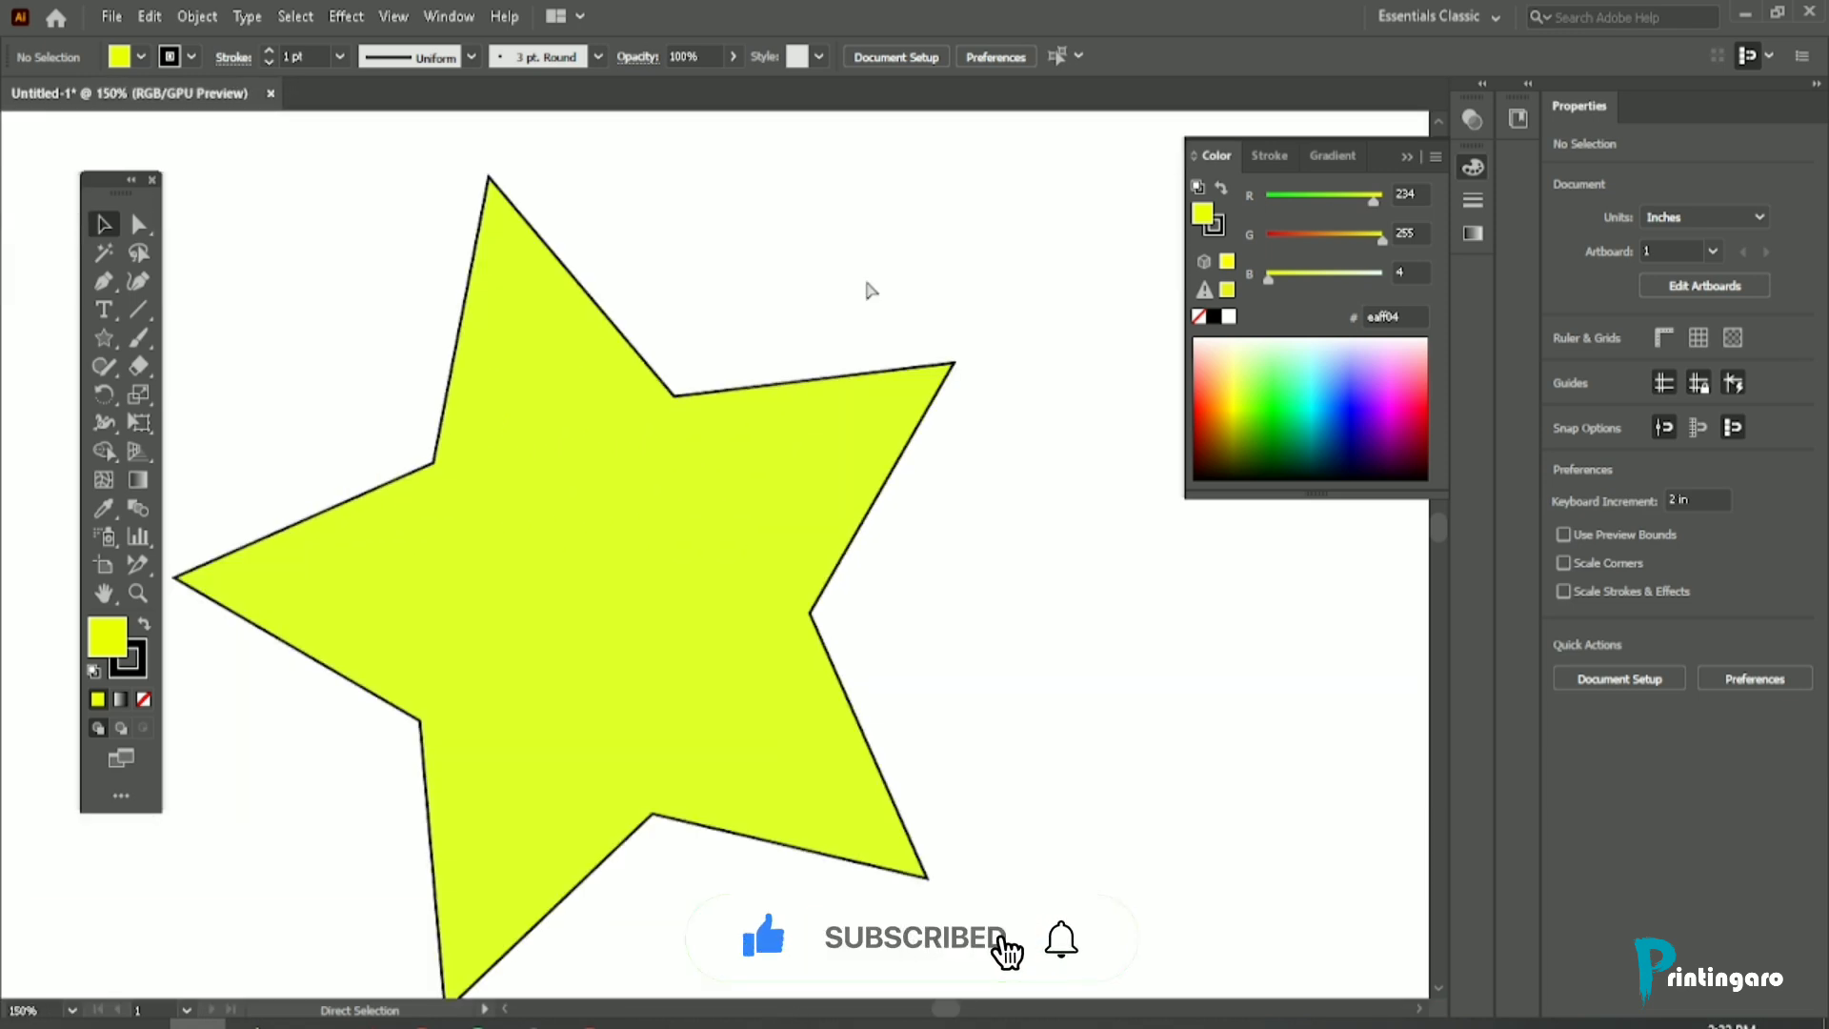
{"action": "key", "text": "ctrl+minus"}
{"action": "key", "text": "ctrl+minus"}
{"action": "key", "text": "ctrl+plus"}
{"action": "key", "text": "ctrl+plus"}
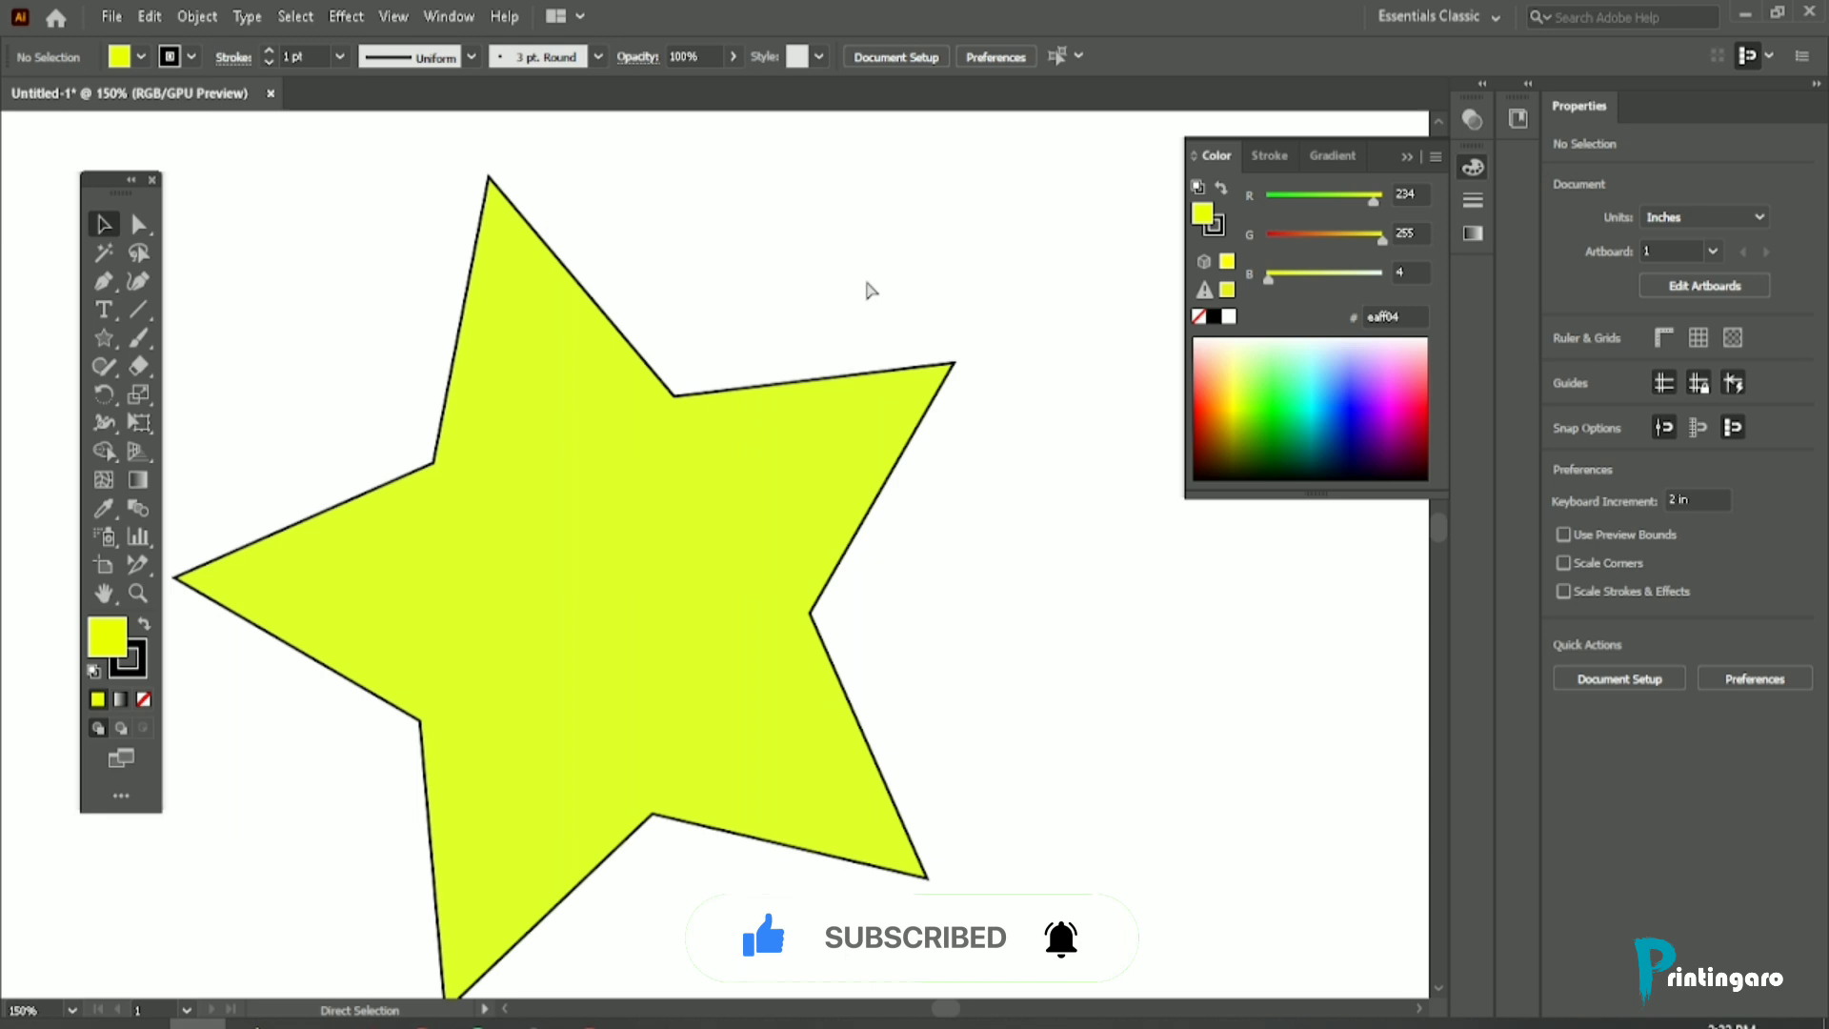
{"action": "key", "text": "ctrl+minus"}
{"action": "key", "text": "ctrl+minus"}
{"action": "key", "text": "ctrl+minus"}
{"action": "key", "text": "ctrl+plus"}
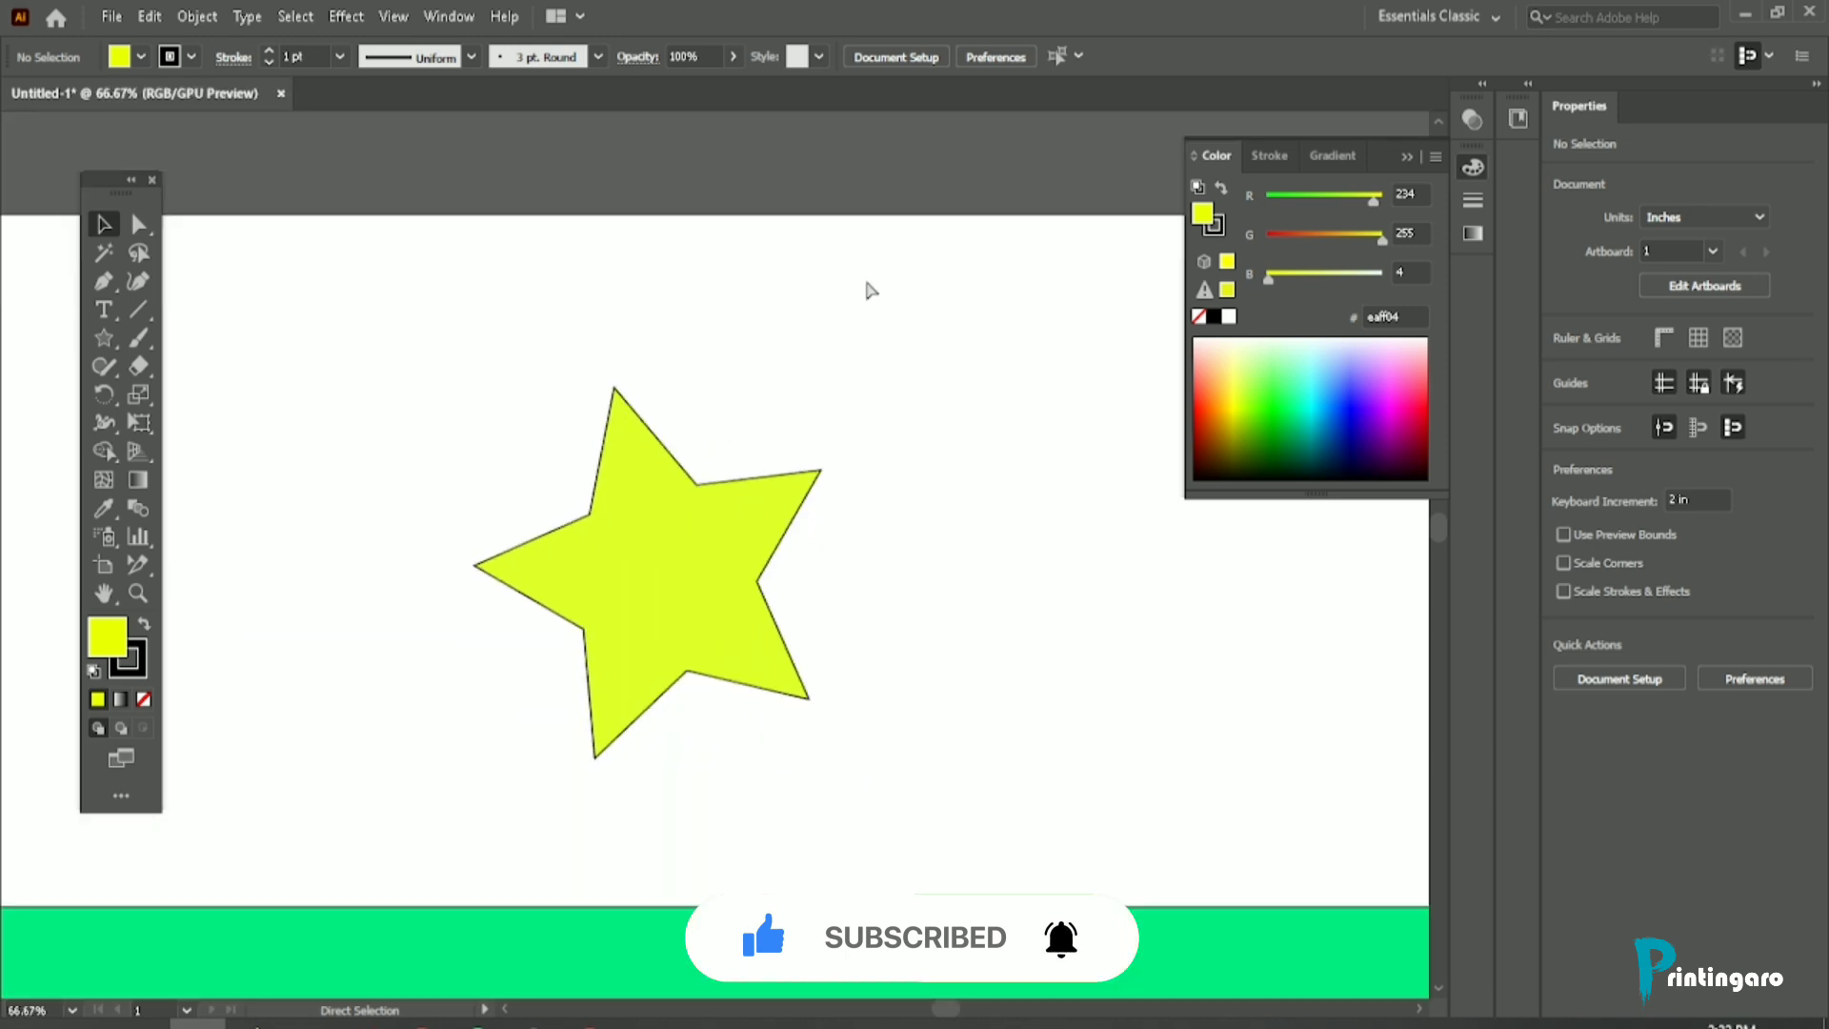
{"action": "key", "text": "ctrl+plus"}
{"action": "key", "text": "ctrl+plus"}
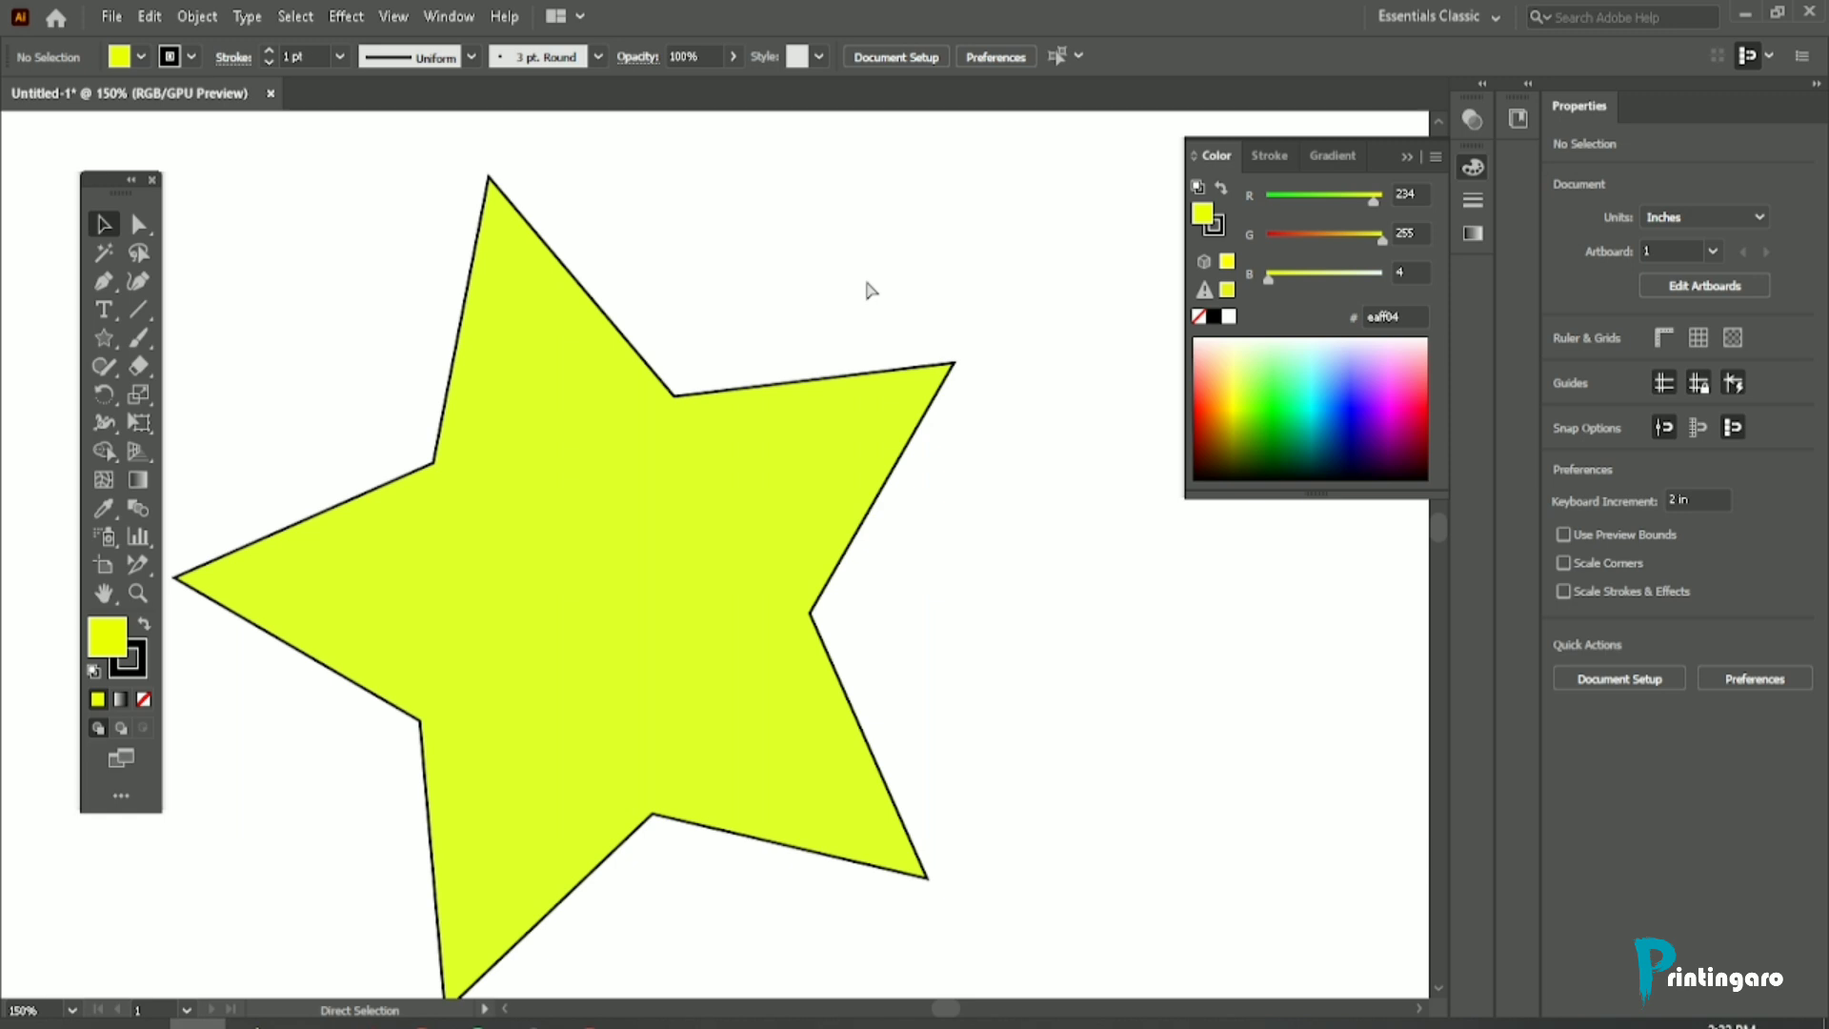
{"action": "key", "text": "ctrl+minus"}
{"action": "key", "text": "ctrl+minus"}
{"action": "key", "text": "ctrl+minus"}
{"action": "key", "text": "ctrl+plus"}
{"action": "key", "text": "ctrl+plus"}
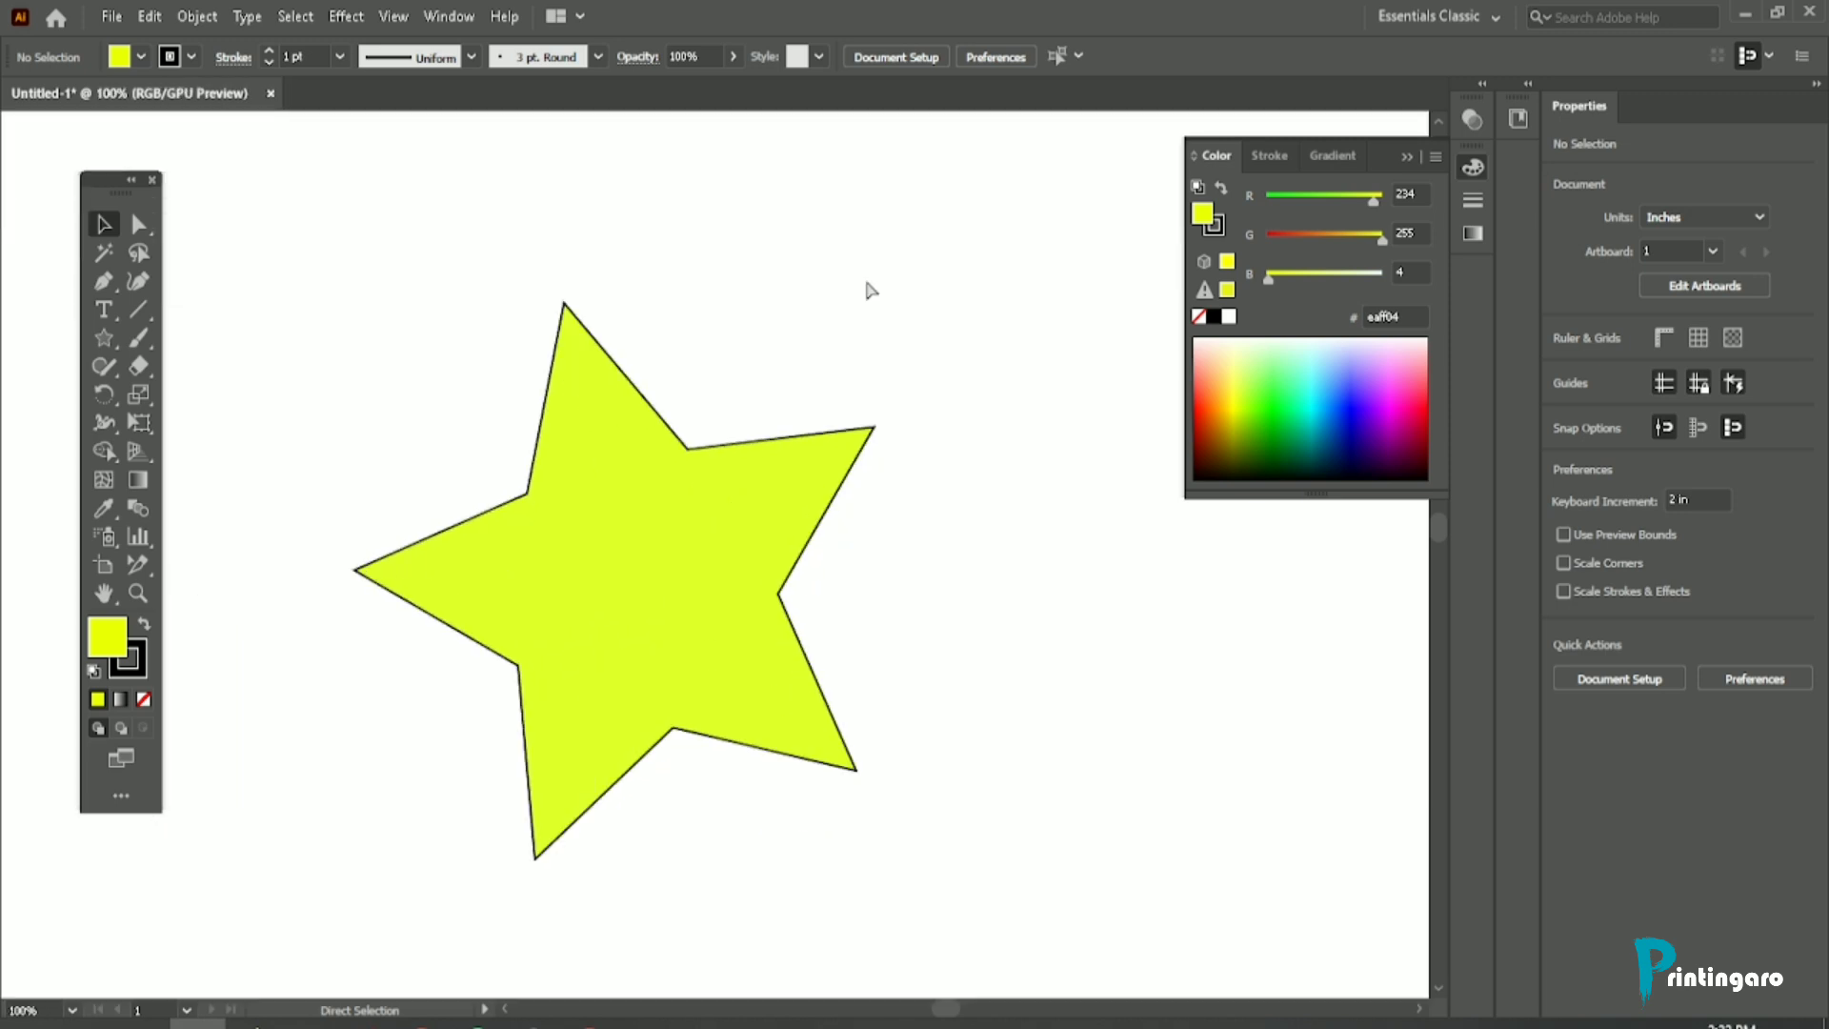
Step: Zoom around the pointer from 33.33% to 400% on the star's upper tip, and return to 66.67%
{"action": "scroll", "coordinate": [657, 419], "scroll_direction": "down", "scroll_amount": 3}
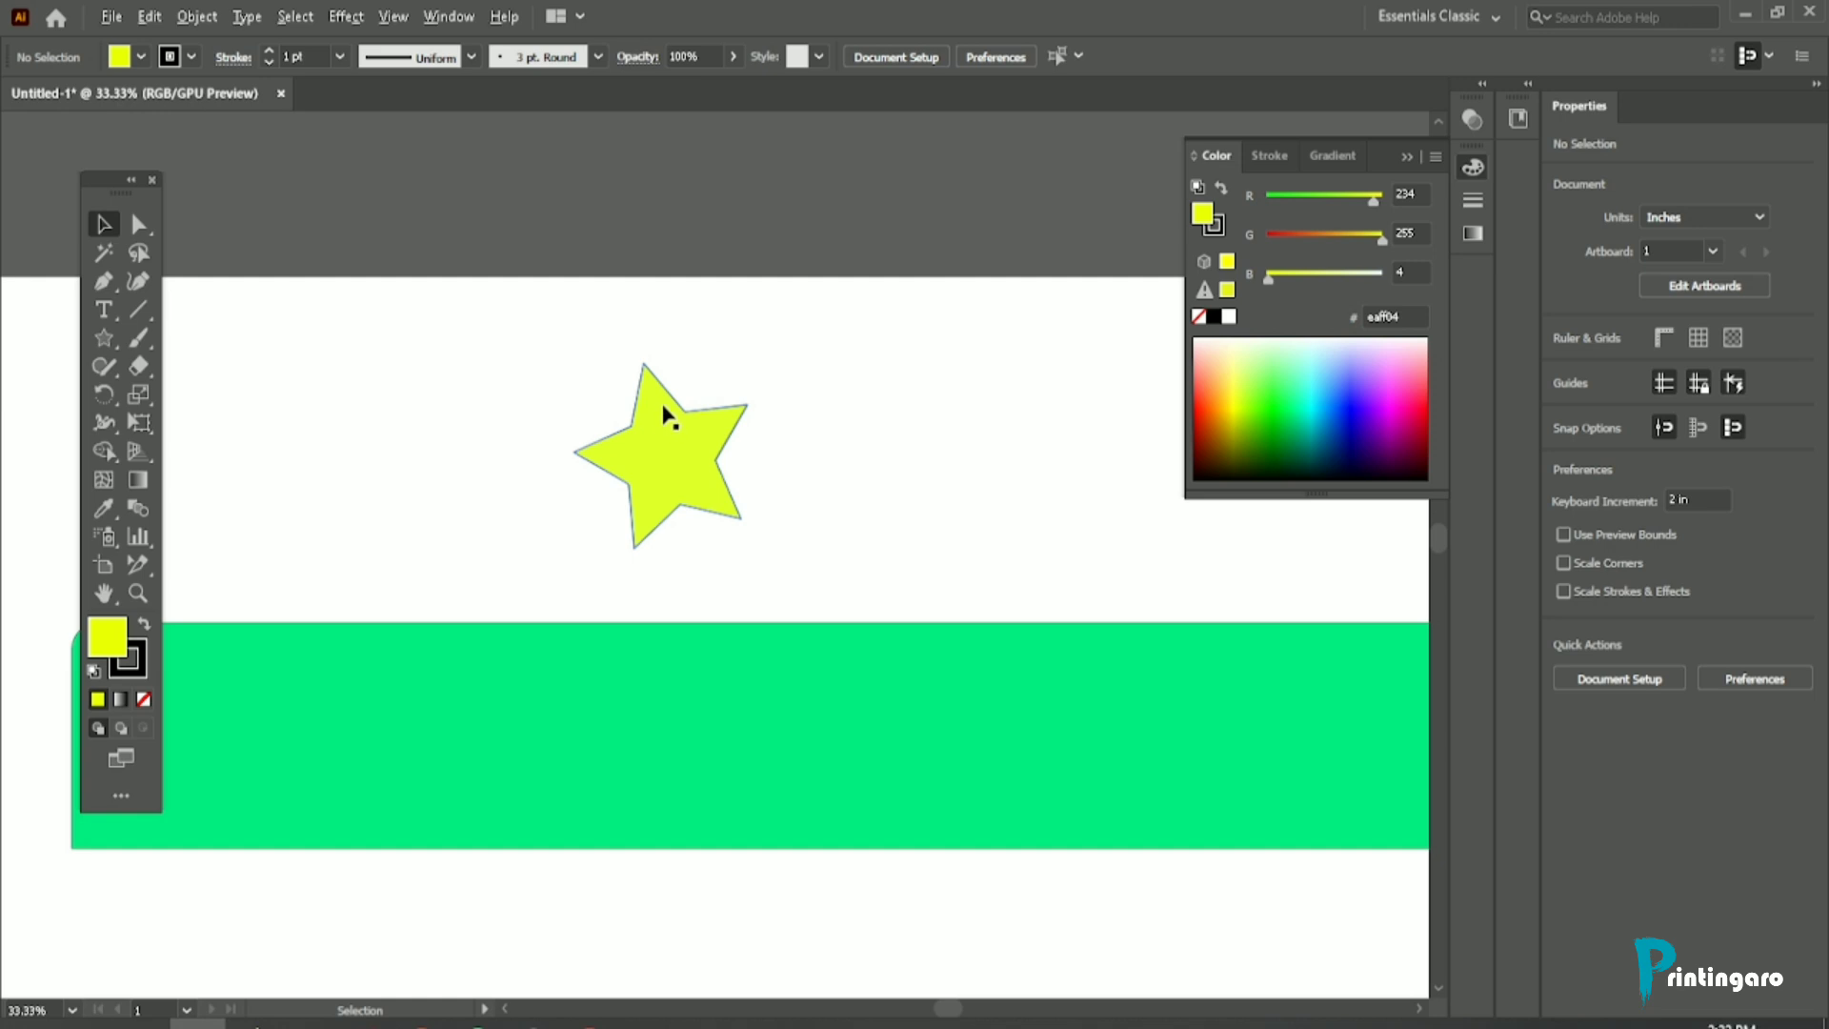
{"action": "scroll", "coordinate": [665, 415], "scroll_direction": "up", "scroll_amount": 2}
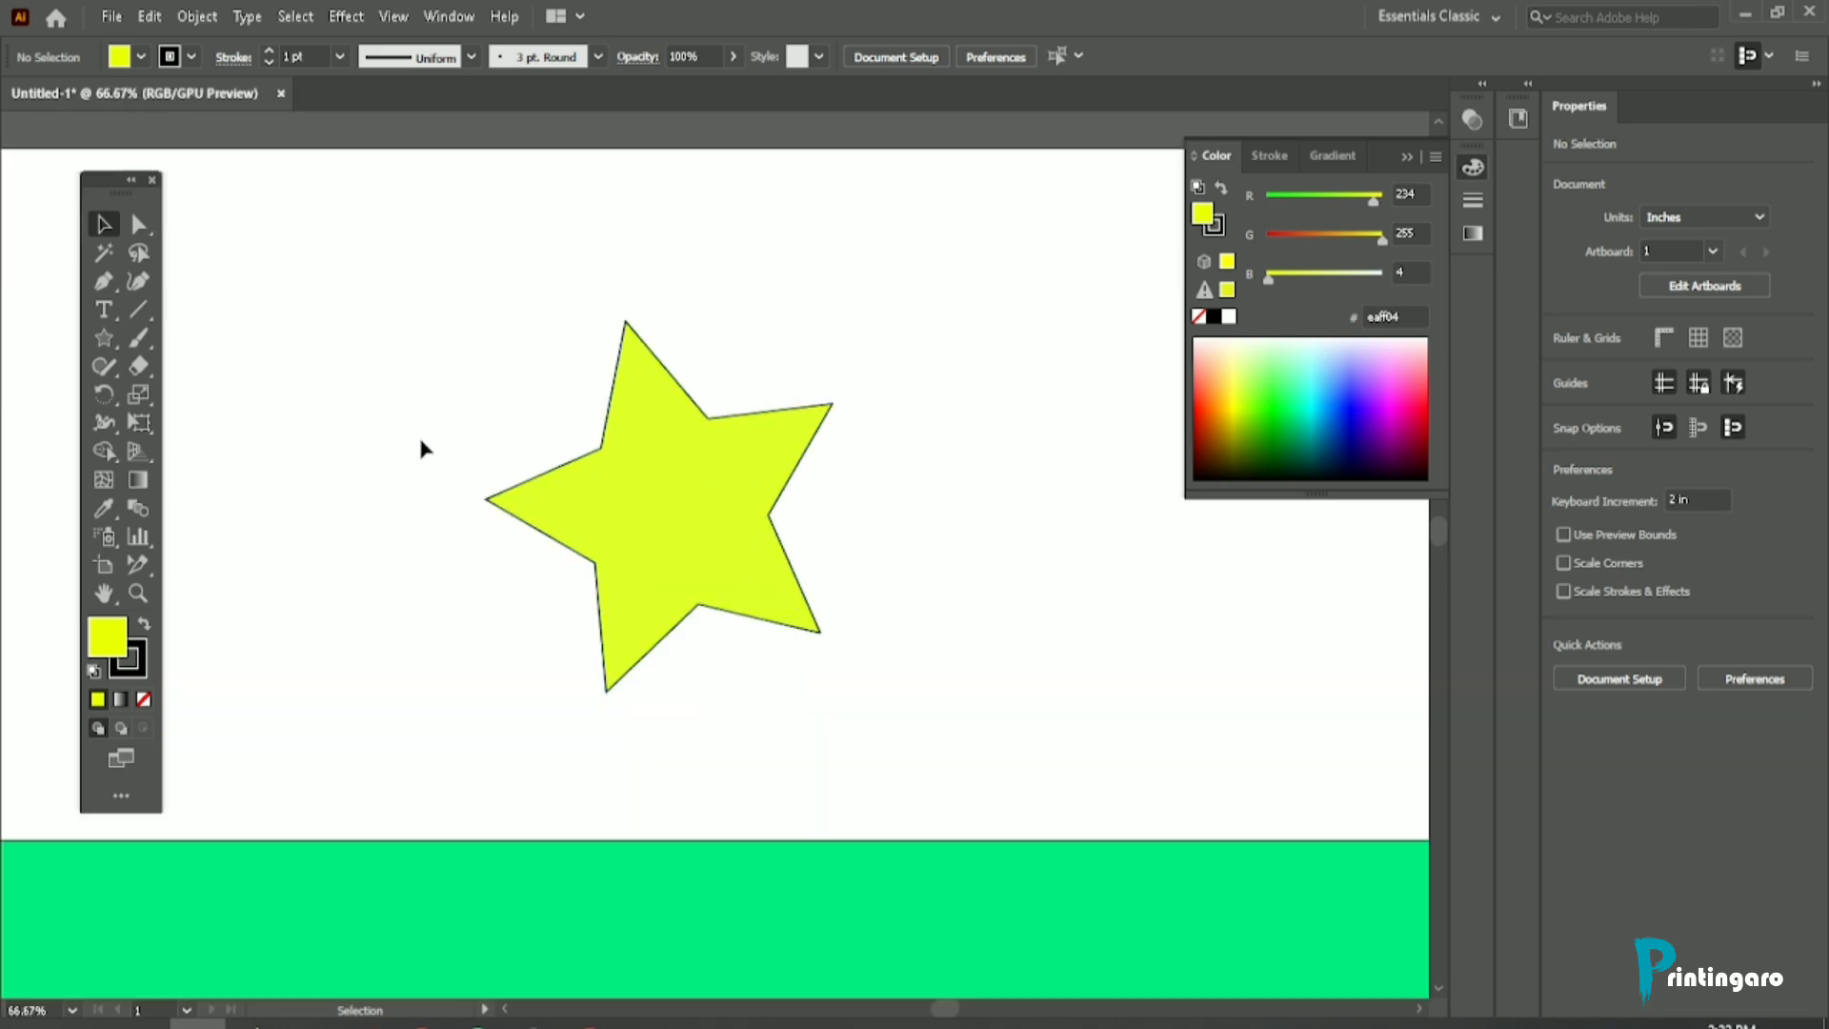
{"action": "scroll", "coordinate": [629, 305], "scroll_direction": "up", "scroll_amount": 5}
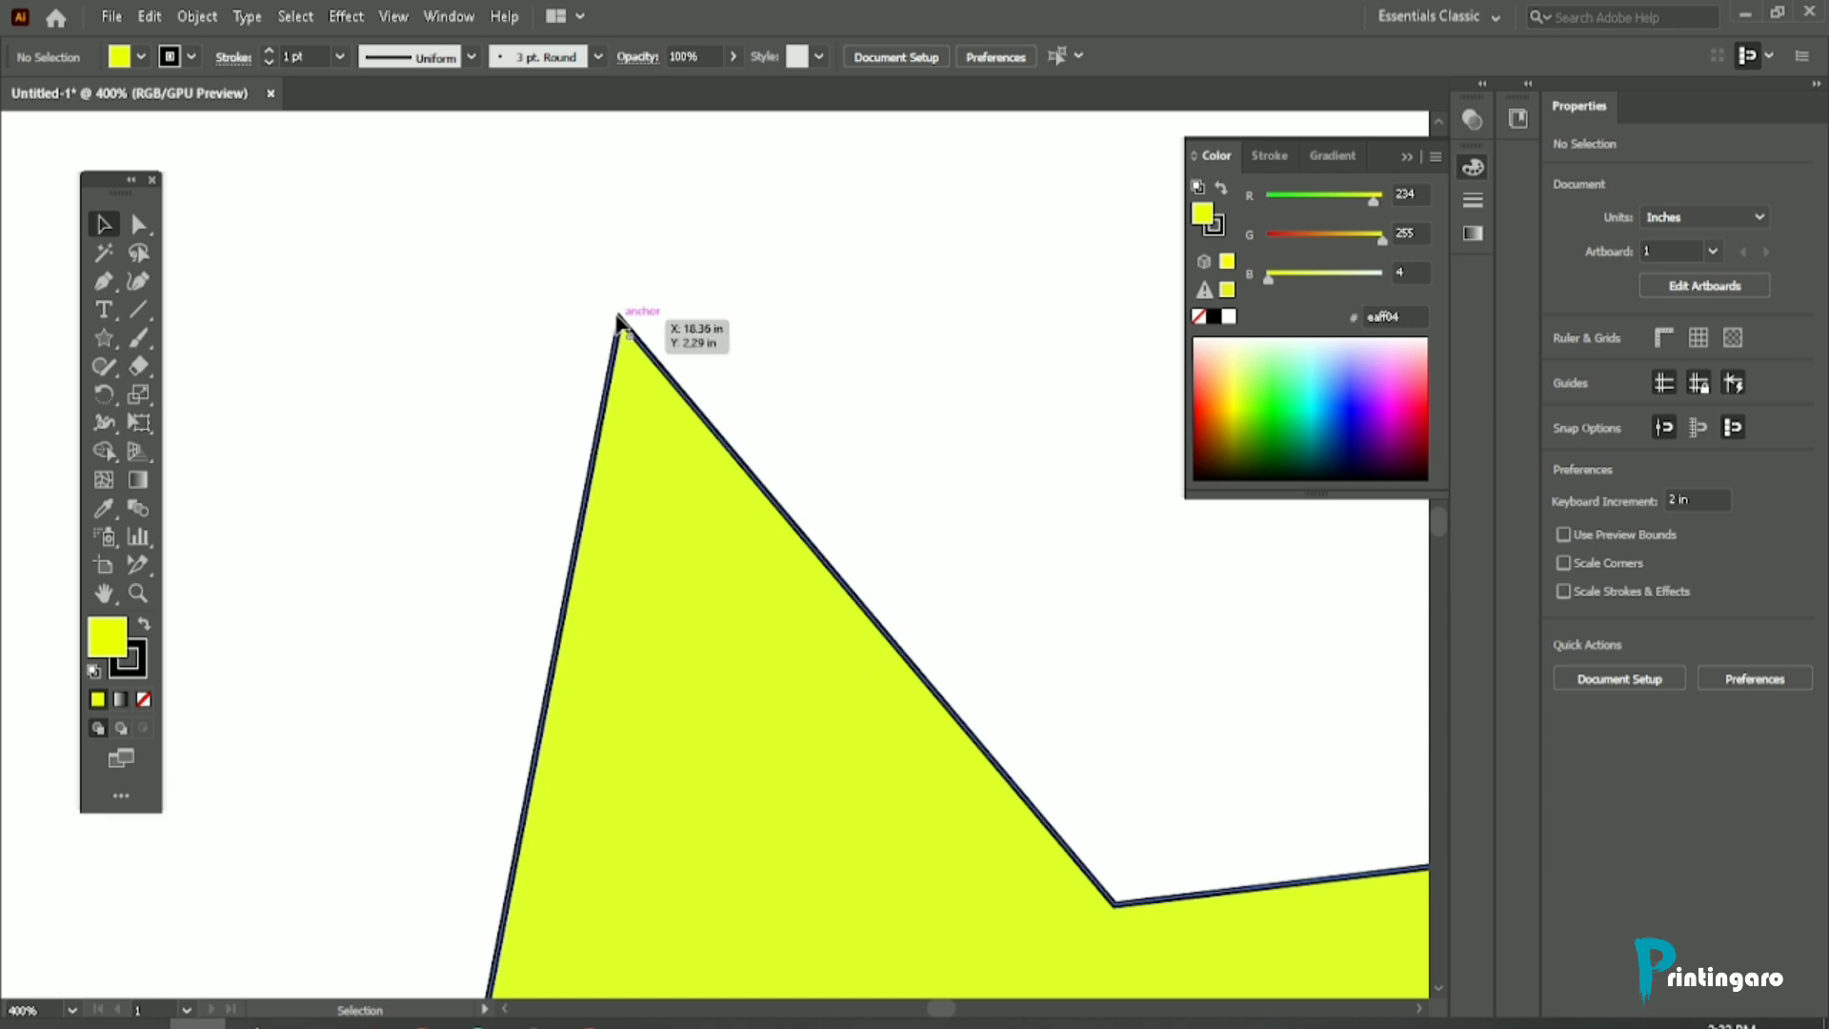
{"action": "scroll", "coordinate": [606, 343], "scroll_direction": "down", "scroll_amount": 5}
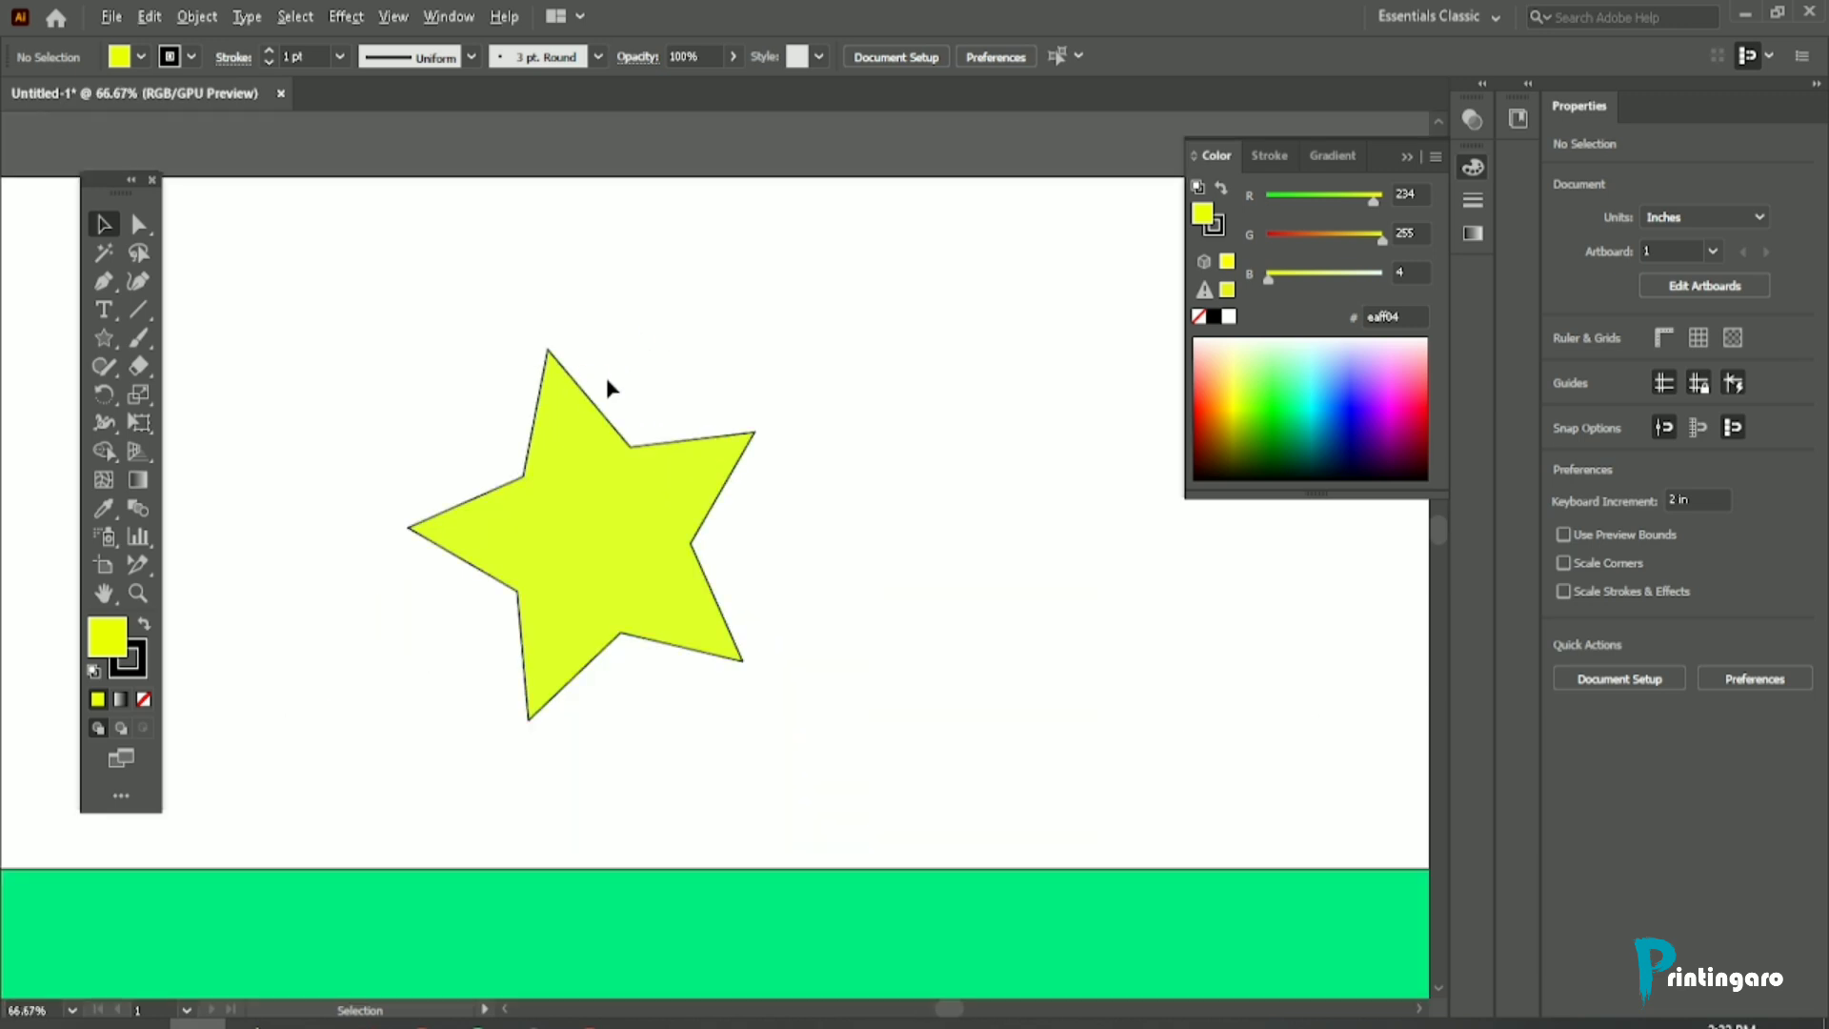
Step: Magnify the star's upper tip in increments with the Zoom tool past 1200%, and return the view to 66.67%
{"action": "left_click", "coordinate": [139, 597]}
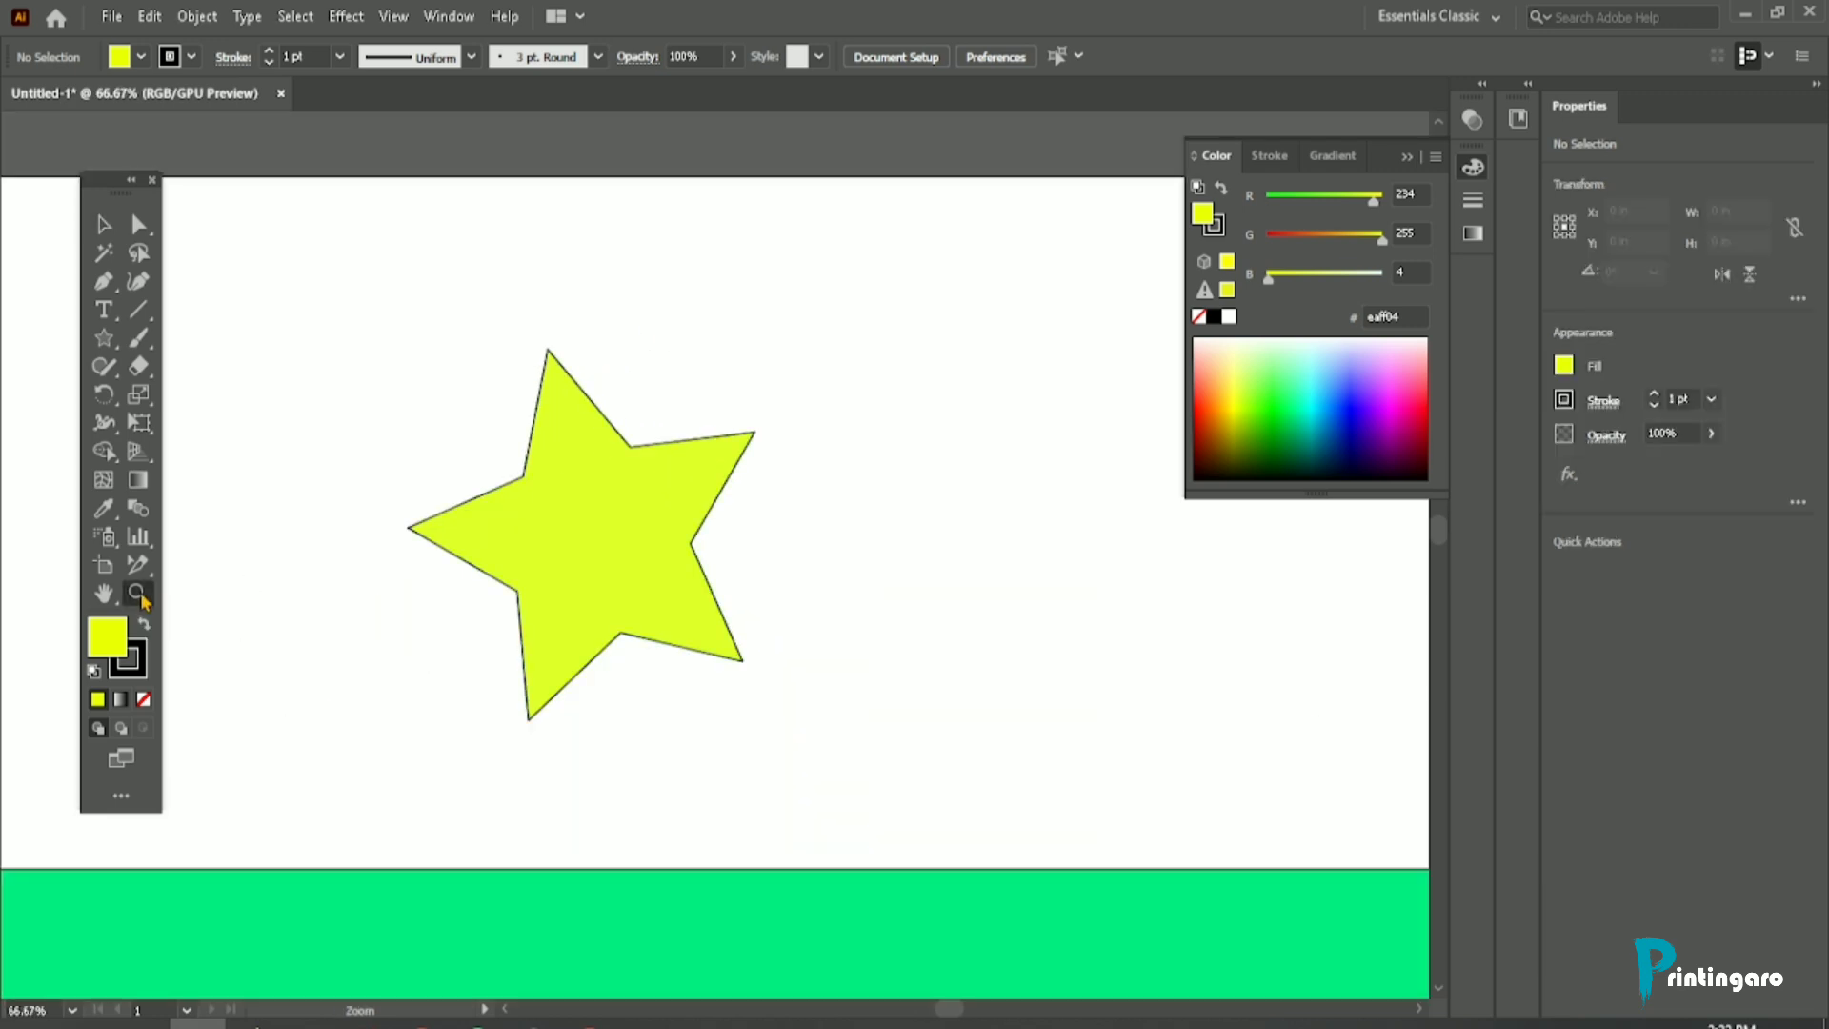
{"action": "left_click", "coordinate": [548, 348]}
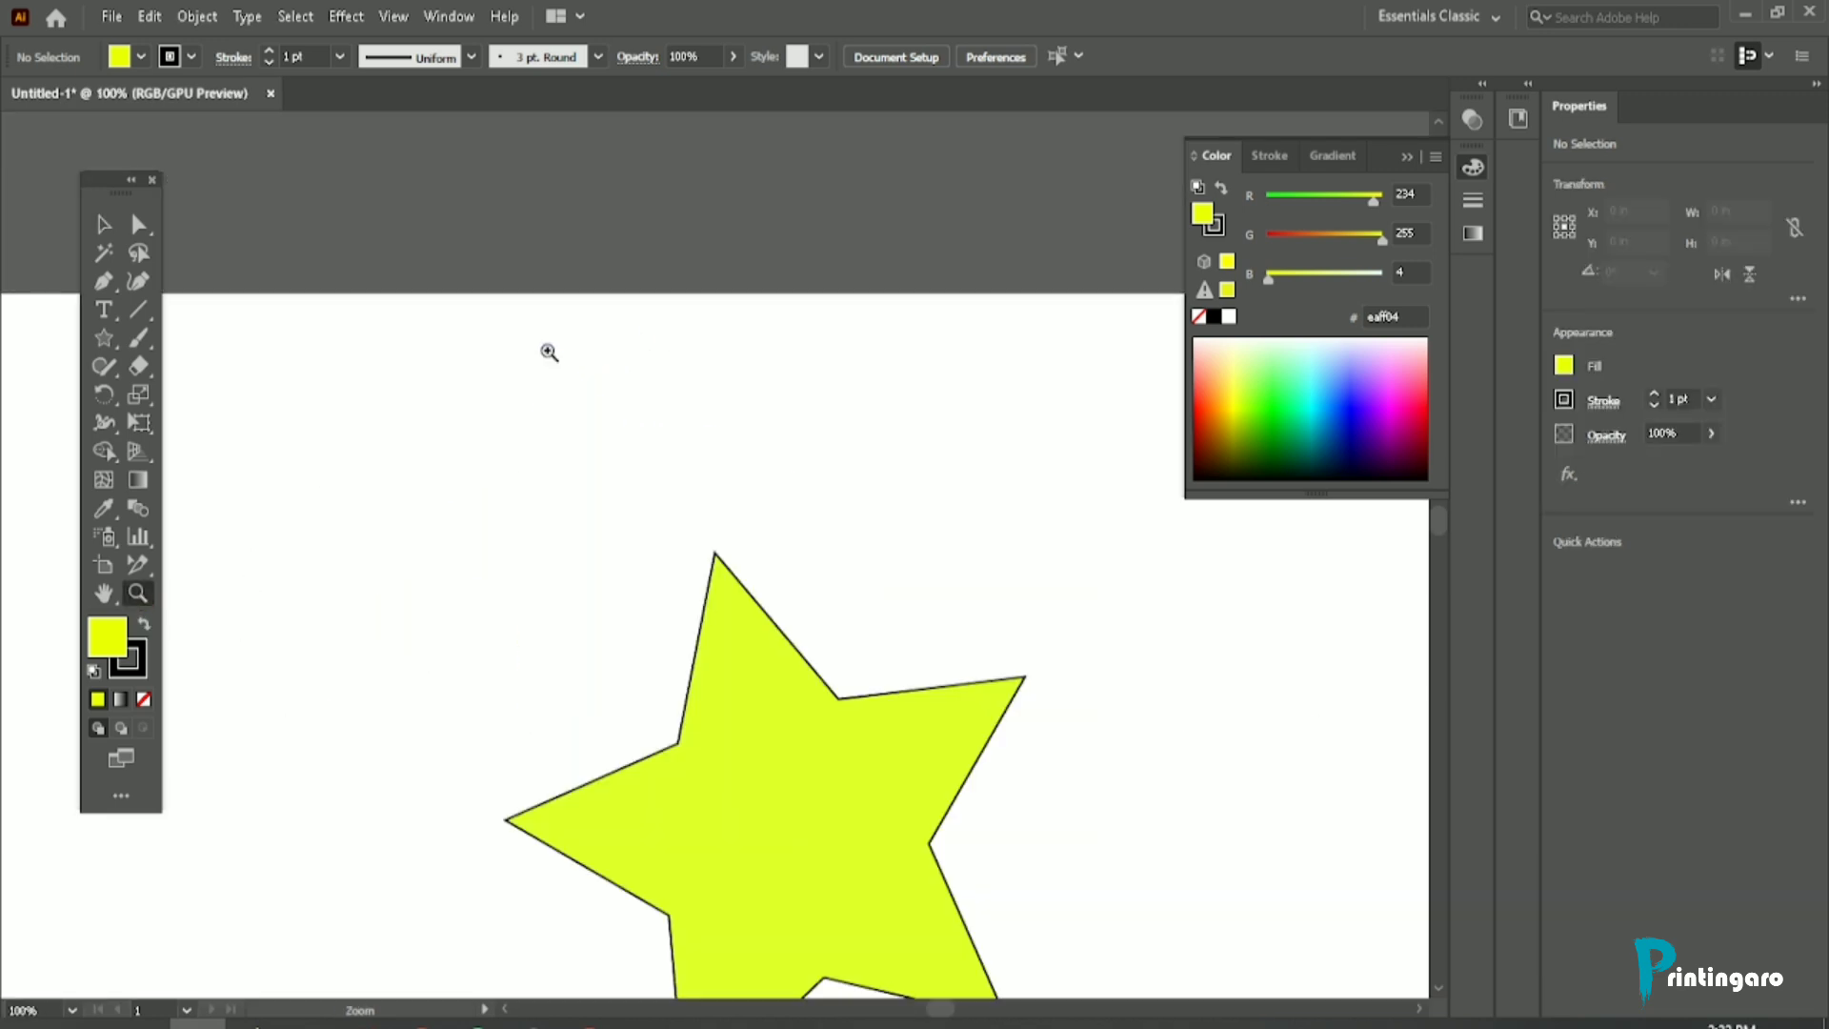
{"action": "left_click", "coordinate": [716, 560]}
{"action": "left_click", "coordinate": [710, 546]}
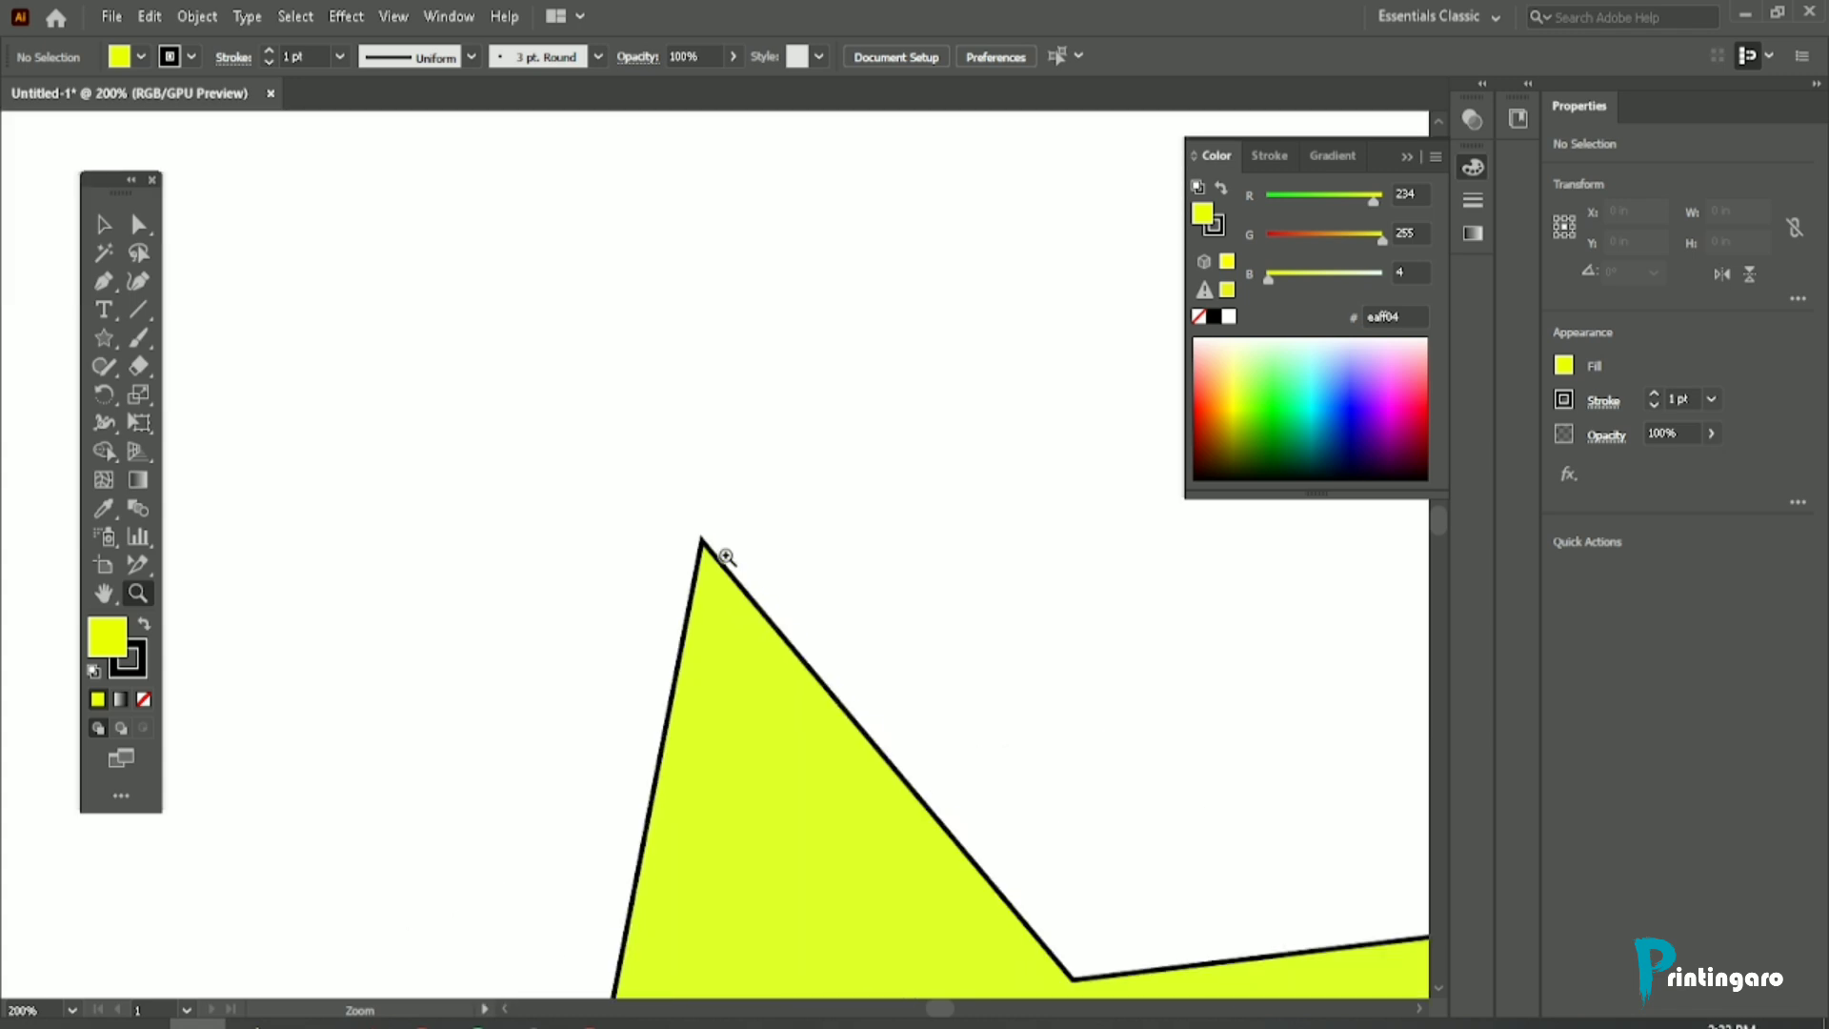
{"action": "left_click", "coordinate": [713, 549]}
{"action": "left_click", "coordinate": [702, 543]}
{"action": "left_click", "coordinate": [701, 543]}
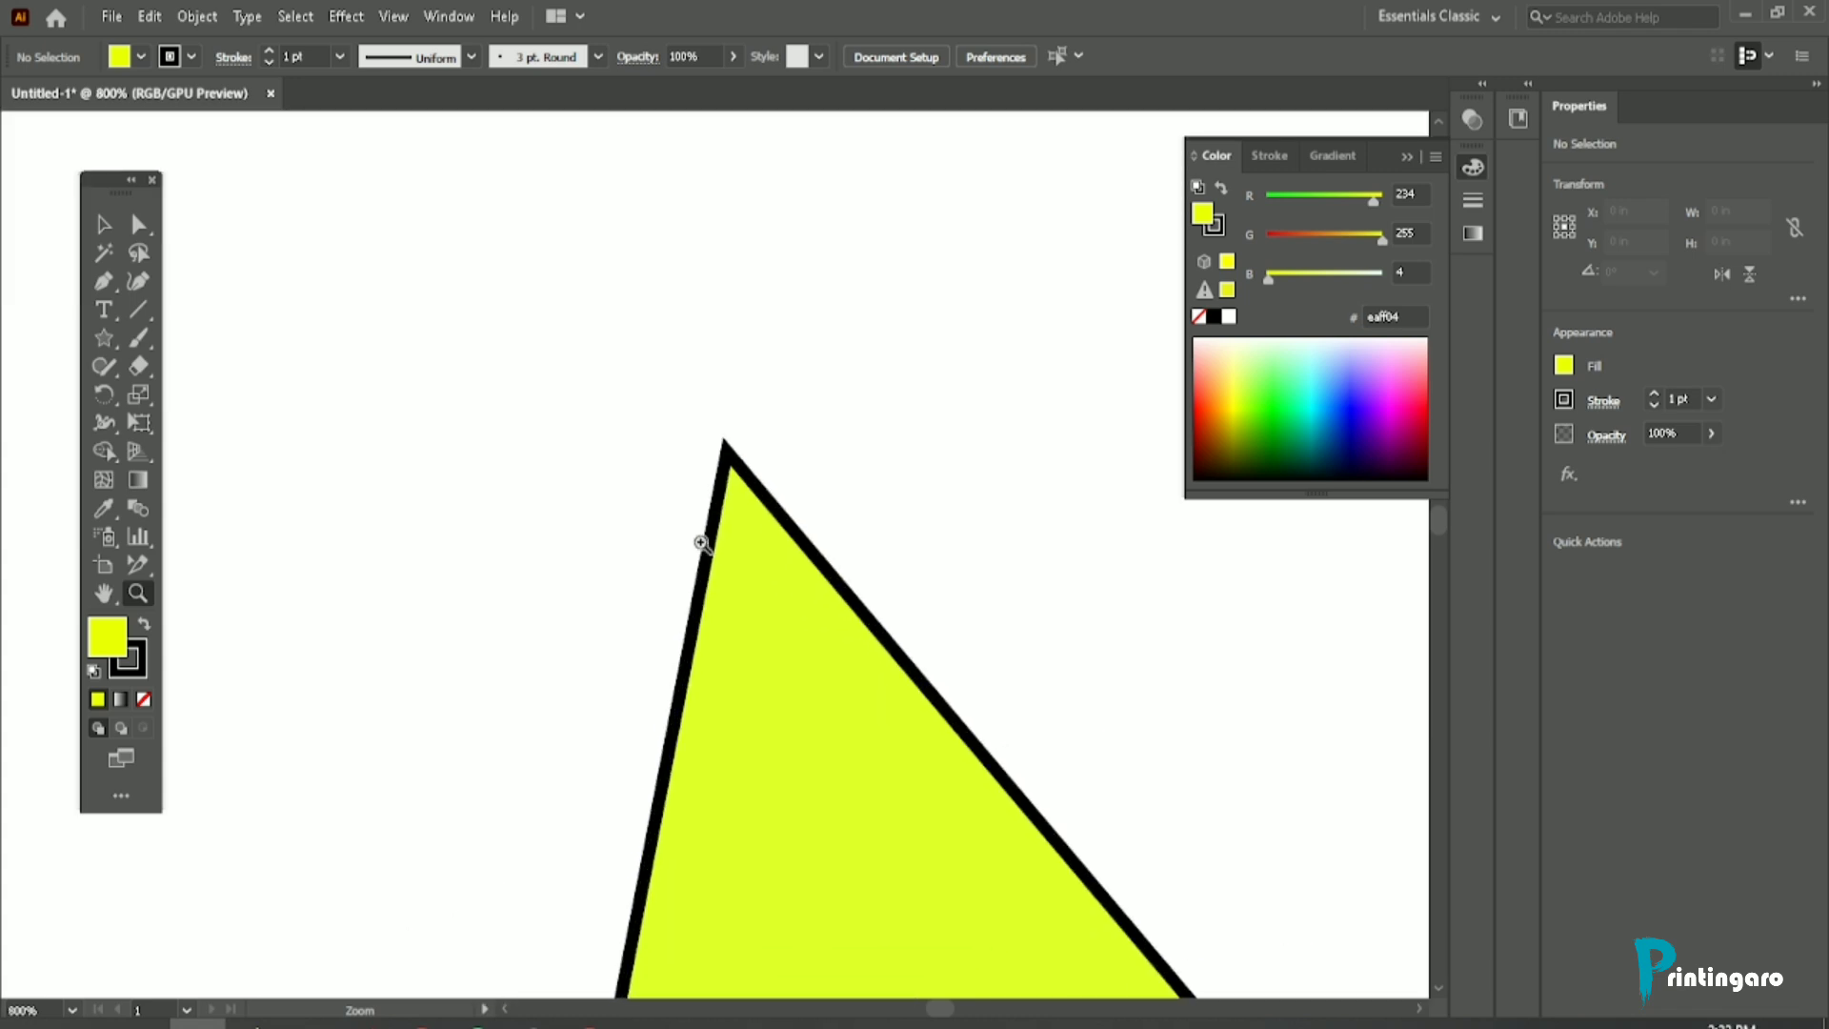
{"action": "left_click", "coordinate": [739, 475]}
{"action": "scroll", "coordinate": [705, 534], "scroll_direction": "down", "scroll_amount": 1}
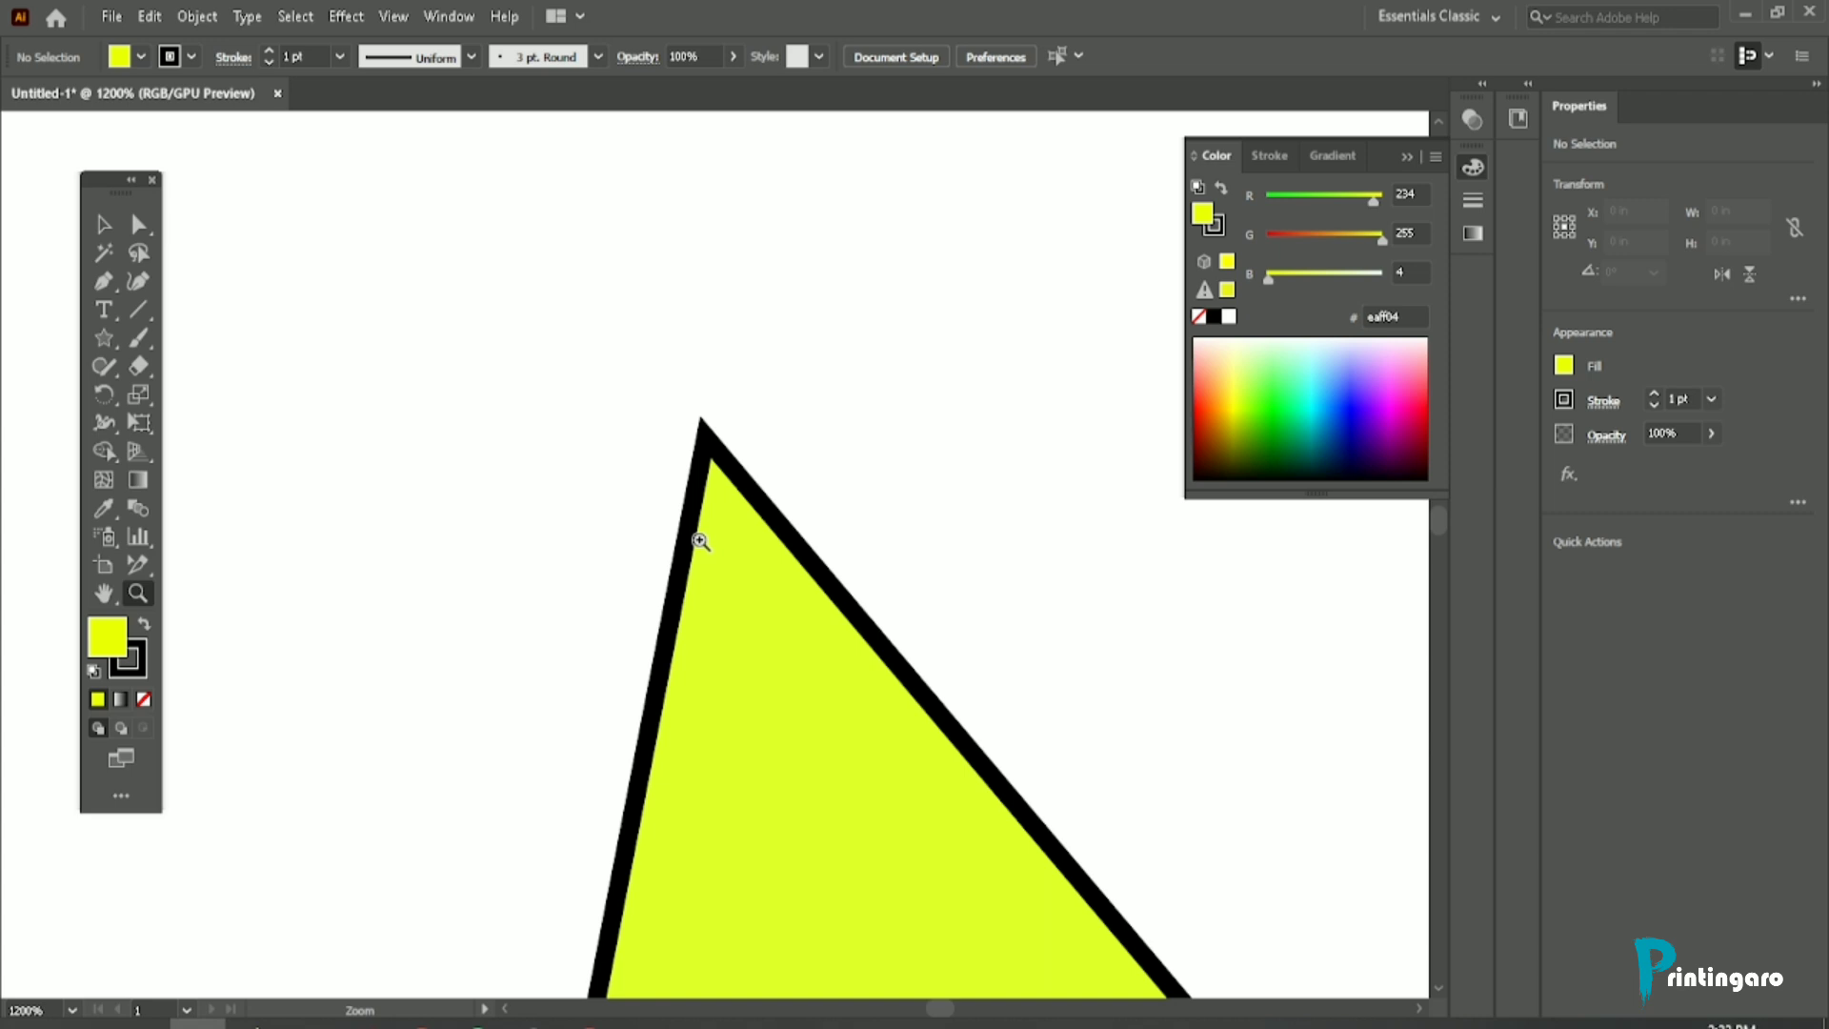
{"action": "left_click", "coordinate": [715, 459]}
{"action": "scroll", "coordinate": [559, 420], "scroll_direction": "down", "scroll_amount": 9}
{"action": "scroll", "coordinate": [594, 405], "scroll_direction": "down", "scroll_amount": 5}
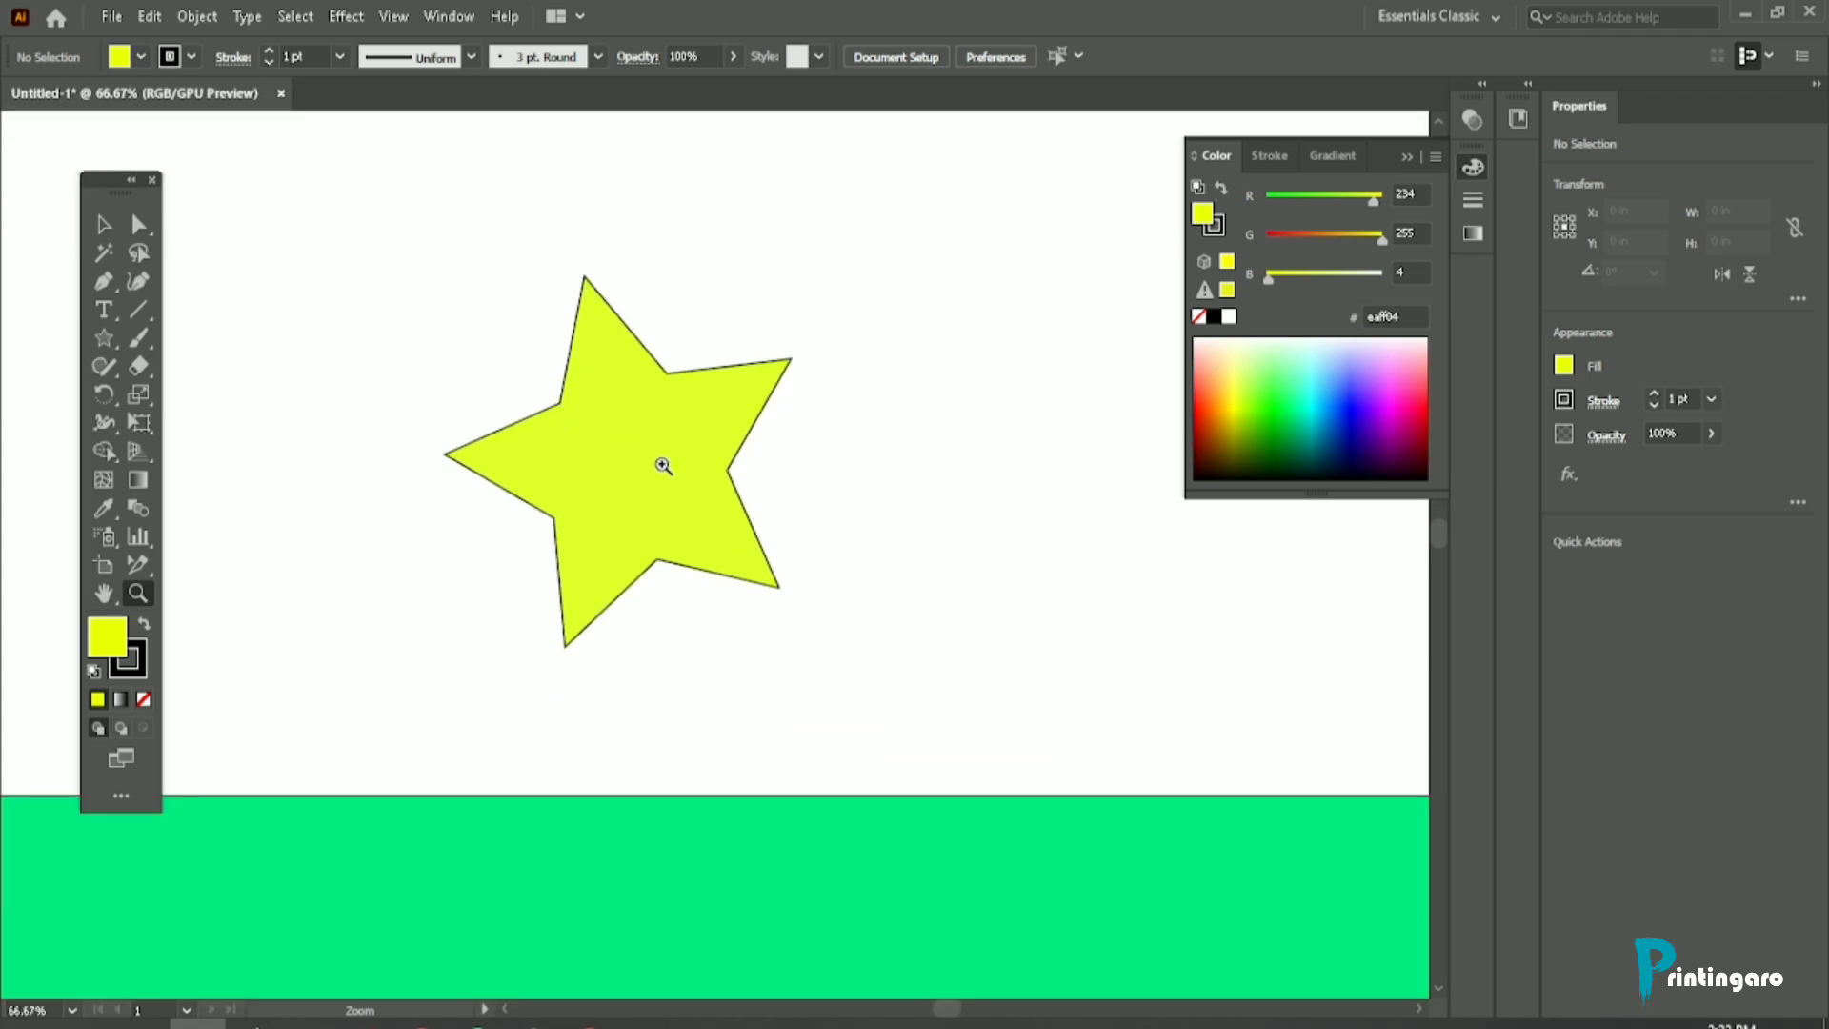
Step: Select the yellow star with the Selection tool at 33.33% zoom
{"action": "key", "text": "v"}
{"action": "scroll", "coordinate": [576, 441], "scroll_direction": "down", "scroll_amount": 2}
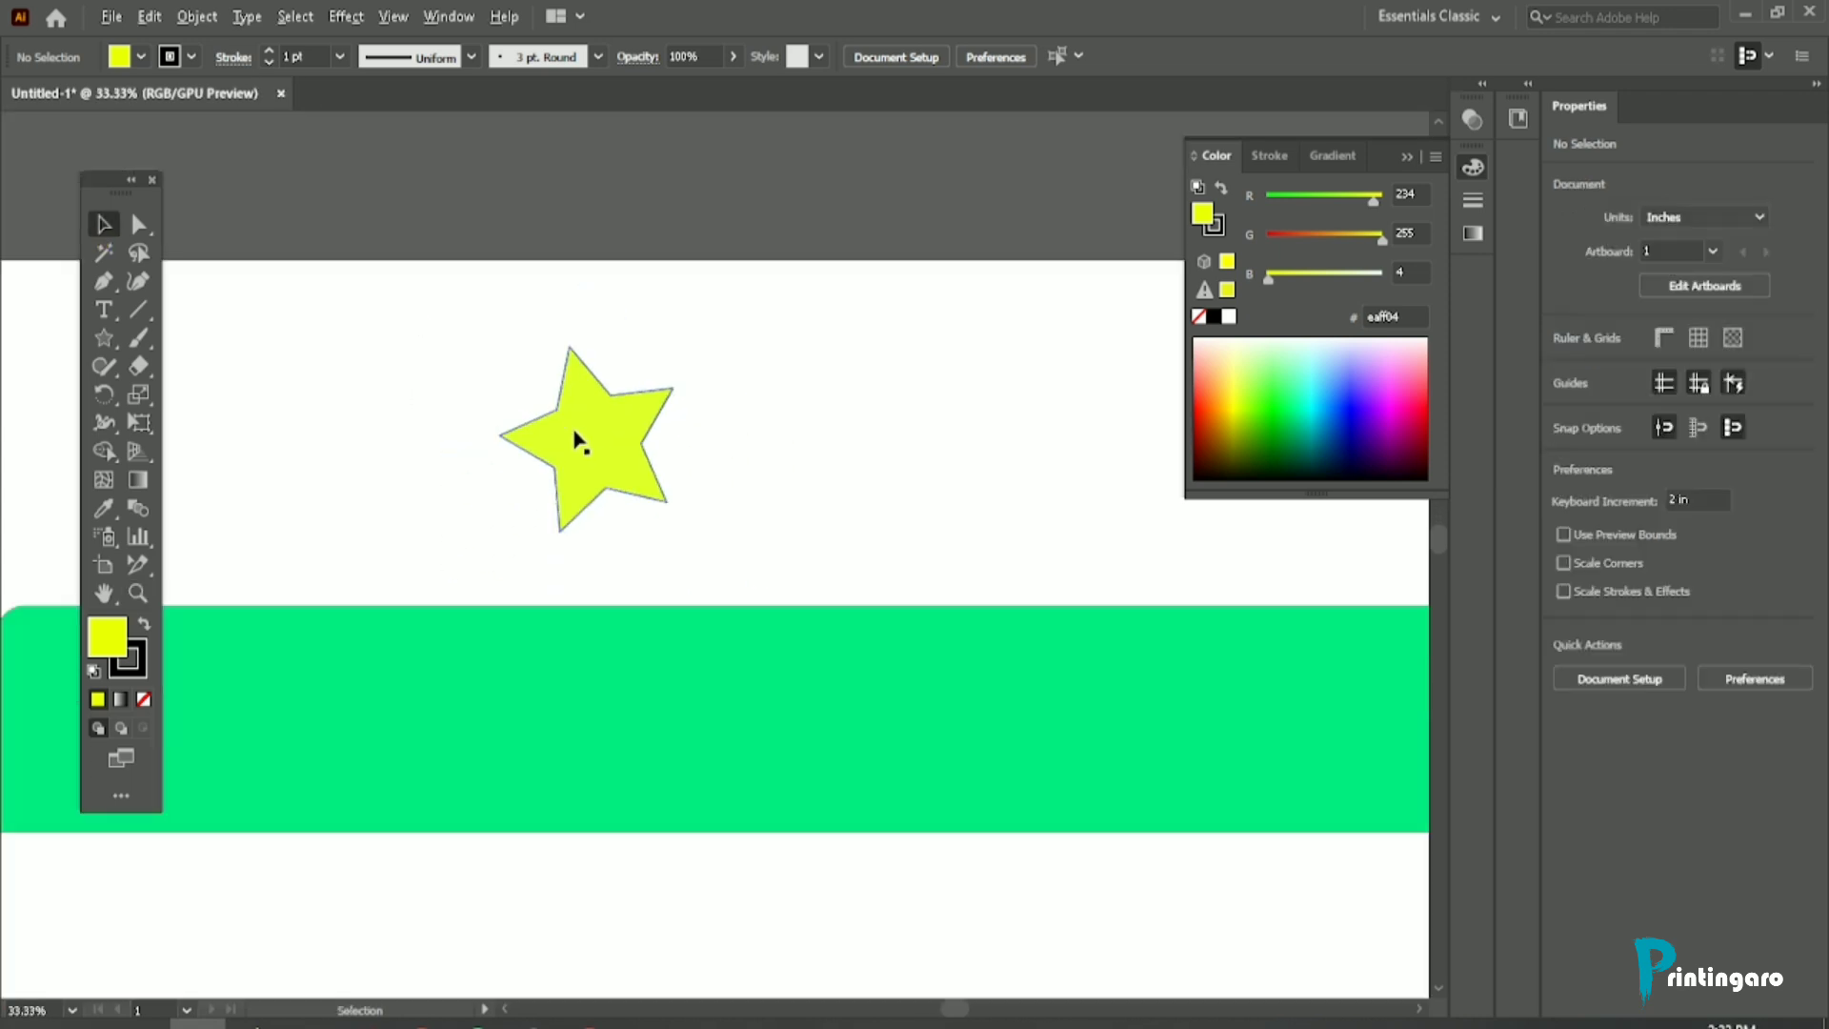
{"action": "left_click", "coordinate": [595, 450]}
Step: Pan the artboard around with the Hand tool, and scale the view of the selected star with the Zoom tool
{"action": "left_click", "coordinate": [104, 593]}
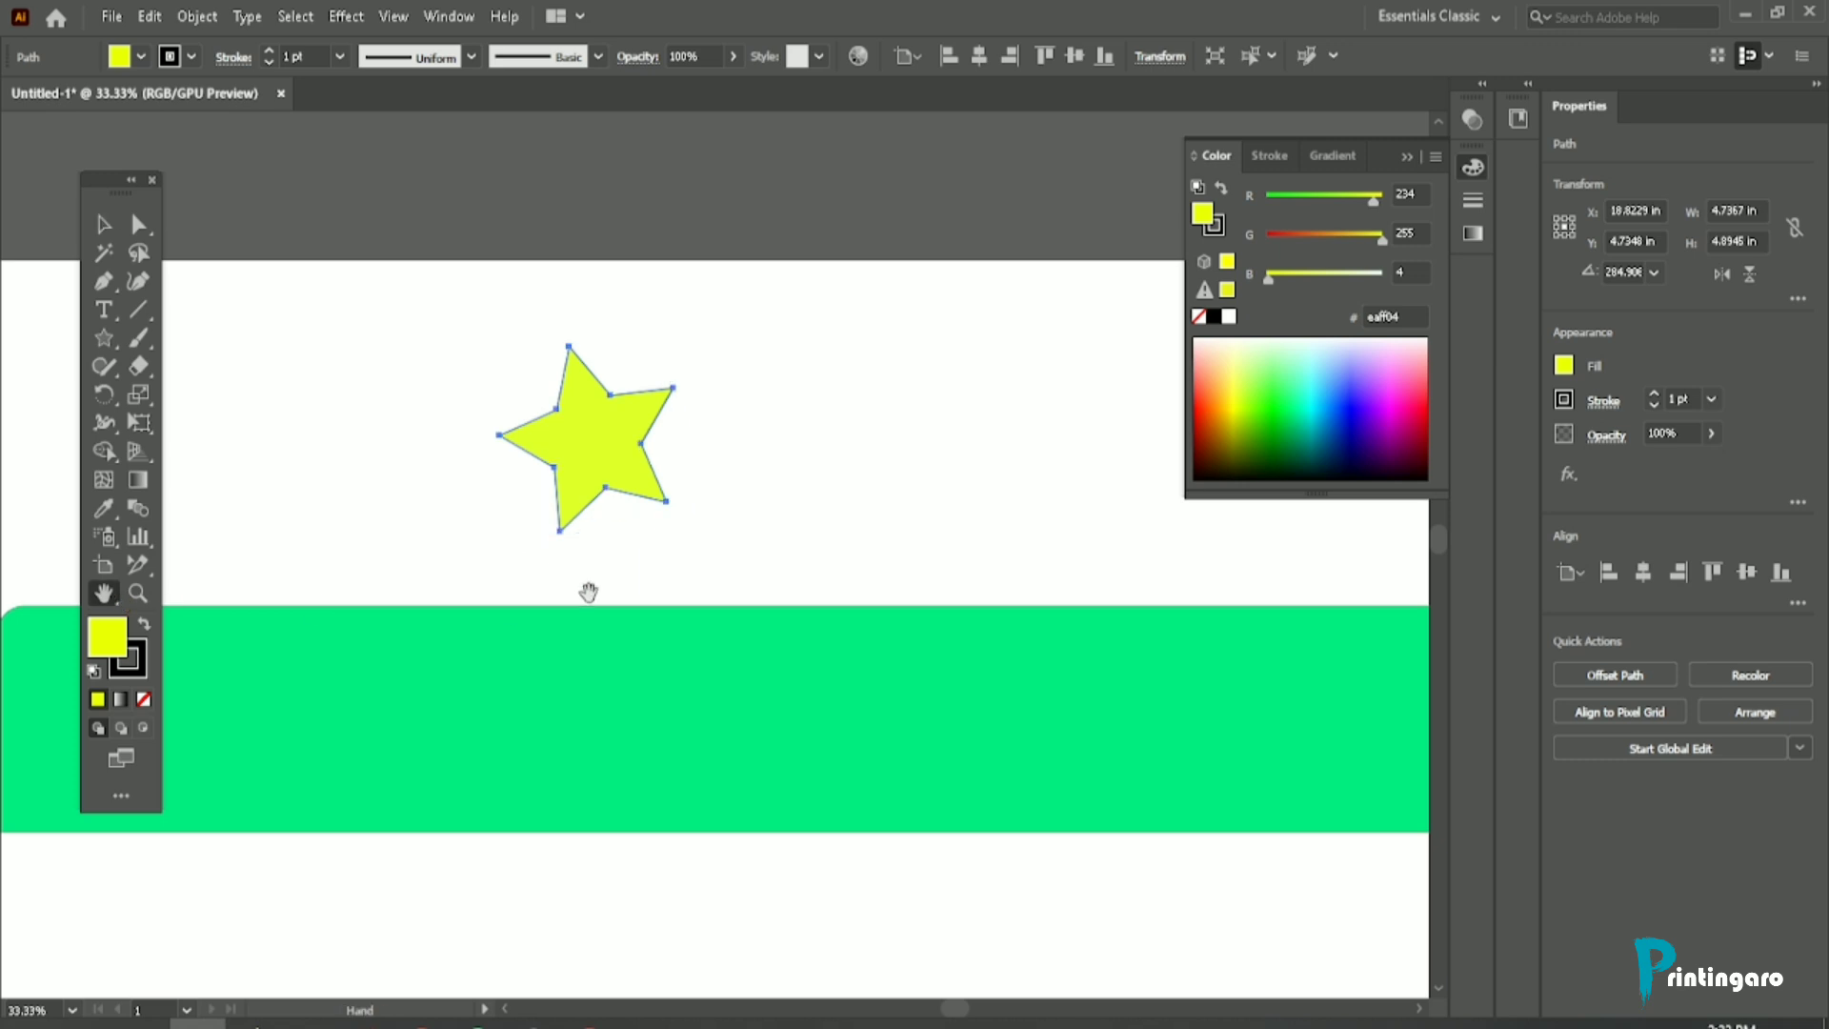
{"action": "left_click_drag", "start_coordinate": [562, 560], "coordinate": [486, 644]}
{"action": "left_click_drag", "start_coordinate": [464, 412], "coordinate": [729, 409]}
{"action": "left_click", "coordinate": [138, 593]}
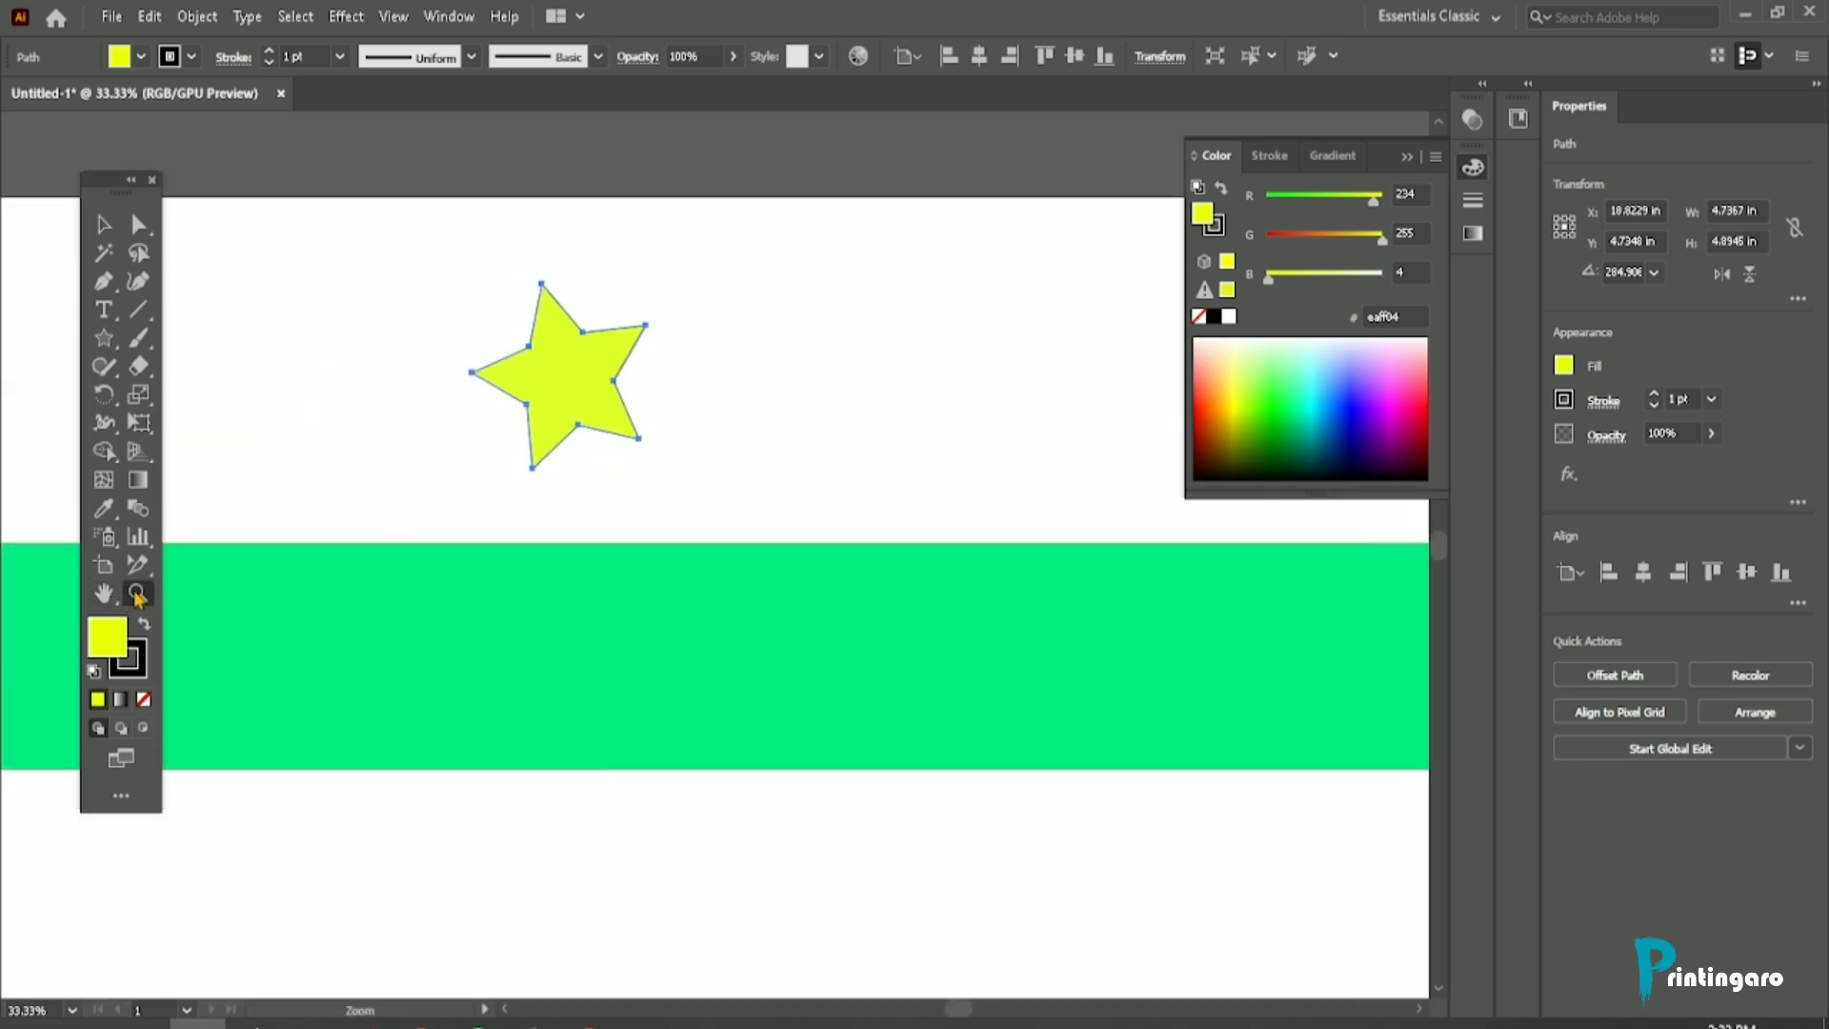
{"action": "left_click_drag", "start_coordinate": [585, 340], "coordinate": [506, 568]}
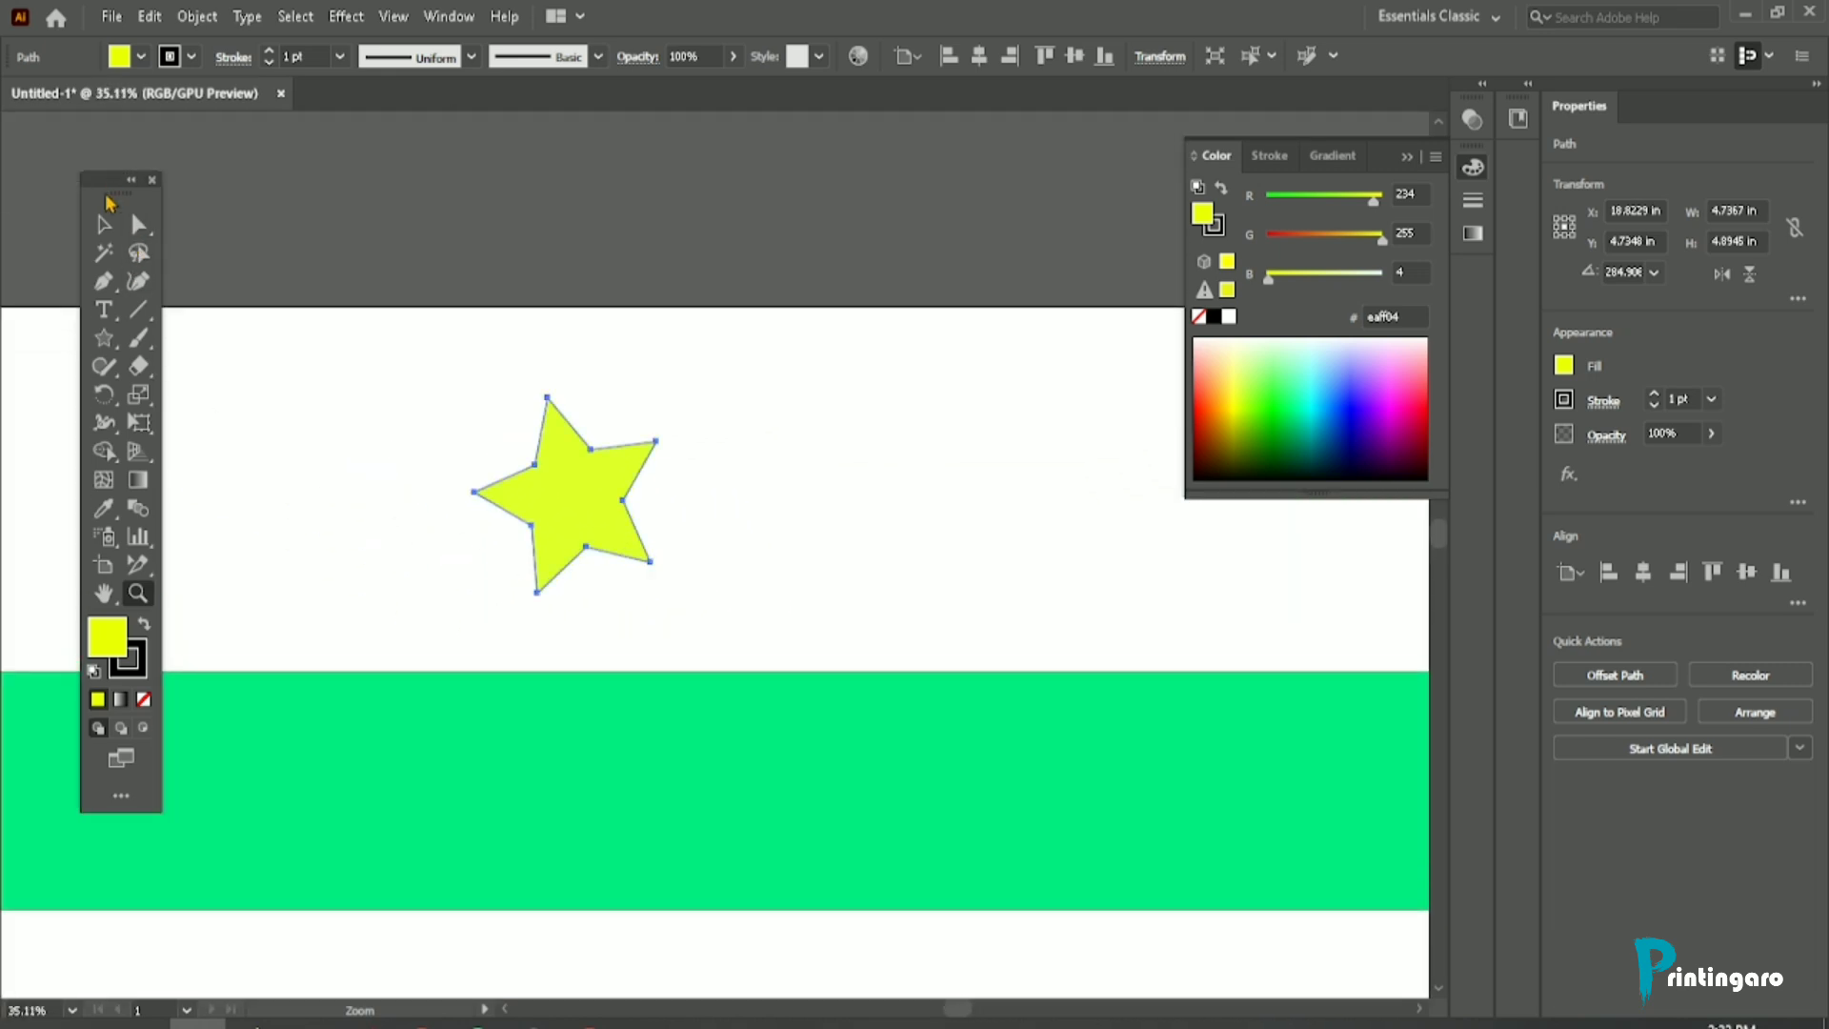
Step: Enlarge the yellow star to about 8.75 by 9.04 in and place it overlapping the green rectangle's upper edge
{"action": "left_click", "coordinate": [120, 230]}
{"action": "key", "text": "space"}
{"action": "left_click_drag", "start_coordinate": [351, 375], "coordinate": [474, 331]}
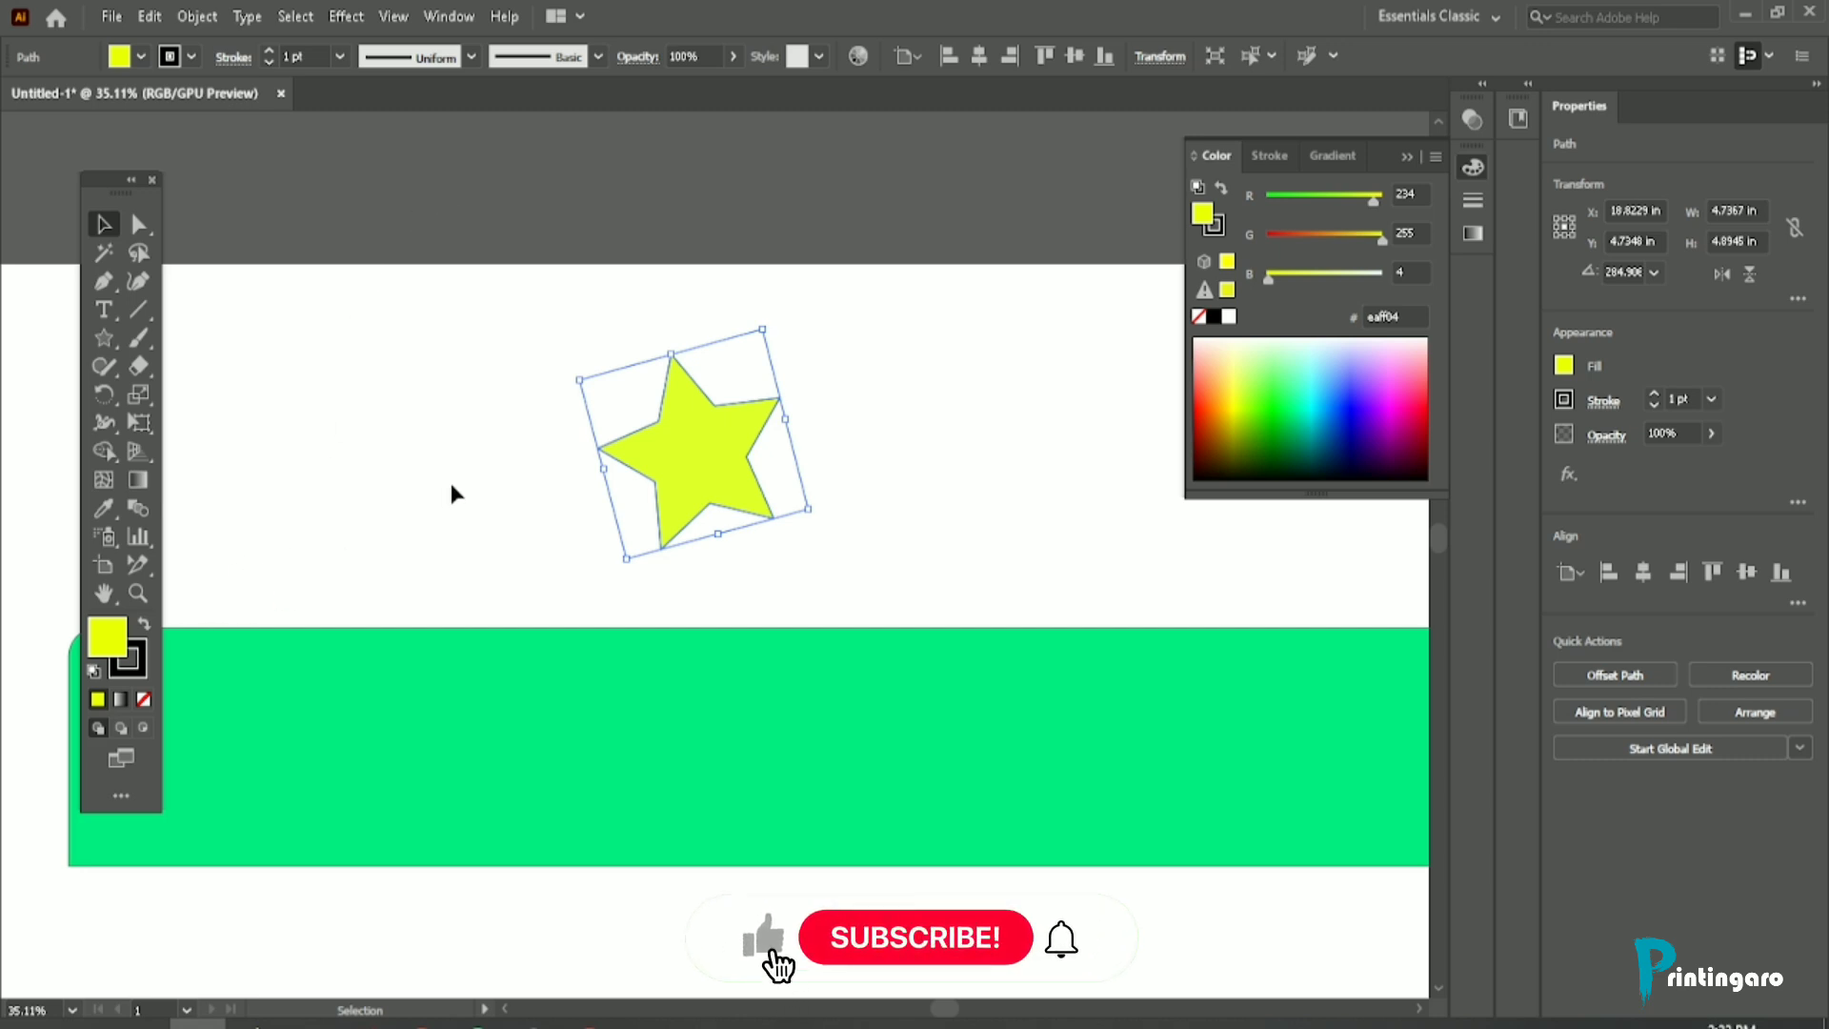
{"action": "left_click", "coordinate": [349, 526]}
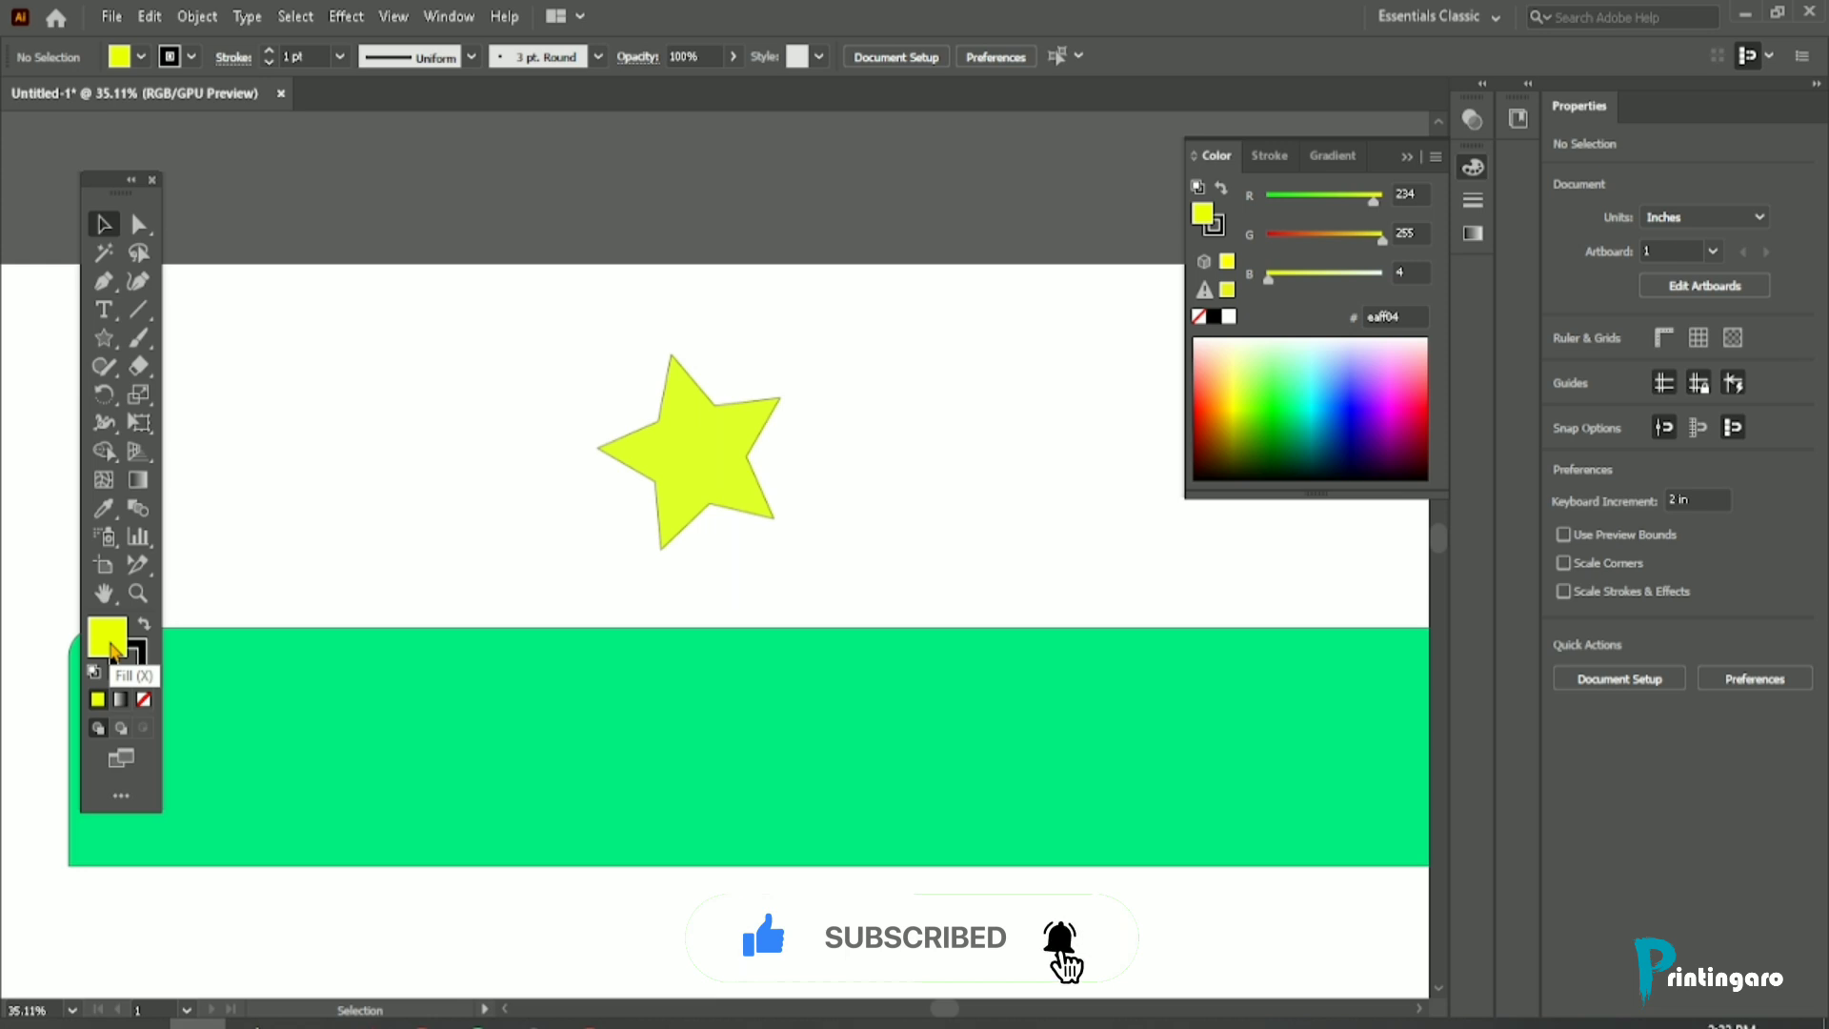
{"action": "left_click_drag", "start_coordinate": [702, 477], "coordinate": [677, 478]}
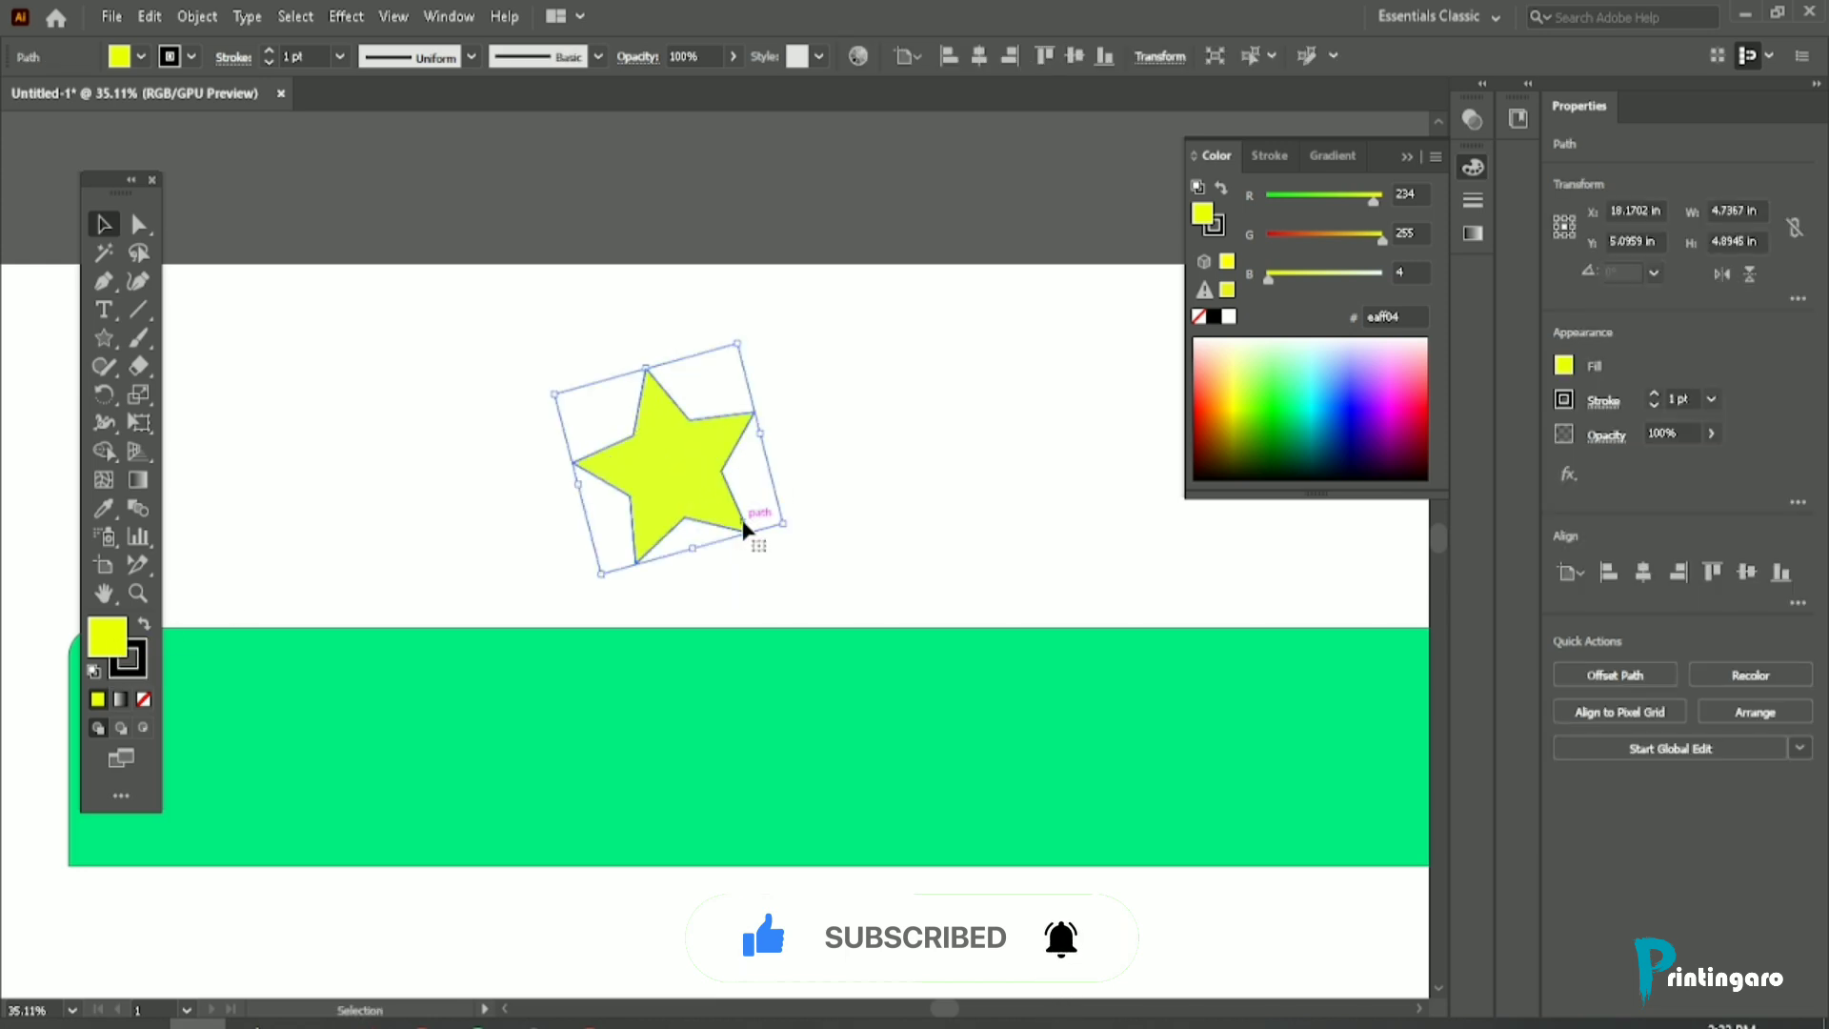
{"action": "left_click_drag", "start_coordinate": [786, 521], "coordinate": [882, 581]}
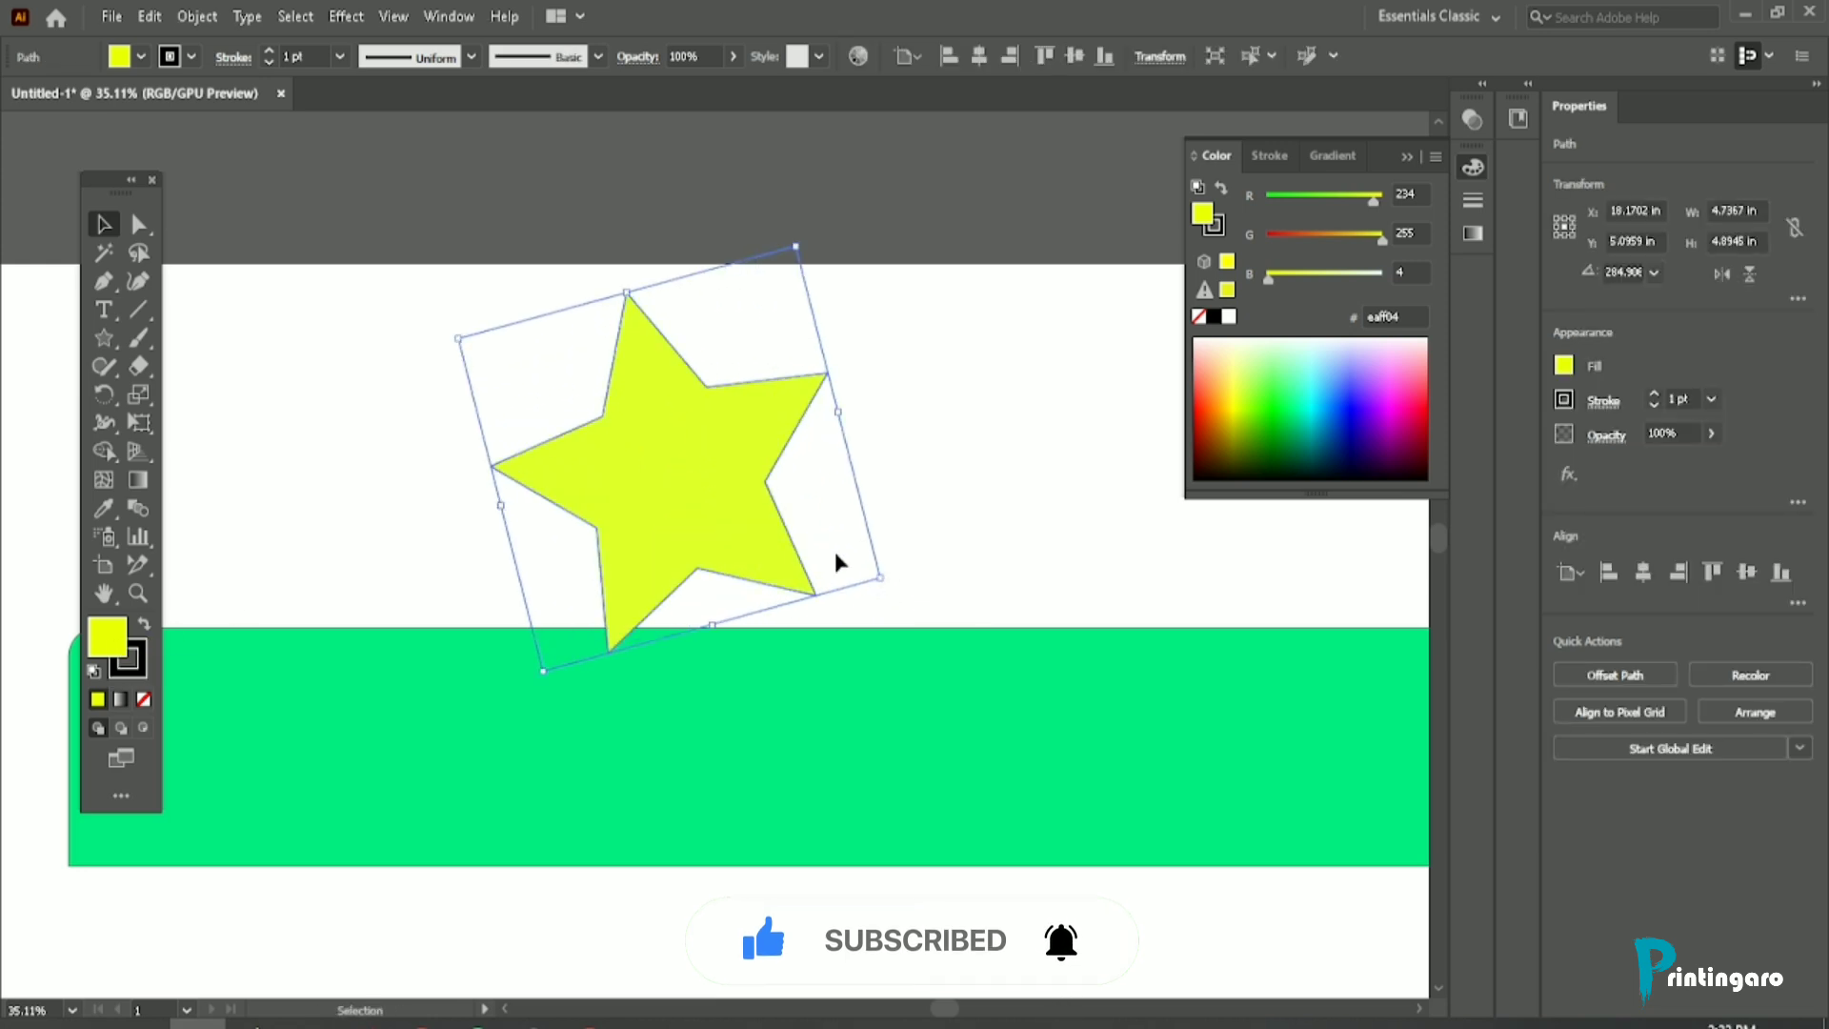
{"action": "mouse_move", "coordinate": [725, 468]}
{"action": "left_mouse_down"}
{"action": "mouse_move", "coordinate": [720, 518]}
{"action": "mouse_move", "coordinate": [704, 473]}
{"action": "left_mouse_up"}
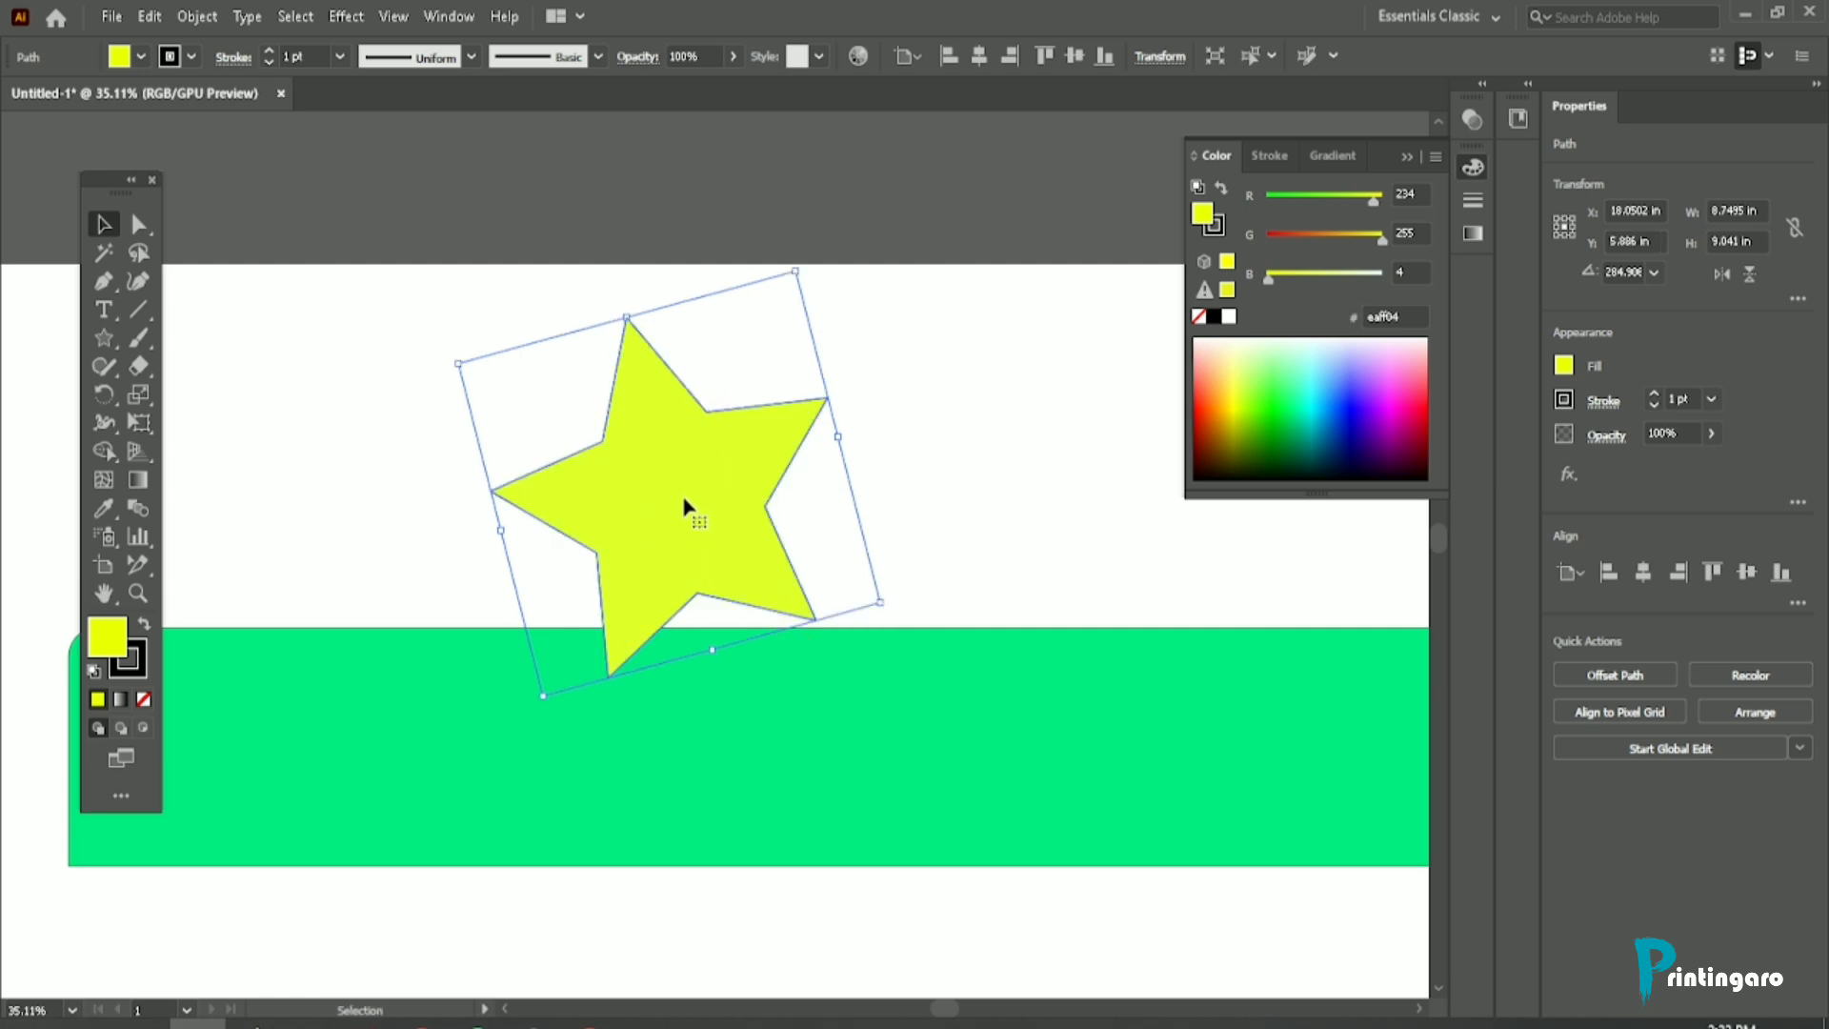
Step: Change the yellow star's fill to red ff0606 in the Color Picker
{"action": "scroll", "coordinate": [702, 407], "scroll_direction": "up", "scroll_amount": 11}
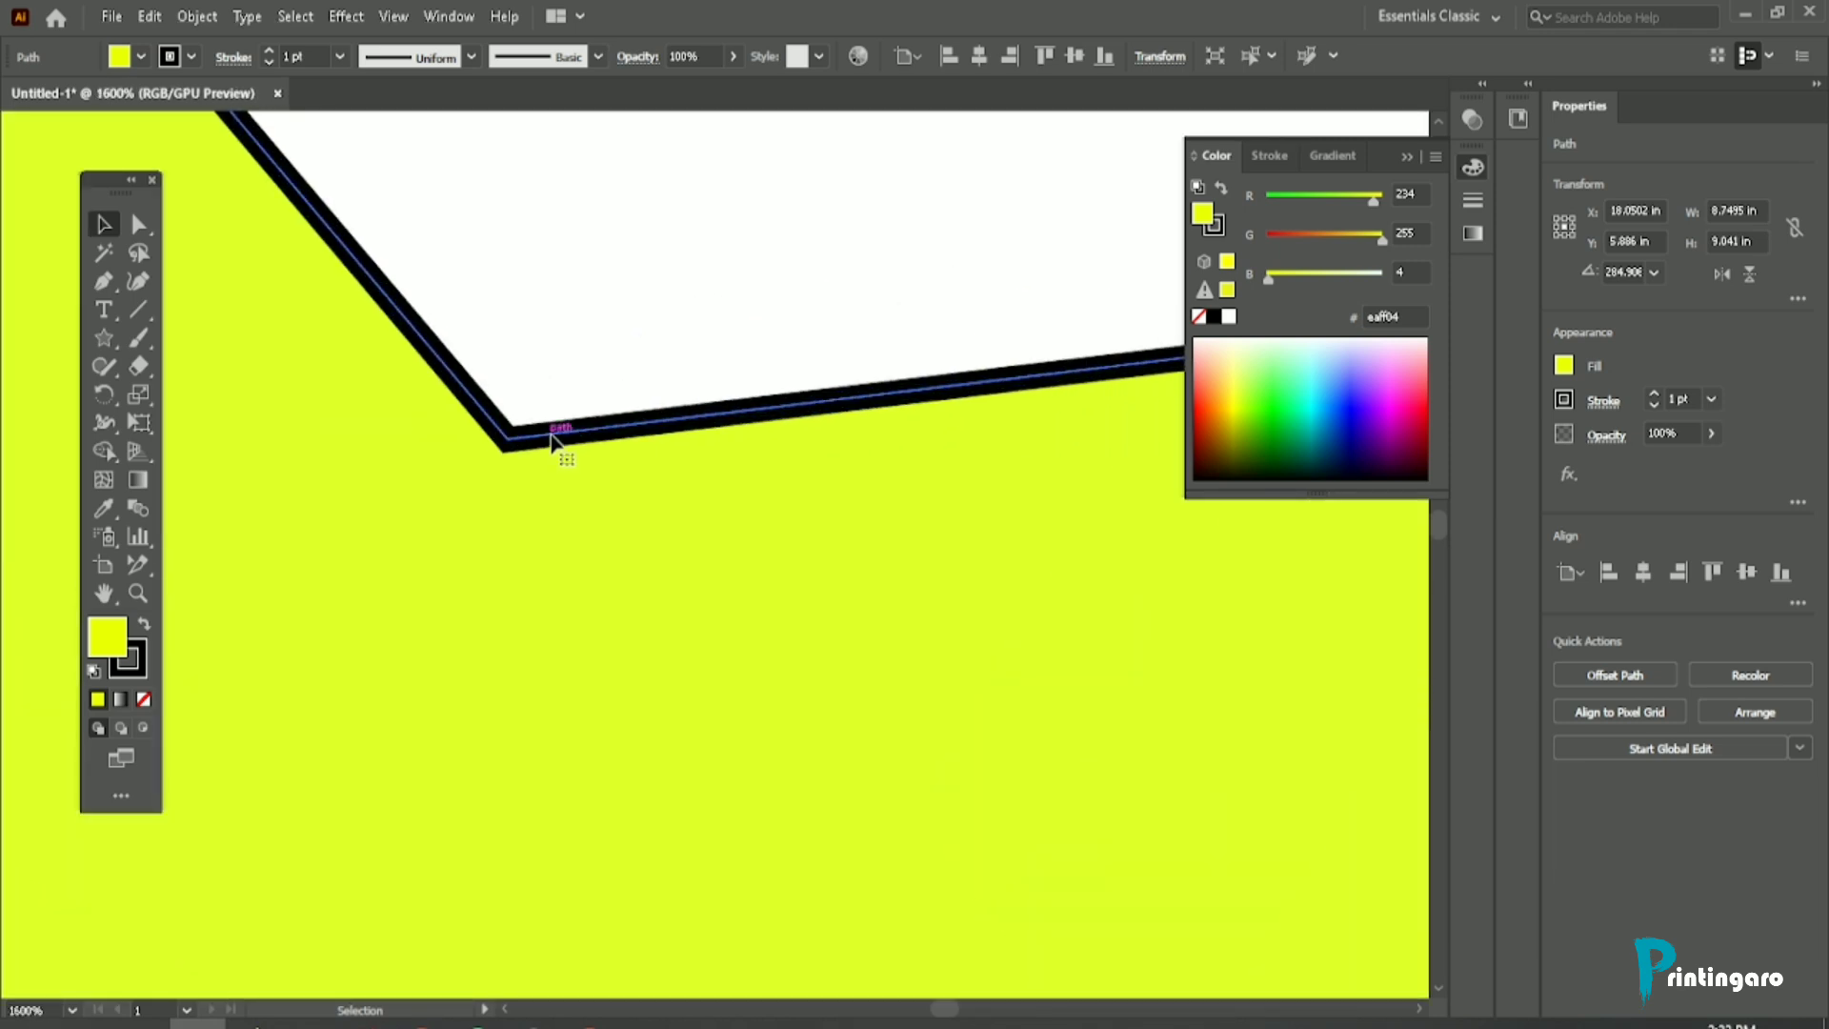
{"action": "scroll", "coordinate": [635, 438], "scroll_direction": "down", "scroll_amount": 7}
{"action": "scroll", "coordinate": [635, 438], "scroll_direction": "down", "scroll_amount": 2}
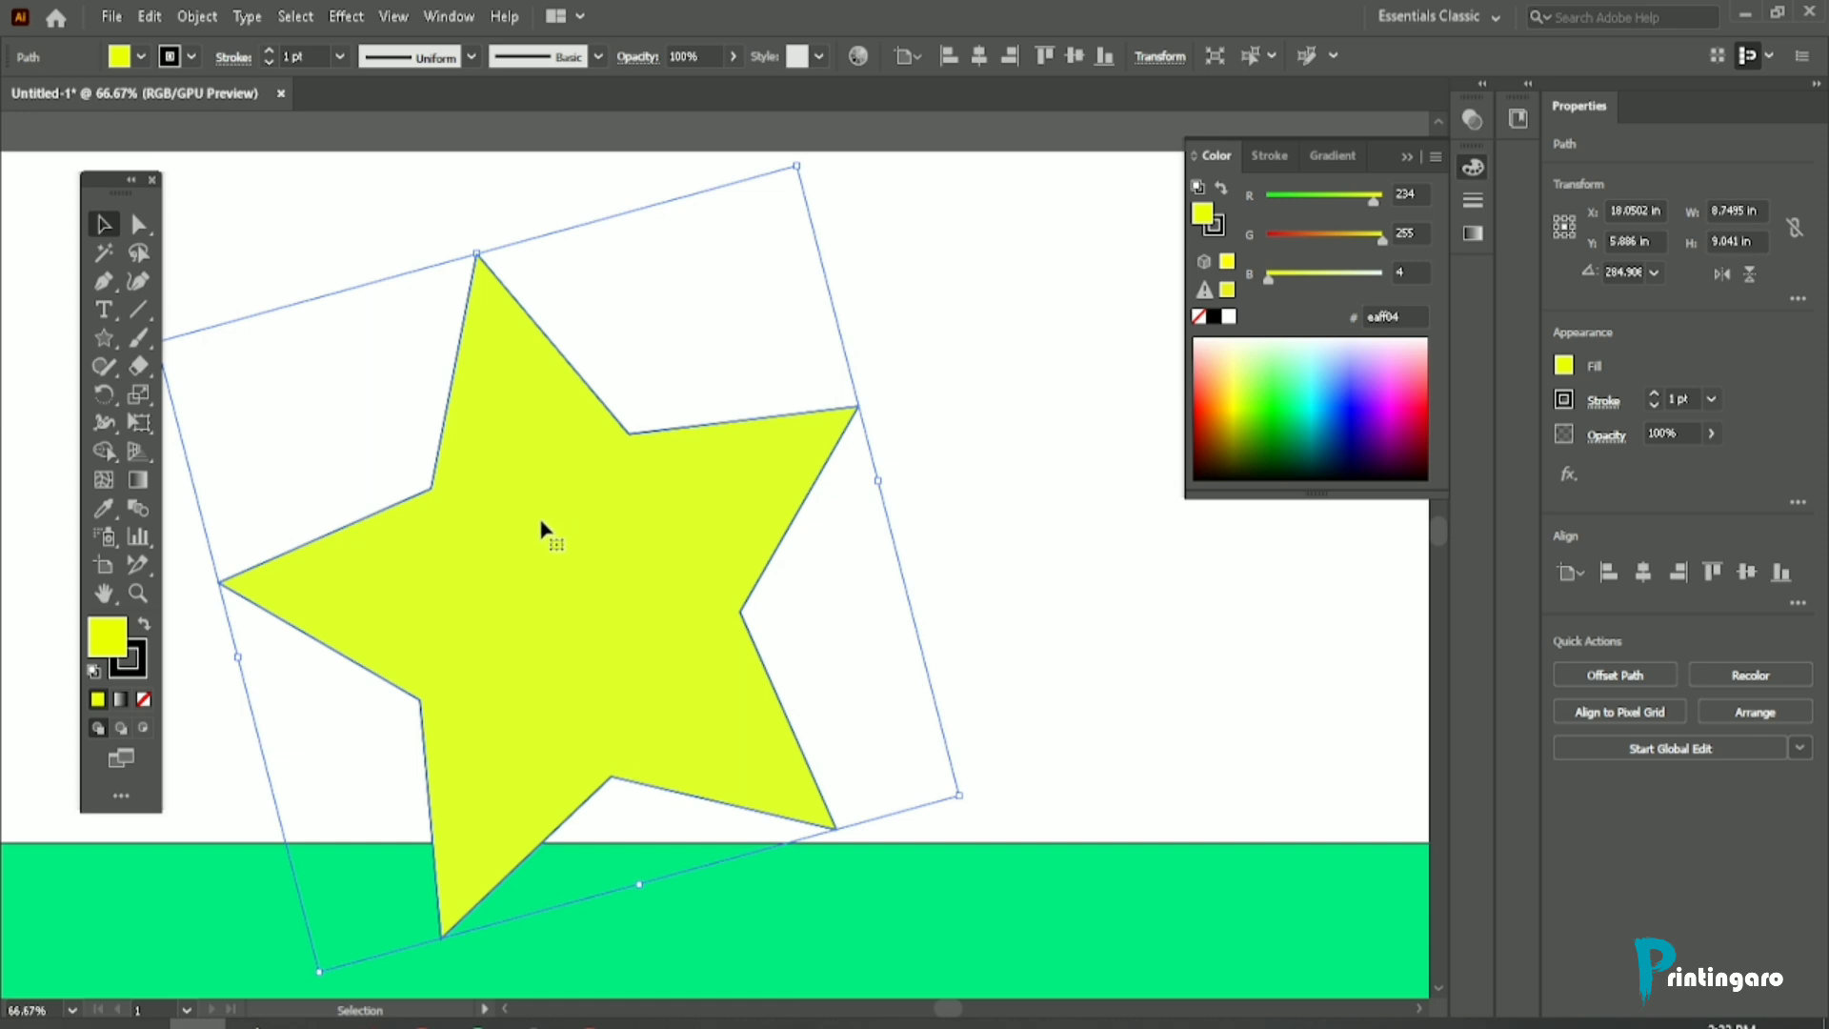
{"action": "scroll", "coordinate": [586, 474], "scroll_direction": "down", "scroll_amount": 1}
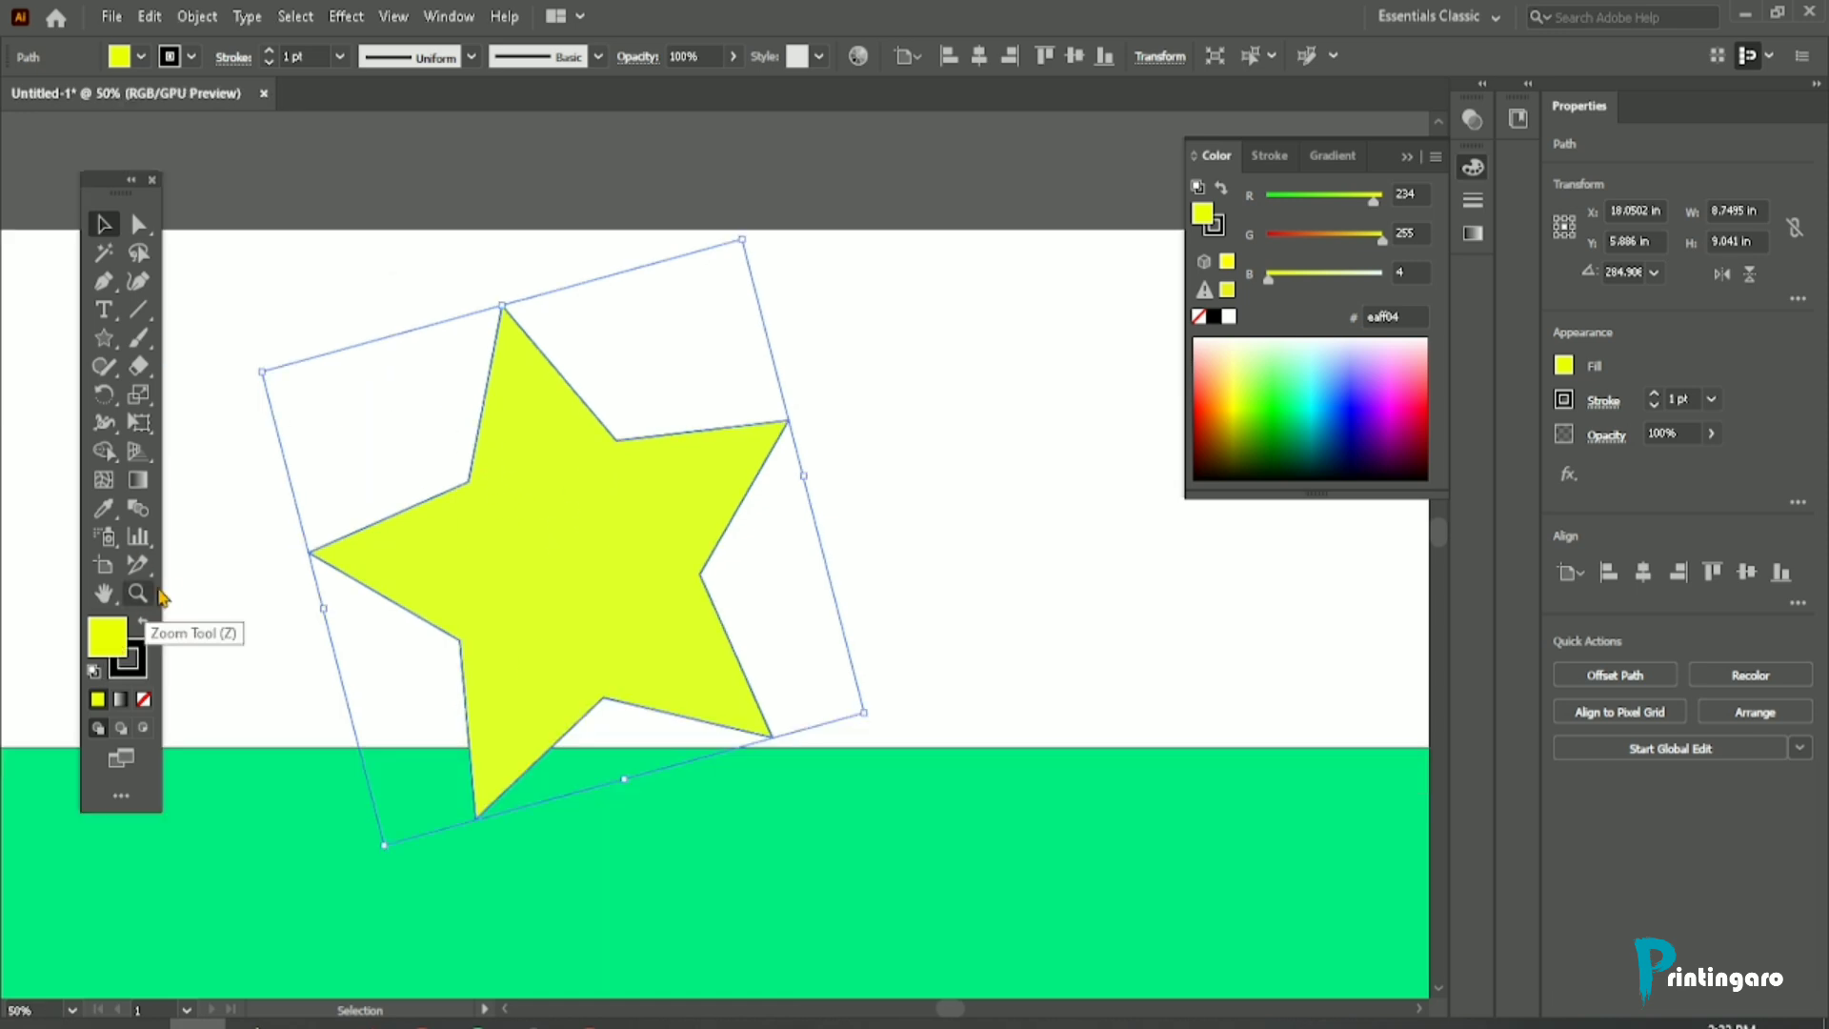
{"action": "double_click", "coordinate": [104, 647]}
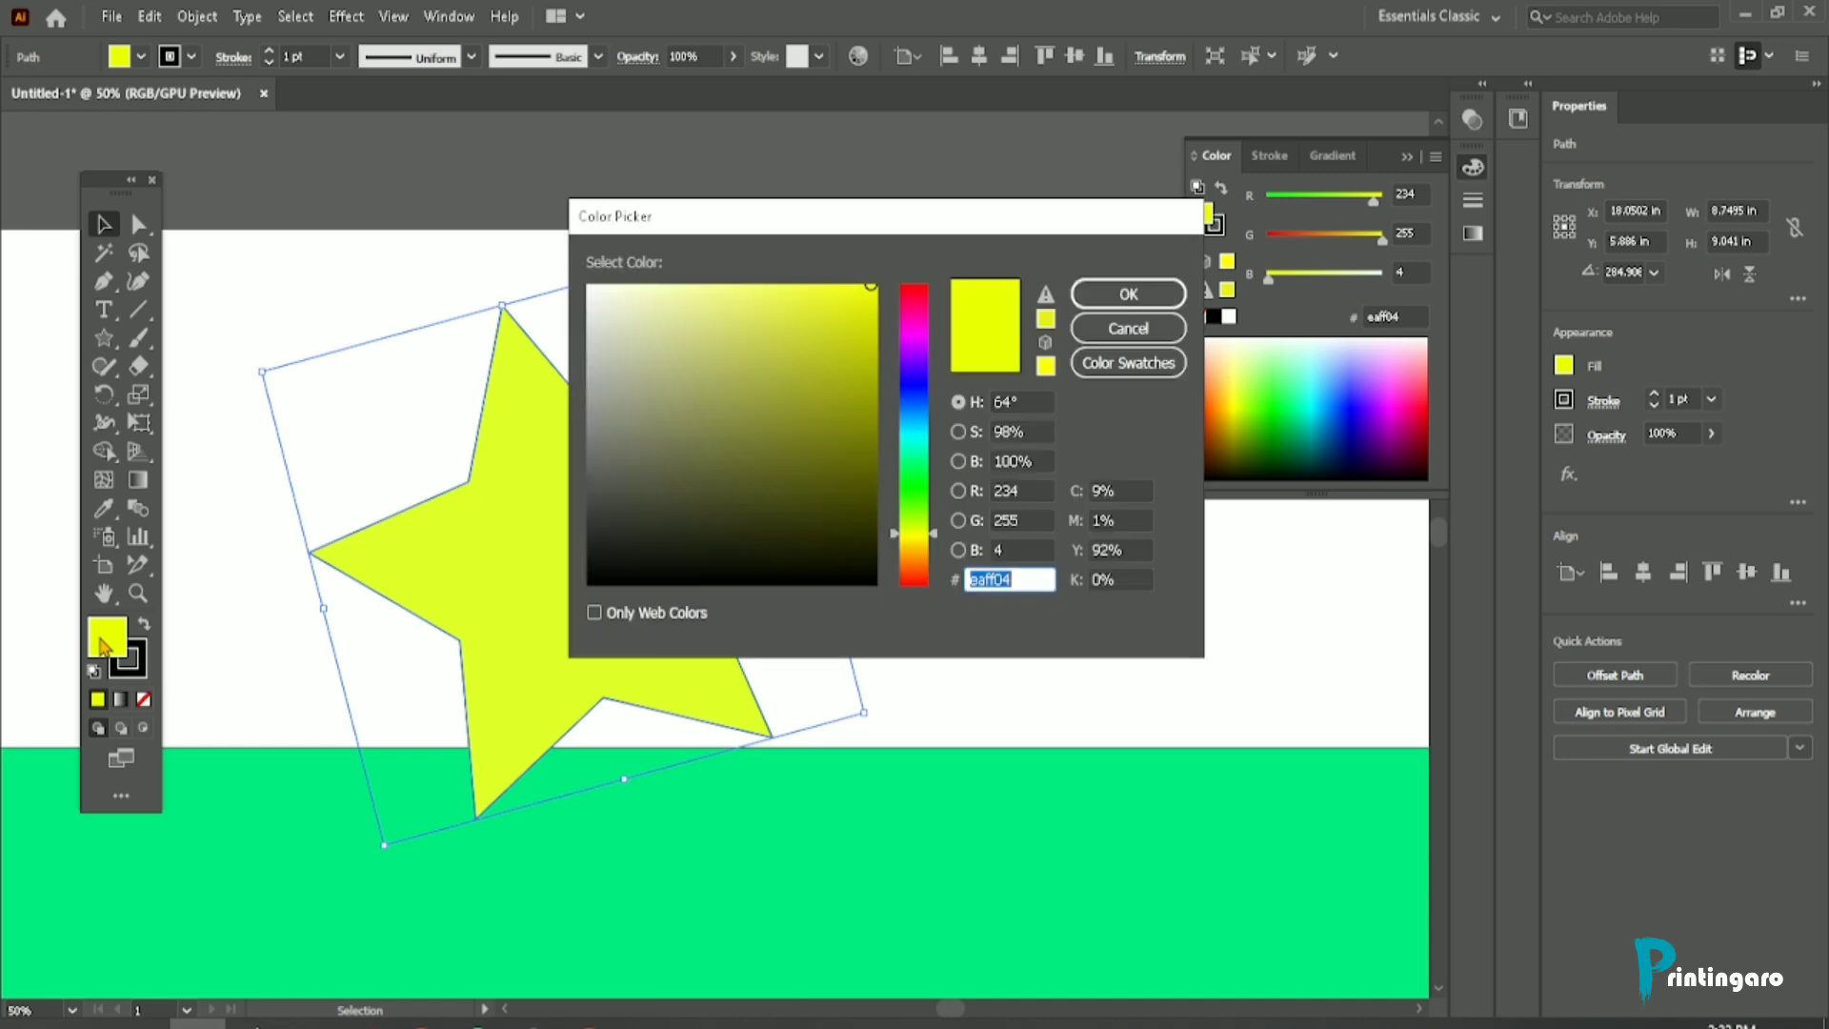
{"action": "left_click_drag", "start_coordinate": [787, 229], "coordinate": [741, 226]}
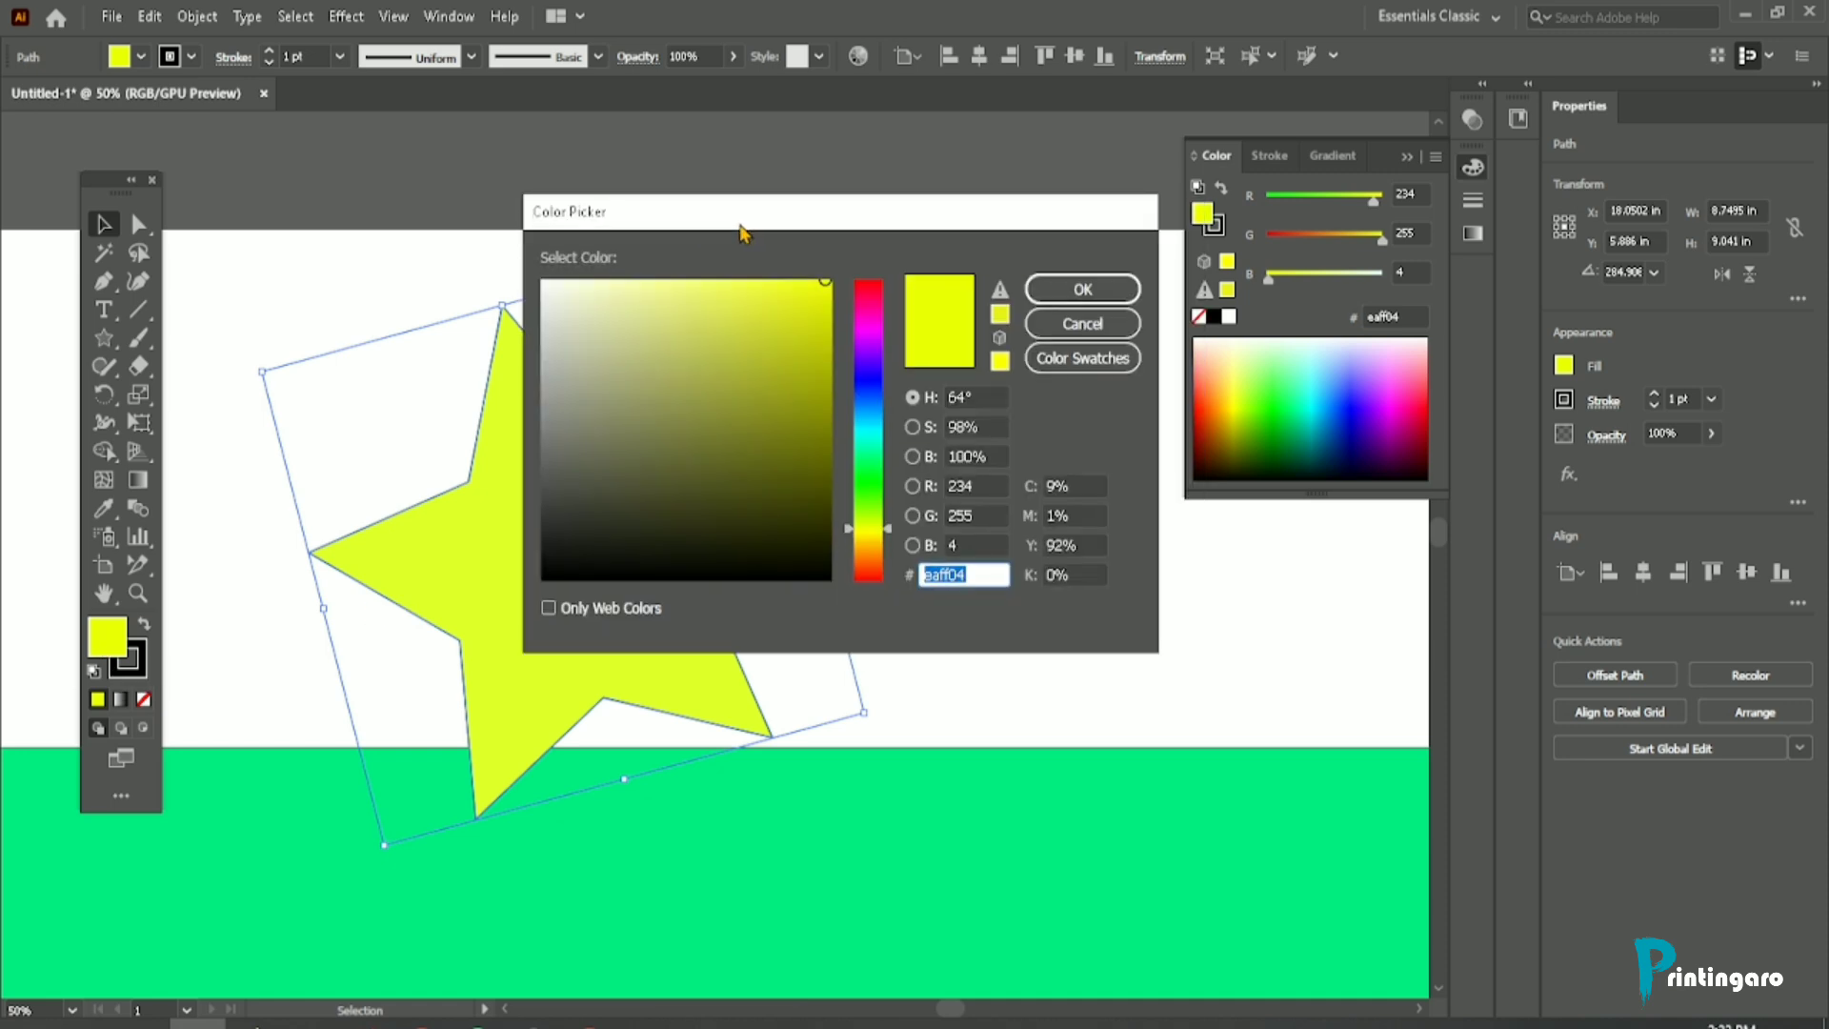
{"action": "left_click", "coordinate": [880, 299]}
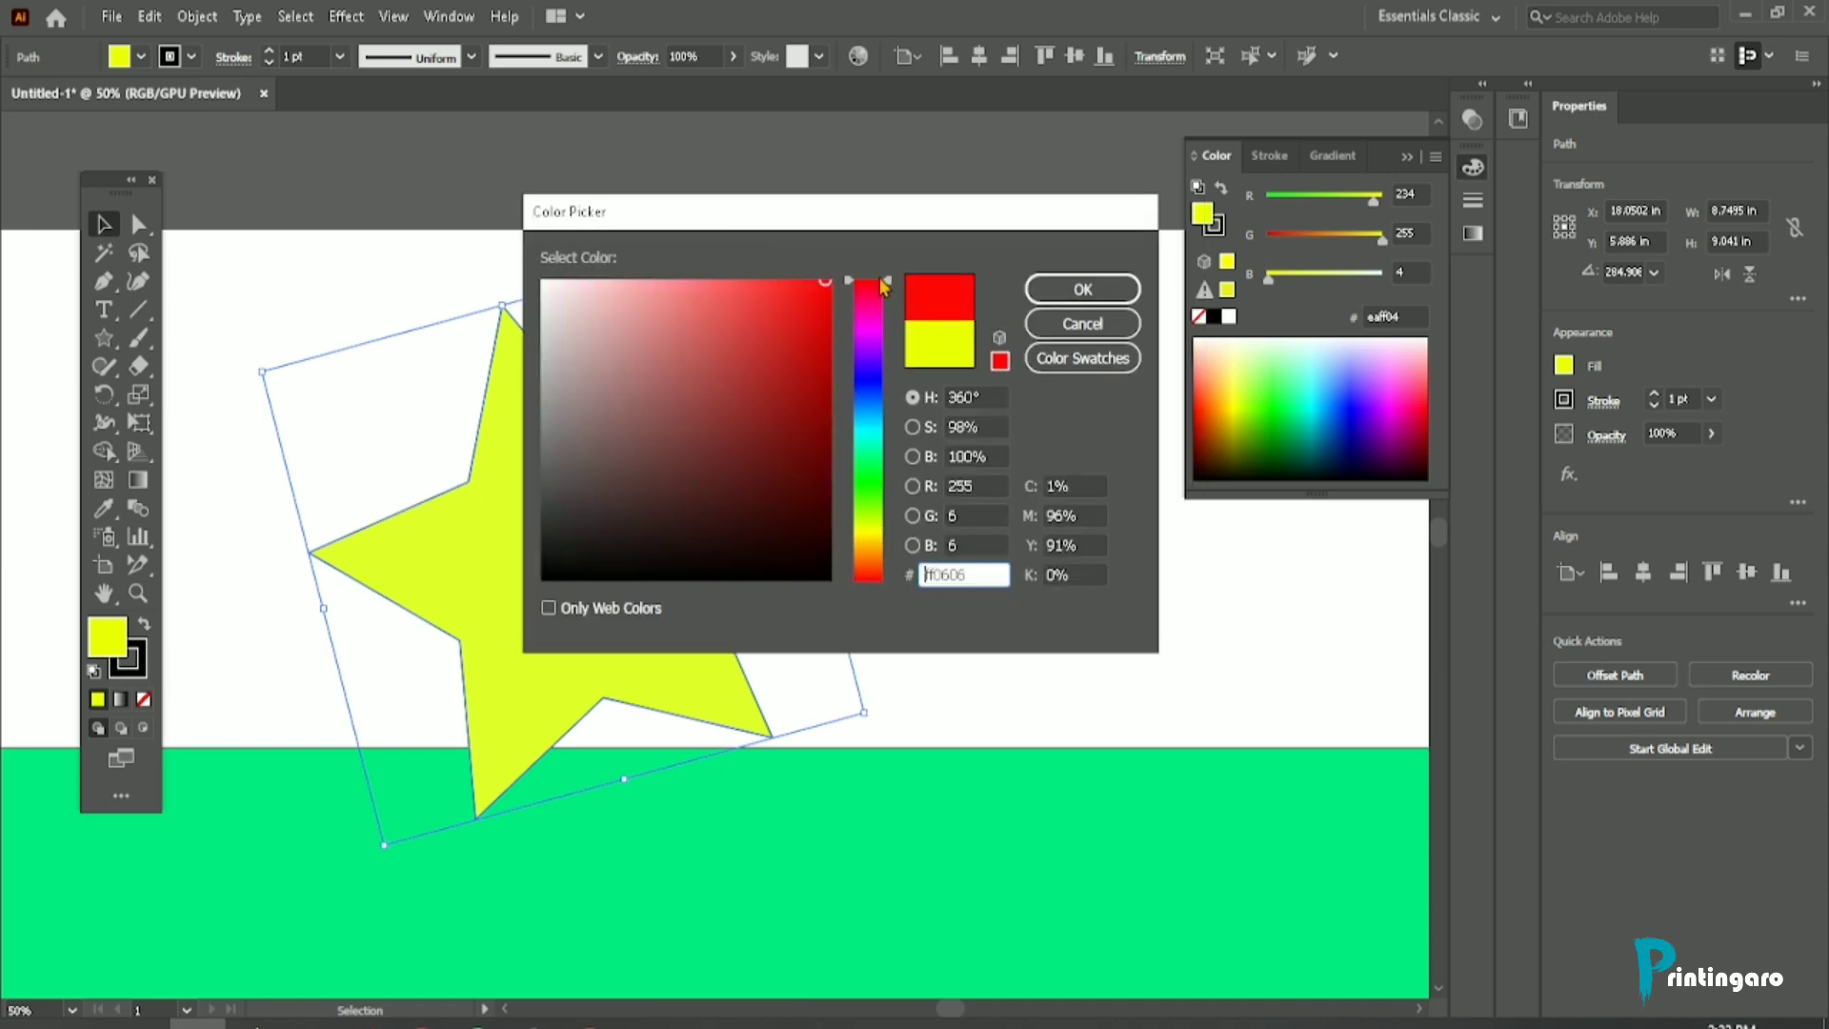
{"action": "left_click", "coordinate": [1077, 287]}
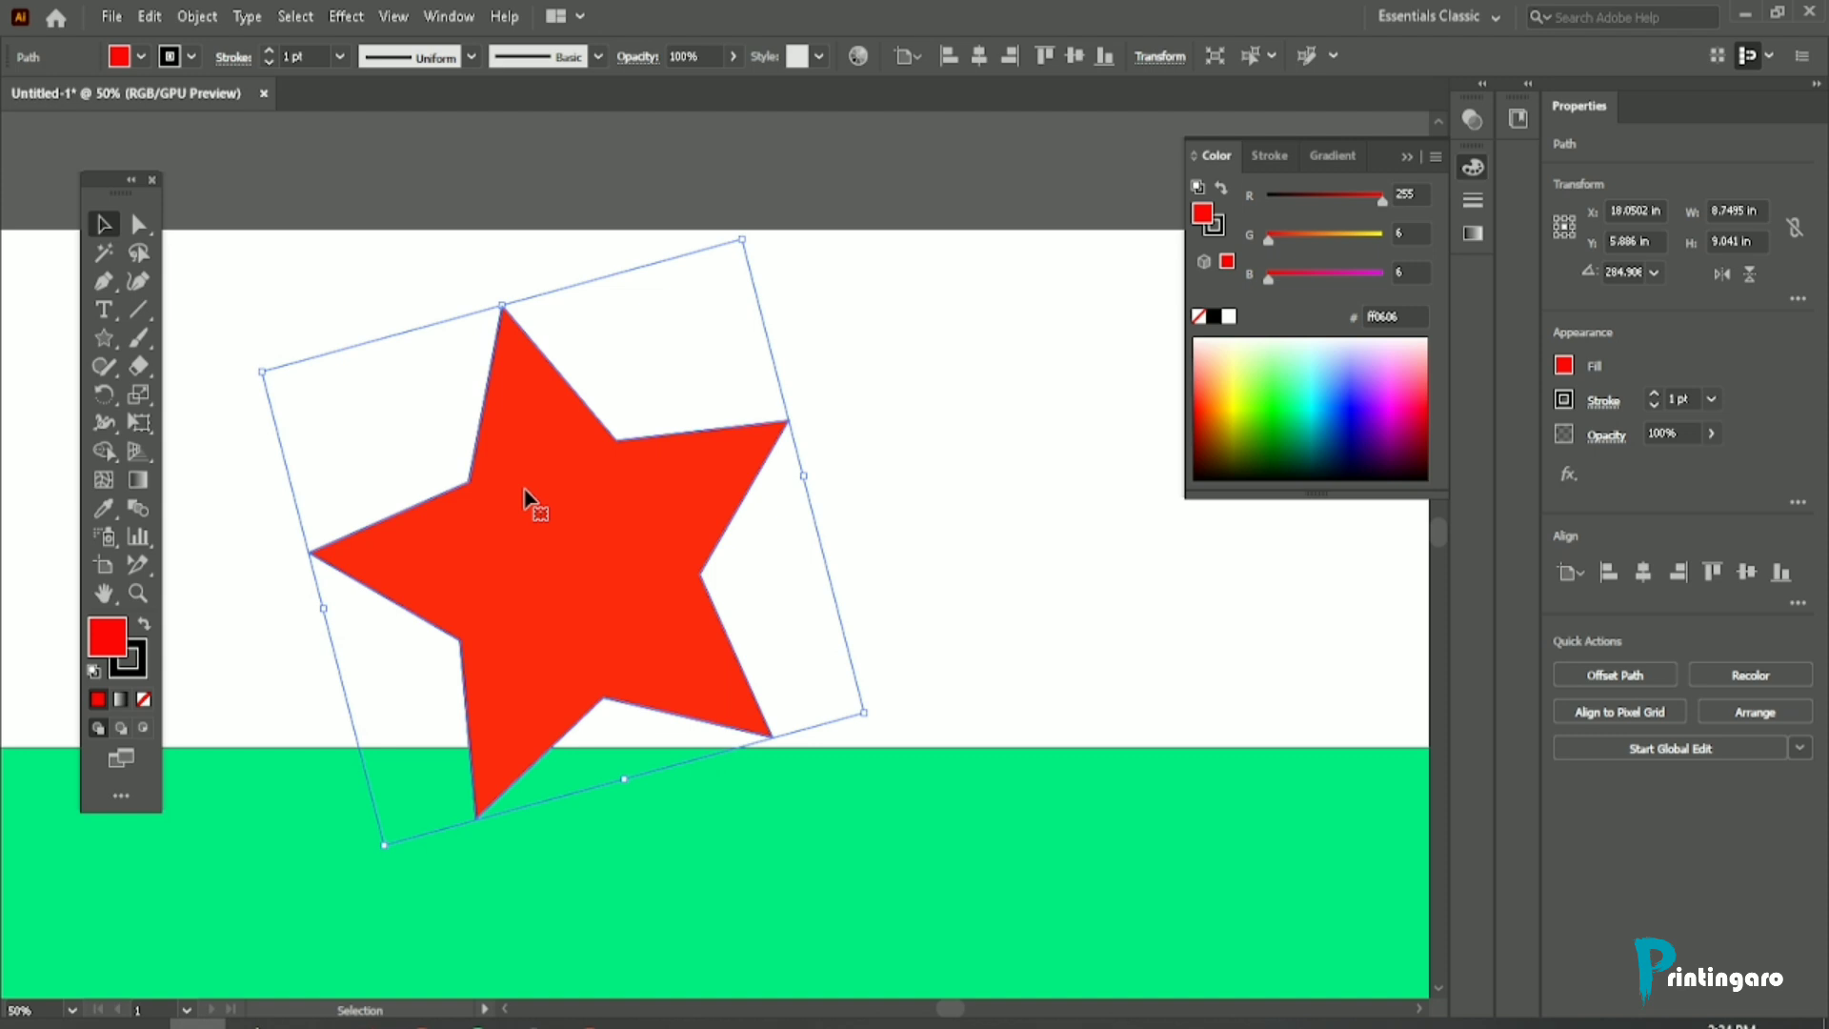
Step: Change the star's fill to green 08ff8f in the Color Picker
{"action": "double_click", "coordinate": [107, 646]}
{"action": "left_click", "coordinate": [878, 456]}
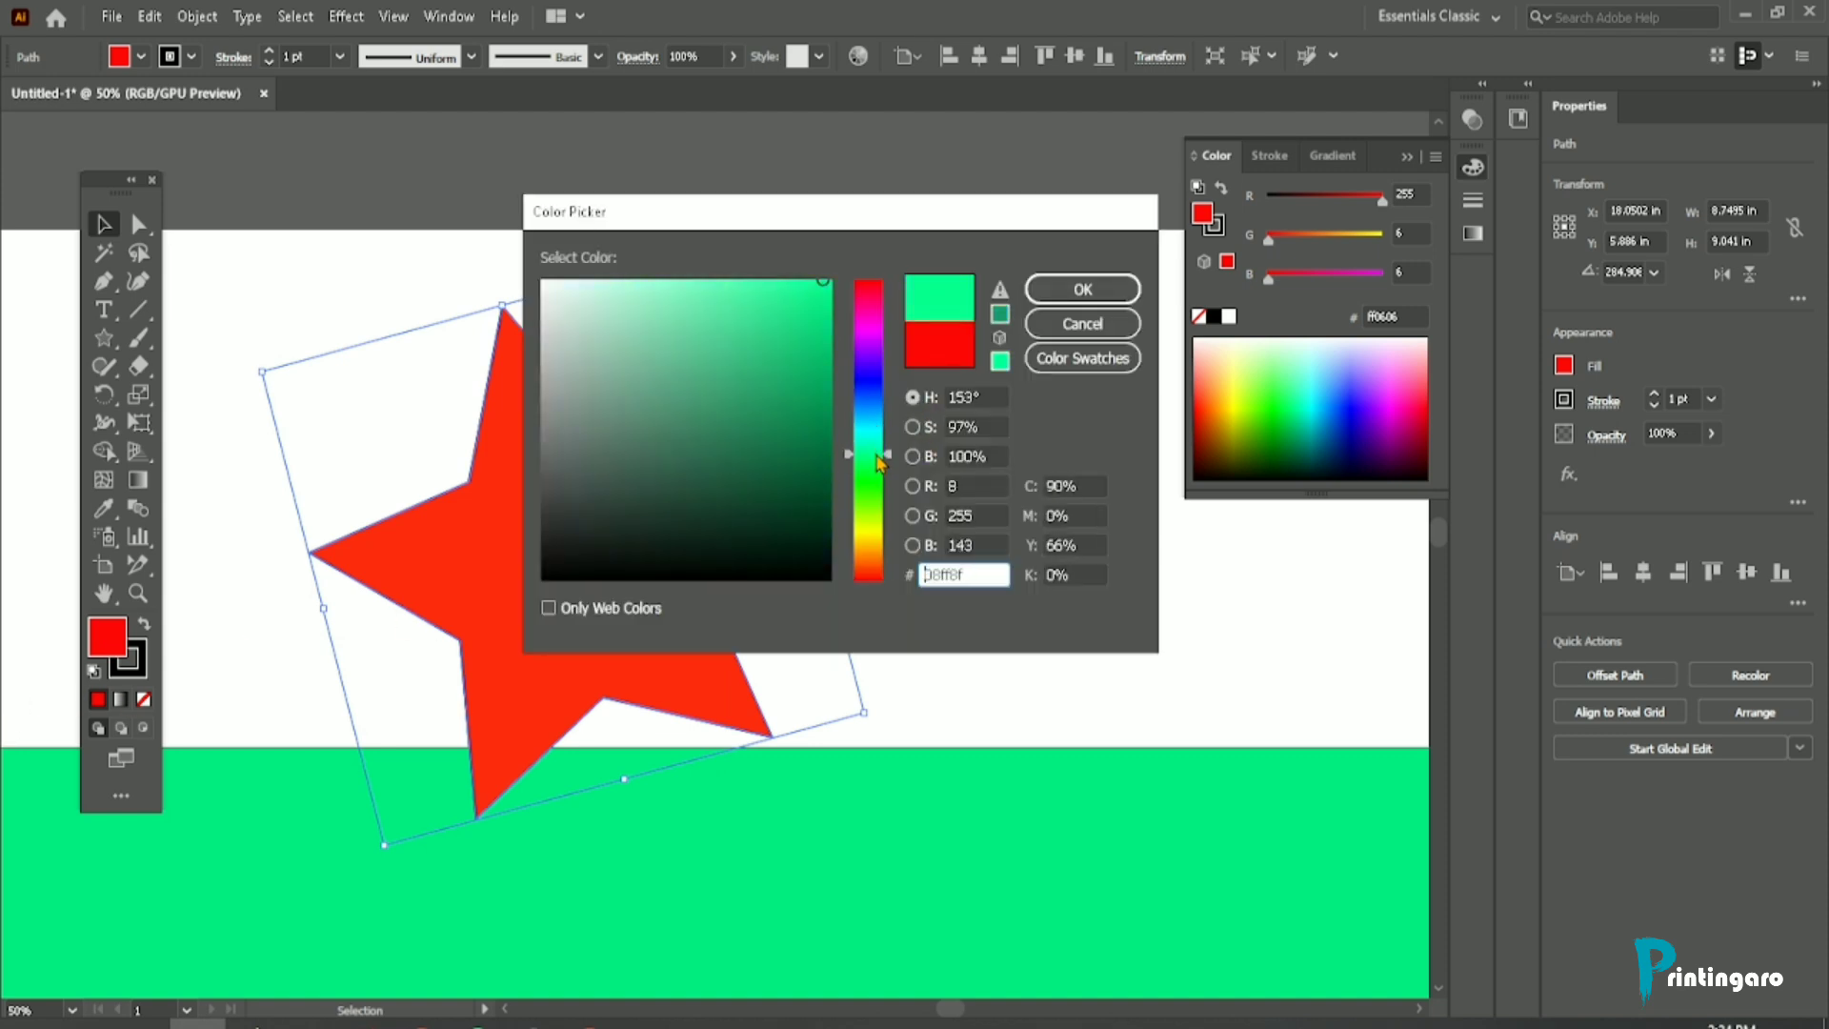
{"action": "left_click", "coordinate": [1082, 289]}
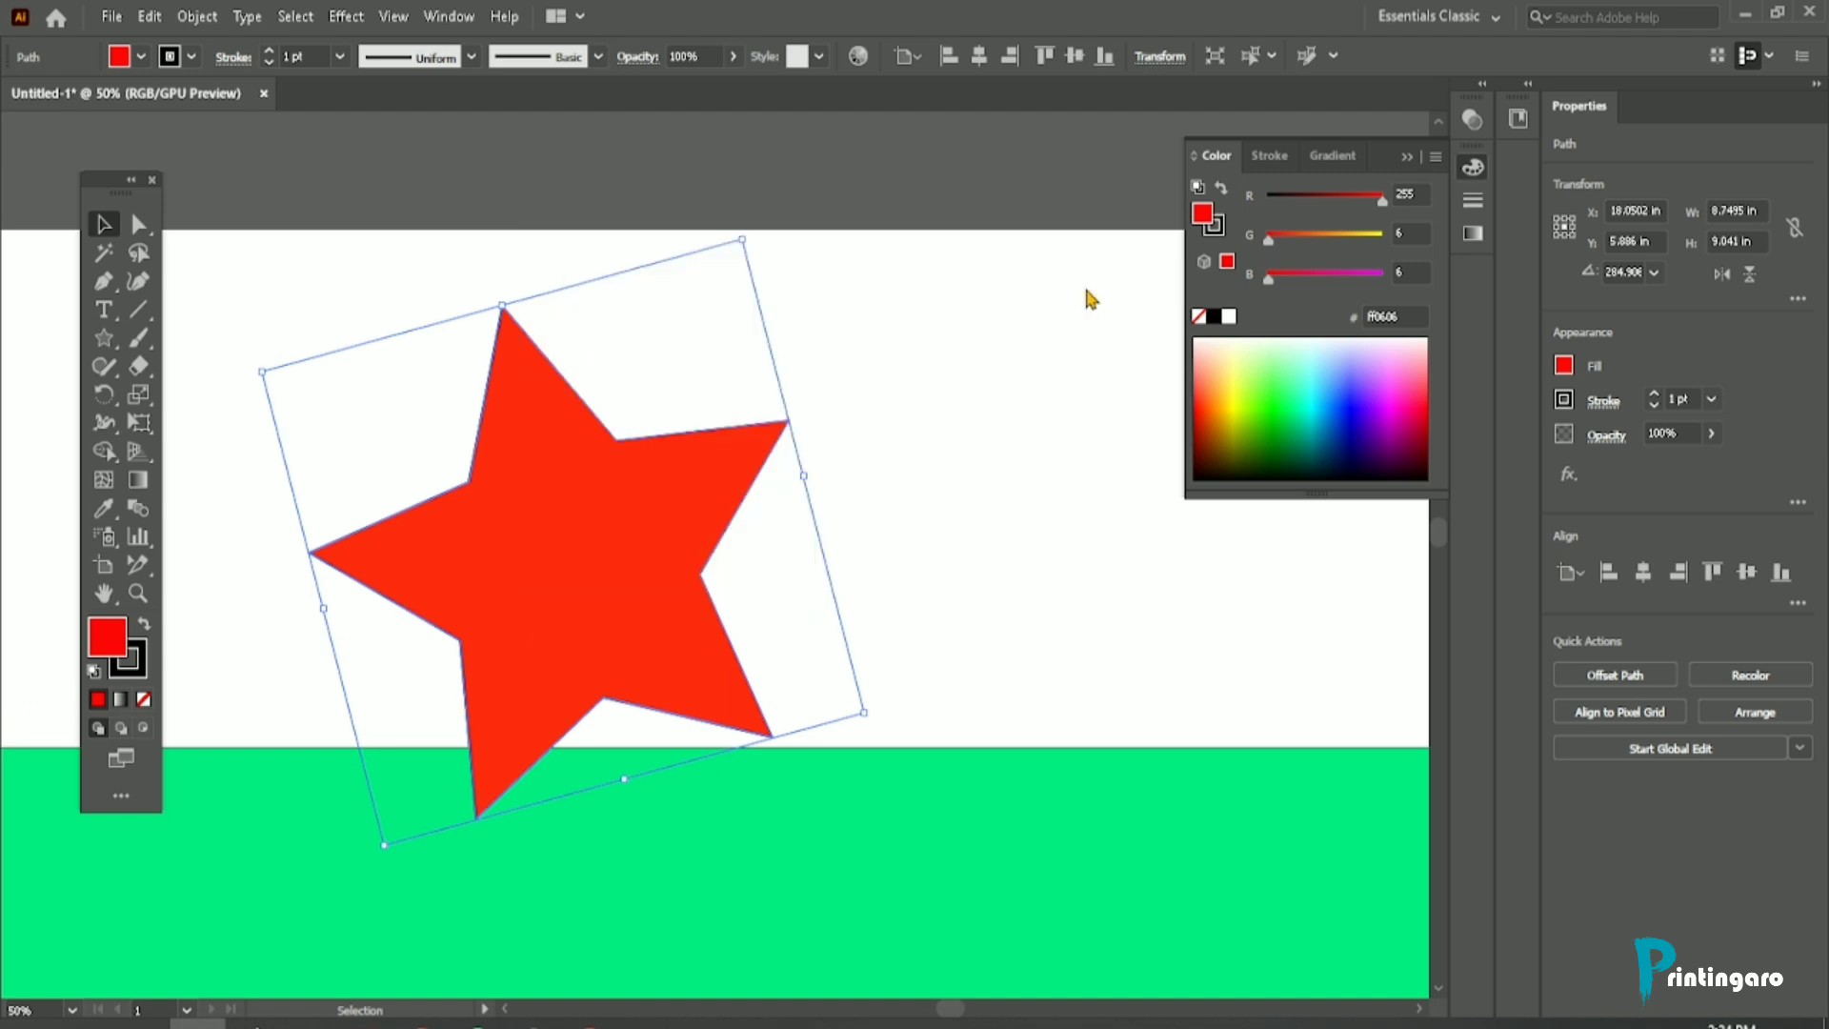
Step: Move the star up and to the right to about X 19.62 in, Y 4.89 in, and undo the green fill
{"action": "left_click", "coordinate": [1001, 401]}
{"action": "left_click_drag", "start_coordinate": [593, 646], "coordinate": [722, 412]}
{"action": "key", "text": "ctrl+z"}
{"action": "key", "text": "ctrl+z"}
{"action": "key", "text": "ctrl+z"}
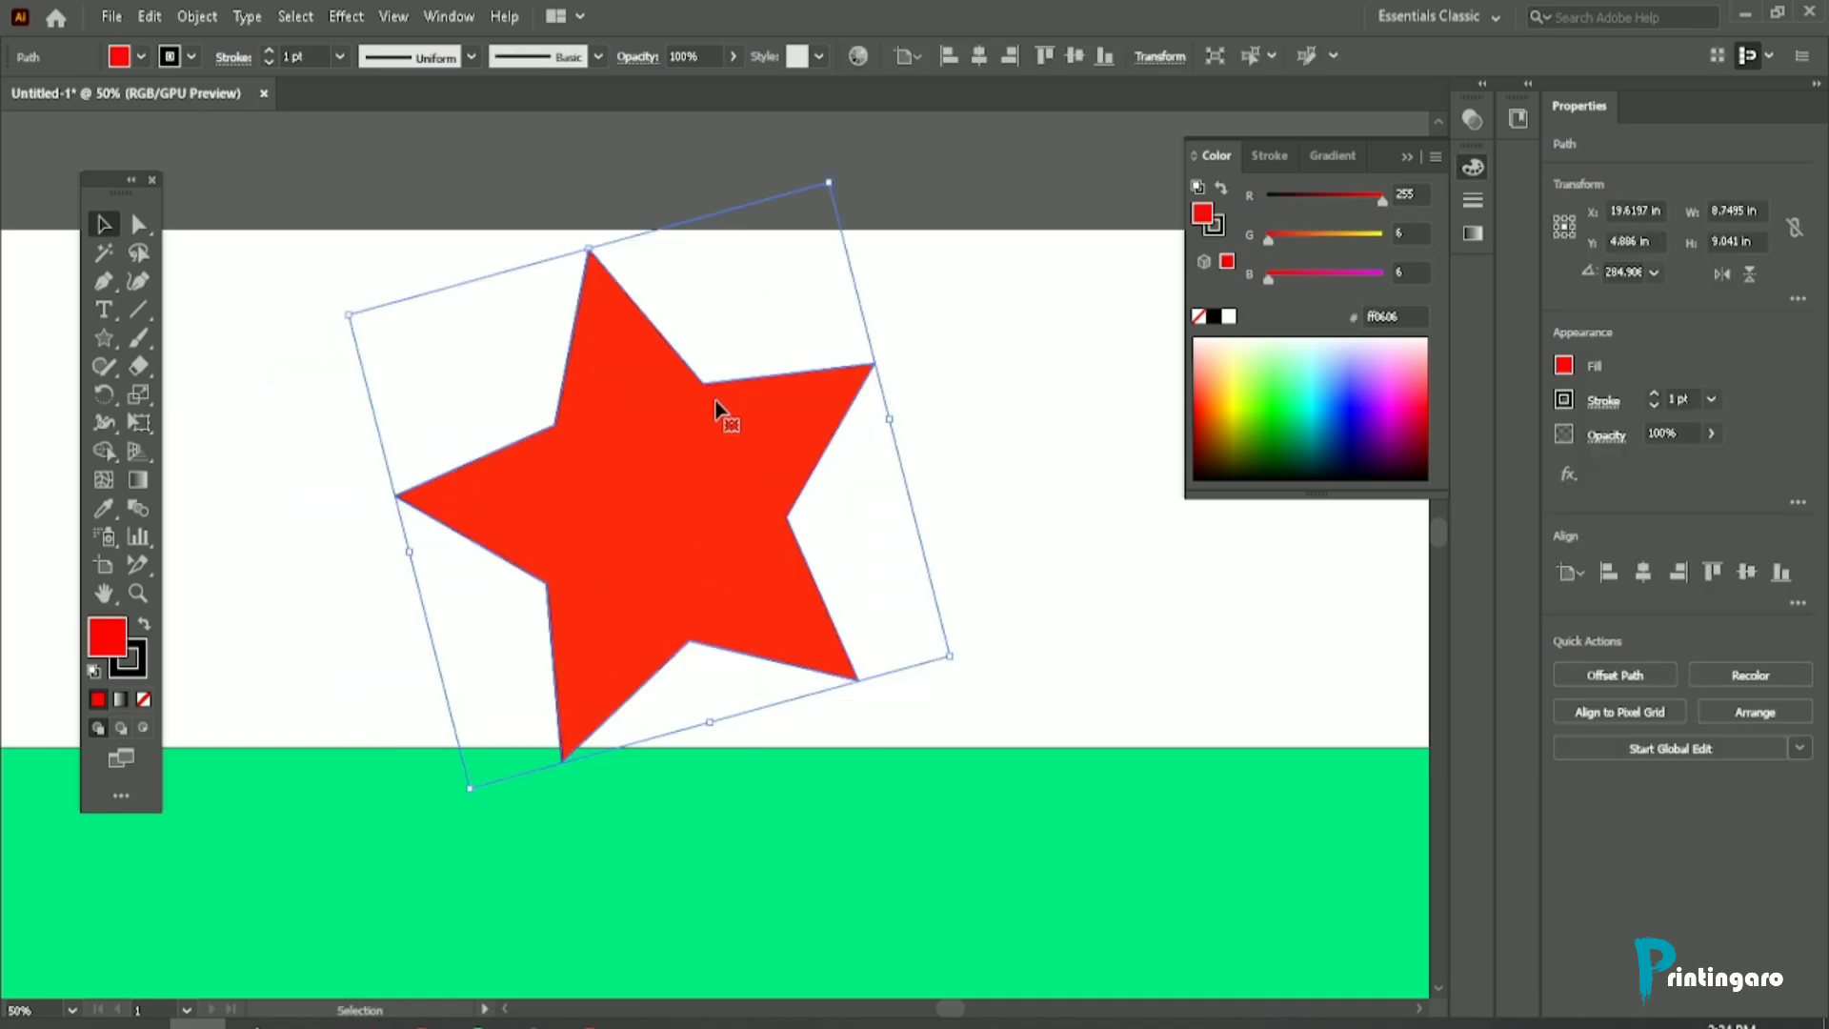
Step: Examine the red star's outline up close and make its stroke the active color attribute
{"action": "scroll", "coordinate": [717, 372], "scroll_direction": "up", "scroll_amount": 8}
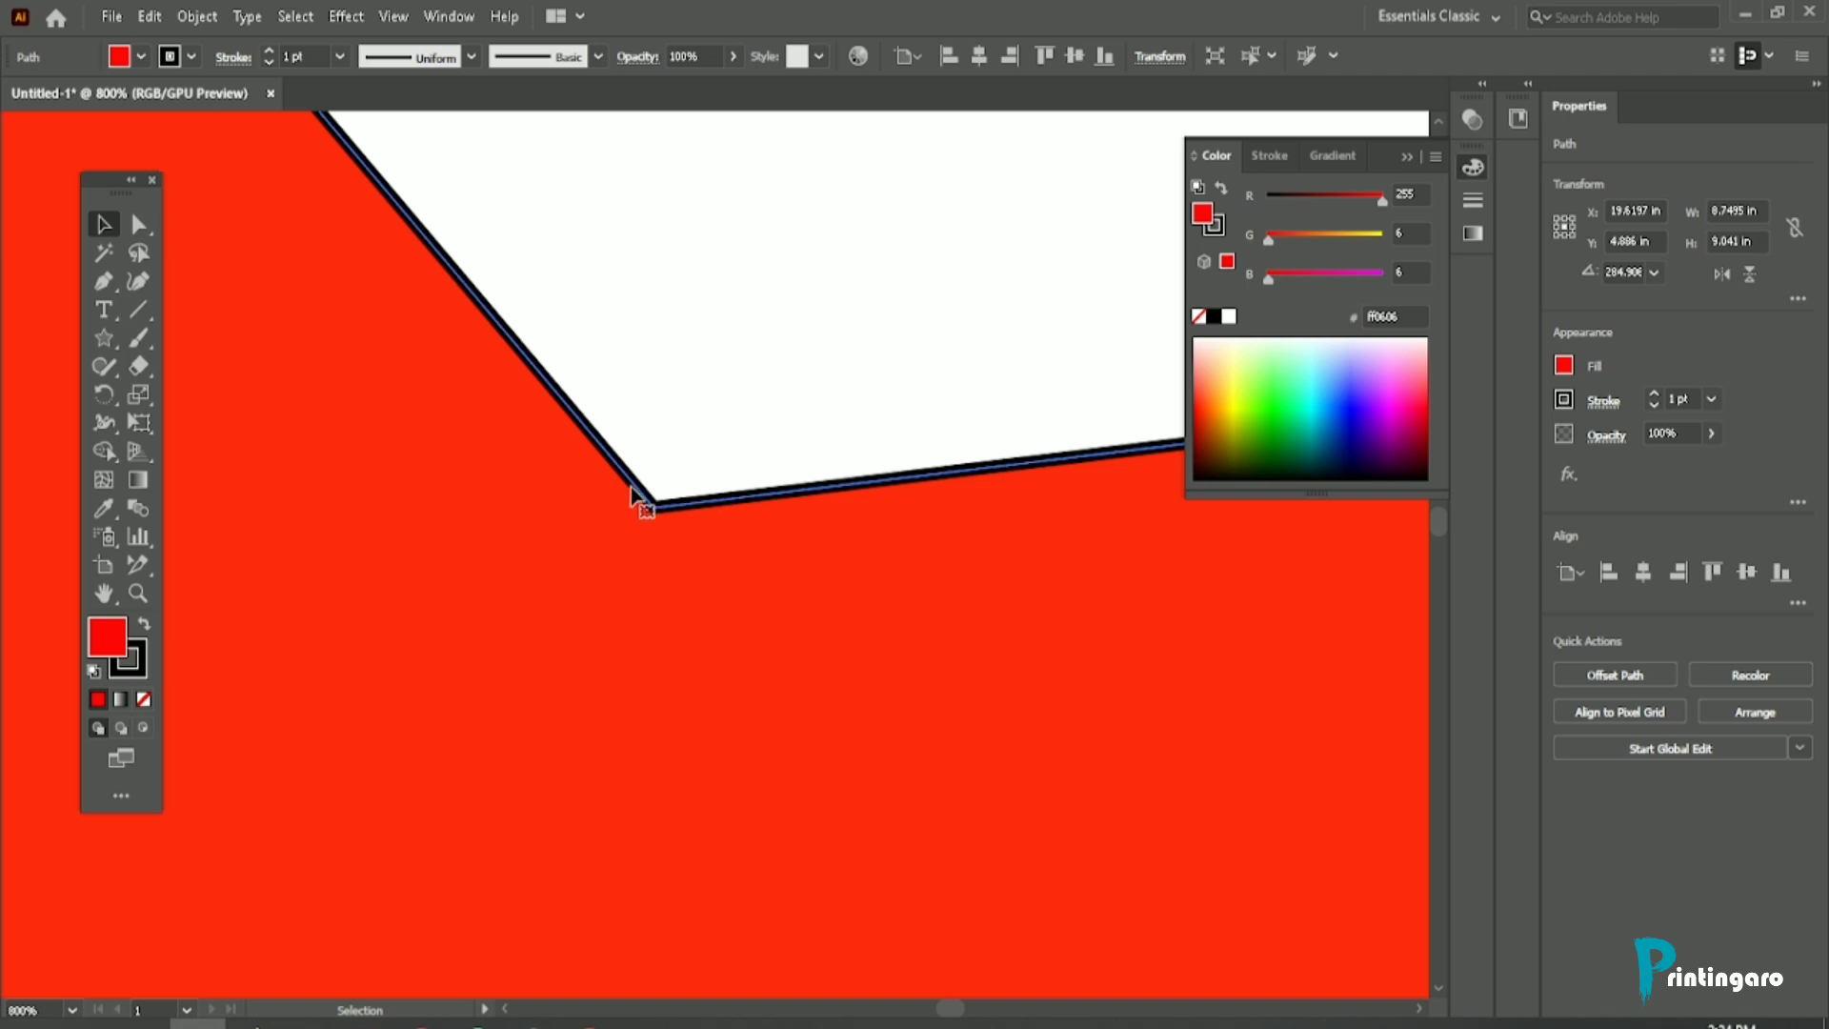
{"action": "scroll", "coordinate": [658, 515], "scroll_direction": "down", "scroll_amount": 5}
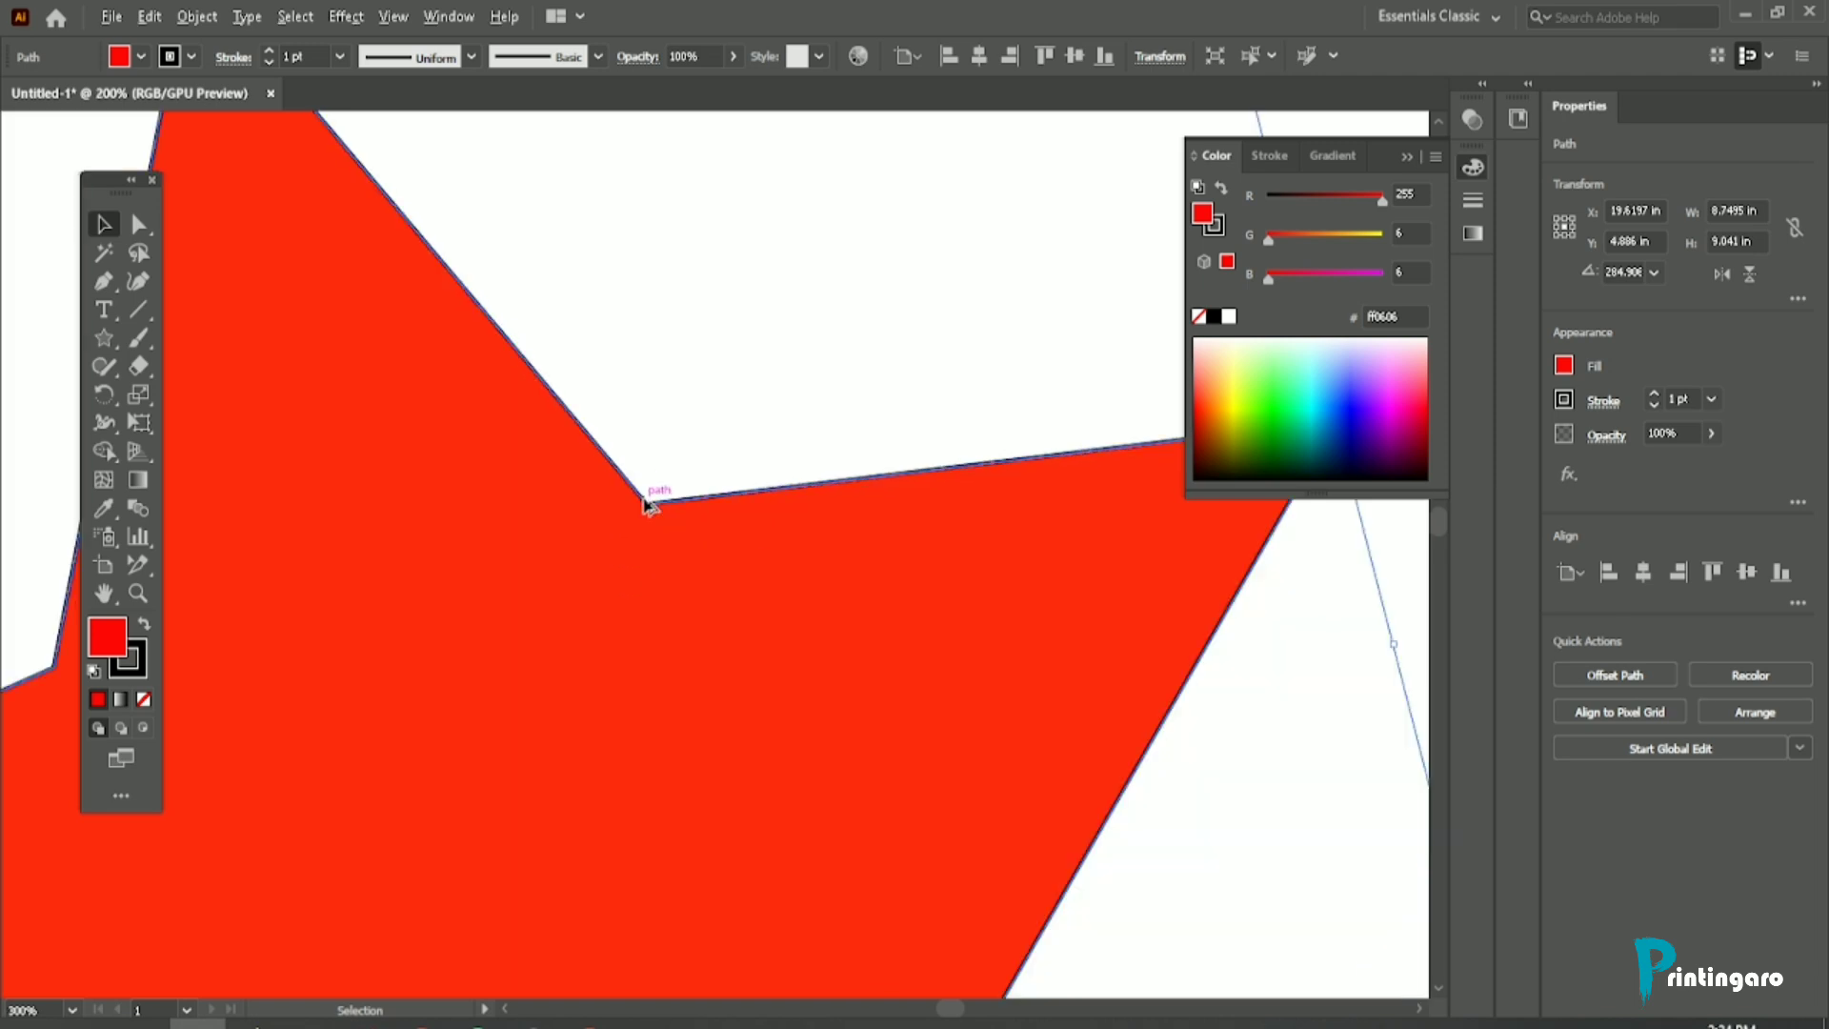
{"action": "scroll", "coordinate": [666, 514], "scroll_direction": "up", "scroll_amount": 2}
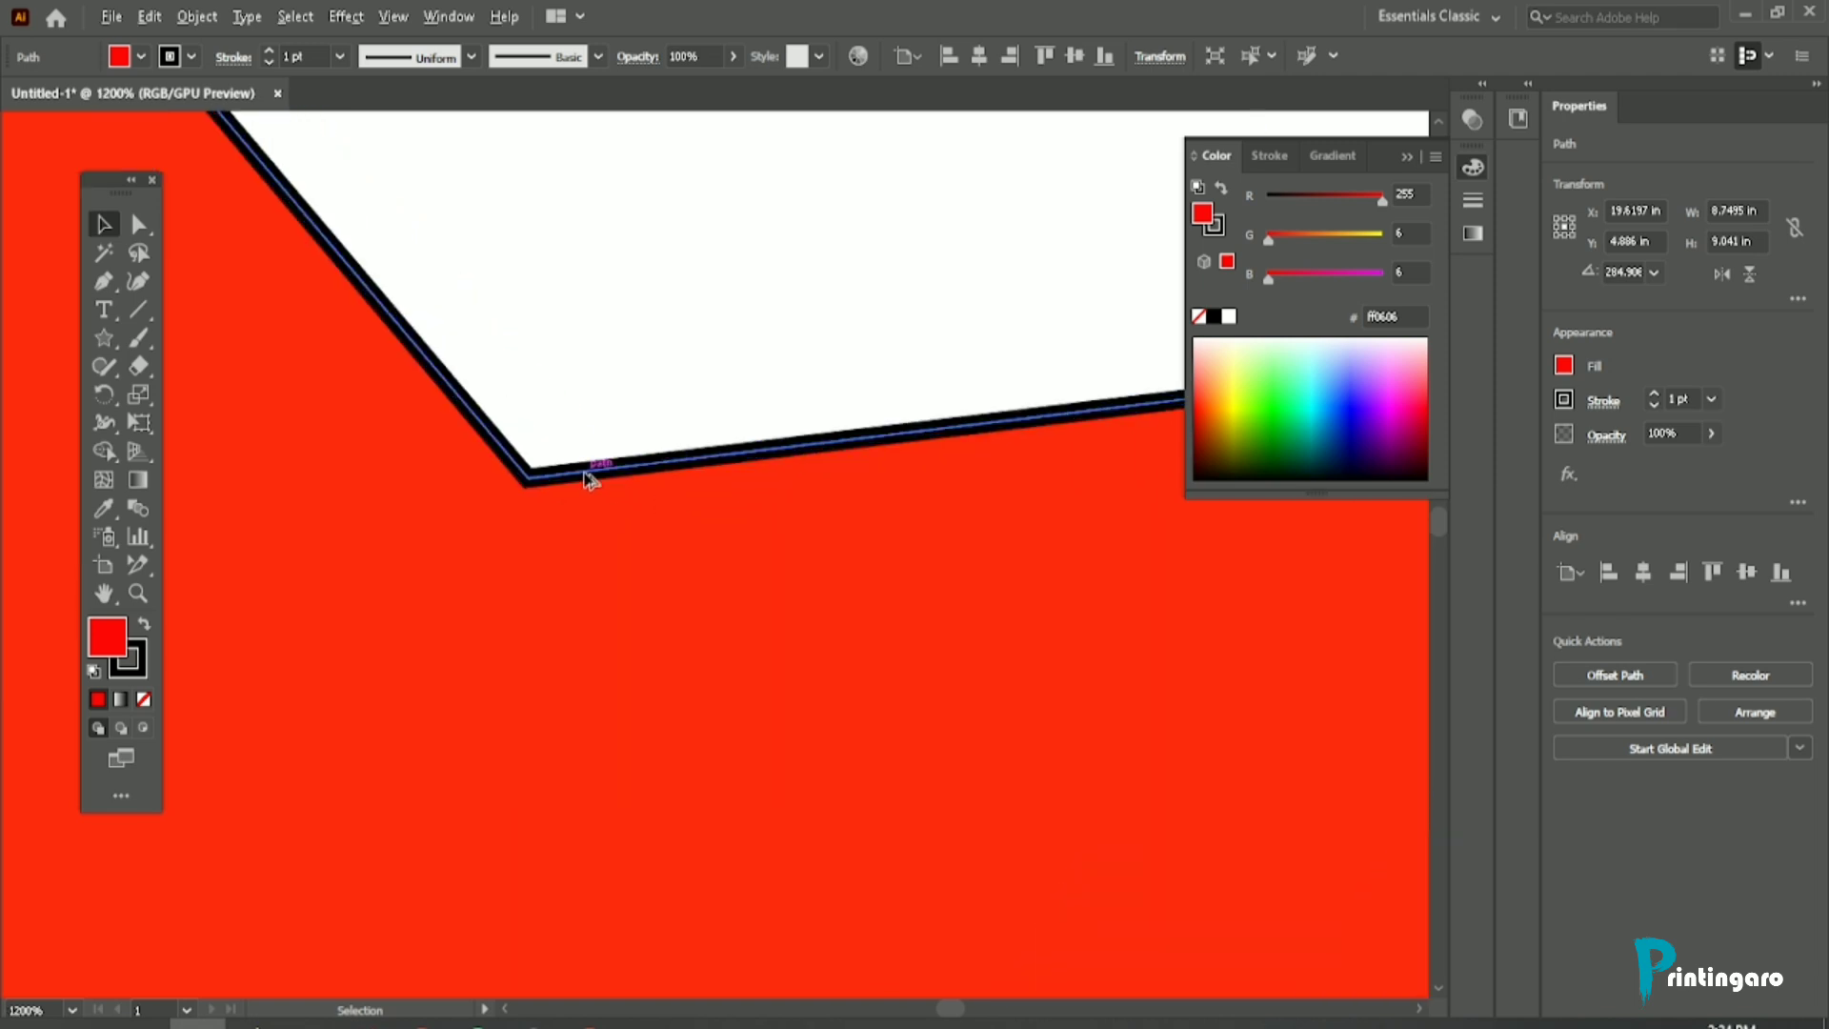
{"action": "scroll", "coordinate": [591, 490], "scroll_direction": "down", "scroll_amount": 3}
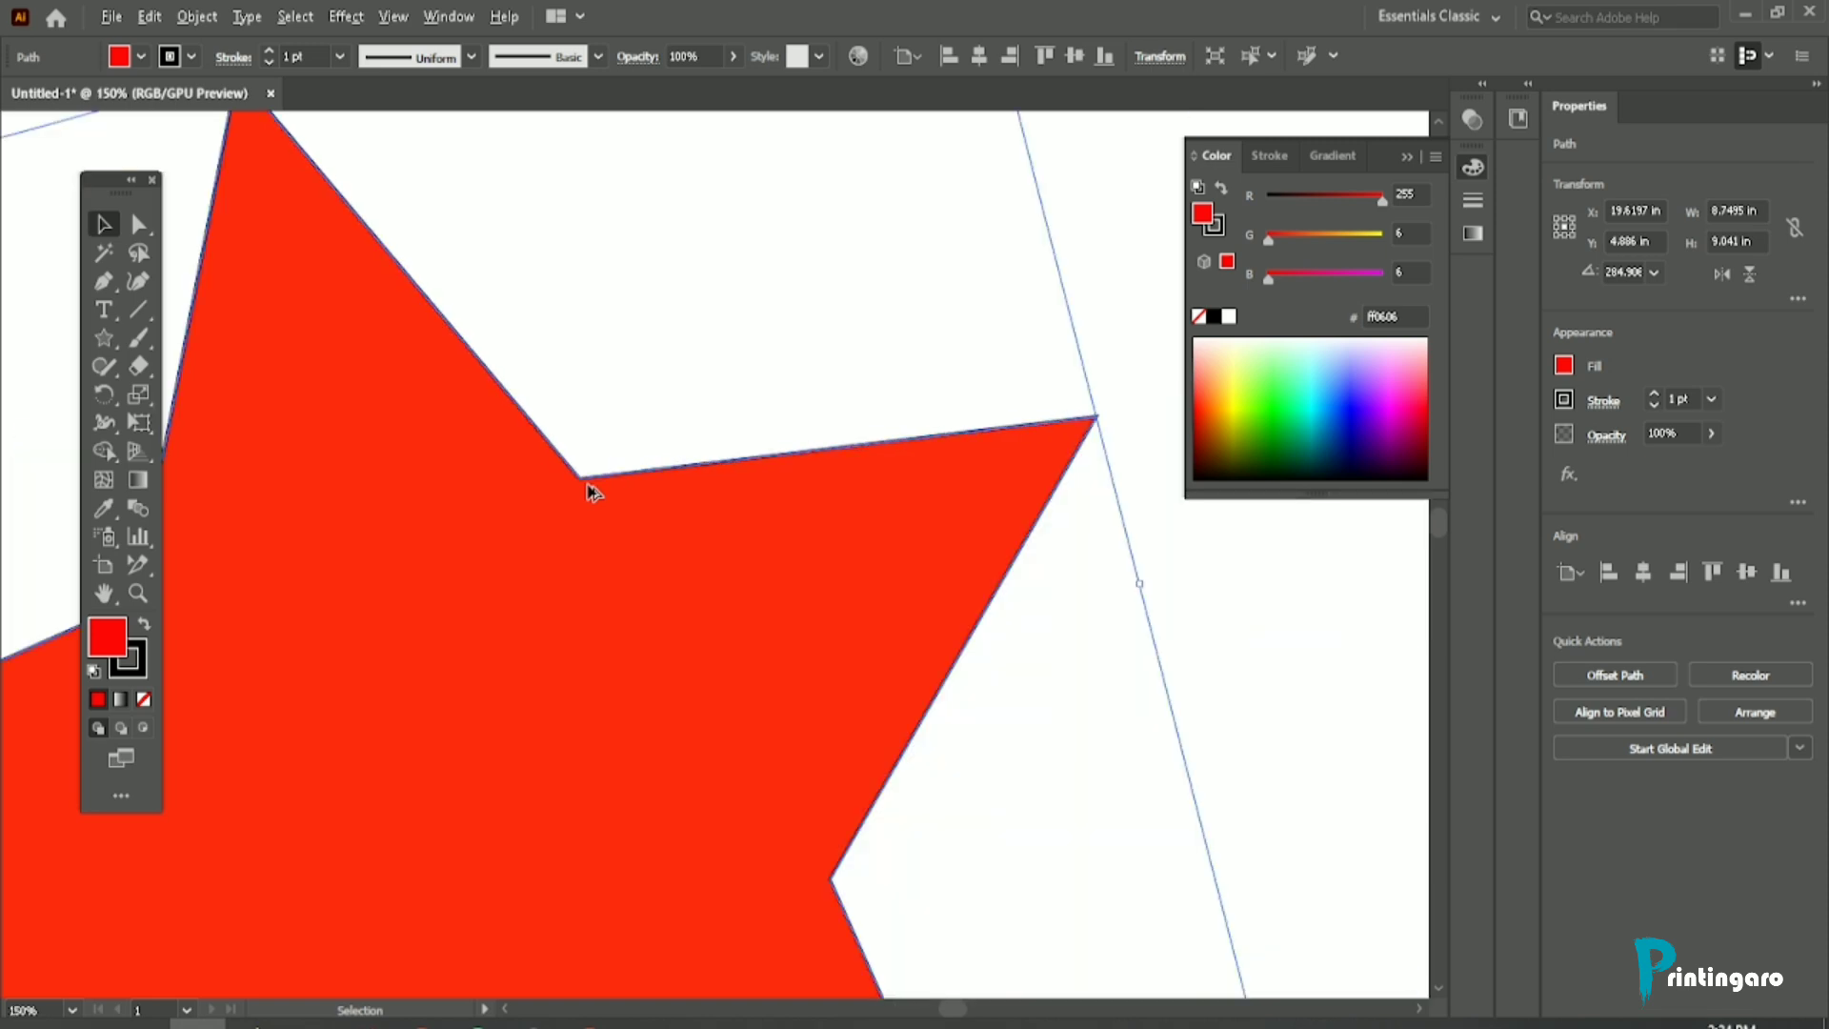
{"action": "left_click", "coordinate": [134, 664]}
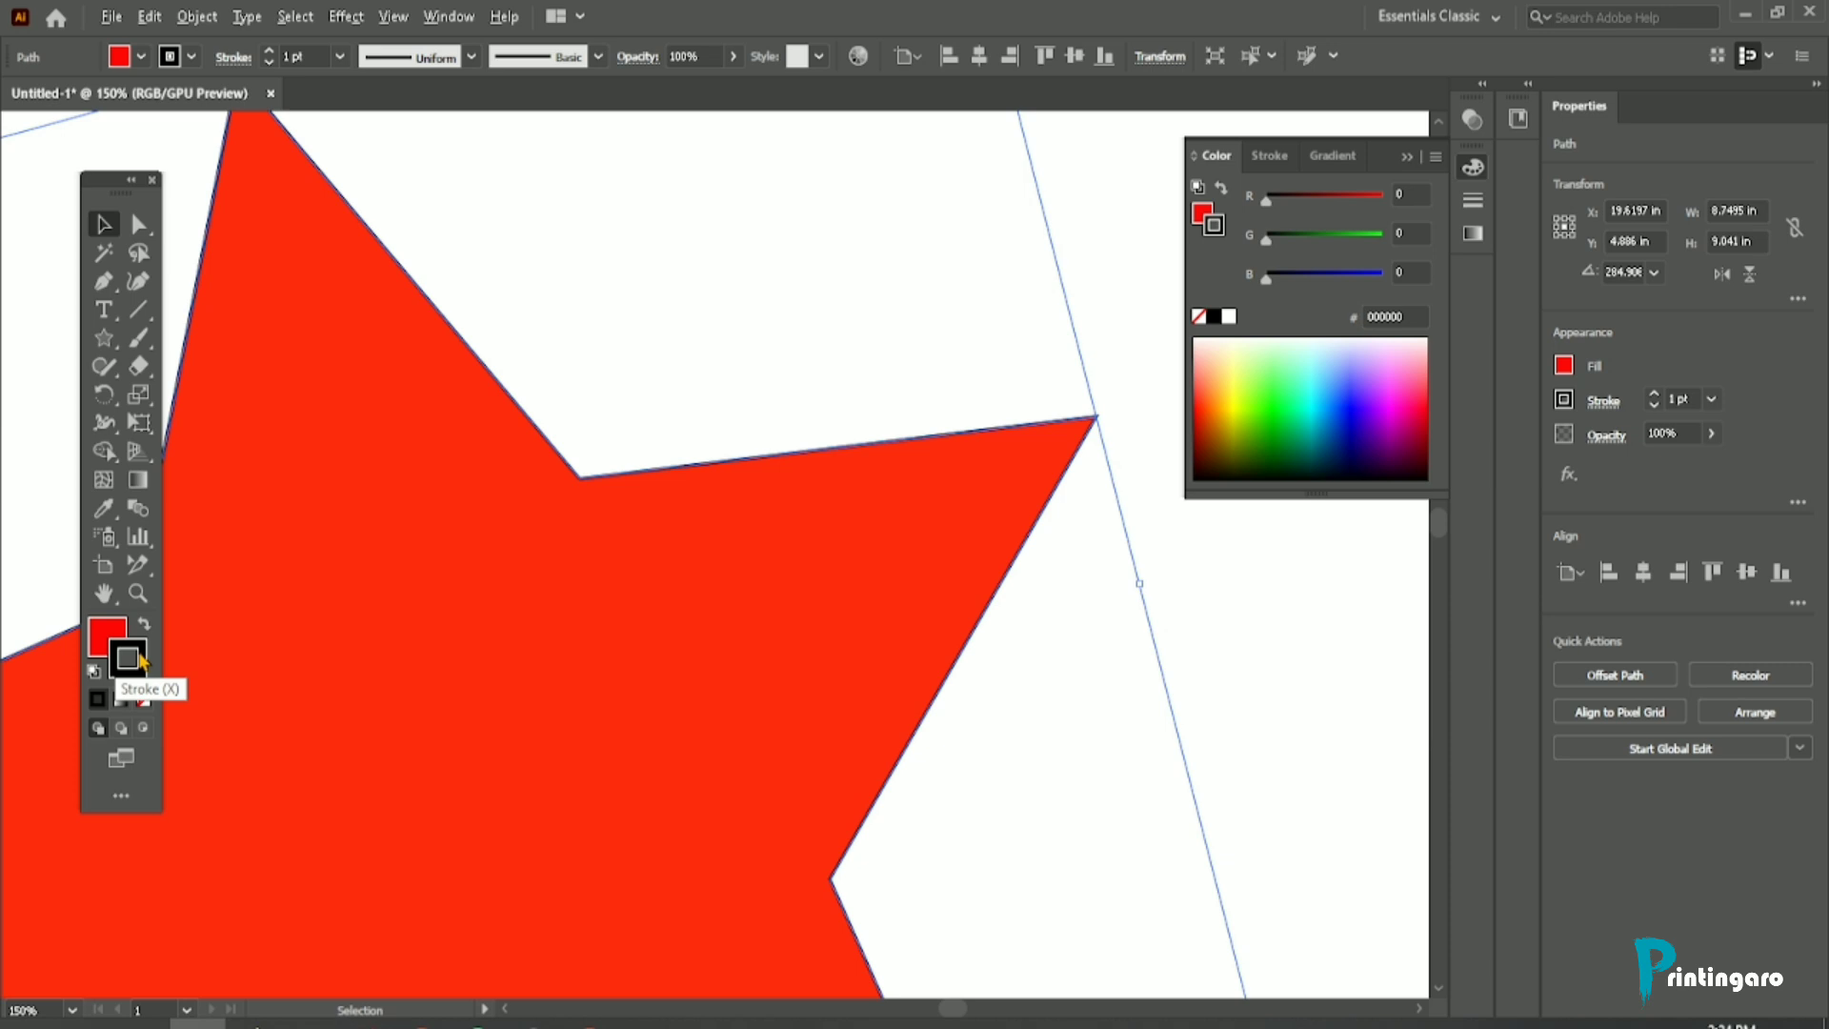
Step: Increase the red star's stroke weight to 8 pt
{"action": "scroll", "coordinate": [760, 478], "scroll_direction": "down", "scroll_amount": 2}
{"action": "scroll", "coordinate": [727, 471], "scroll_direction": "up", "scroll_amount": 2}
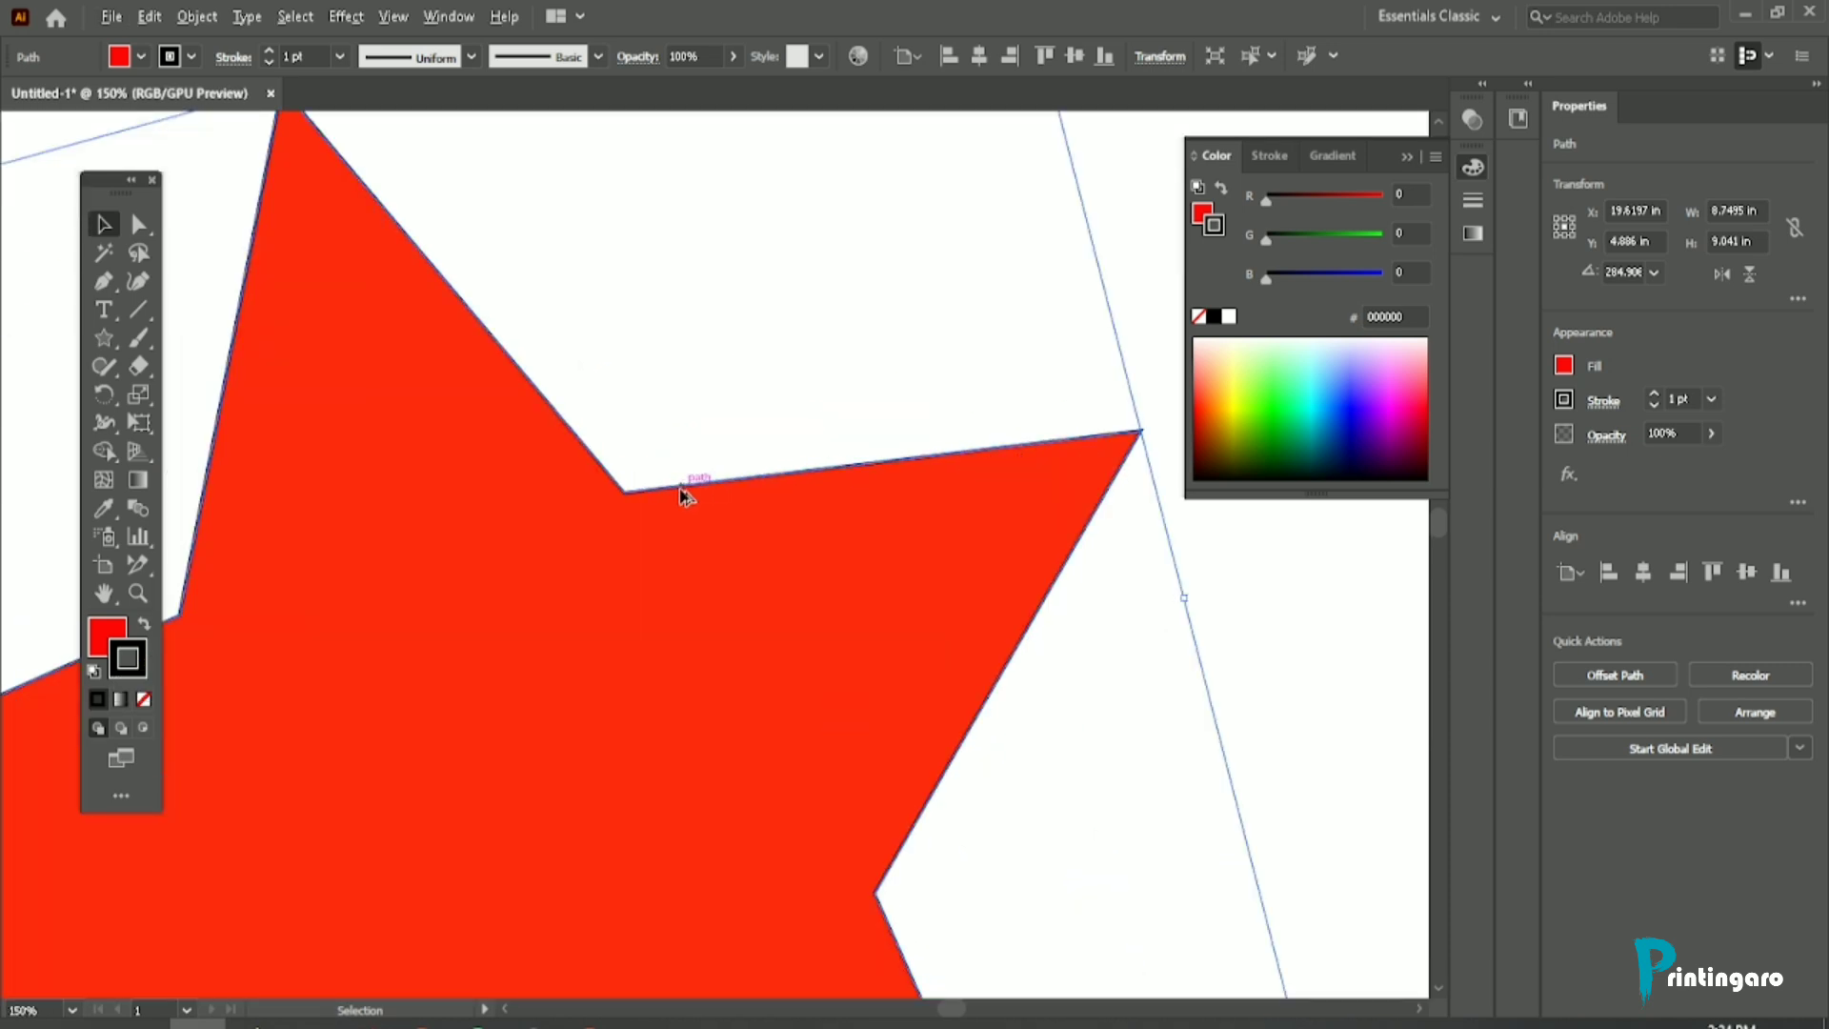
{"action": "scroll", "coordinate": [683, 494], "scroll_direction": "down", "scroll_amount": 1}
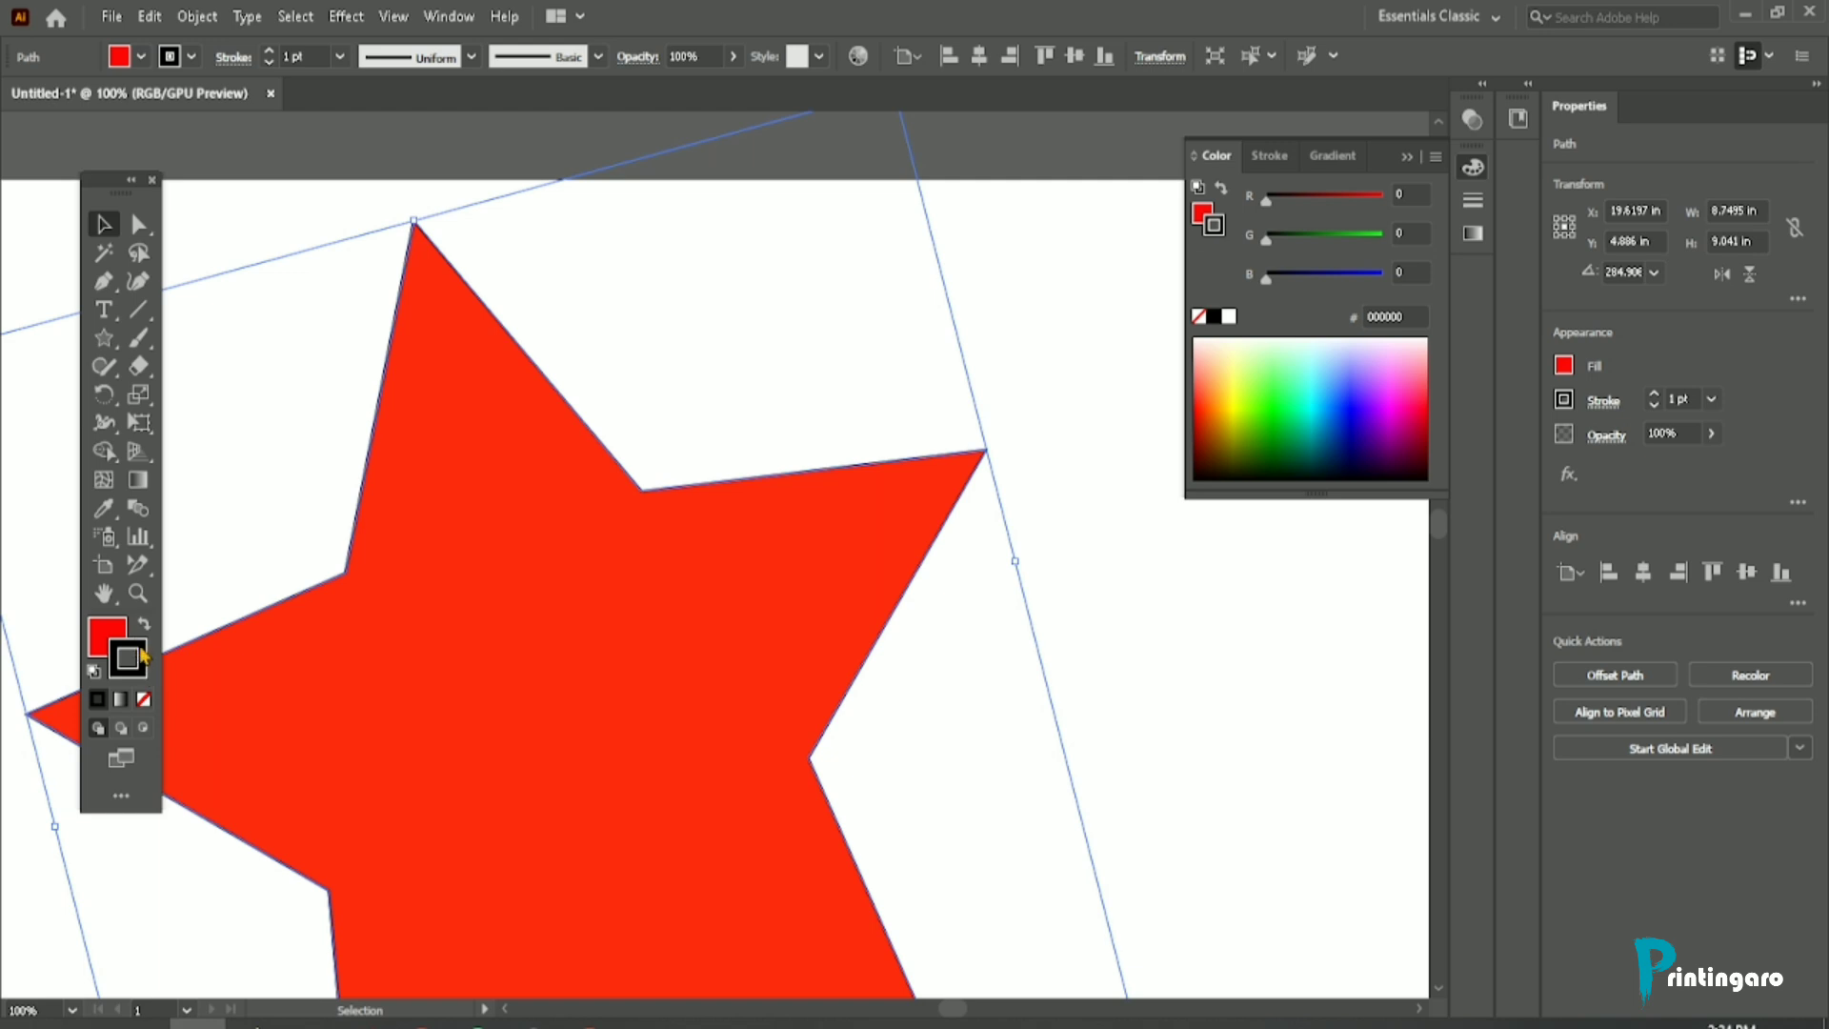
{"action": "left_click", "coordinate": [272, 53]}
{"action": "left_click", "coordinate": [272, 53]}
{"action": "left_click", "coordinate": [272, 53]}
{"action": "left_click", "coordinate": [272, 53]}
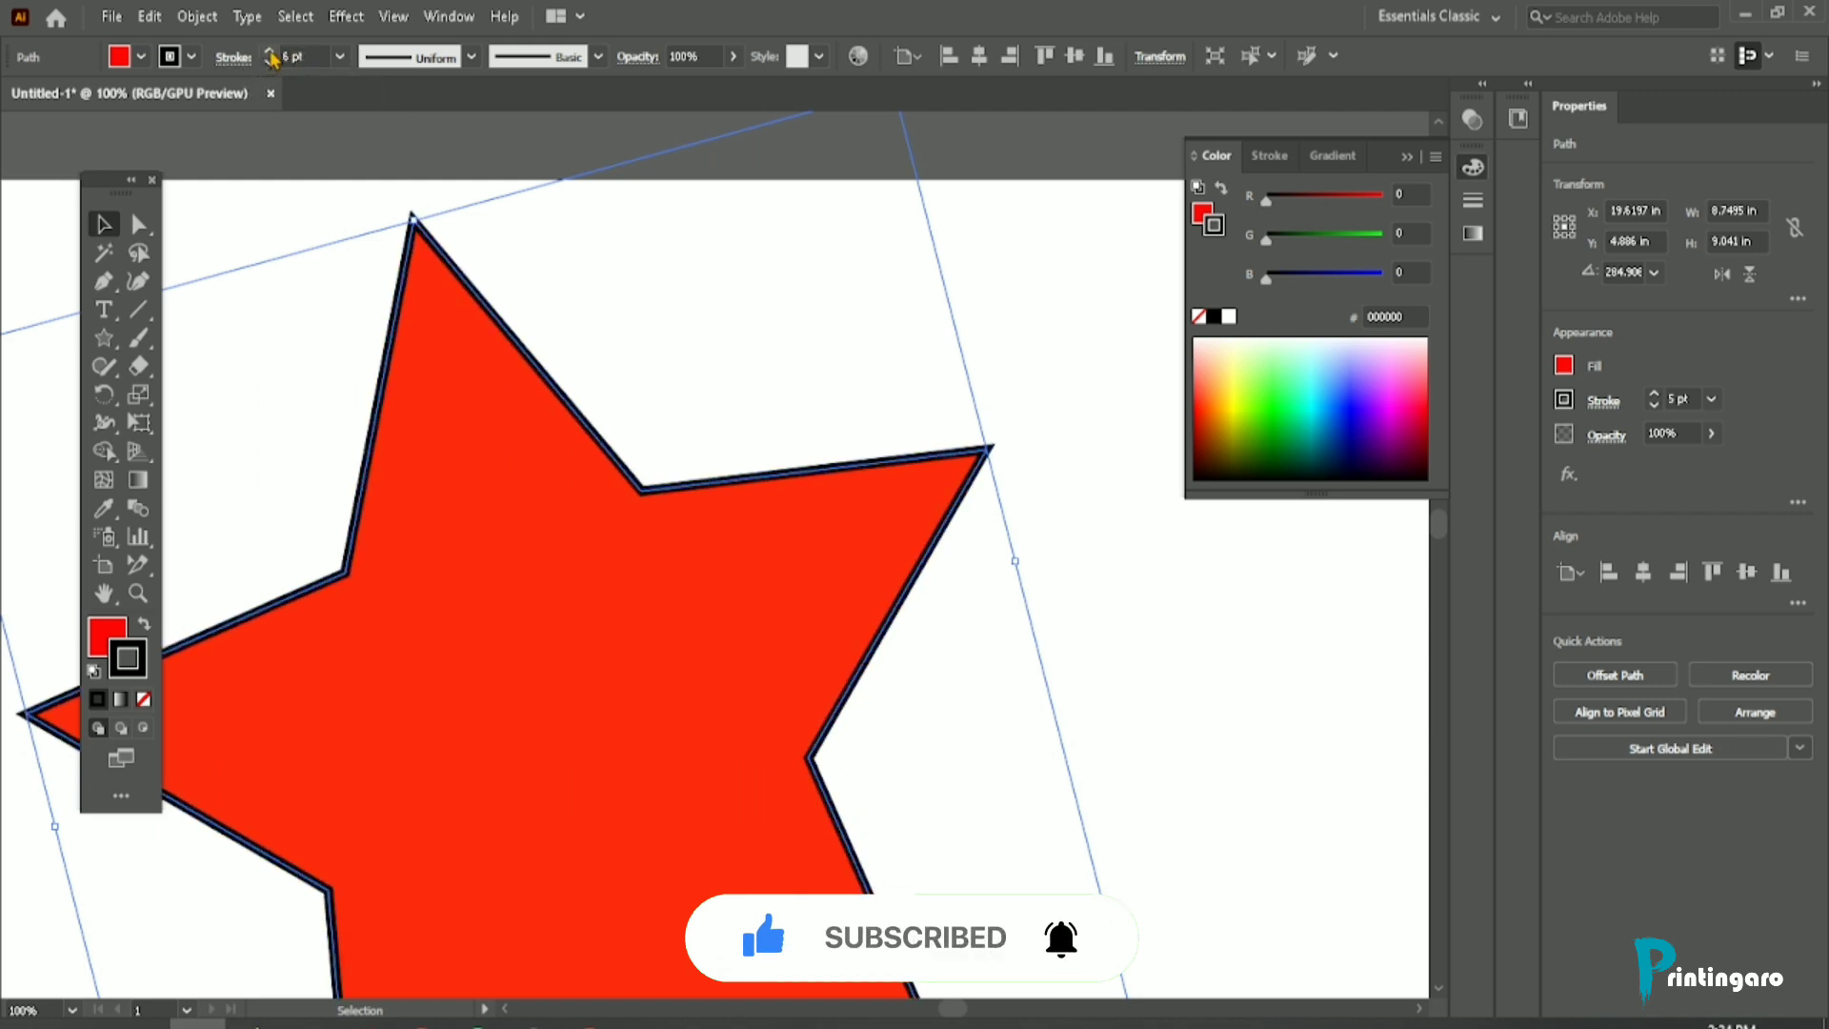
{"action": "left_click", "coordinate": [272, 54]}
{"action": "left_click", "coordinate": [272, 53]}
{"action": "left_click", "coordinate": [272, 54]}
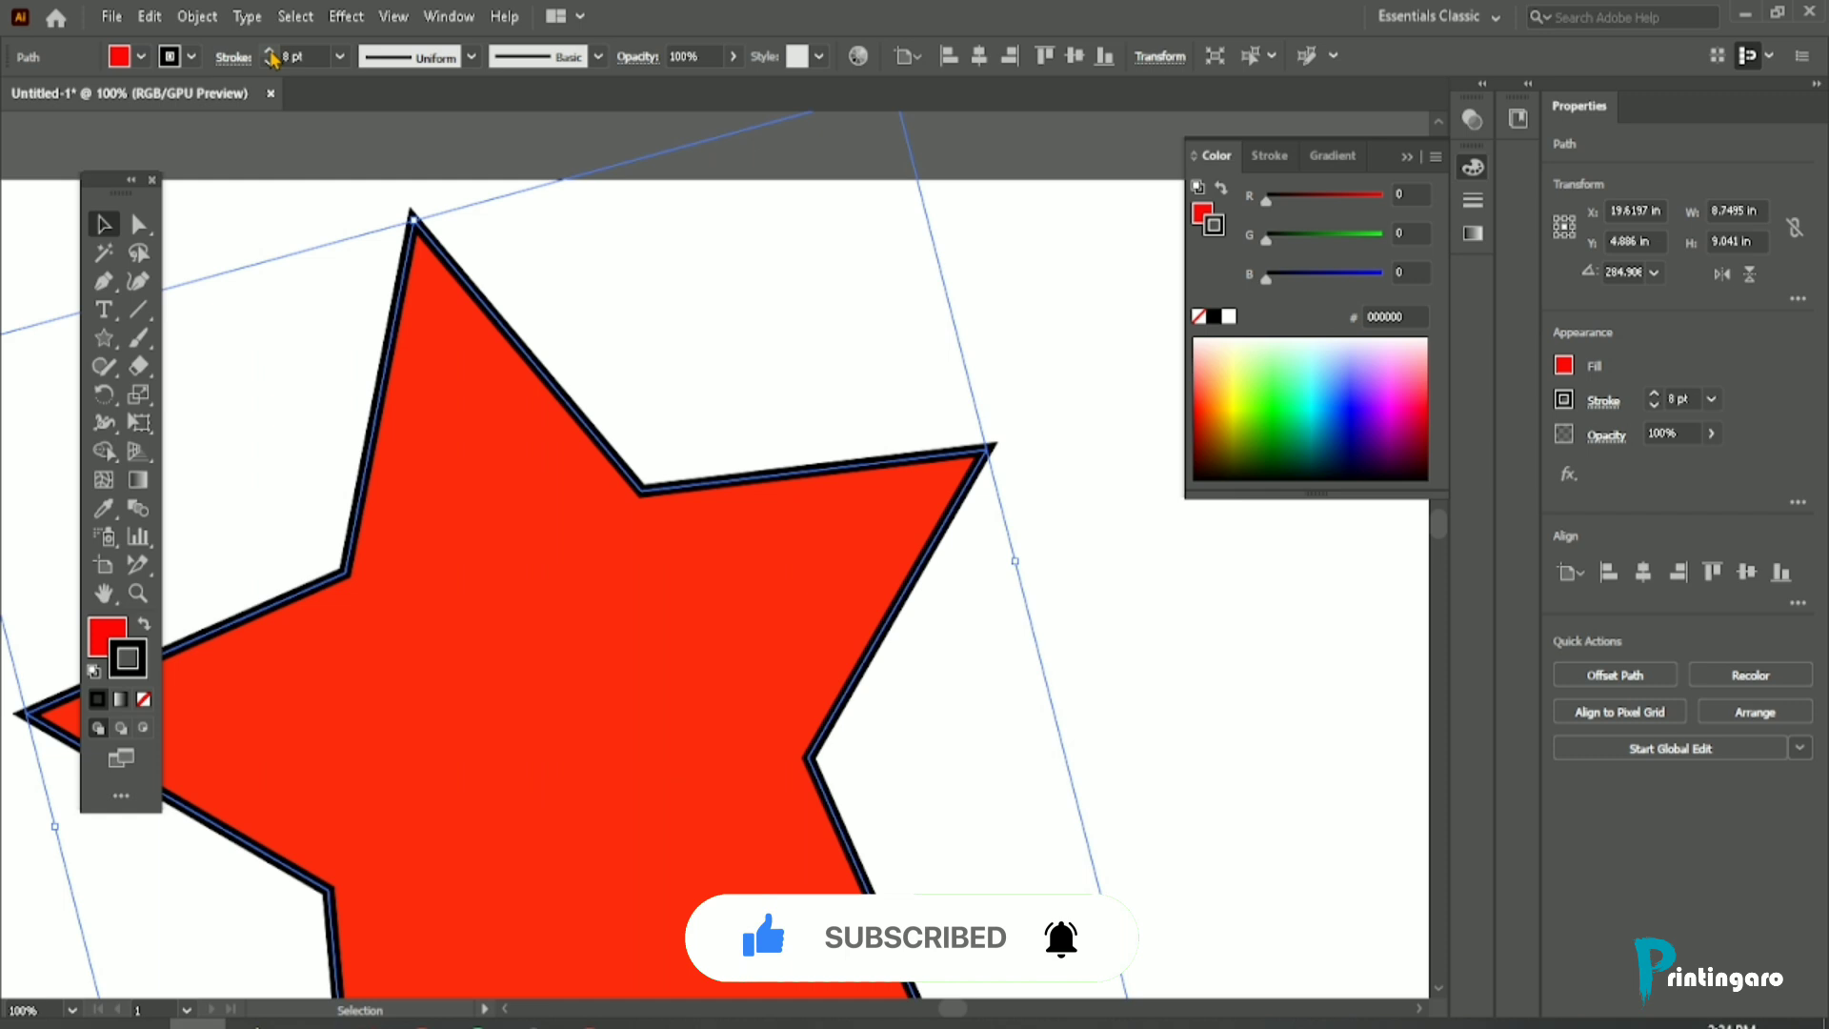
Step: Reduce the red star's stroke weight to 4 pt
{"action": "left_click", "coordinate": [270, 62]}
{"action": "left_click", "coordinate": [271, 62]}
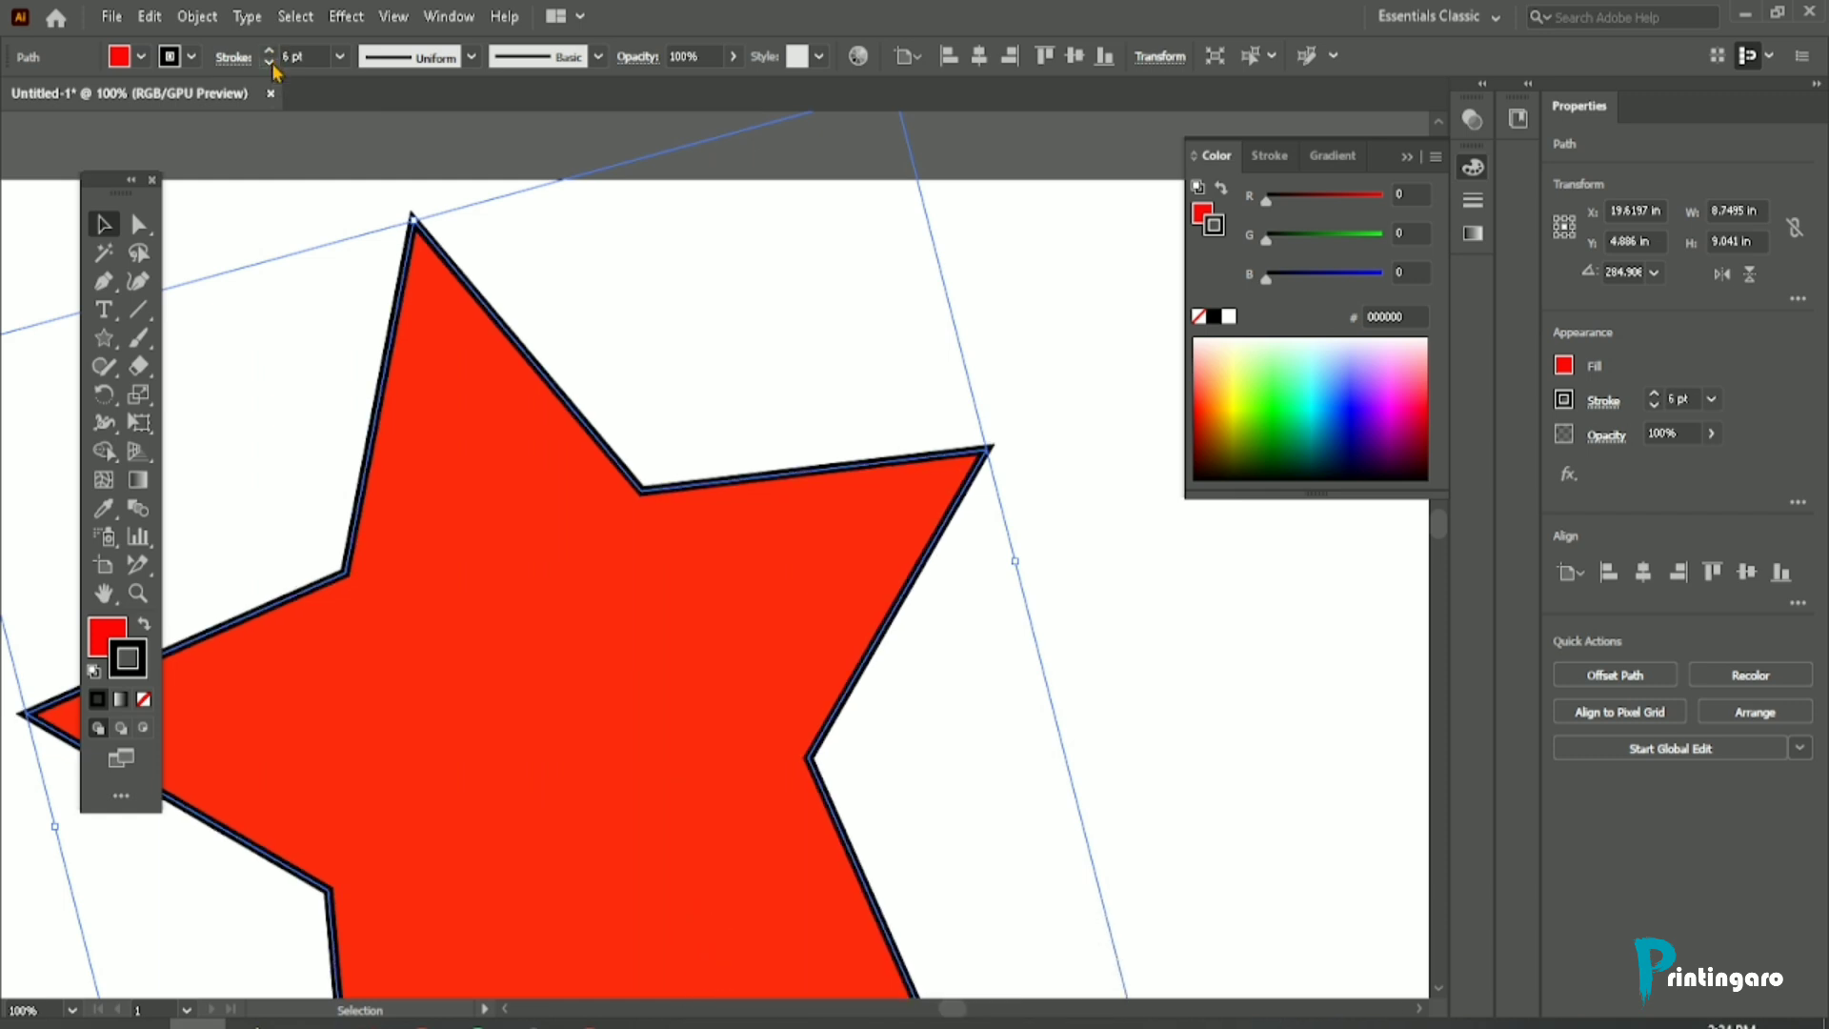
{"action": "left_click", "coordinate": [271, 62]}
{"action": "left_click", "coordinate": [272, 61]}
{"action": "left_click", "coordinate": [272, 62]}
{"action": "left_click", "coordinate": [271, 50]}
{"action": "left_click", "coordinate": [271, 50]}
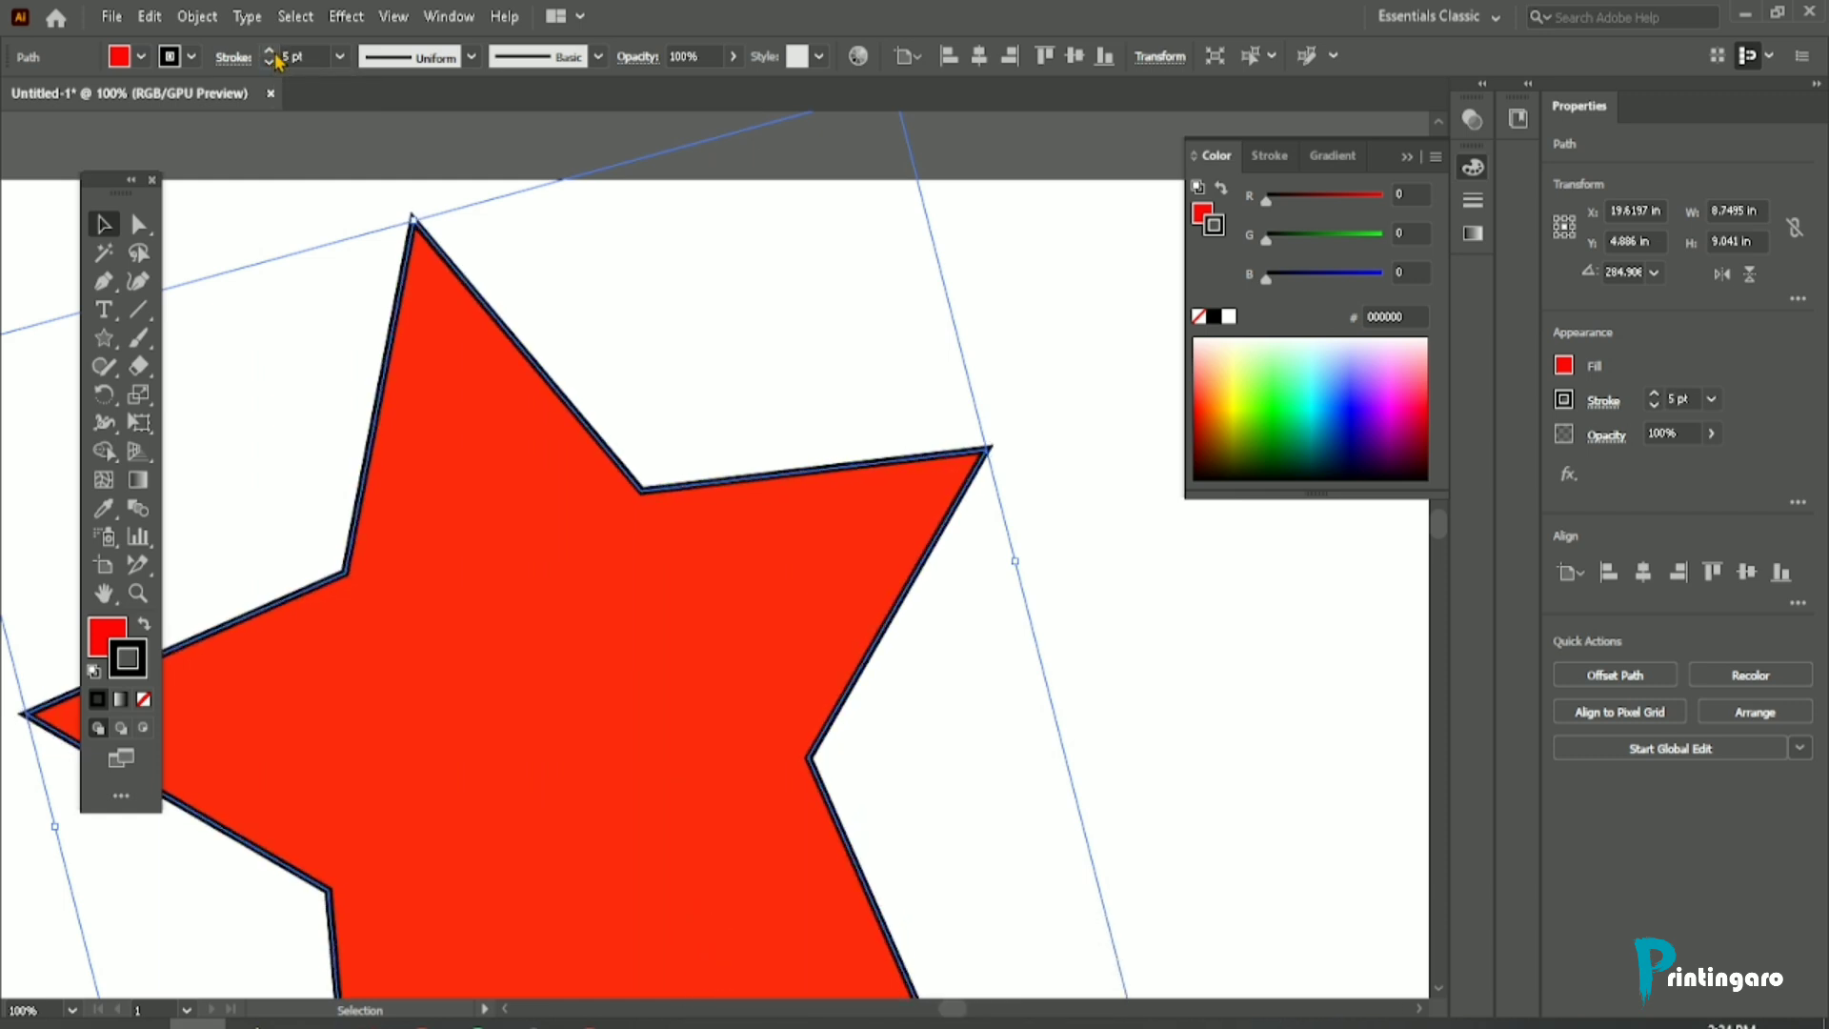
{"action": "left_click", "coordinate": [270, 50]}
{"action": "left_click", "coordinate": [270, 50]}
{"action": "left_click", "coordinate": [270, 63]}
{"action": "left_click", "coordinate": [270, 63]}
{"action": "left_click", "coordinate": [271, 63]}
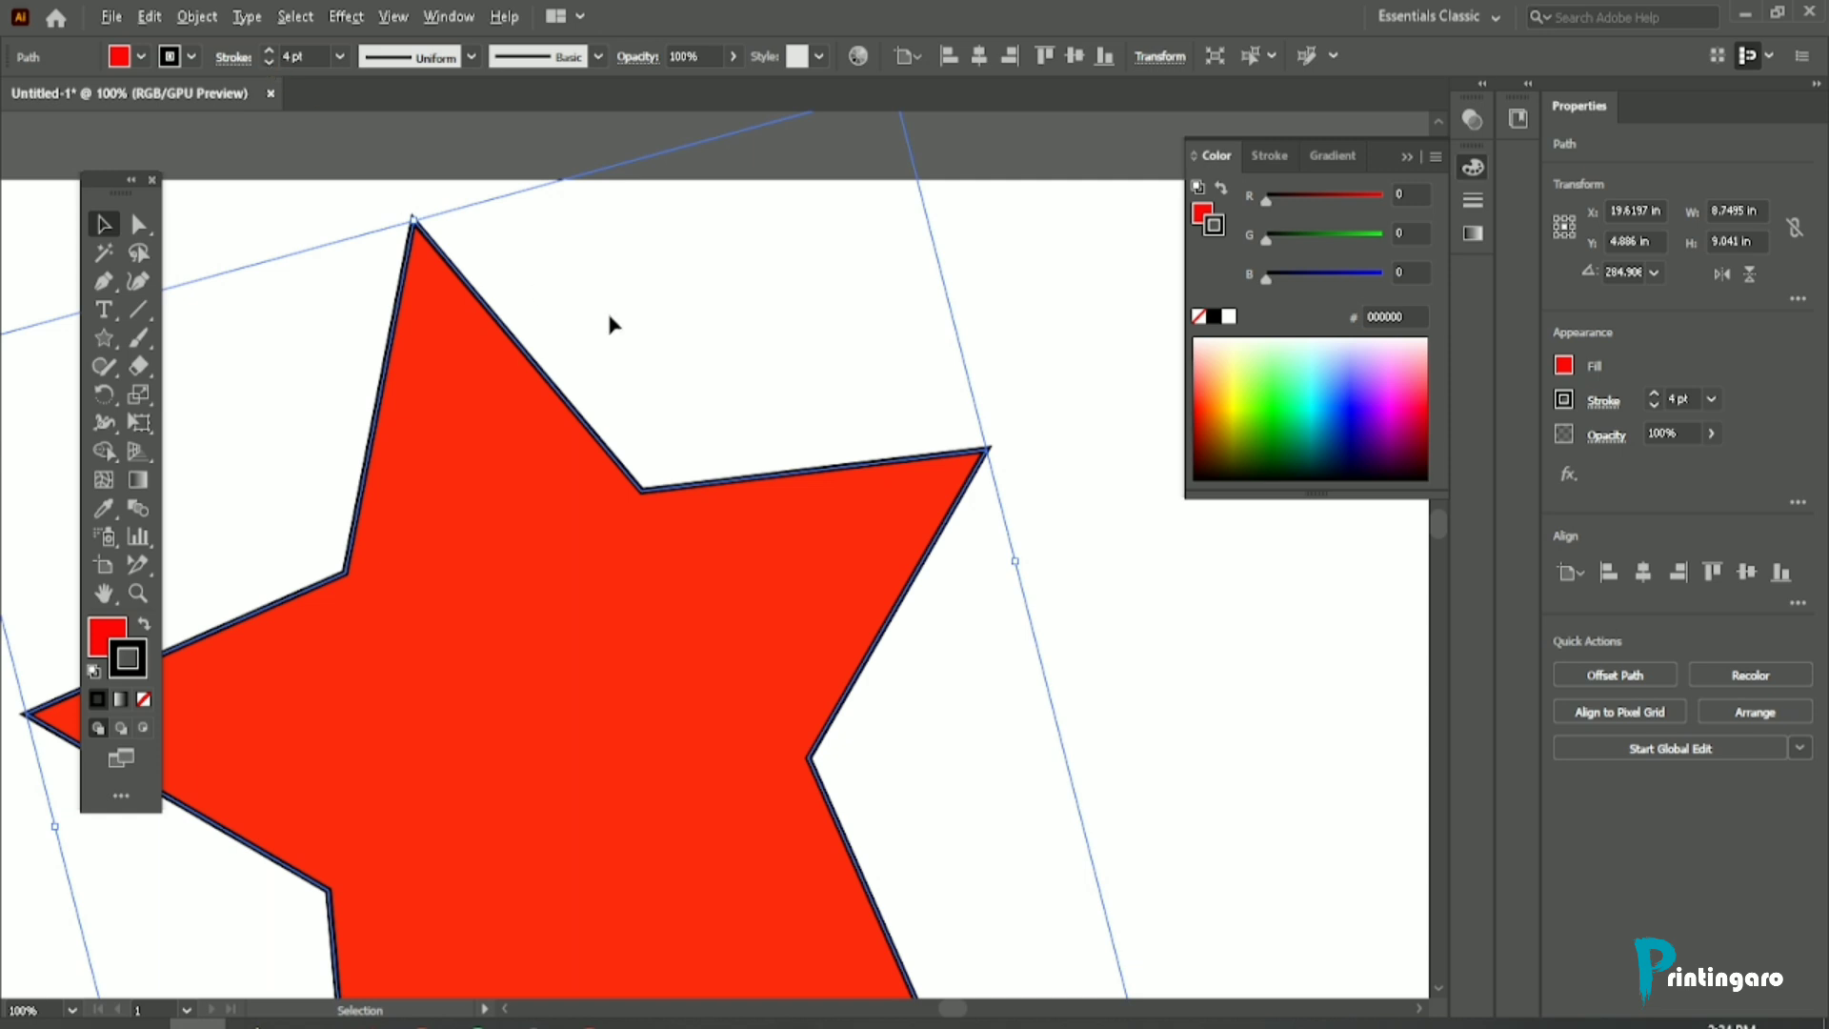
Step: Apply a round join to the star's stroke corners, and switch them back to a miter join
{"action": "scroll", "coordinate": [609, 324], "scroll_direction": "down", "scroll_amount": 1}
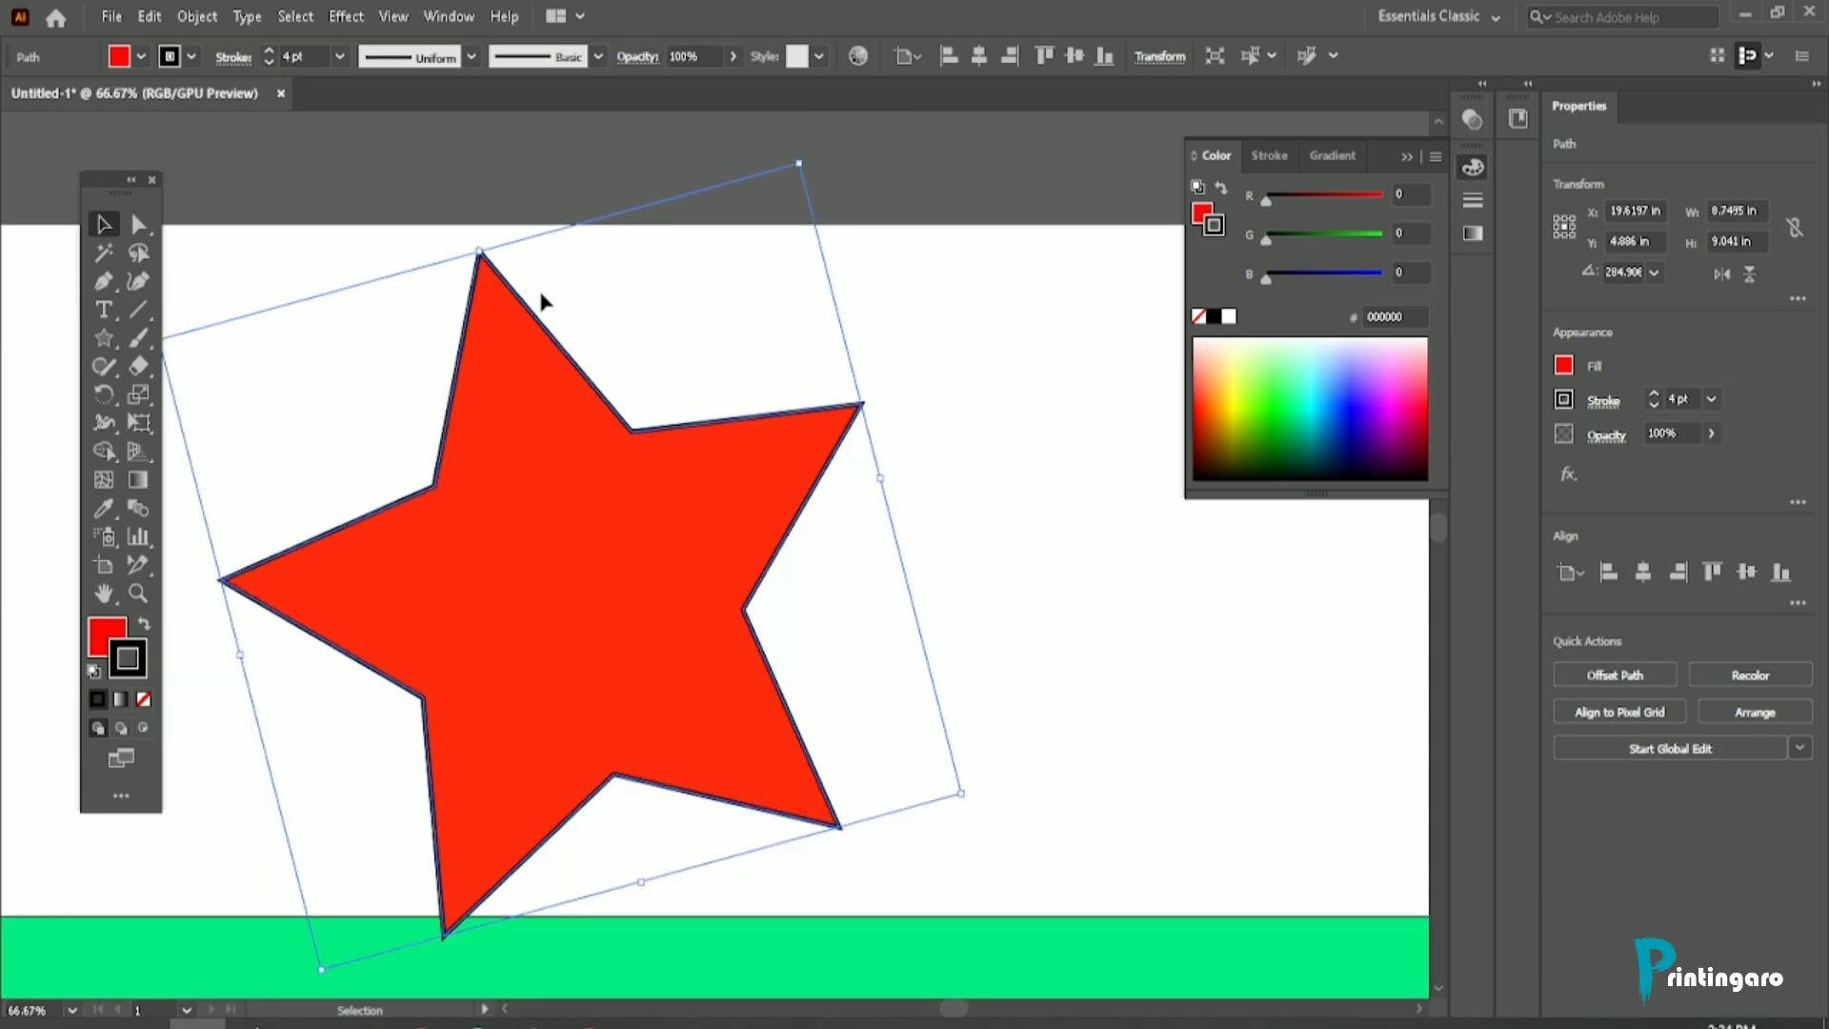
{"action": "left_click", "coordinate": [233, 58]}
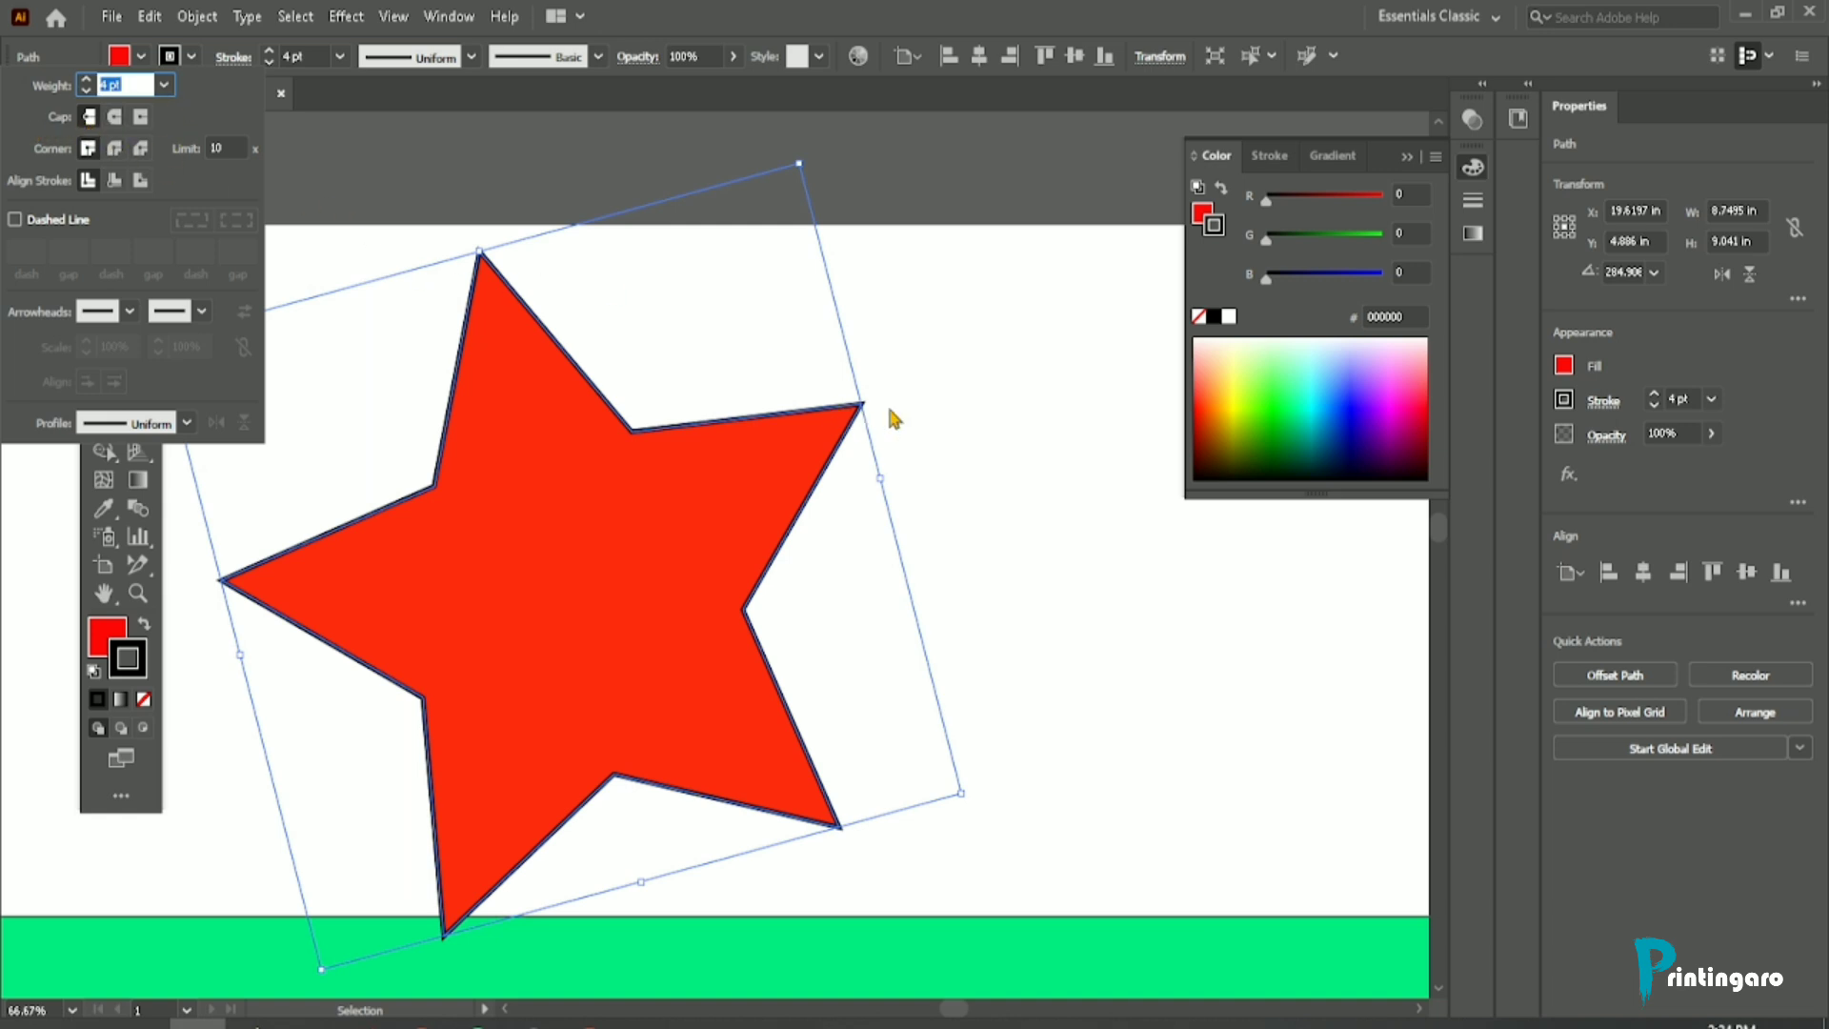
{"action": "left_click", "coordinate": [115, 149]}
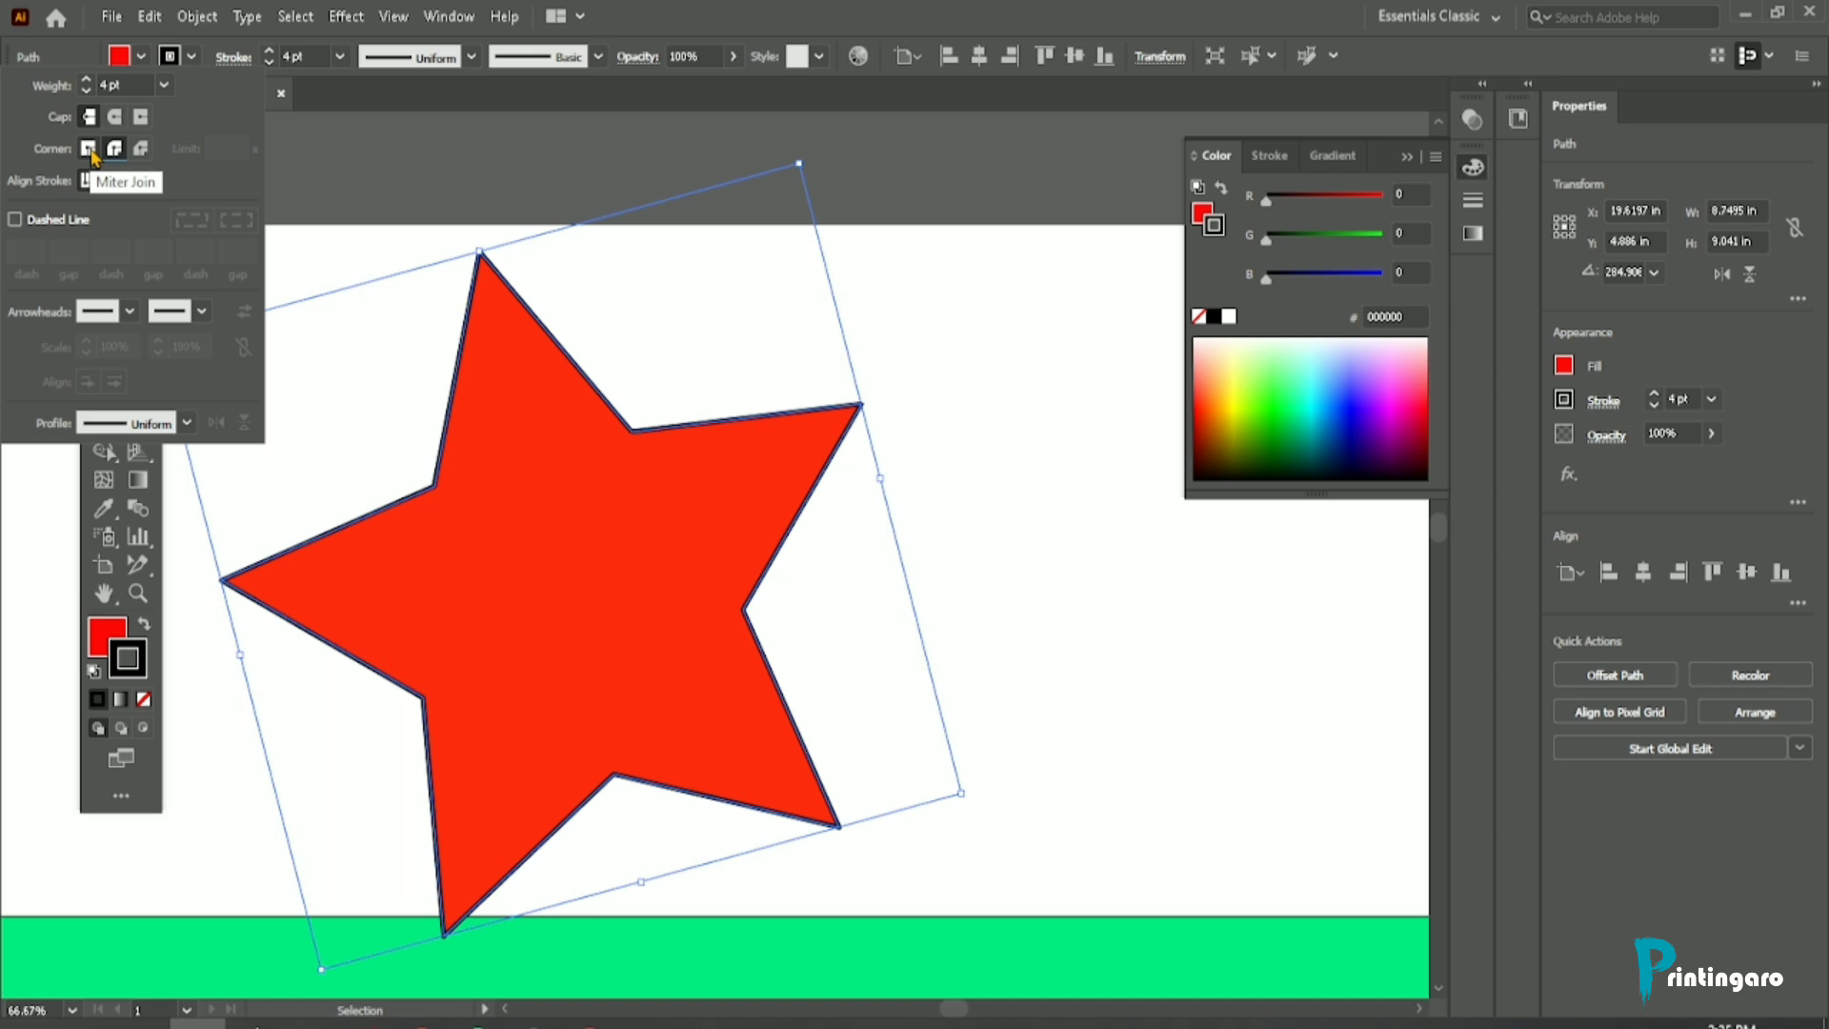
{"action": "left_click", "coordinate": [89, 149]}
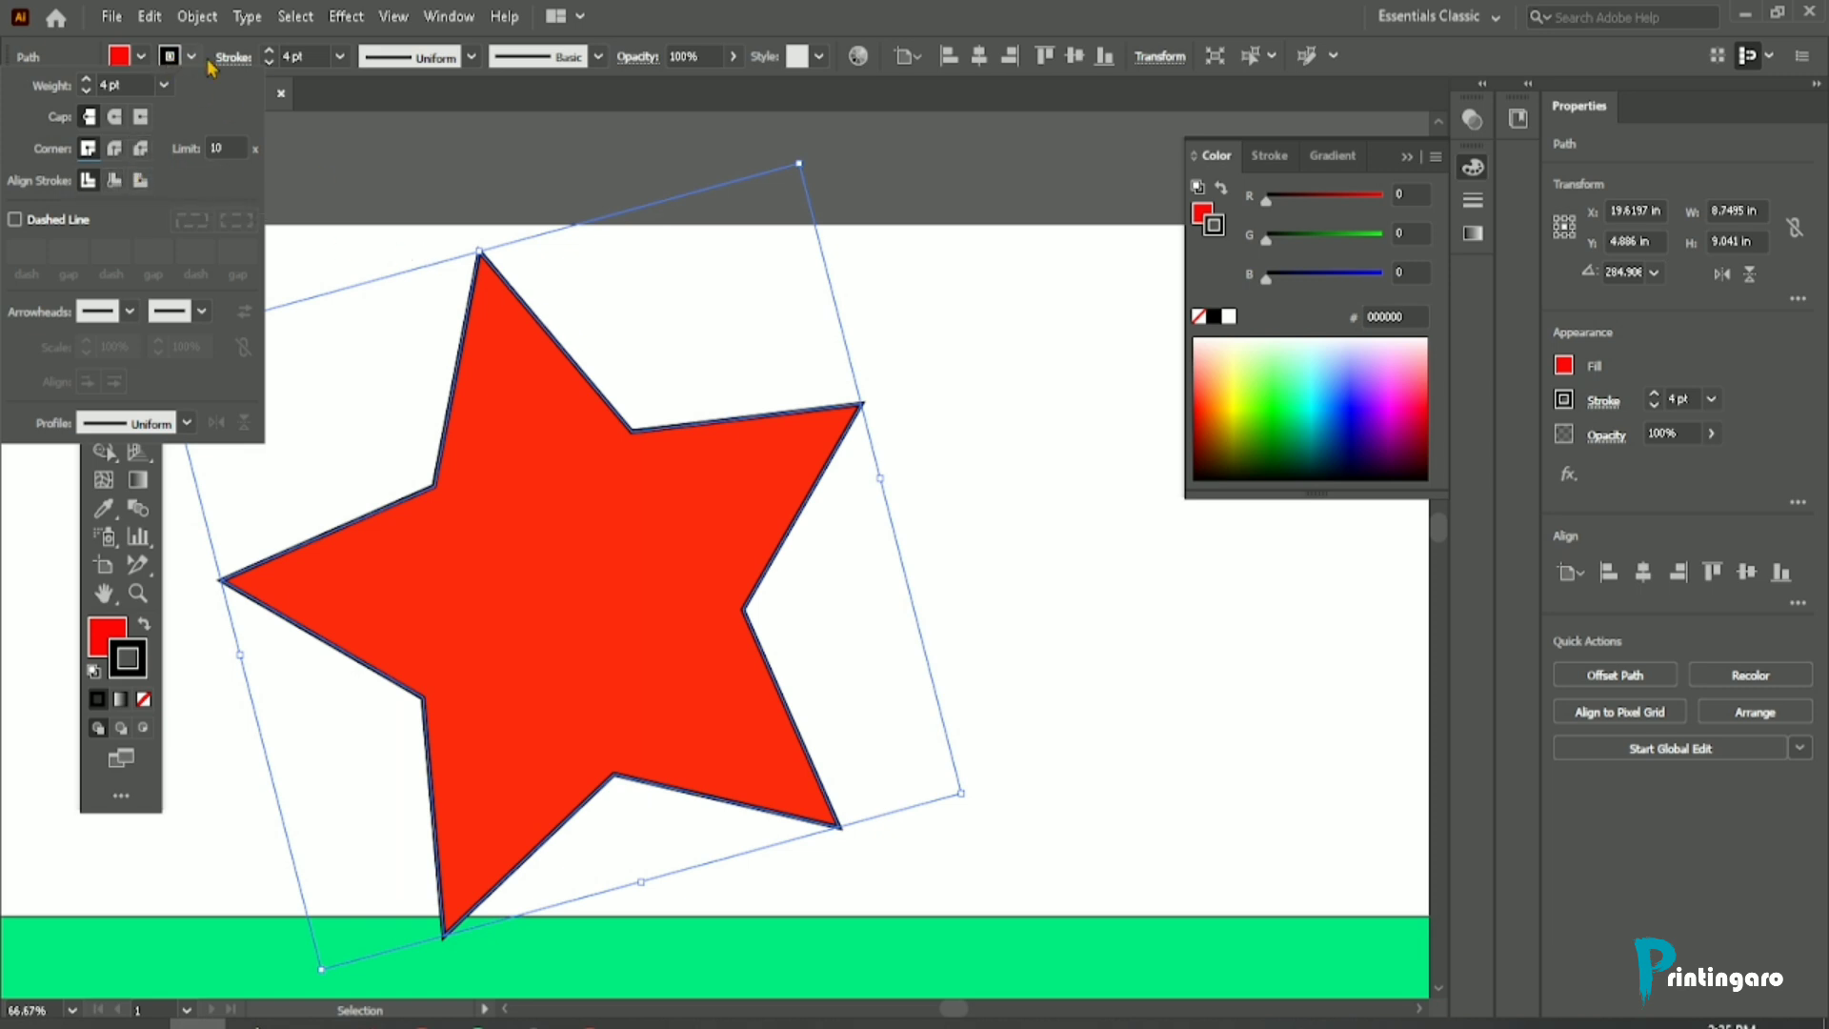
Step: Thicken the red star's stroke to 11 pt
{"action": "left_click", "coordinate": [270, 51]}
{"action": "left_click", "coordinate": [270, 51]}
{"action": "left_click", "coordinate": [270, 52]}
{"action": "left_click", "coordinate": [269, 51]}
{"action": "left_click", "coordinate": [270, 52]}
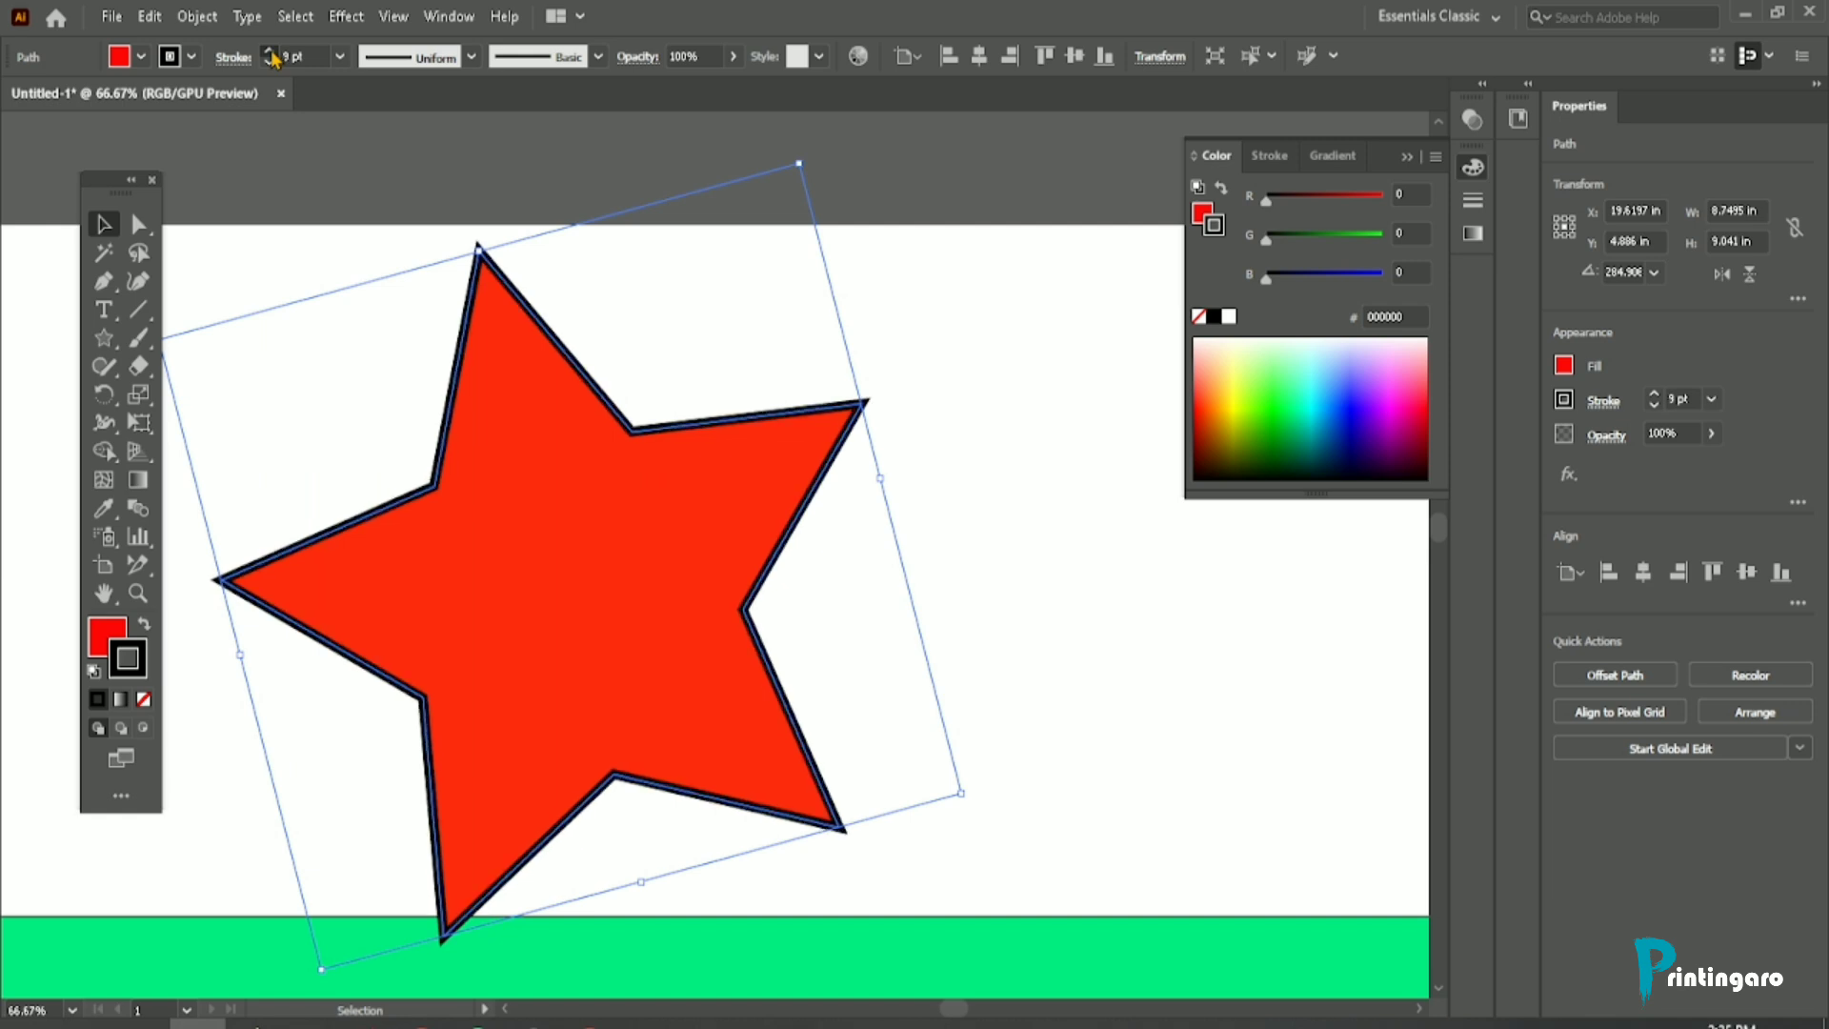
{"action": "left_click", "coordinate": [270, 52]}
{"action": "left_click", "coordinate": [269, 51]}
Step: Align the star's stroke to the inside of its path, and switch it back to centre alignment
{"action": "scroll", "coordinate": [600, 363], "scroll_direction": "up", "scroll_amount": 2}
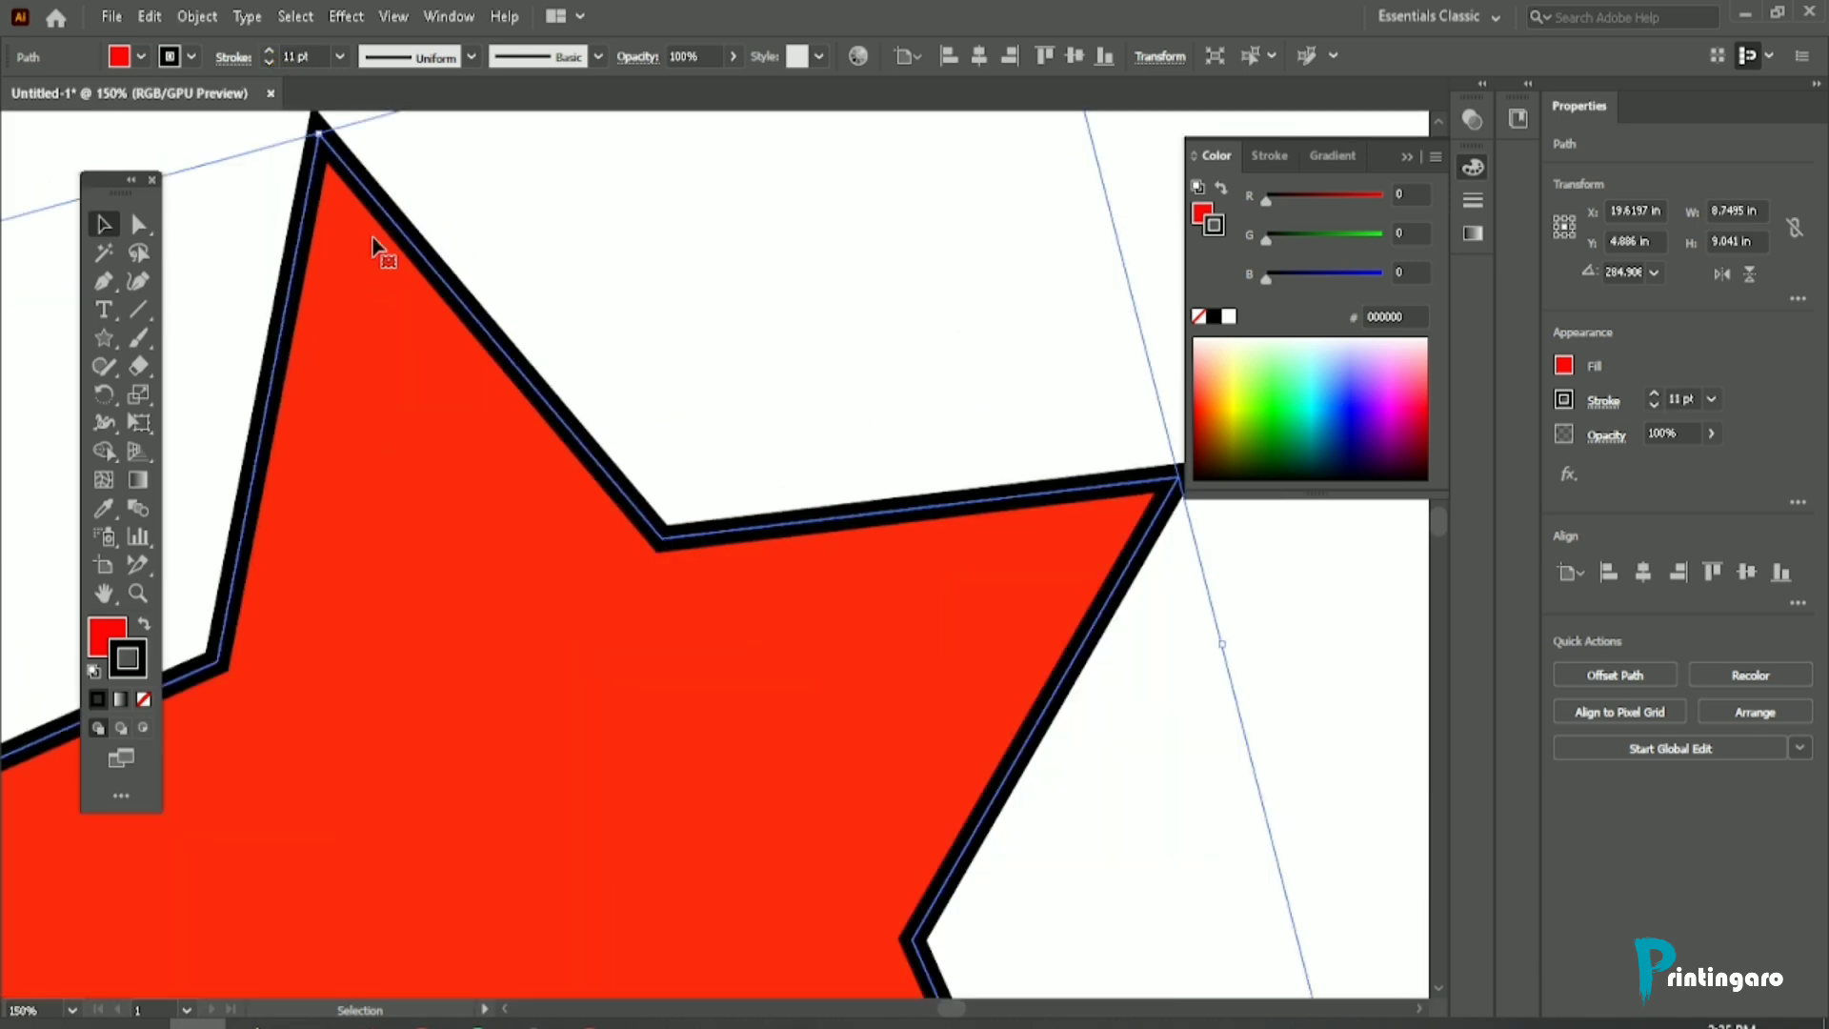
{"action": "scroll", "coordinate": [380, 245], "scroll_direction": "up", "scroll_amount": 1}
{"action": "scroll", "coordinate": [281, 249], "scroll_direction": "up", "scroll_amount": 2}
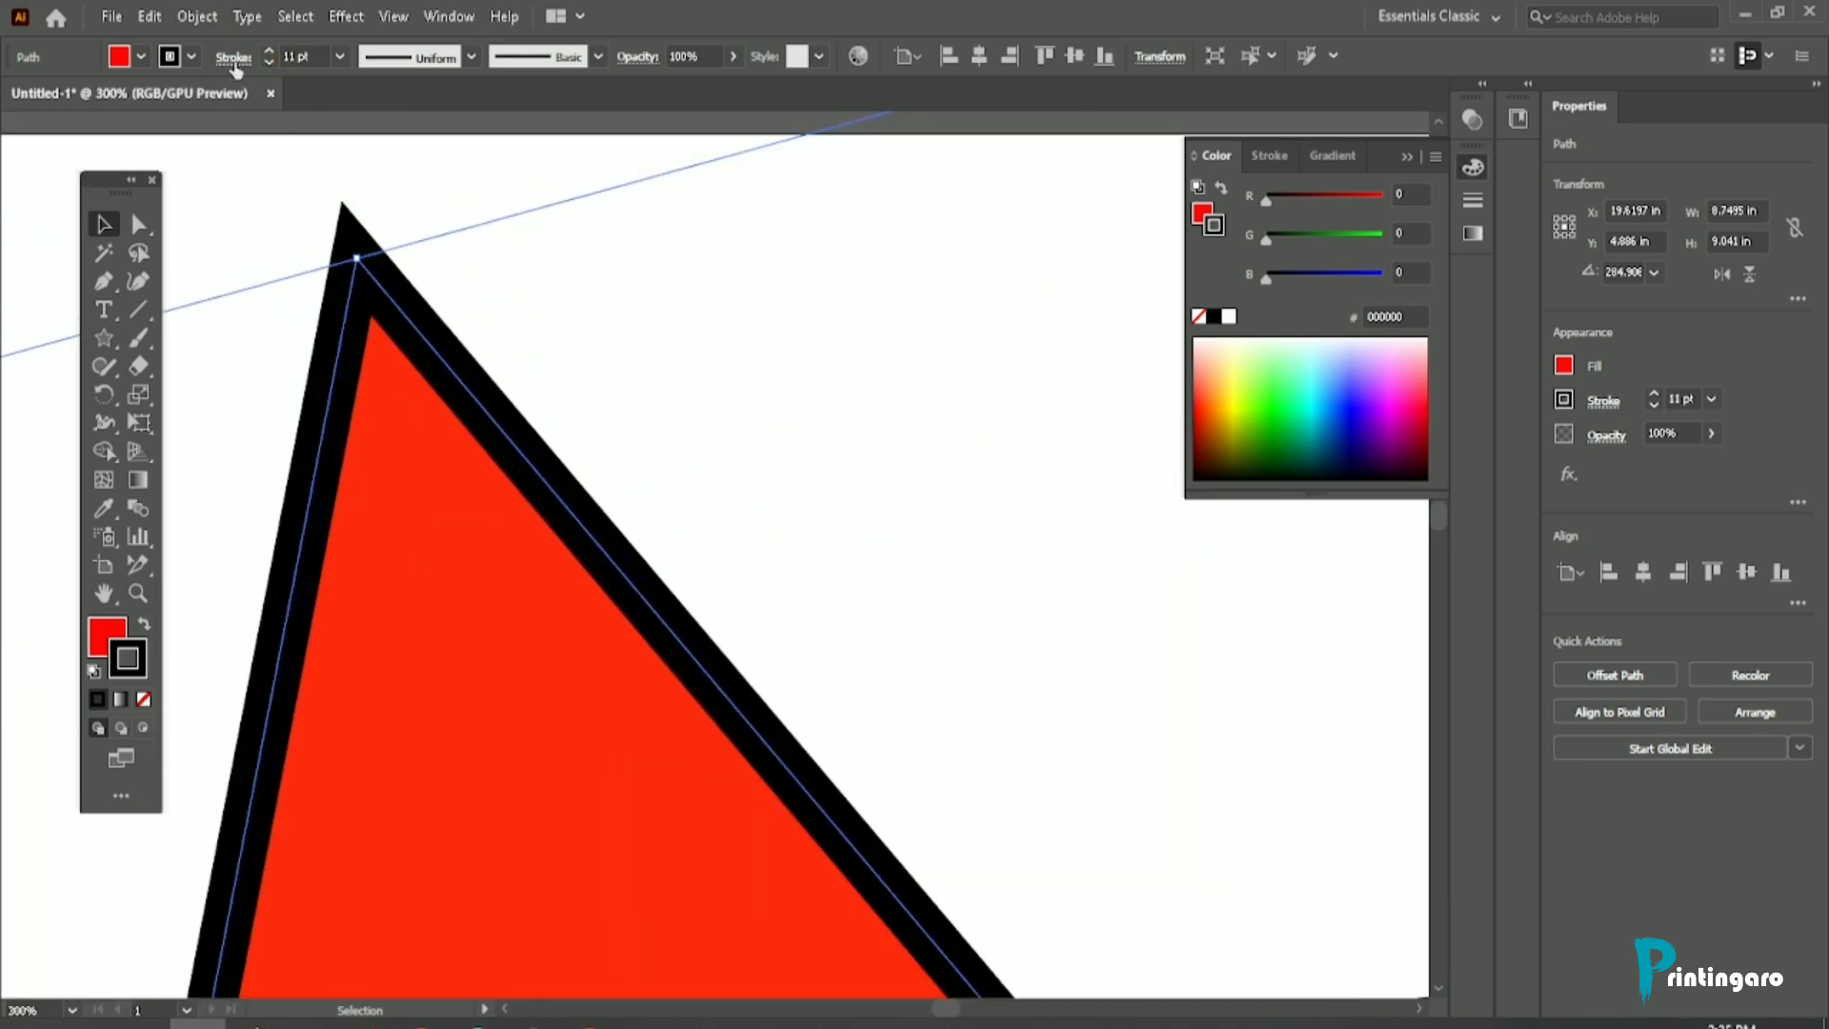
{"action": "left_click", "coordinate": [233, 57]}
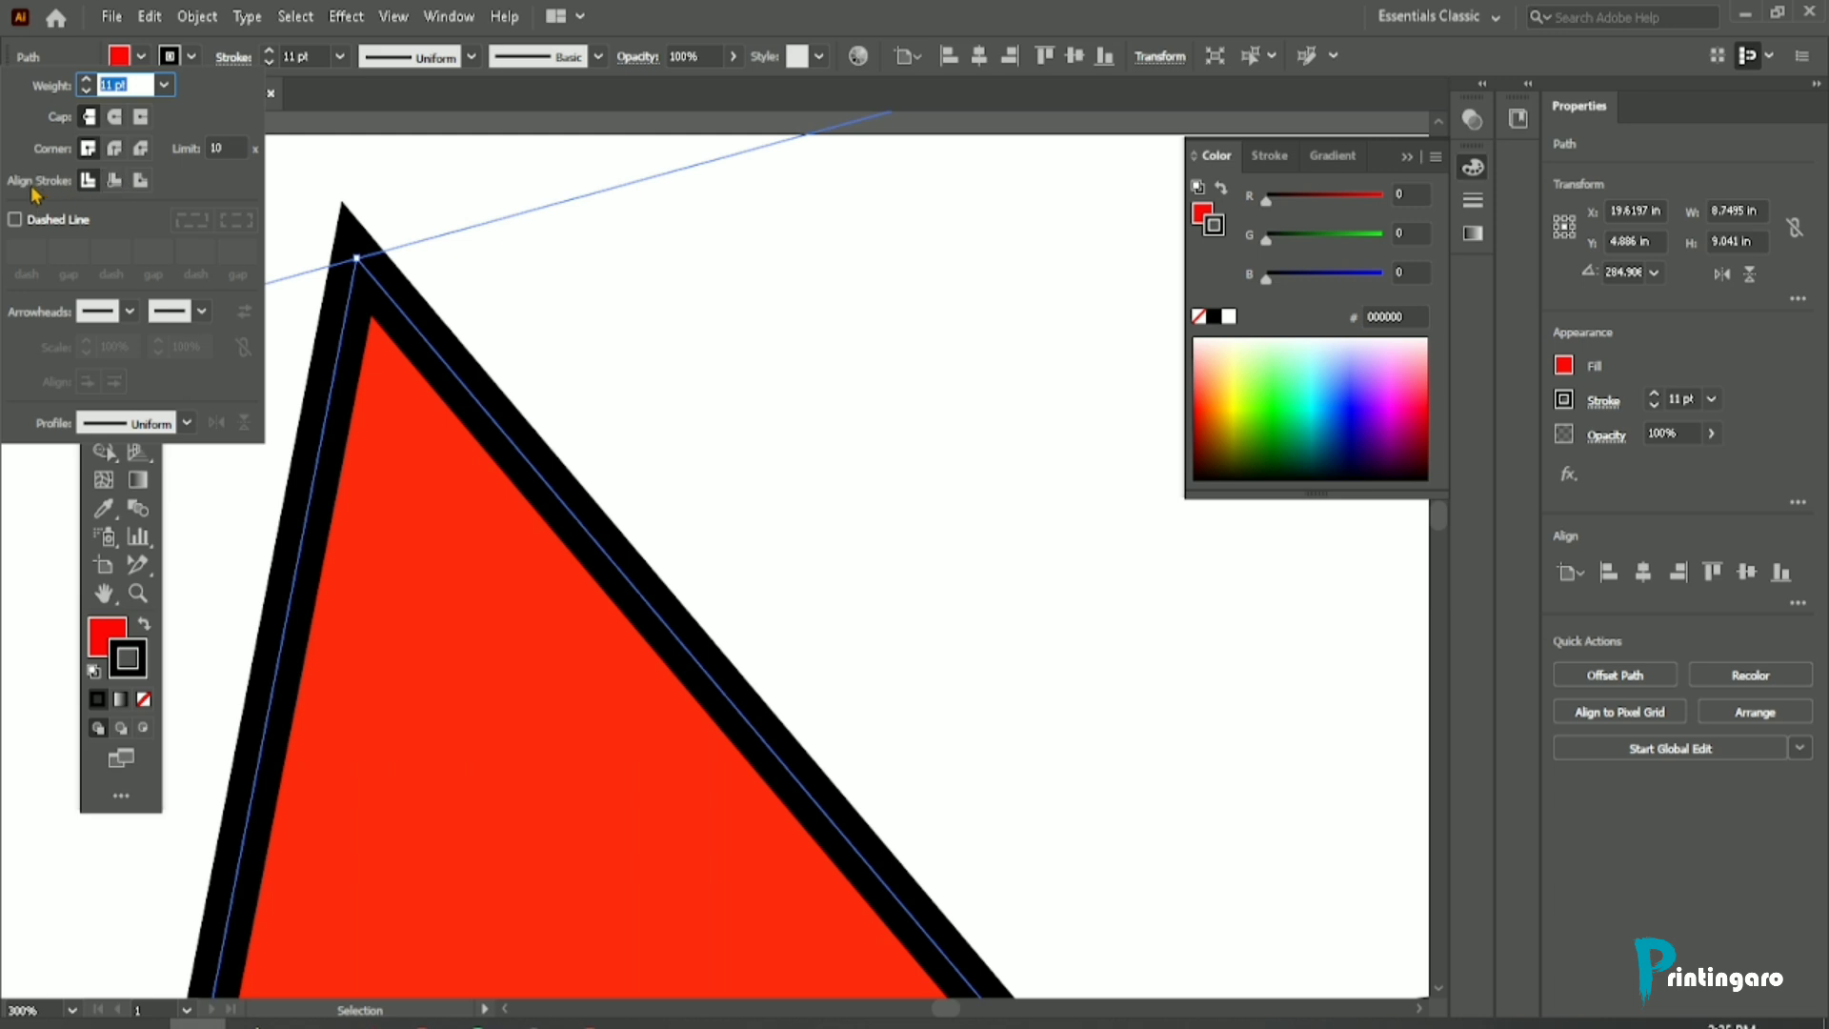
{"action": "left_click", "coordinate": [115, 182]}
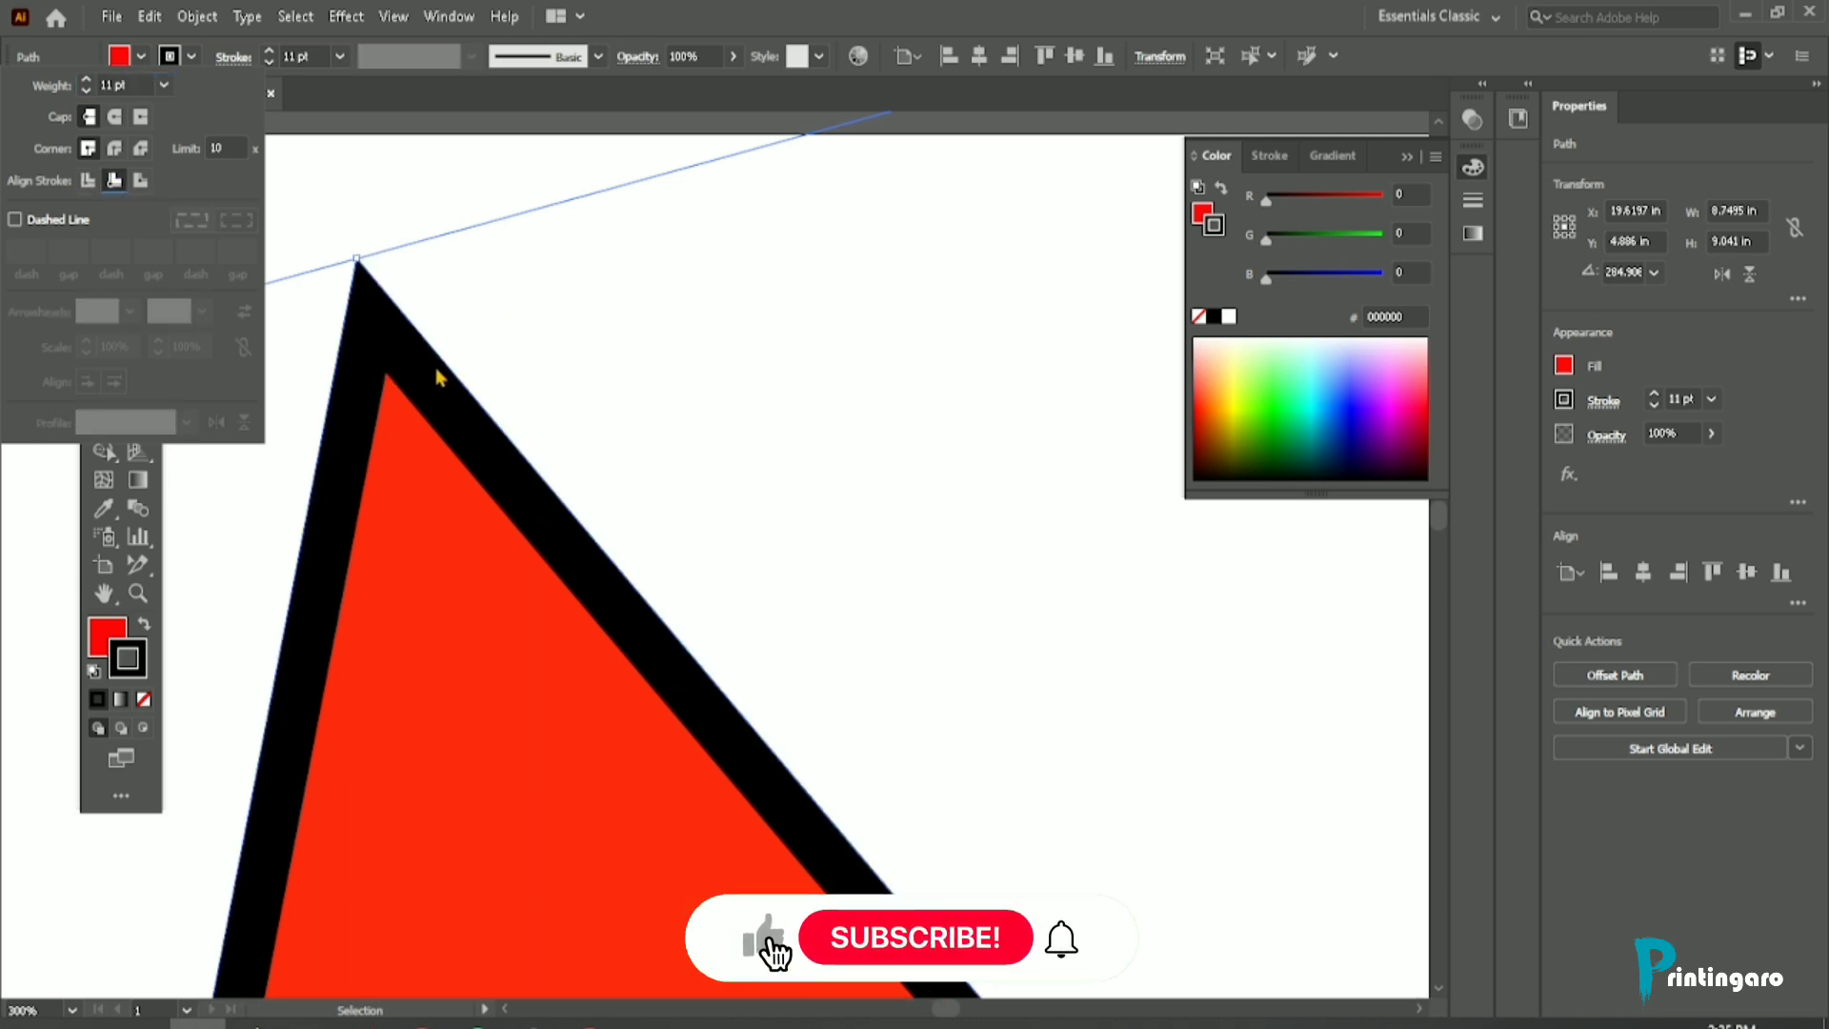
{"action": "scroll", "coordinate": [413, 367], "scroll_direction": "down", "scroll_amount": 4}
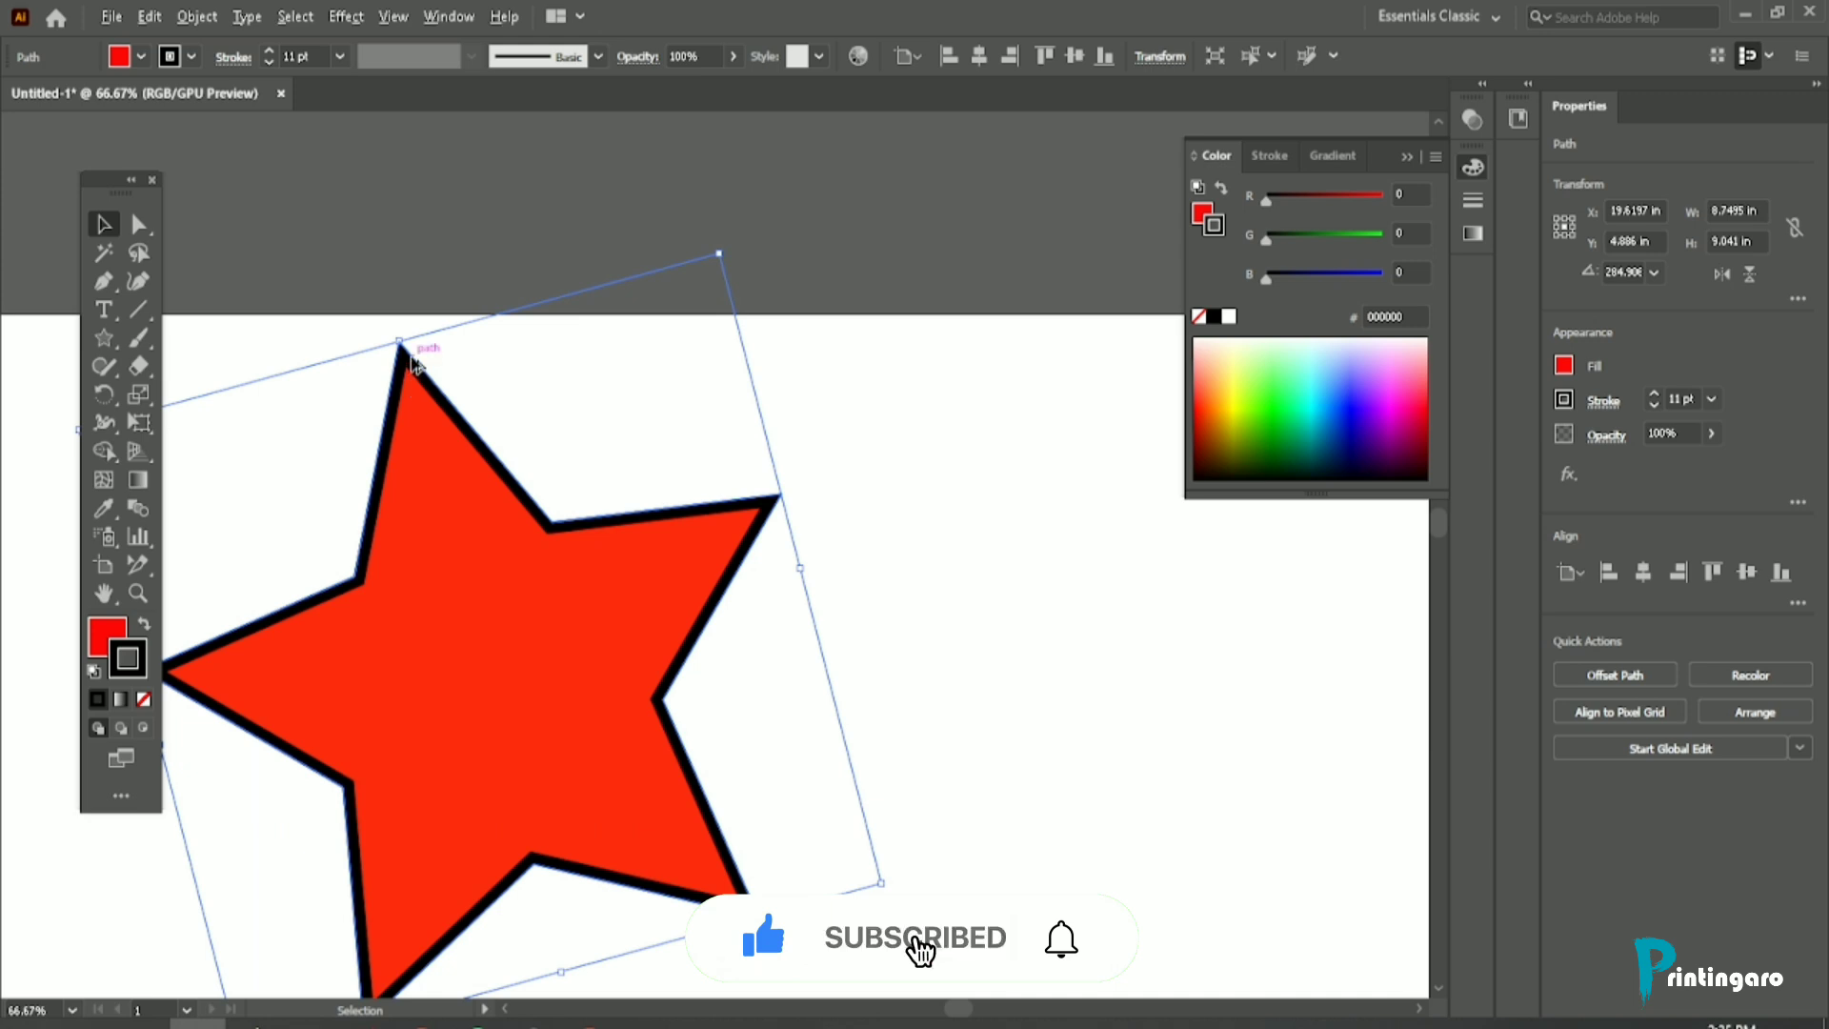
{"action": "scroll", "coordinate": [413, 362], "scroll_direction": "up", "scroll_amount": 2}
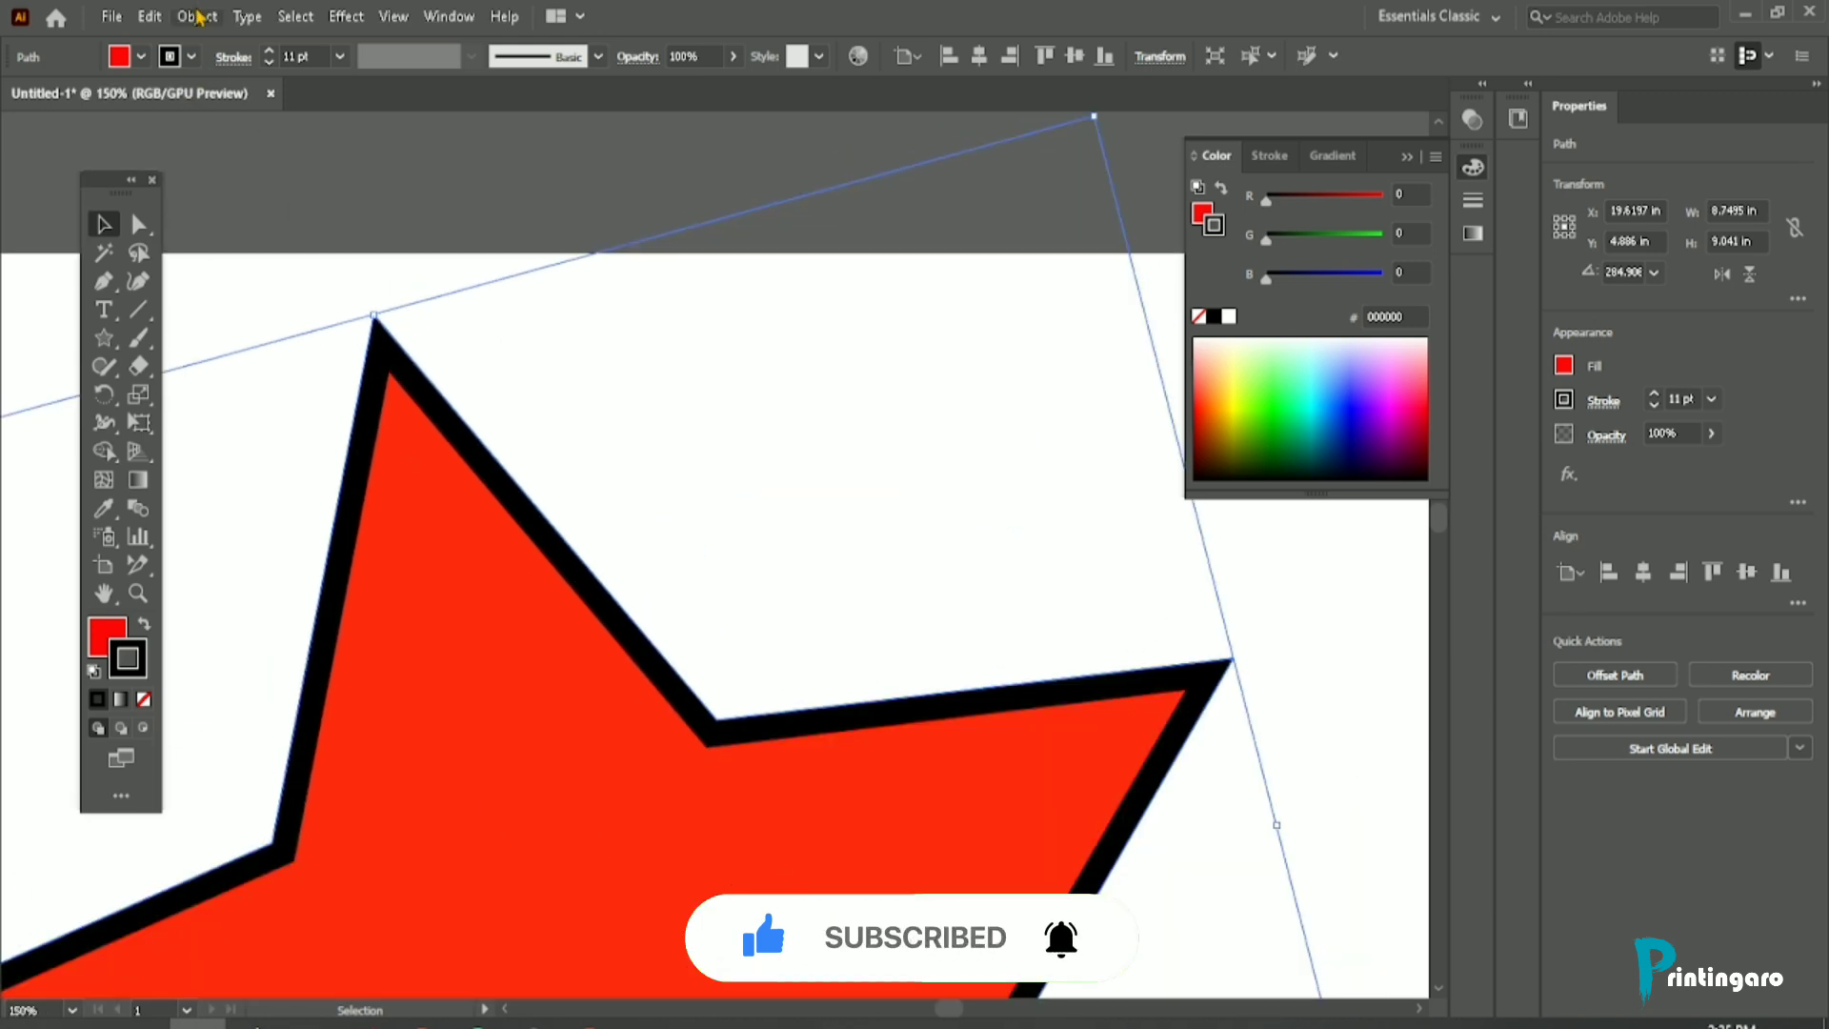
{"action": "left_click", "coordinate": [234, 57]}
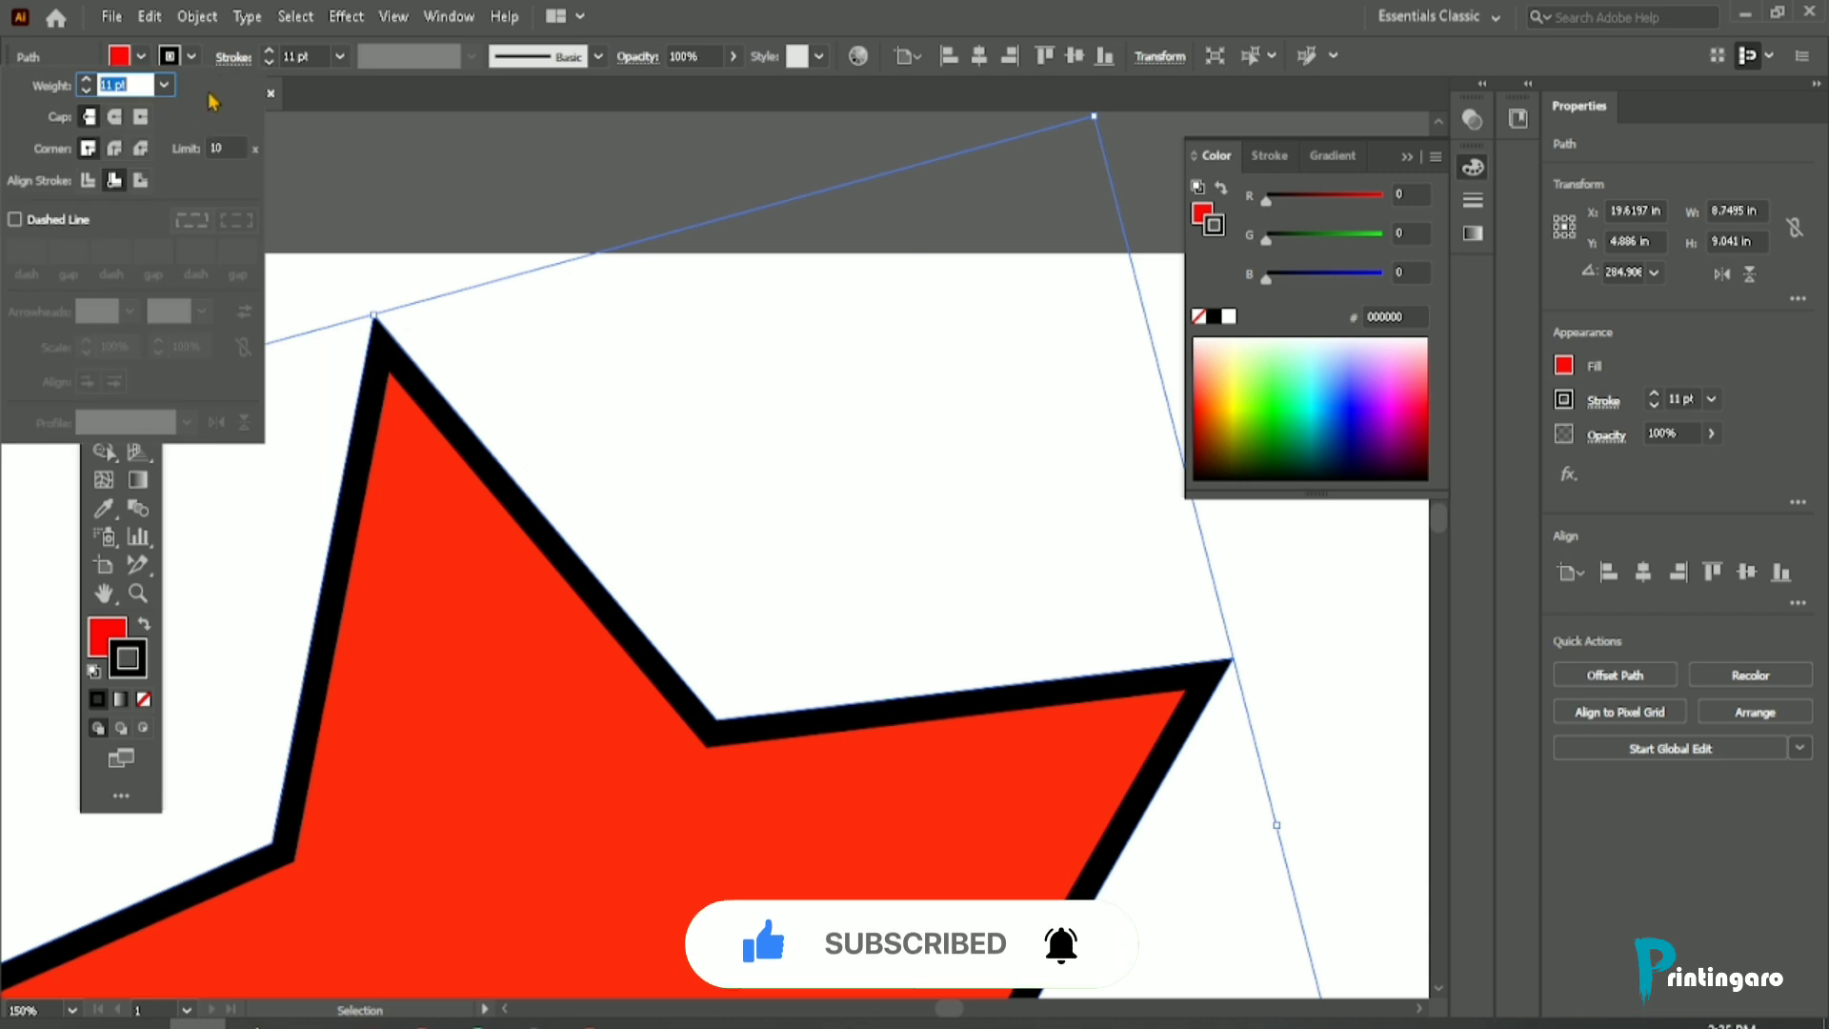
{"action": "left_click", "coordinate": [89, 181]}
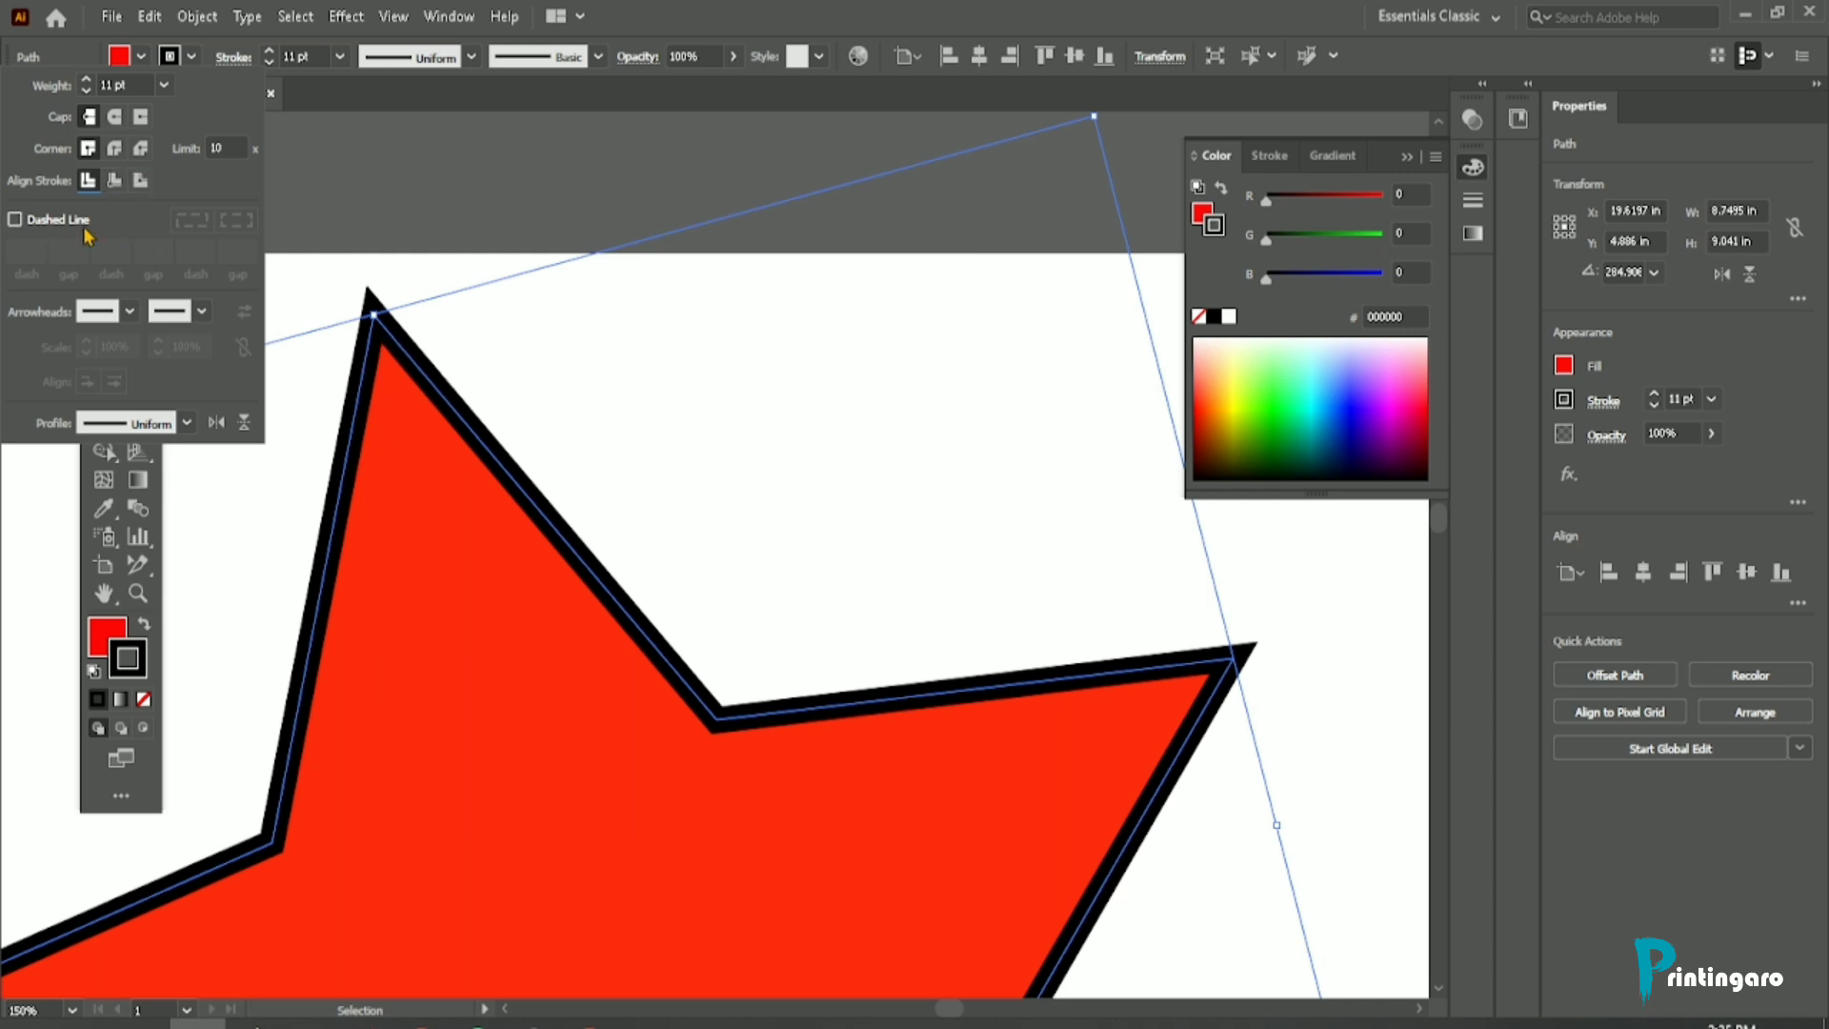
Step: Make the star's stroke a dashed line with a dash length of 1 pt
{"action": "left_click", "coordinate": [25, 224]}
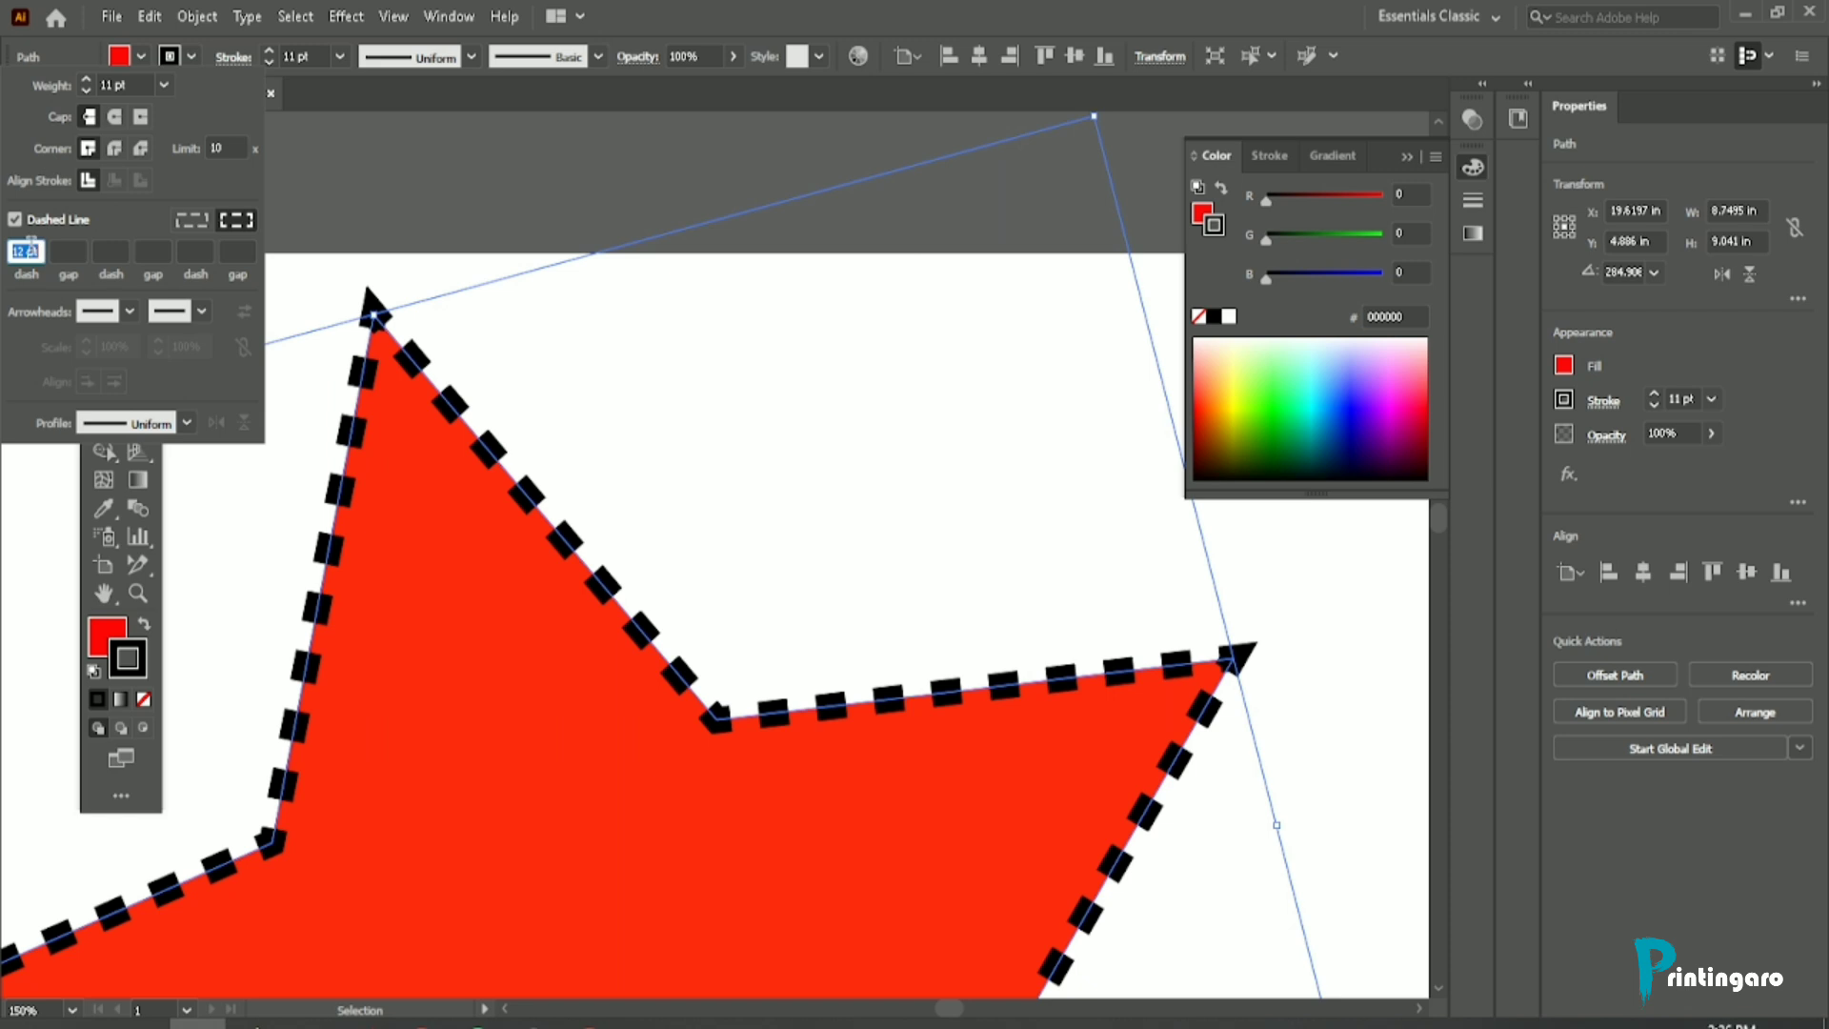
{"action": "type", "text": "1"}
{"action": "key", "text": "Return"}
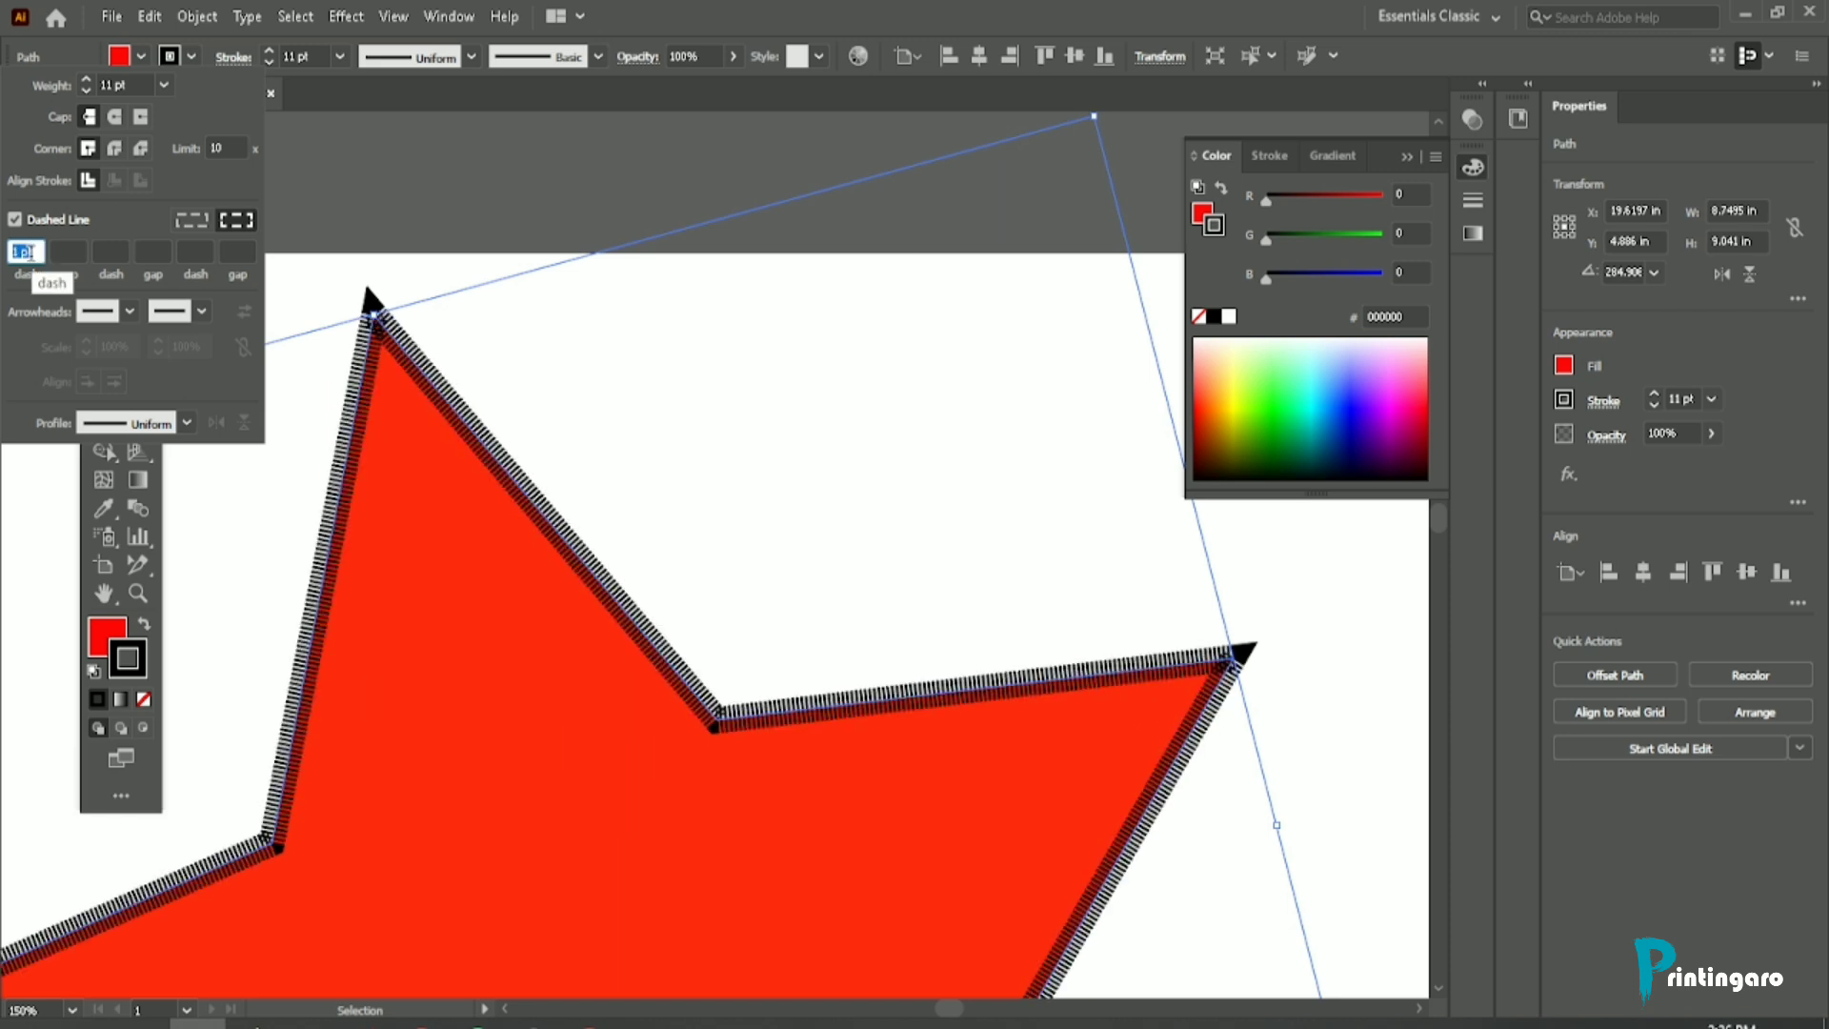
Step: Try shorter and longer dashes on the star's dashed stroke, ending with a 16 pt dash length
{"action": "scroll", "coordinate": [32, 253], "scroll_direction": "up", "scroll_amount": 15}
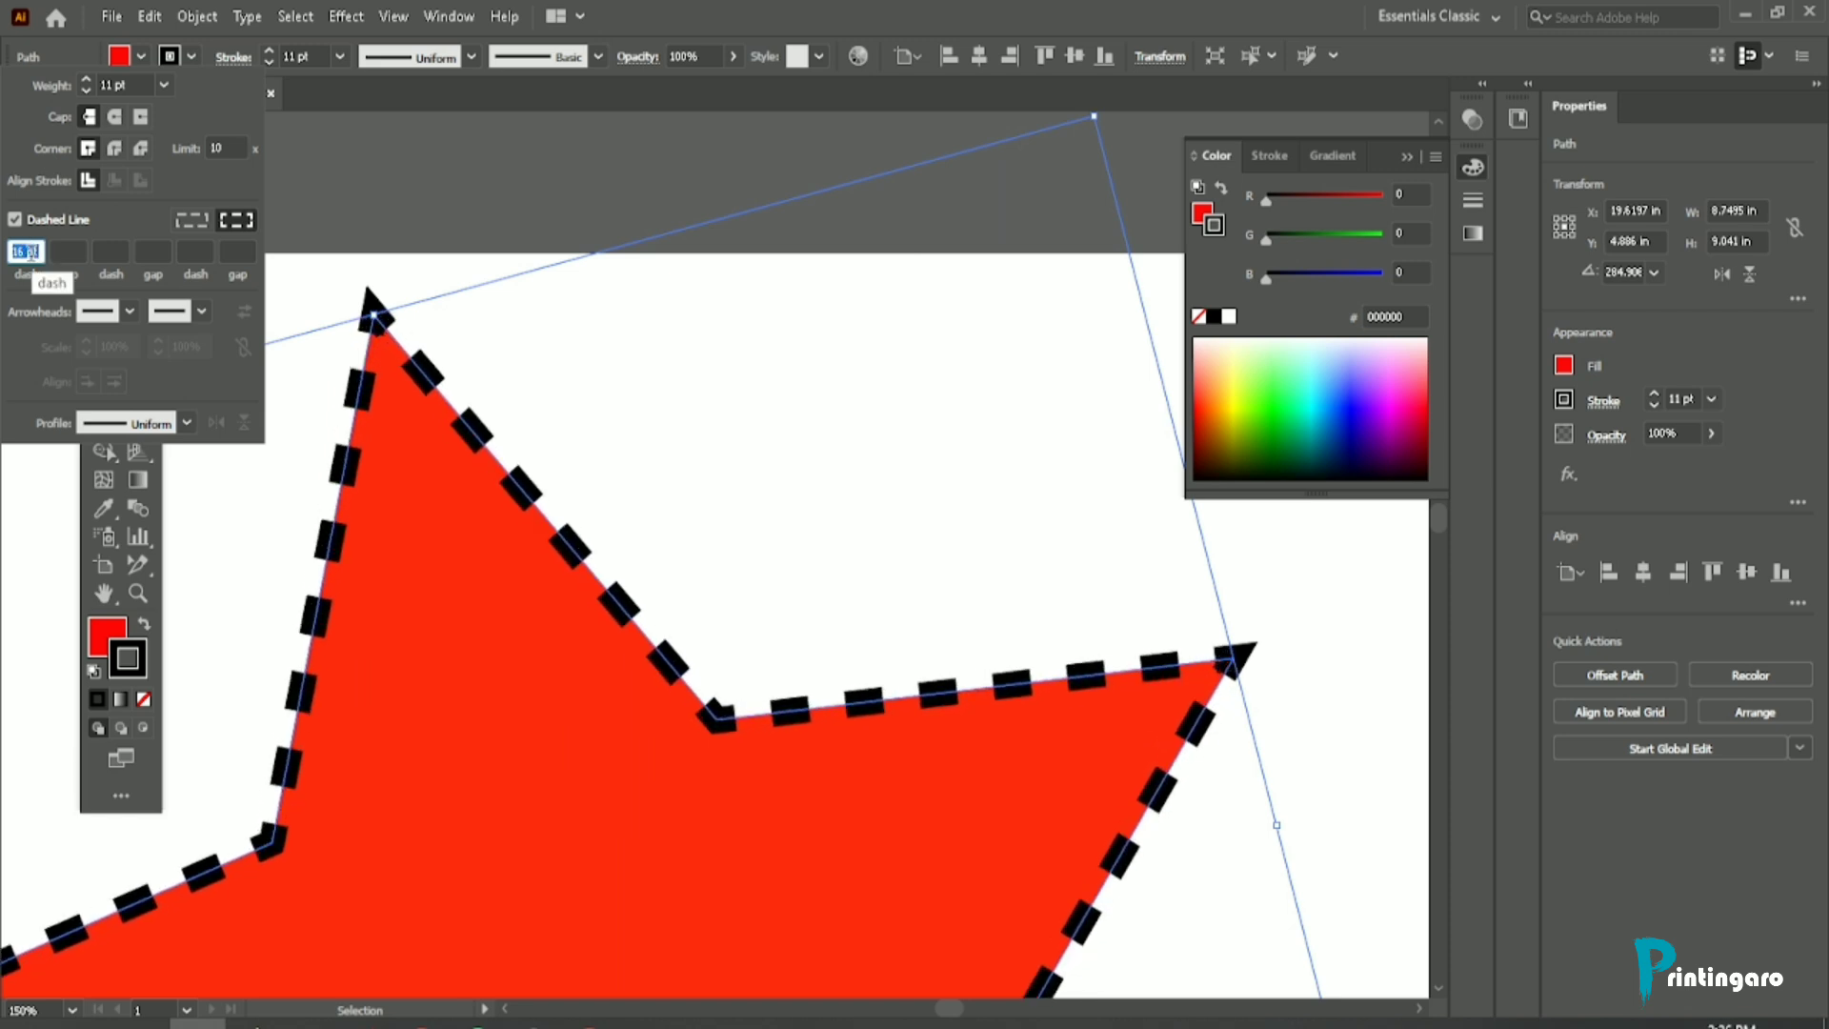
{"action": "scroll", "coordinate": [32, 252], "scroll_direction": "down", "scroll_amount": 1}
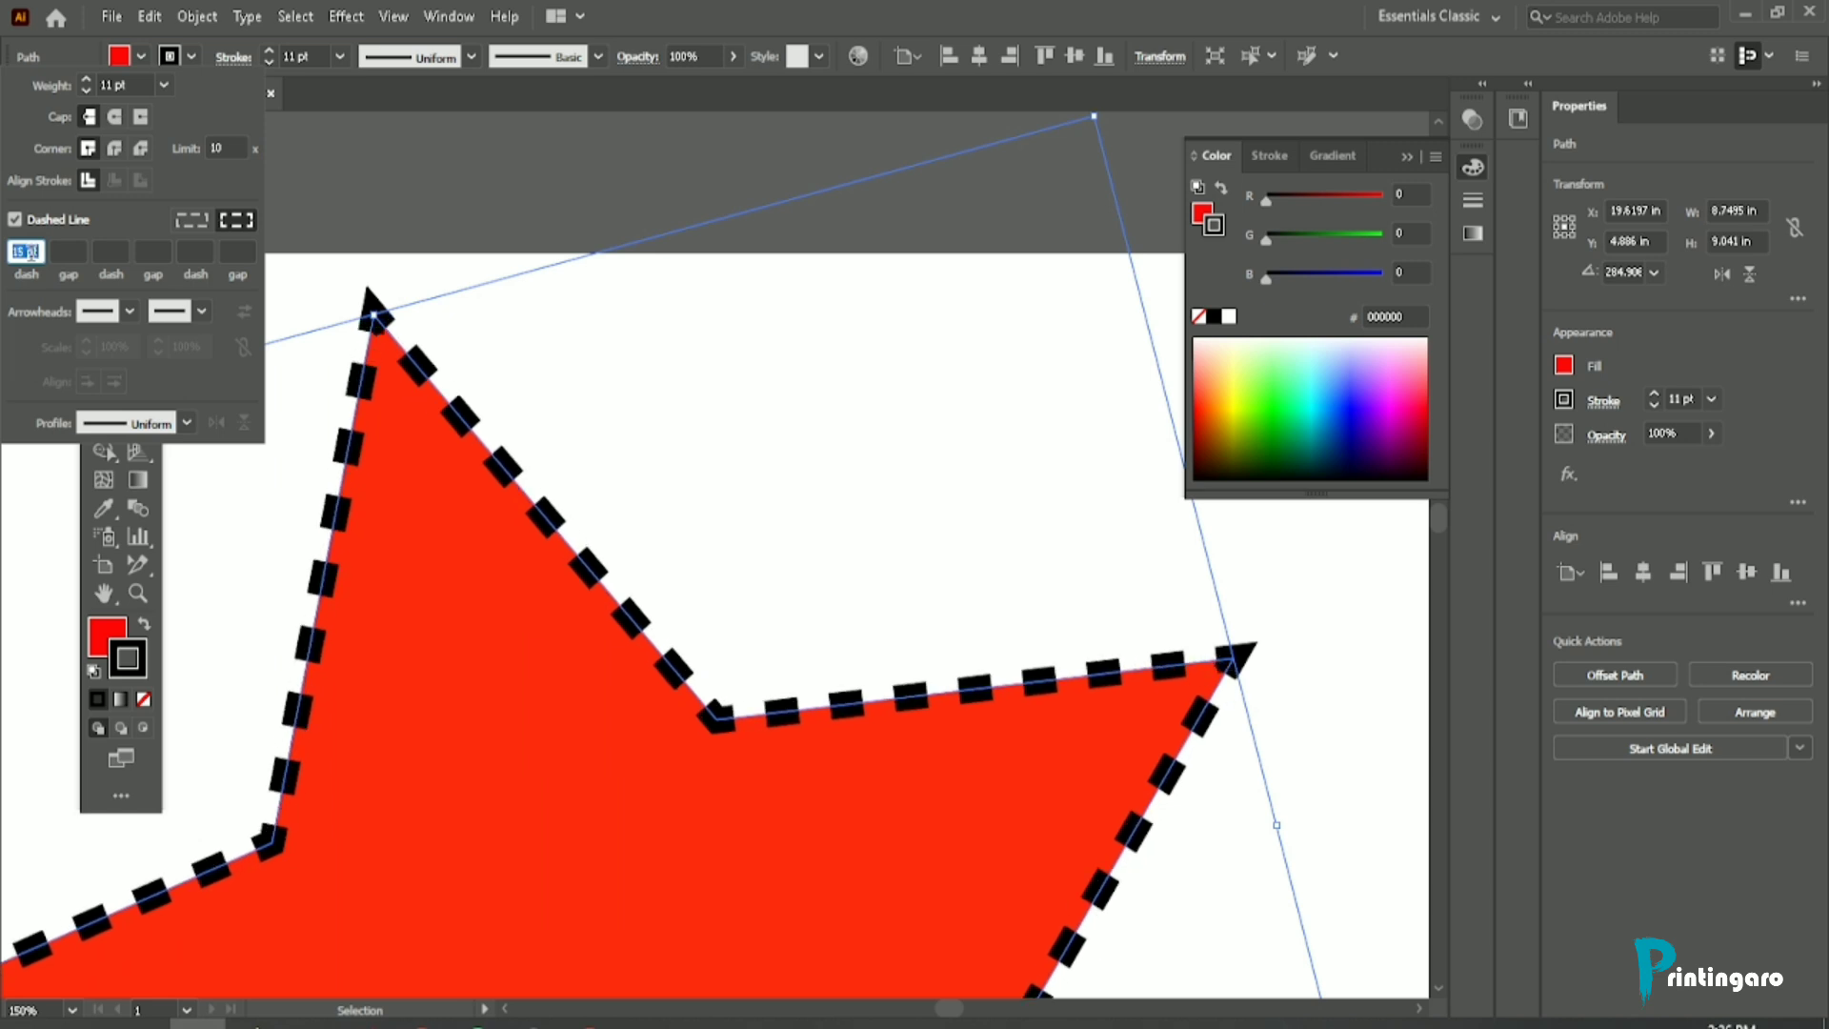
{"action": "scroll", "coordinate": [31, 253], "scroll_direction": "down", "scroll_amount": 12}
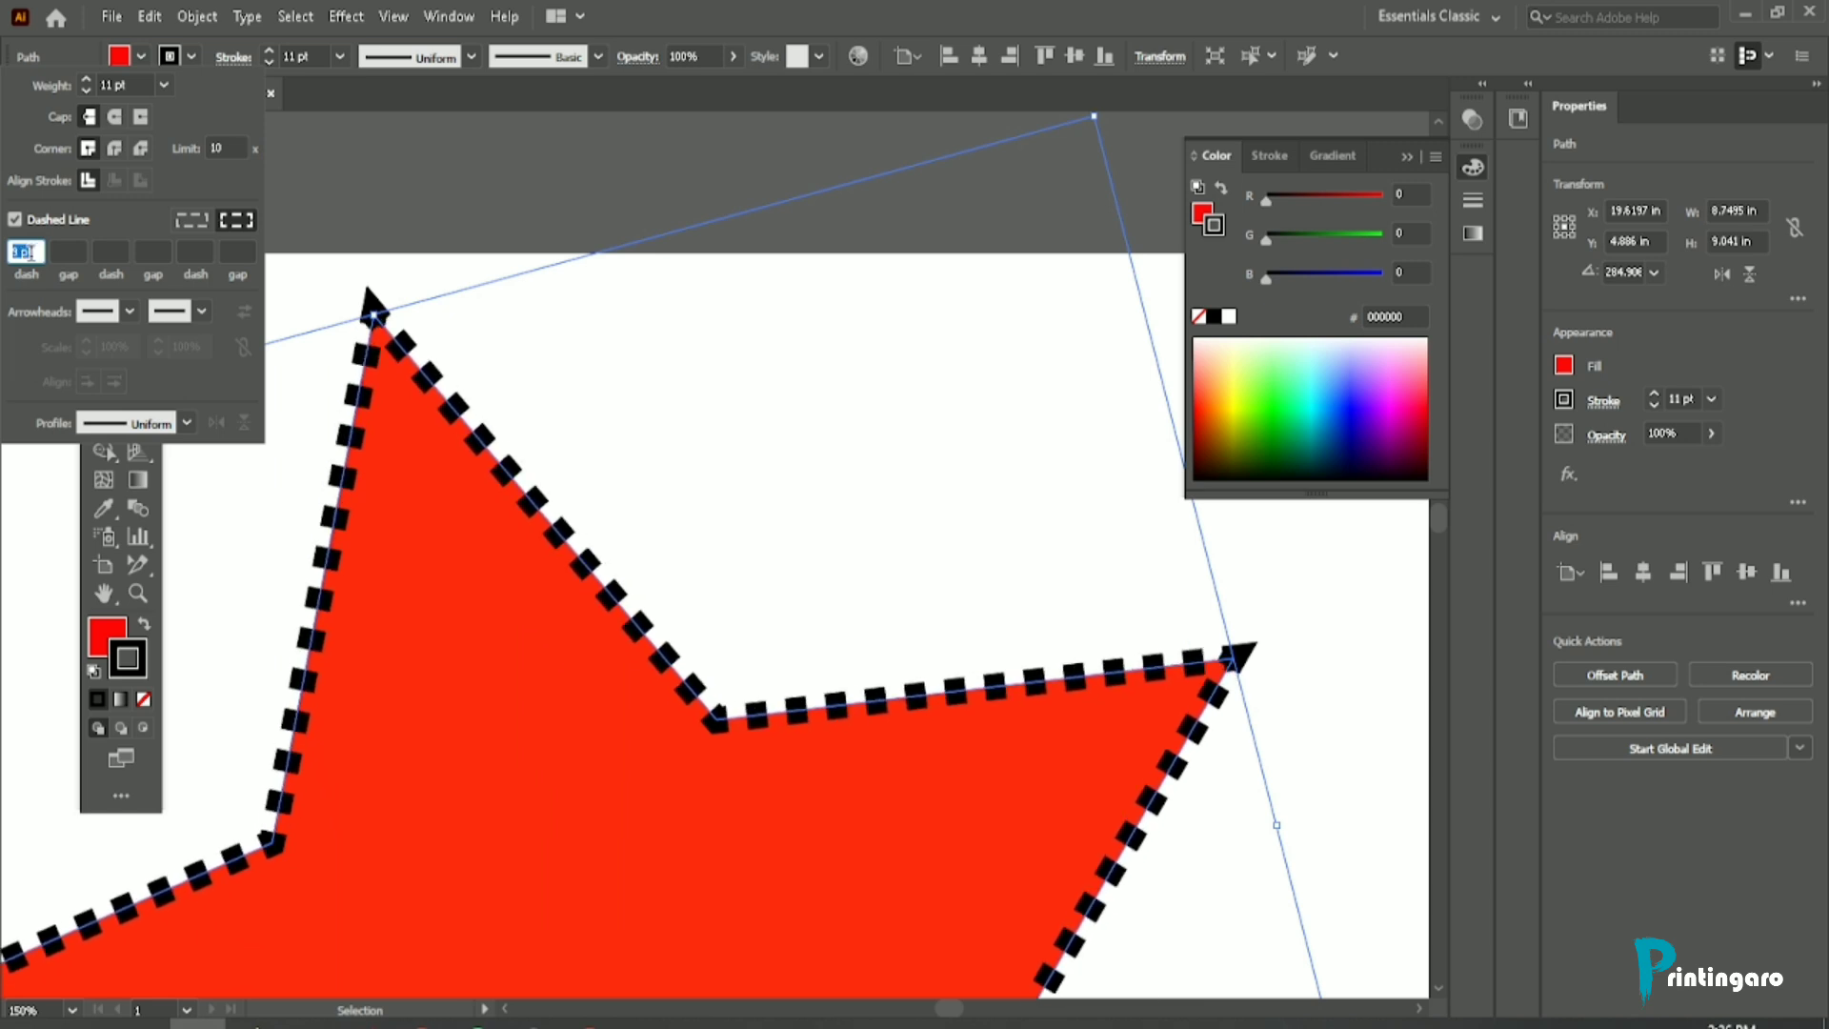
{"action": "scroll", "coordinate": [32, 253], "scroll_direction": "down", "scroll_amount": 3}
{"action": "scroll", "coordinate": [32, 252], "scroll_direction": "up", "scroll_amount": 16}
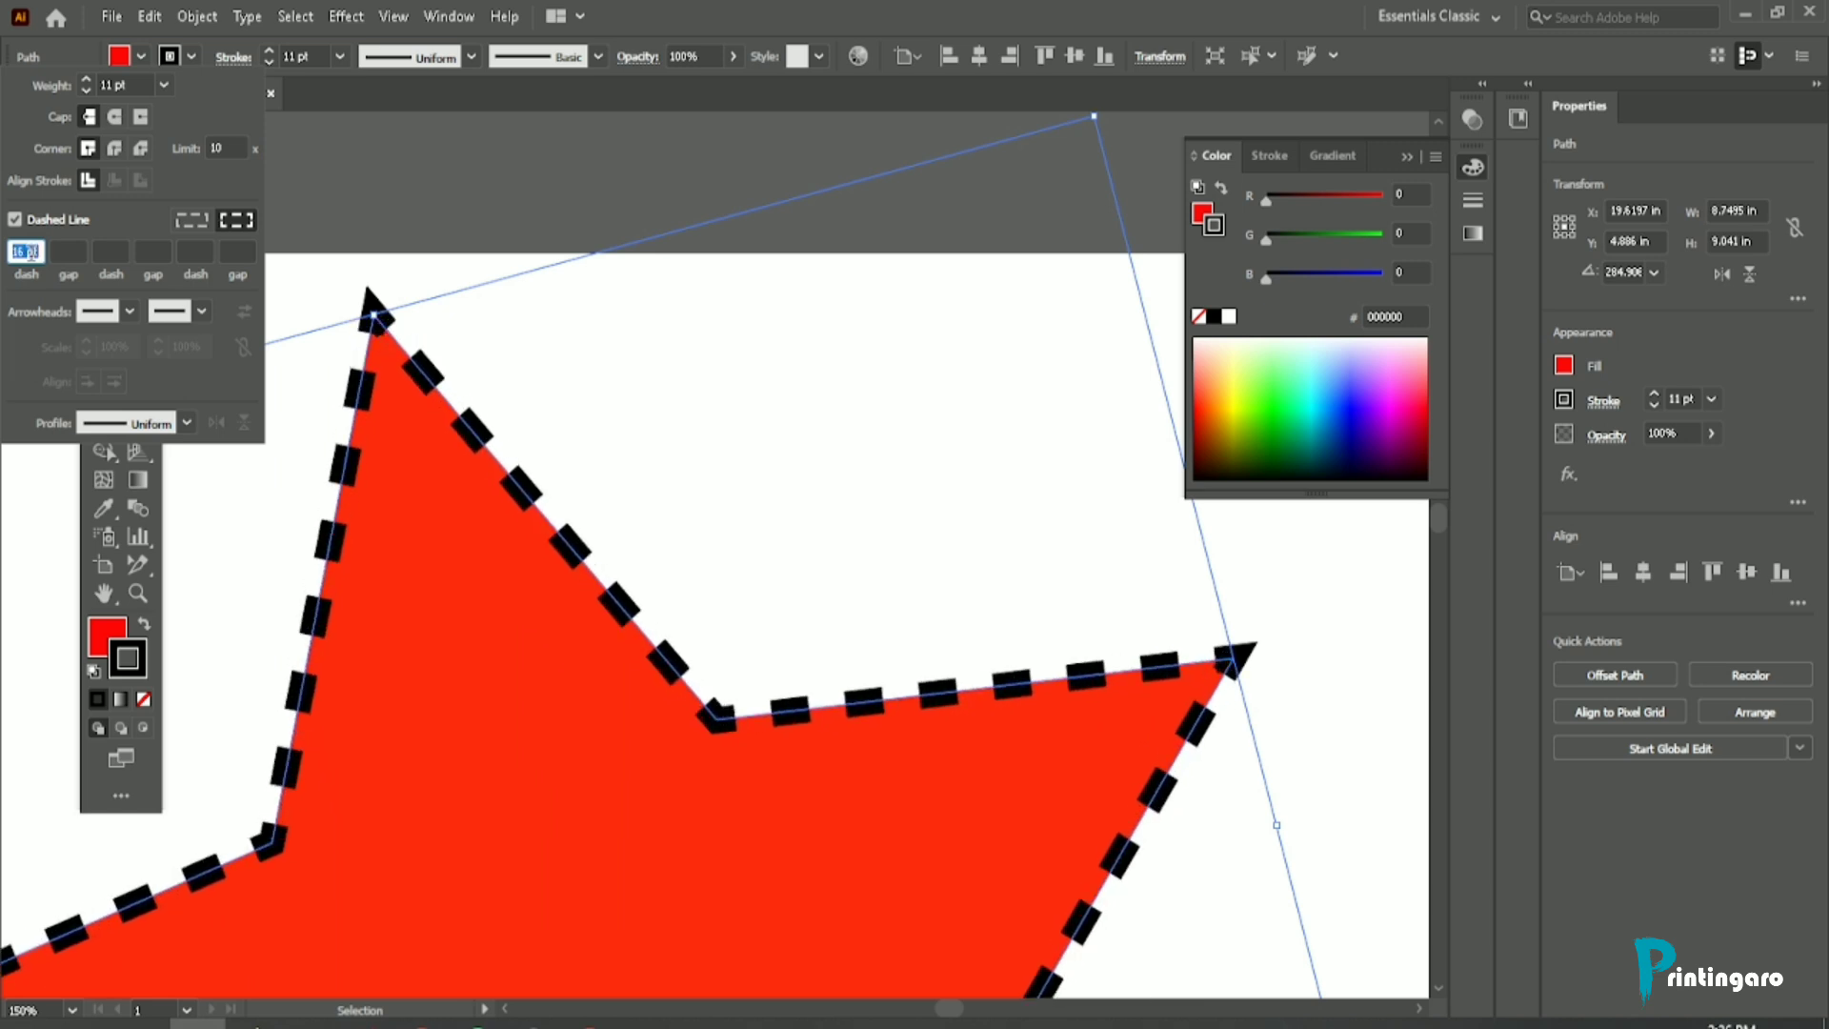
{"action": "scroll", "coordinate": [32, 252], "scroll_direction": "down", "scroll_amount": 9}
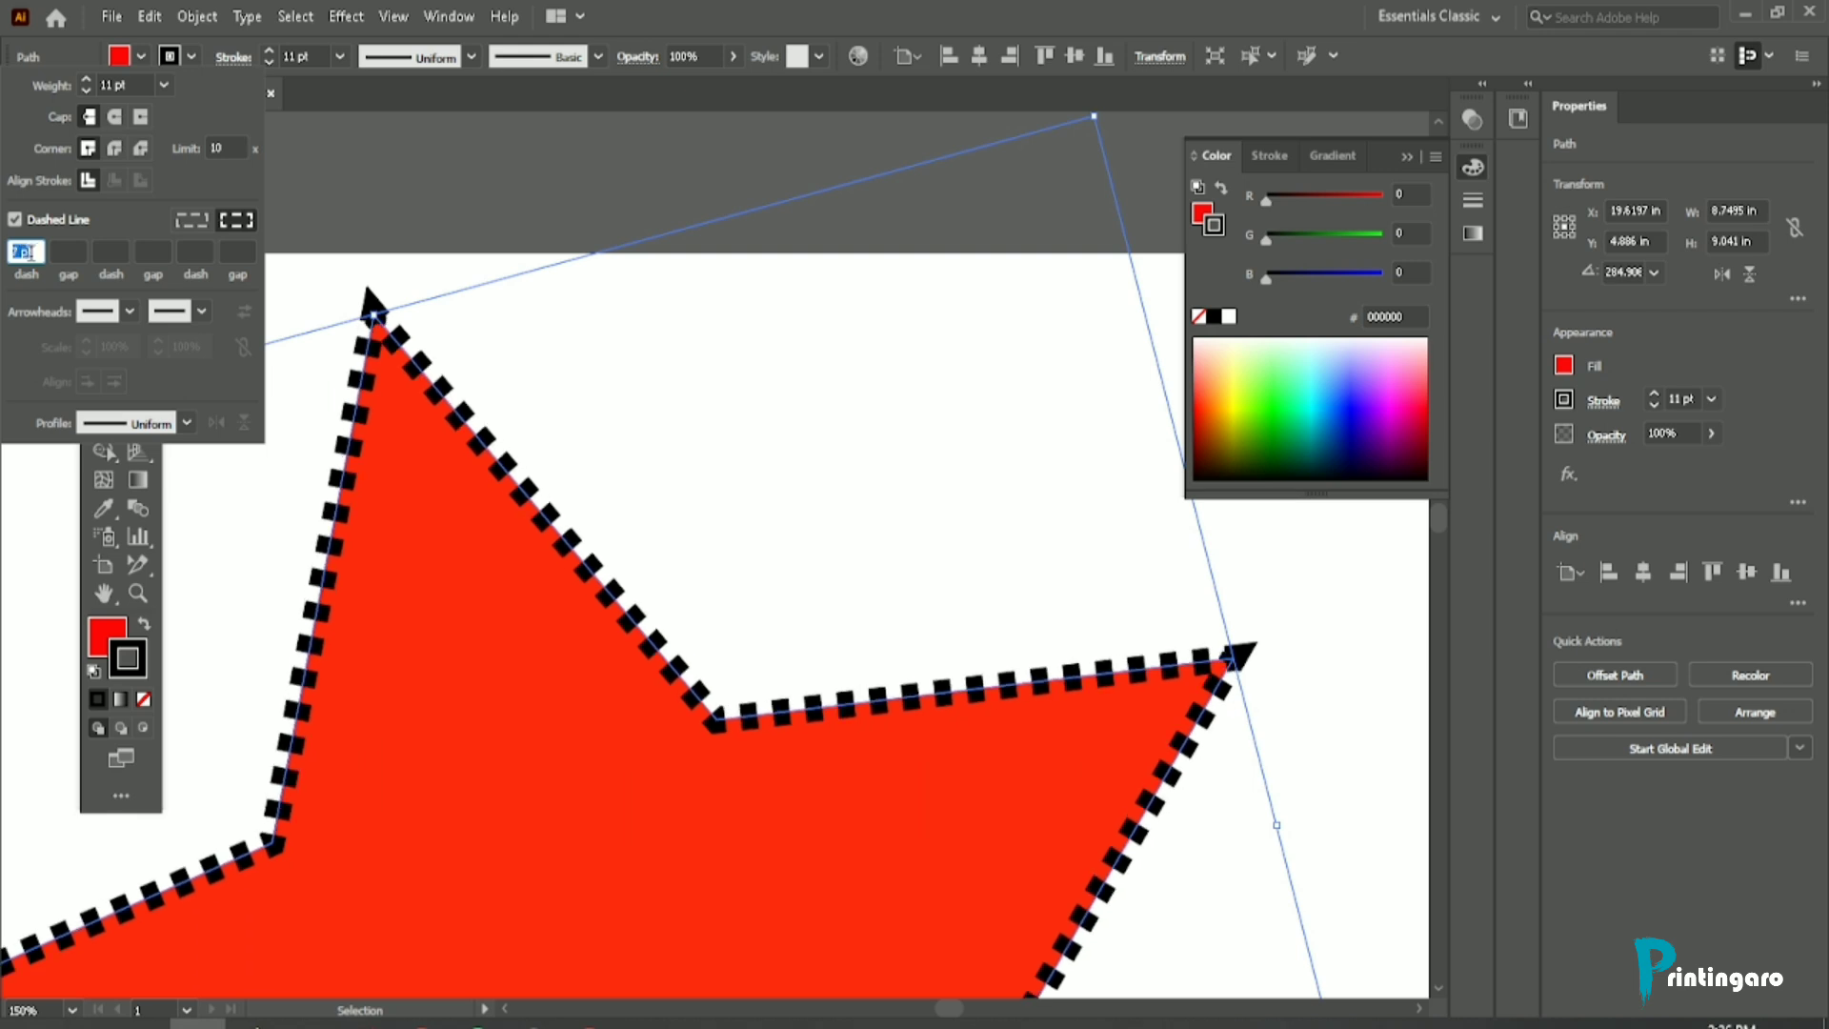
{"action": "scroll", "coordinate": [31, 253], "scroll_direction": "down", "scroll_amount": 7}
{"action": "scroll", "coordinate": [31, 253], "scroll_direction": "up", "scroll_amount": 16}
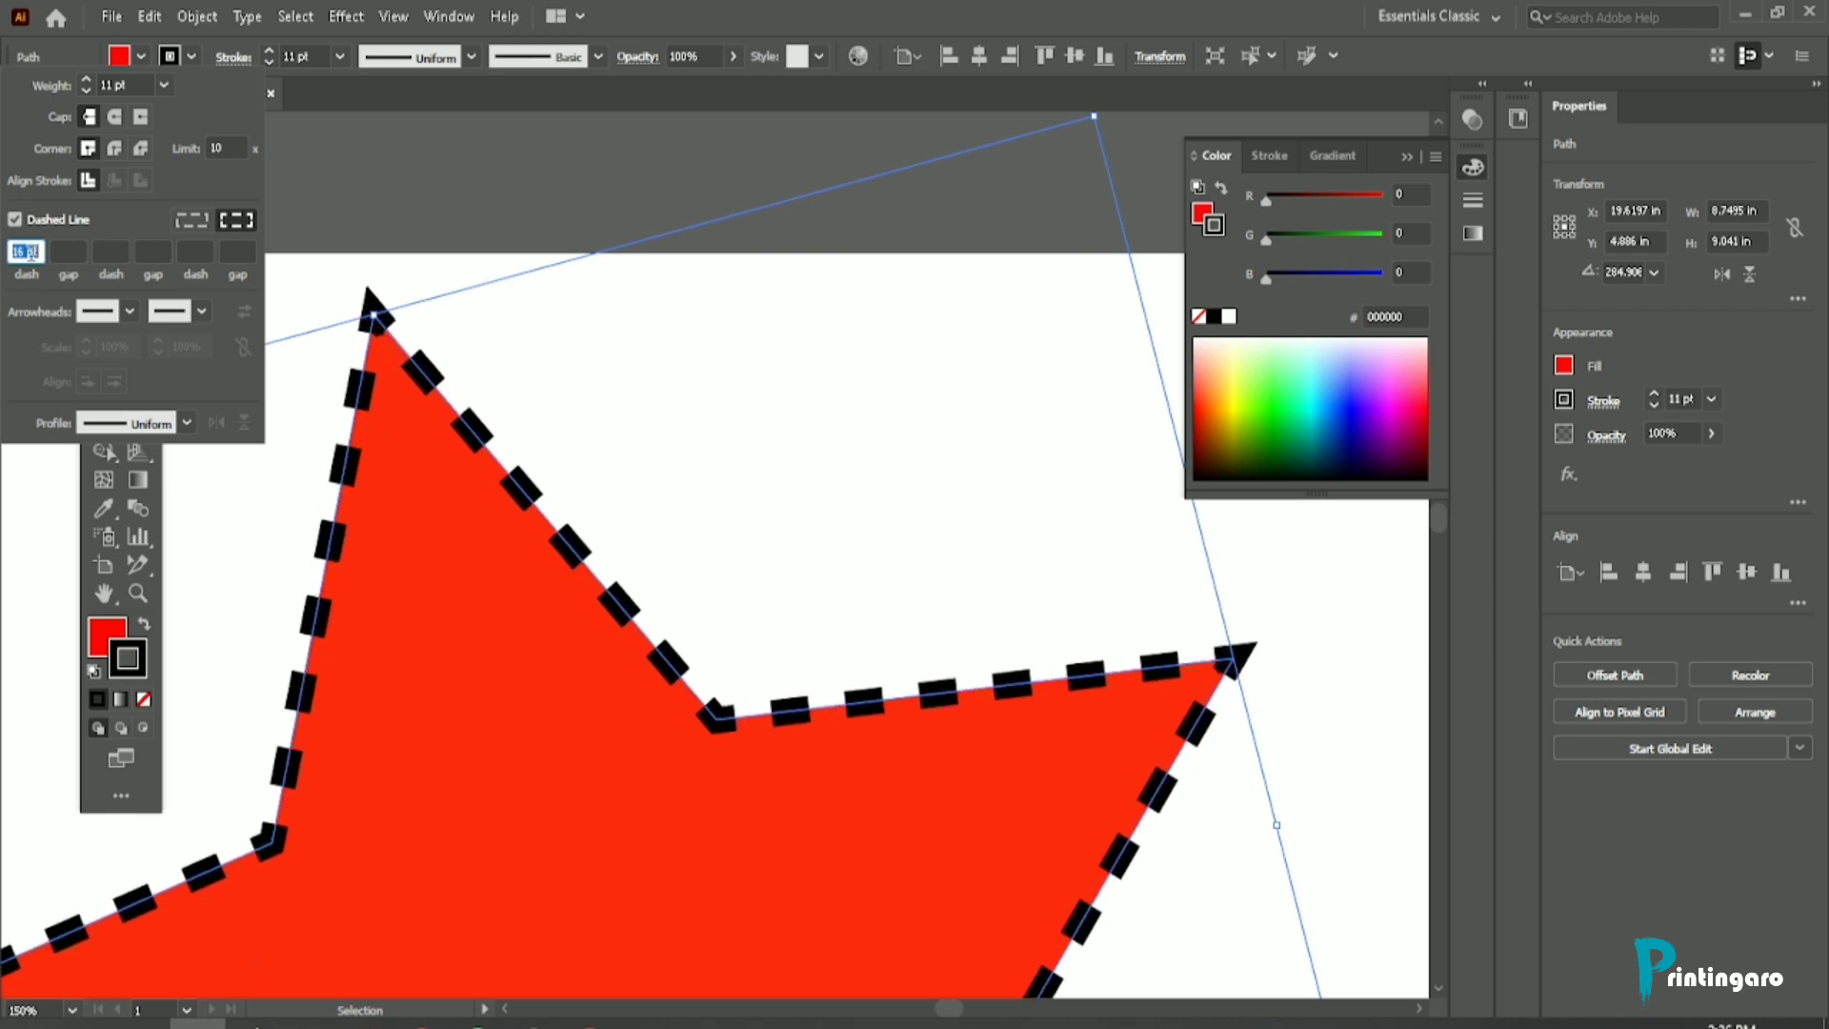
Step: Add the Arrow 1 start arrowhead to the star's stroke and turn off the dashed line
{"action": "left_click", "coordinate": [129, 311]}
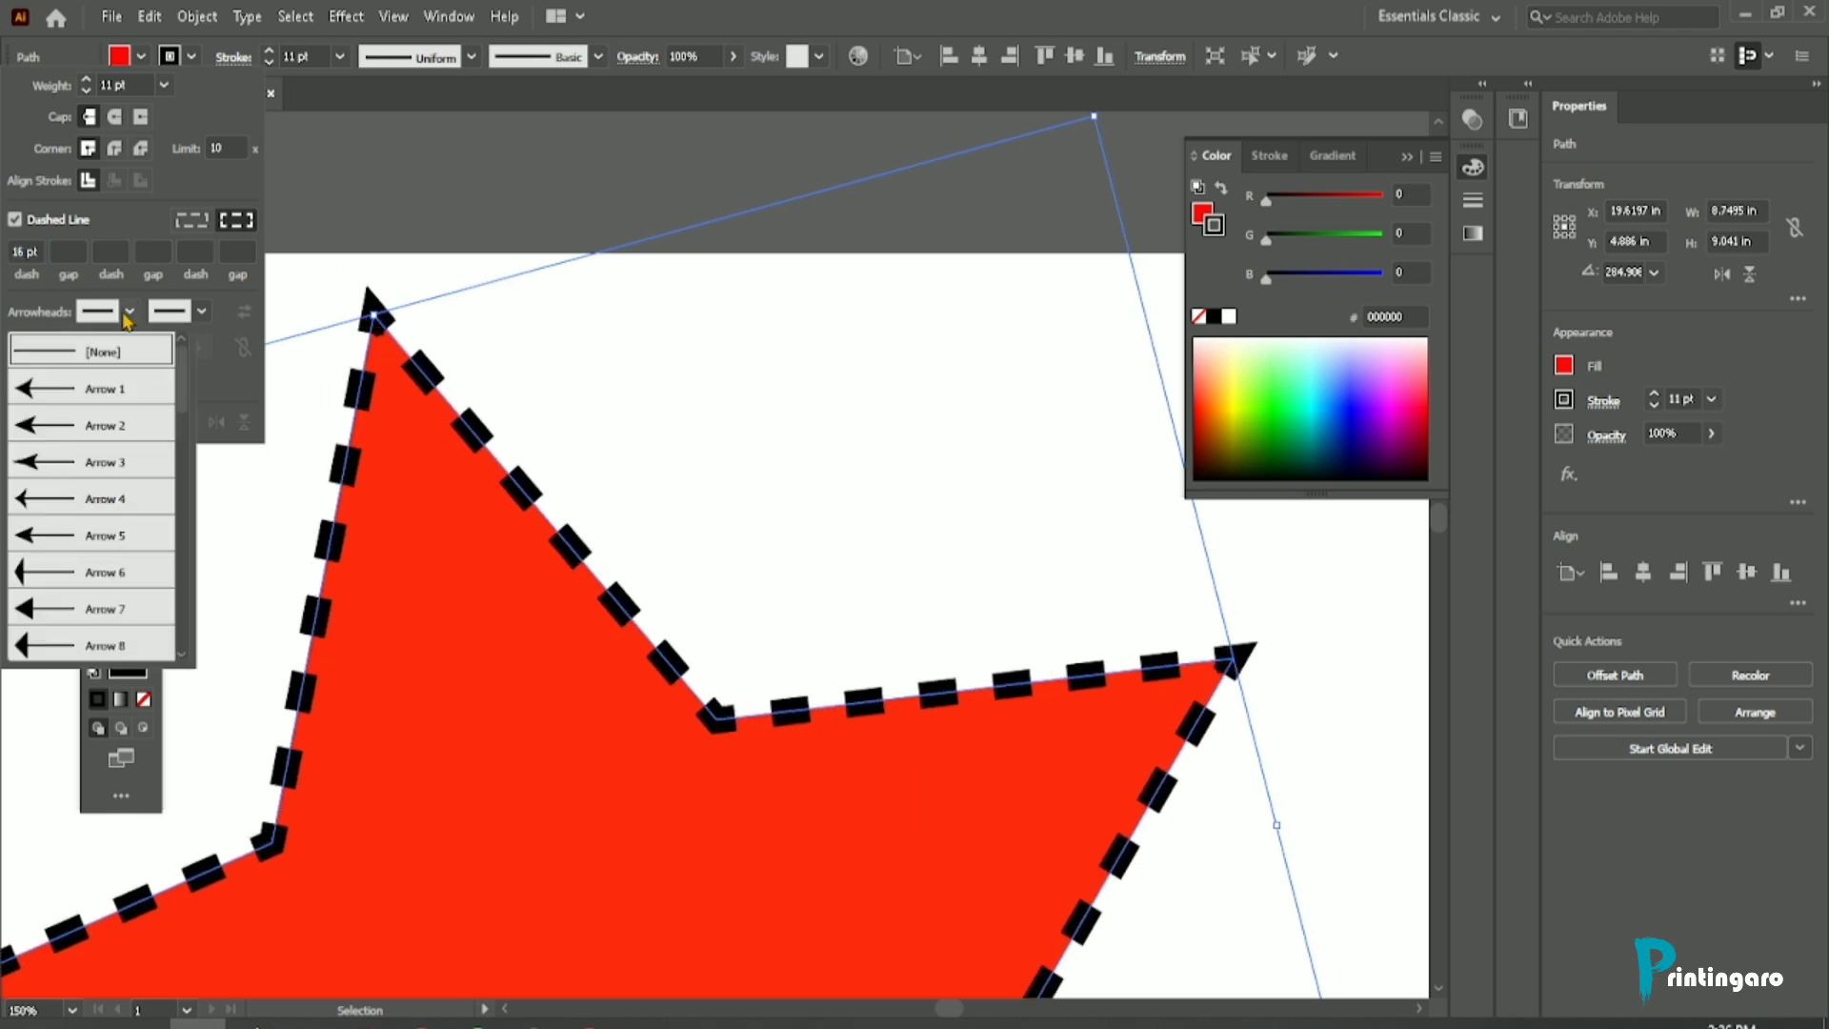
{"action": "left_click", "coordinate": [86, 389]}
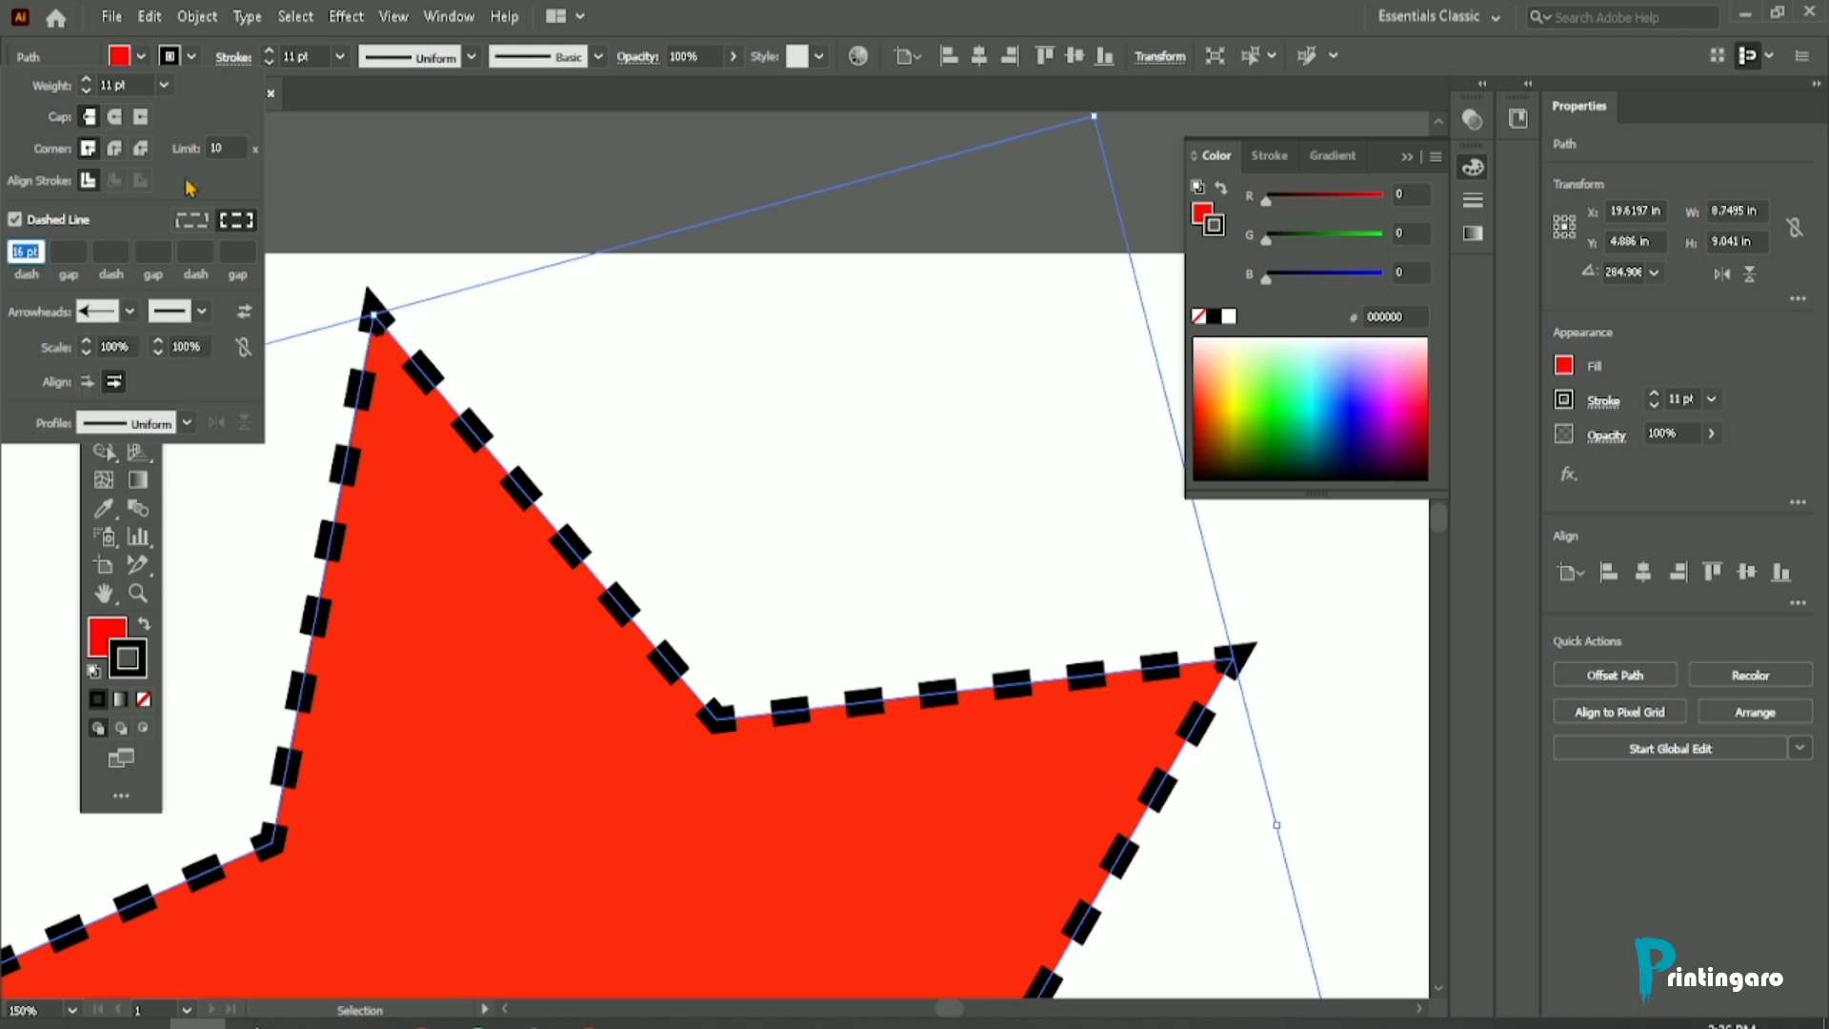
{"action": "left_click", "coordinate": [15, 220]}
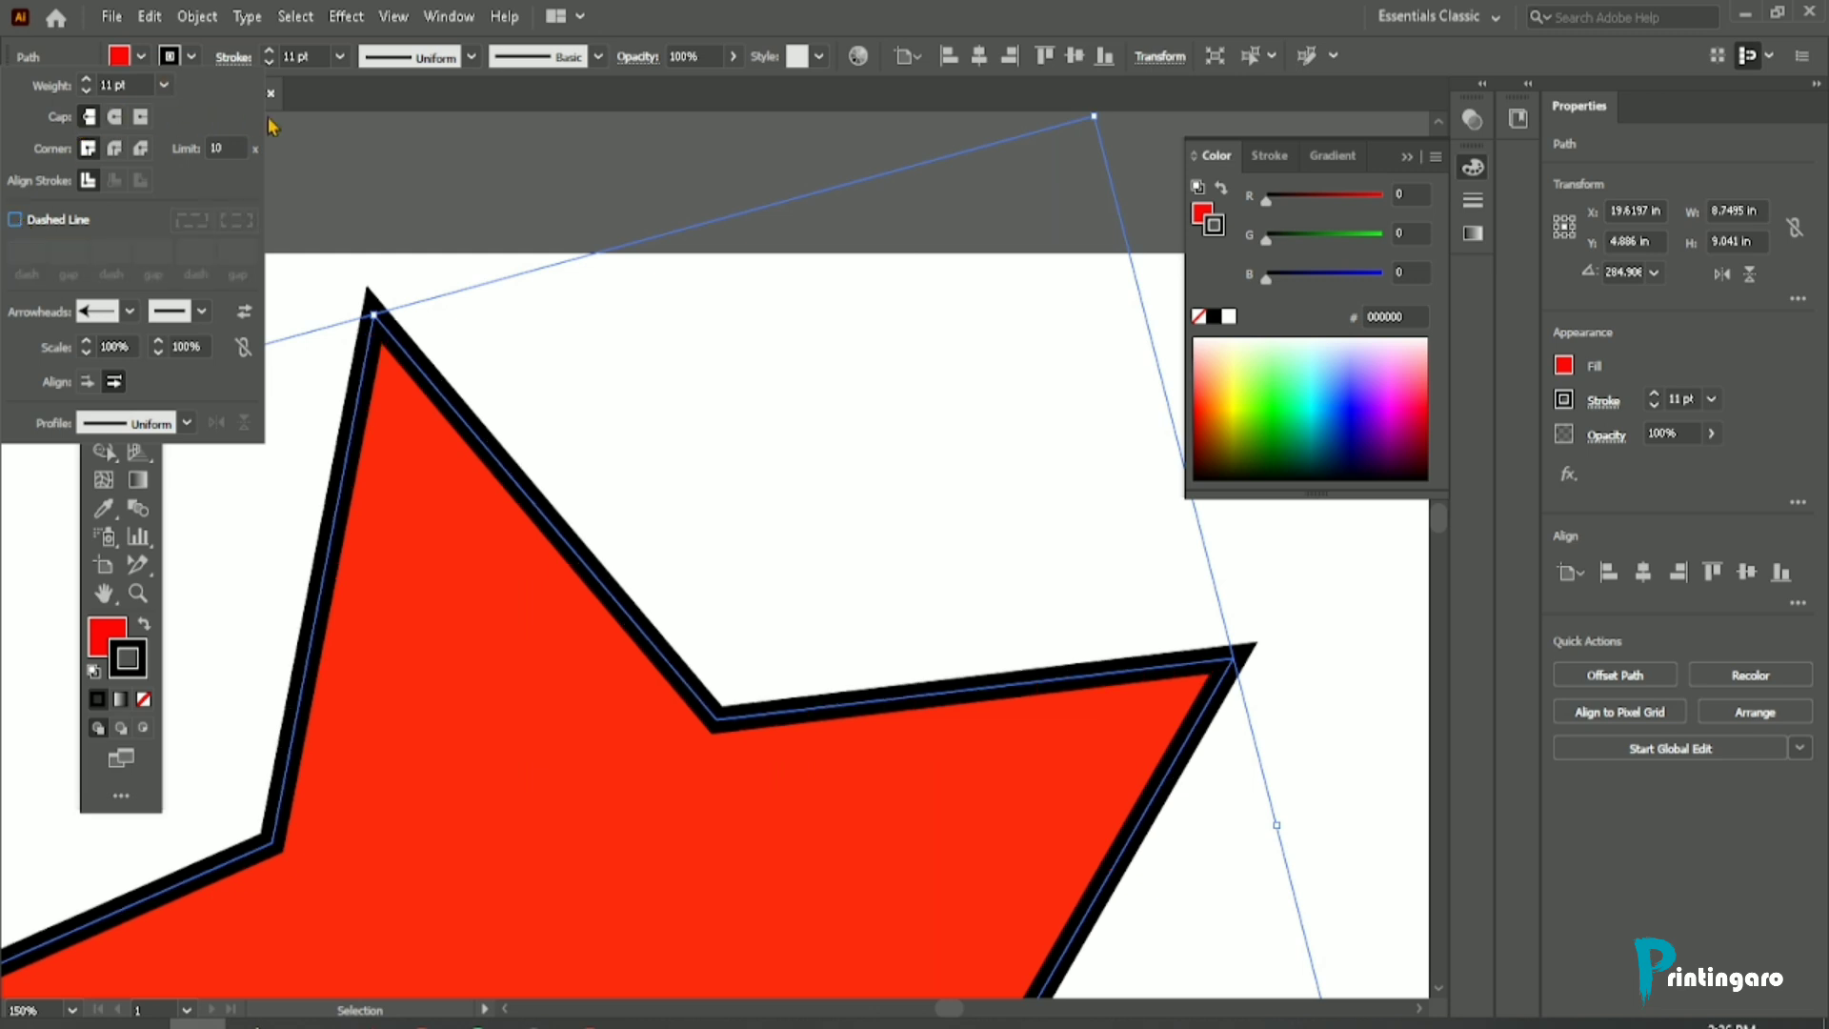
{"action": "left_click", "coordinate": [357, 148]}
{"action": "scroll", "coordinate": [425, 311], "scroll_direction": "down", "scroll_amount": 1}
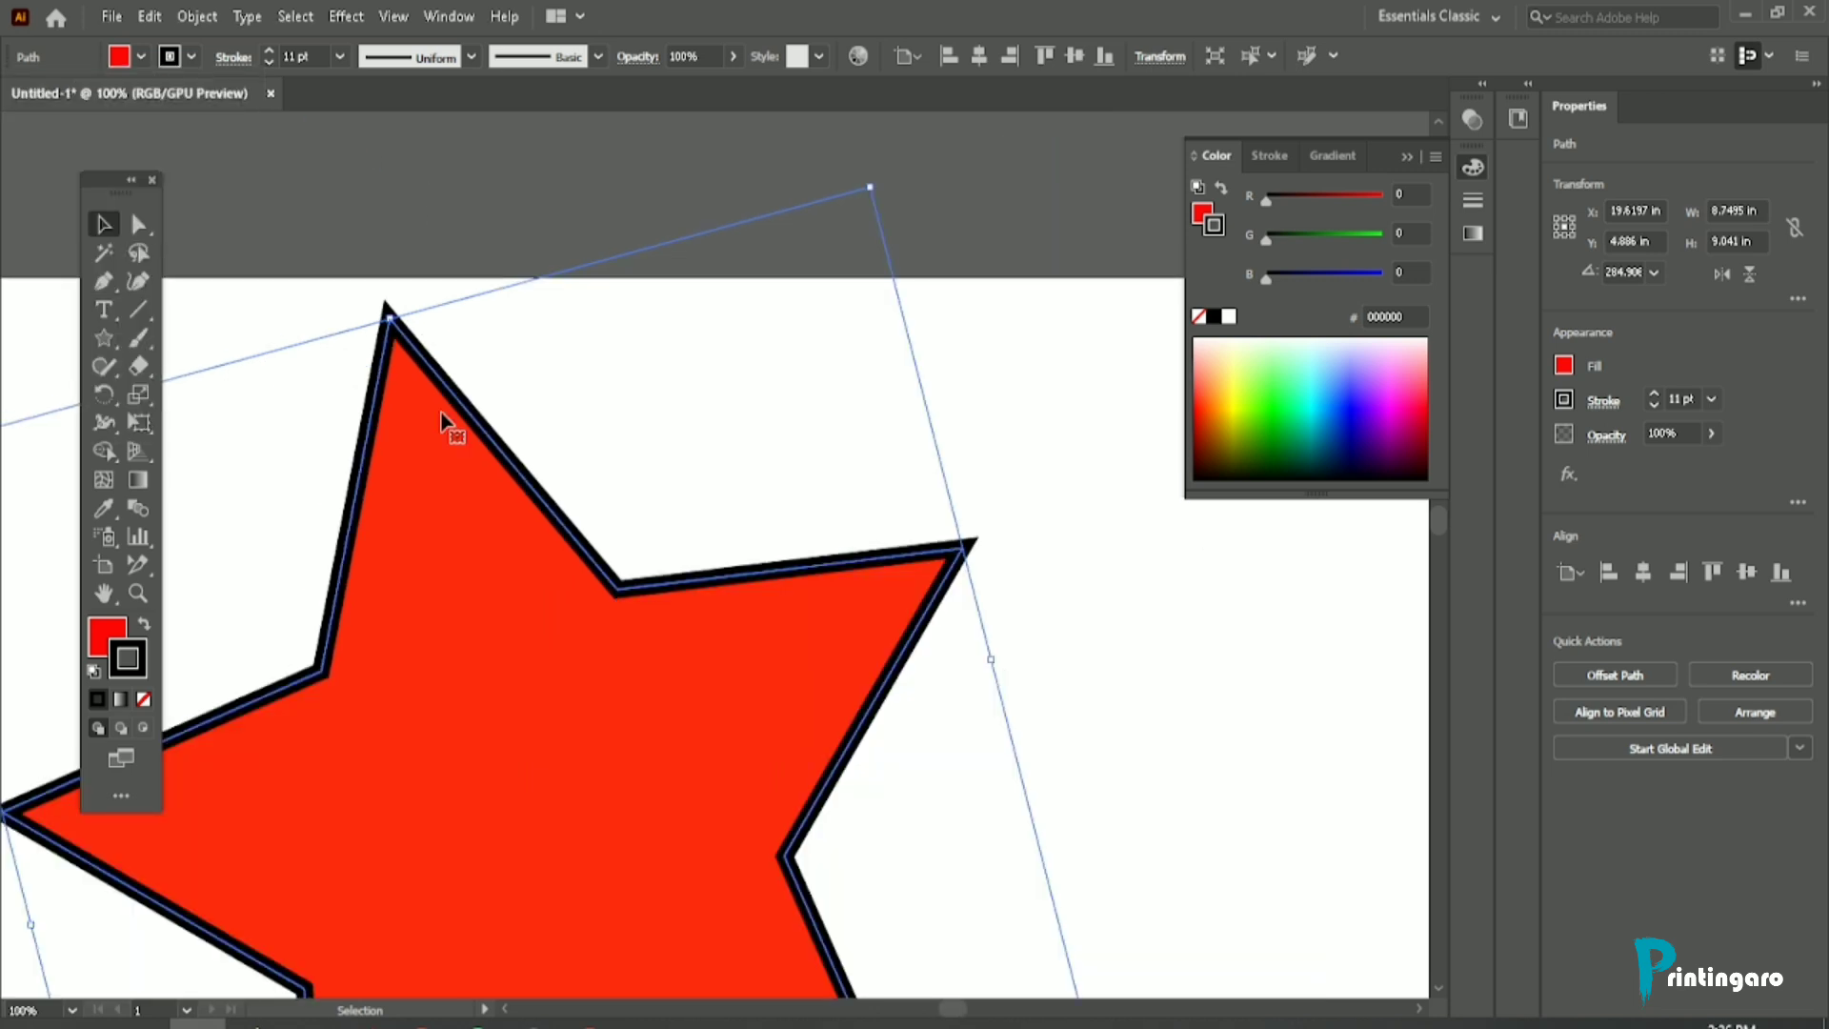
Step: Change the star's stroke color to bright yellow (ffff00)
{"action": "scroll", "coordinate": [450, 414], "scroll_direction": "up", "scroll_amount": 2}
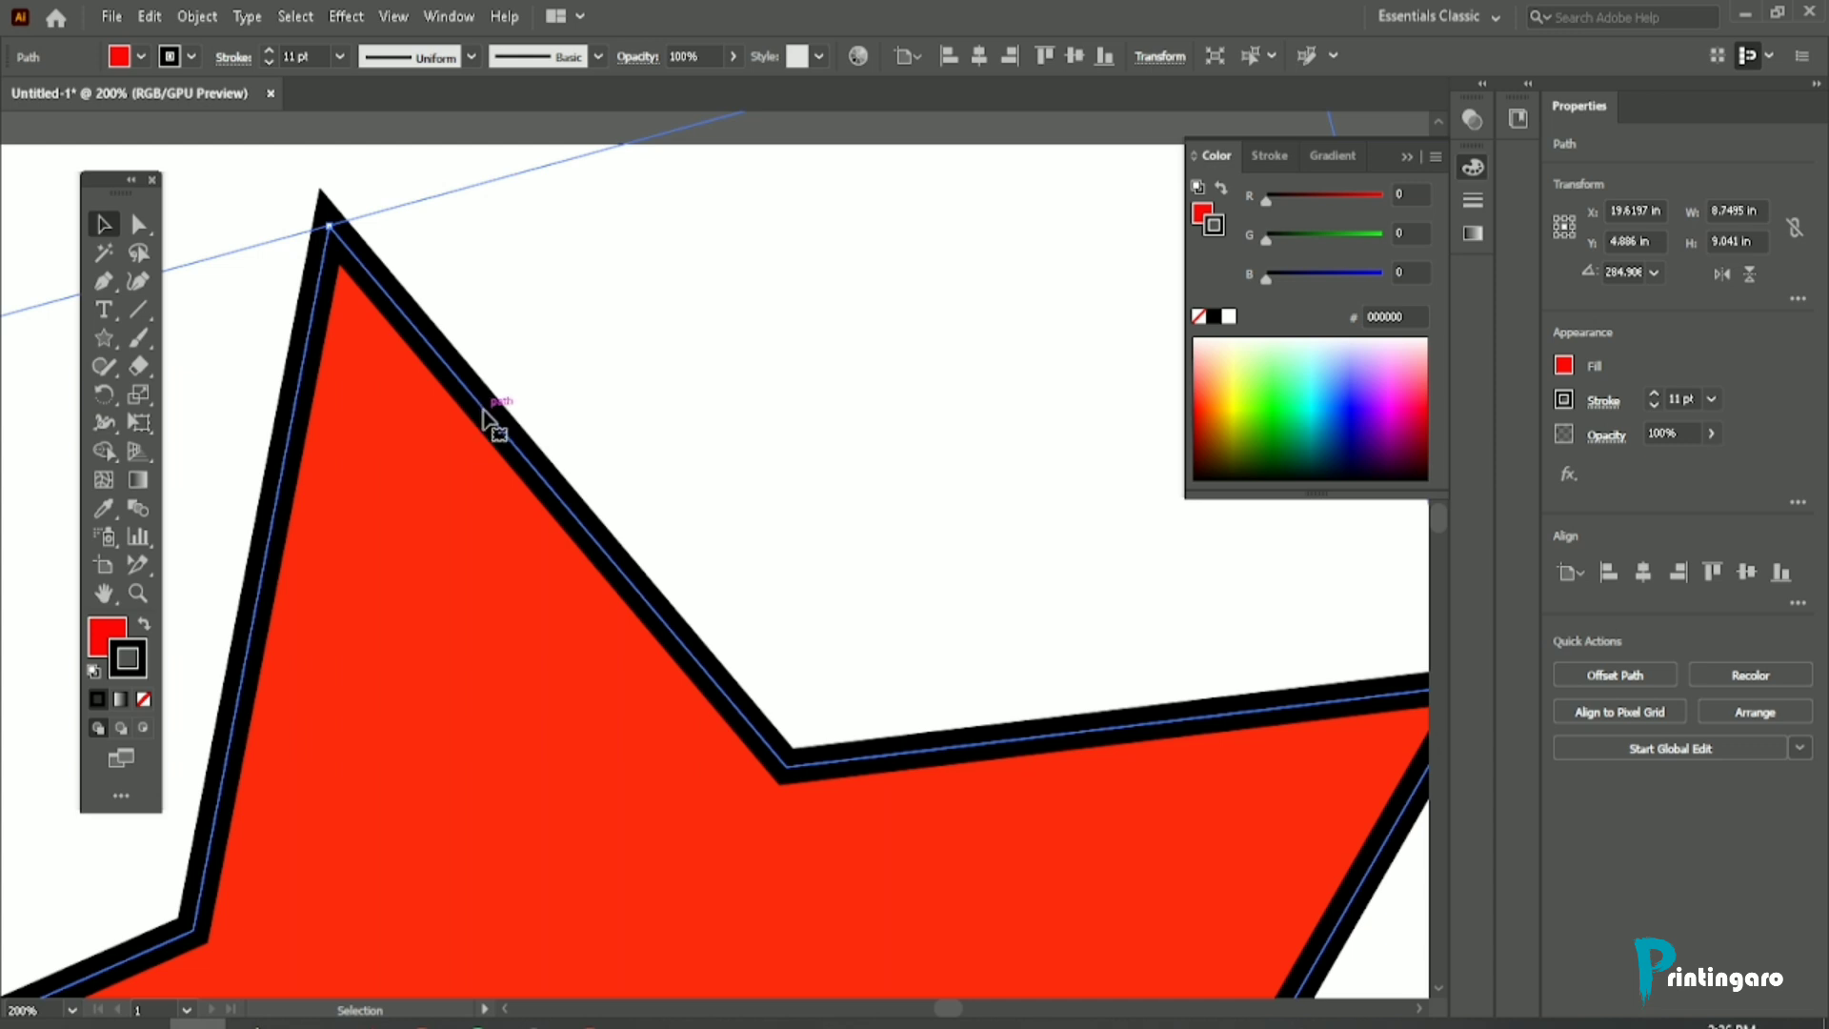
{"action": "double_click", "coordinate": [129, 656]}
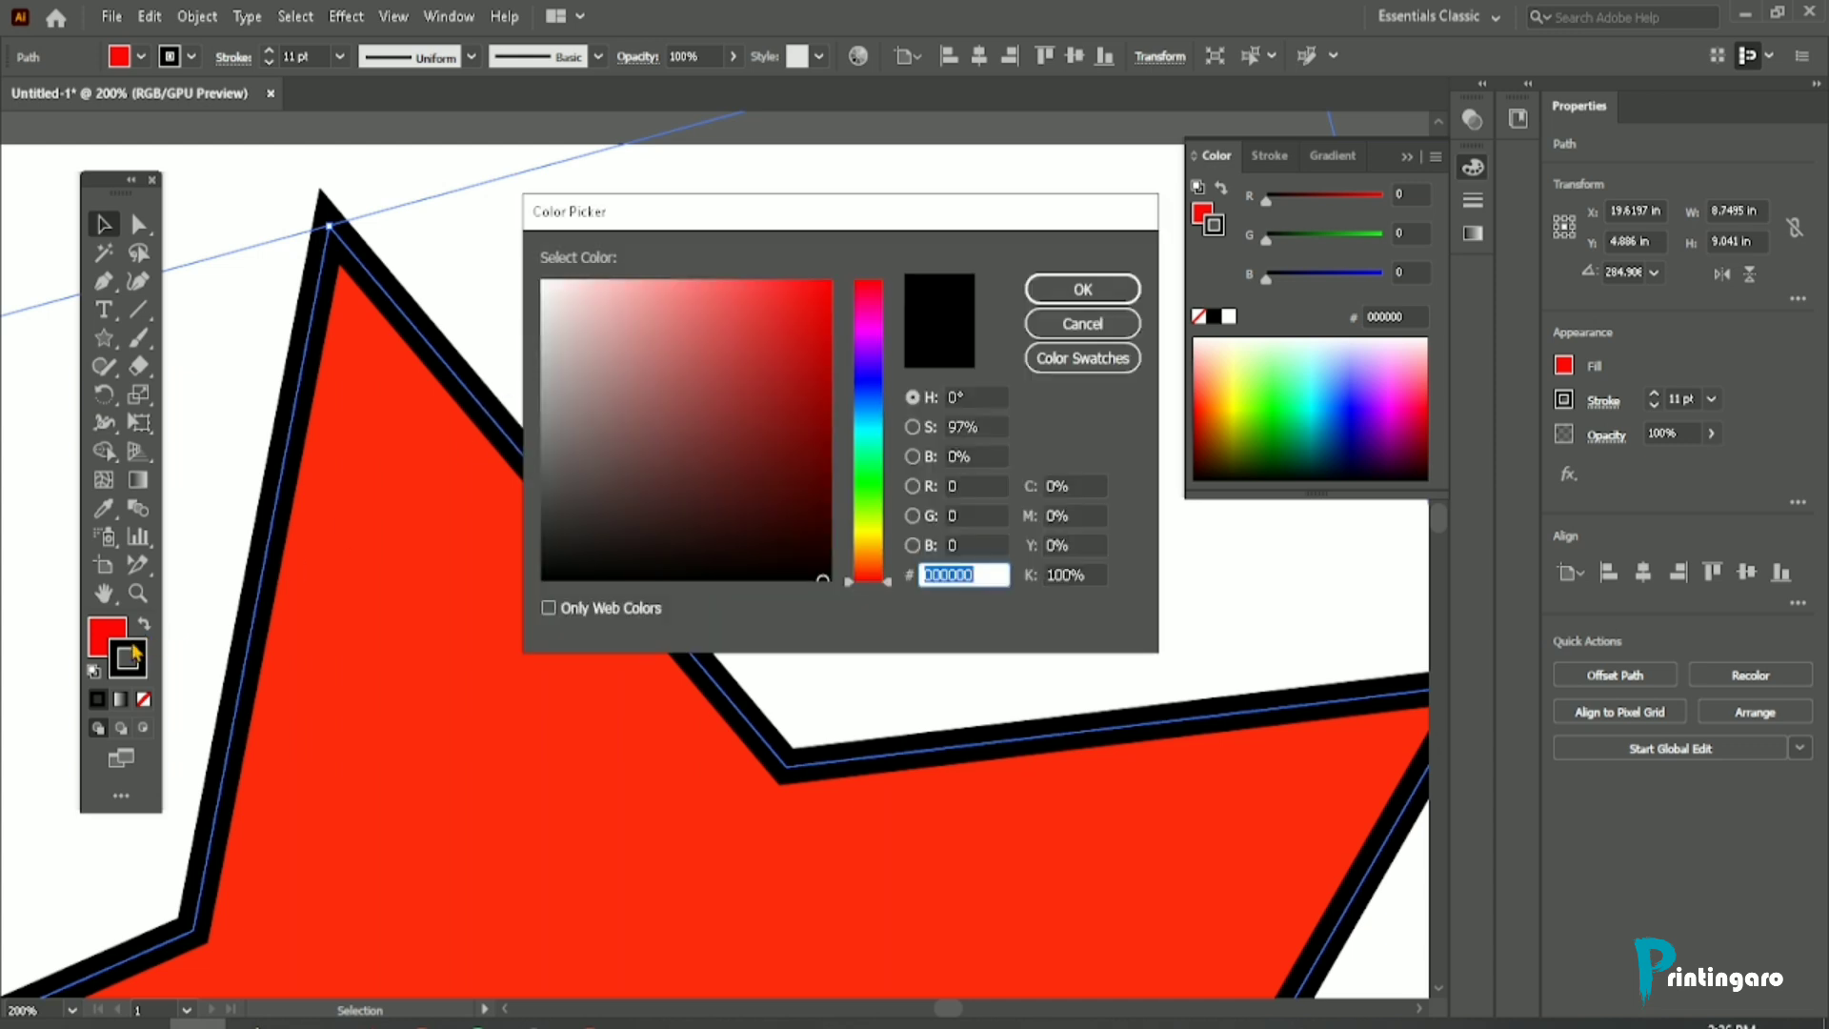
{"action": "left_click", "coordinate": [868, 530]}
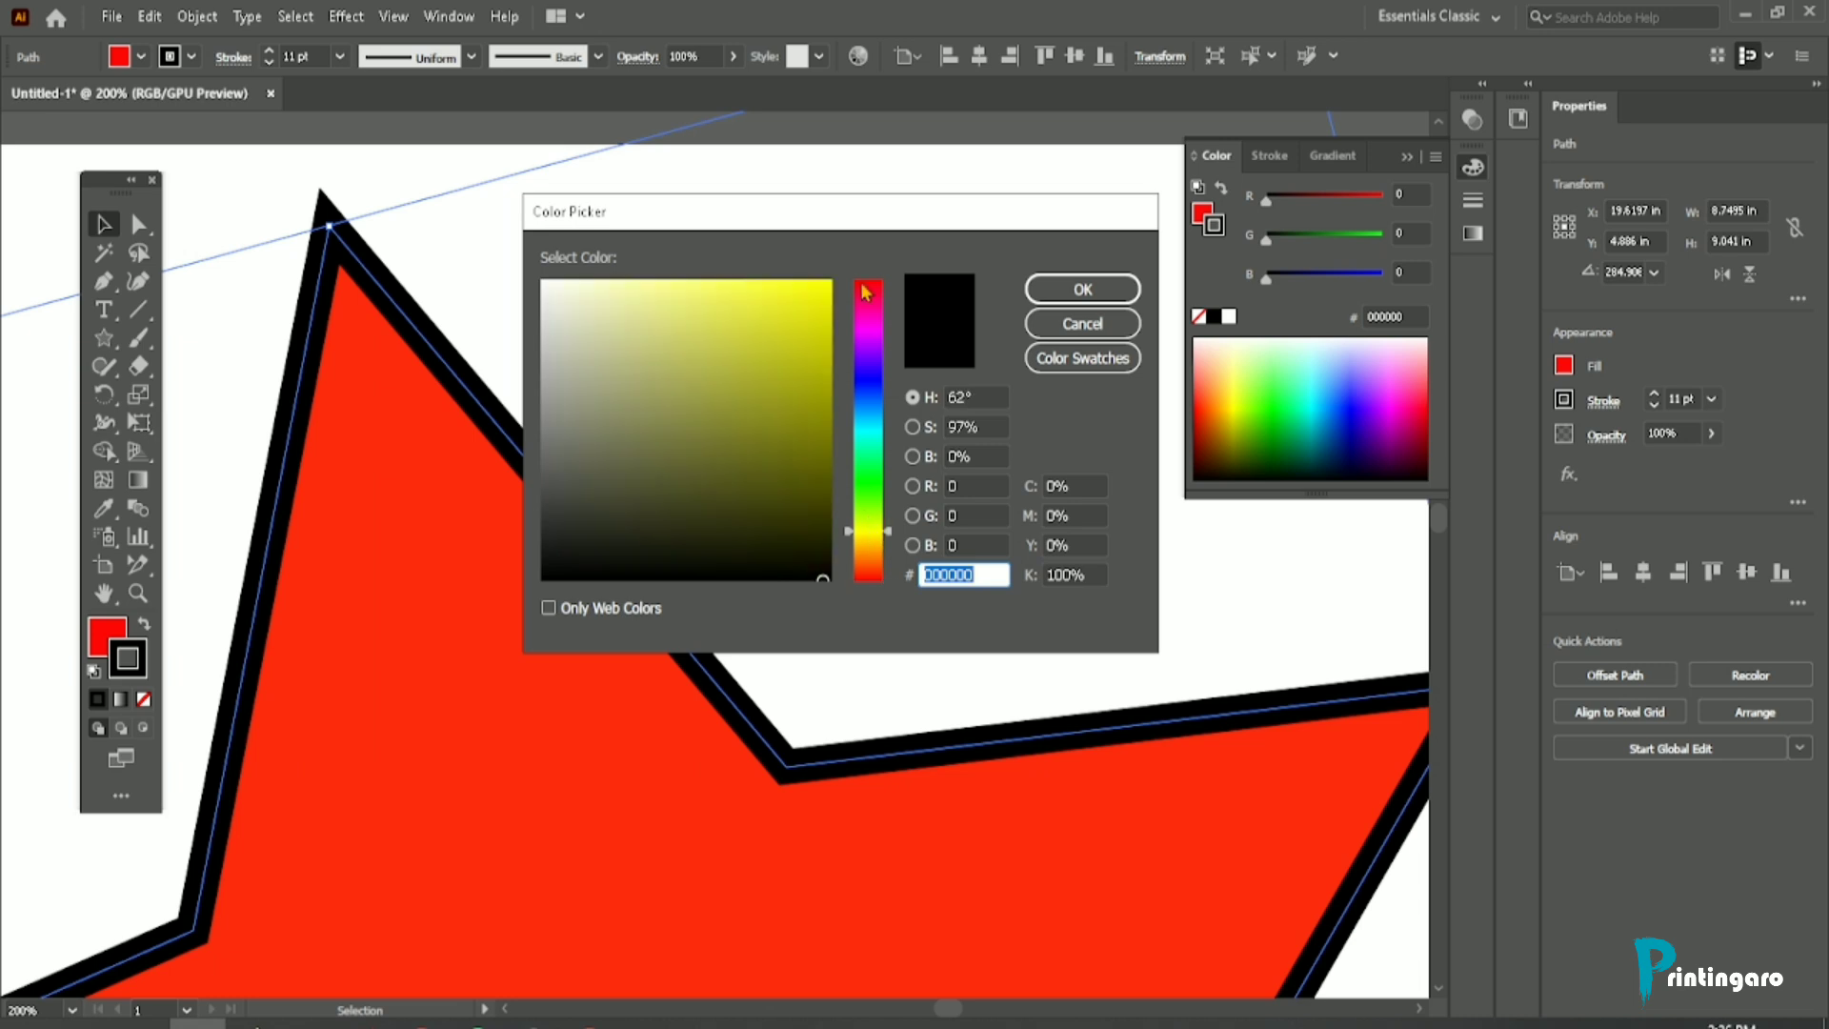
{"action": "left_click", "coordinate": [812, 282]}
{"action": "left_click", "coordinate": [1083, 289]}
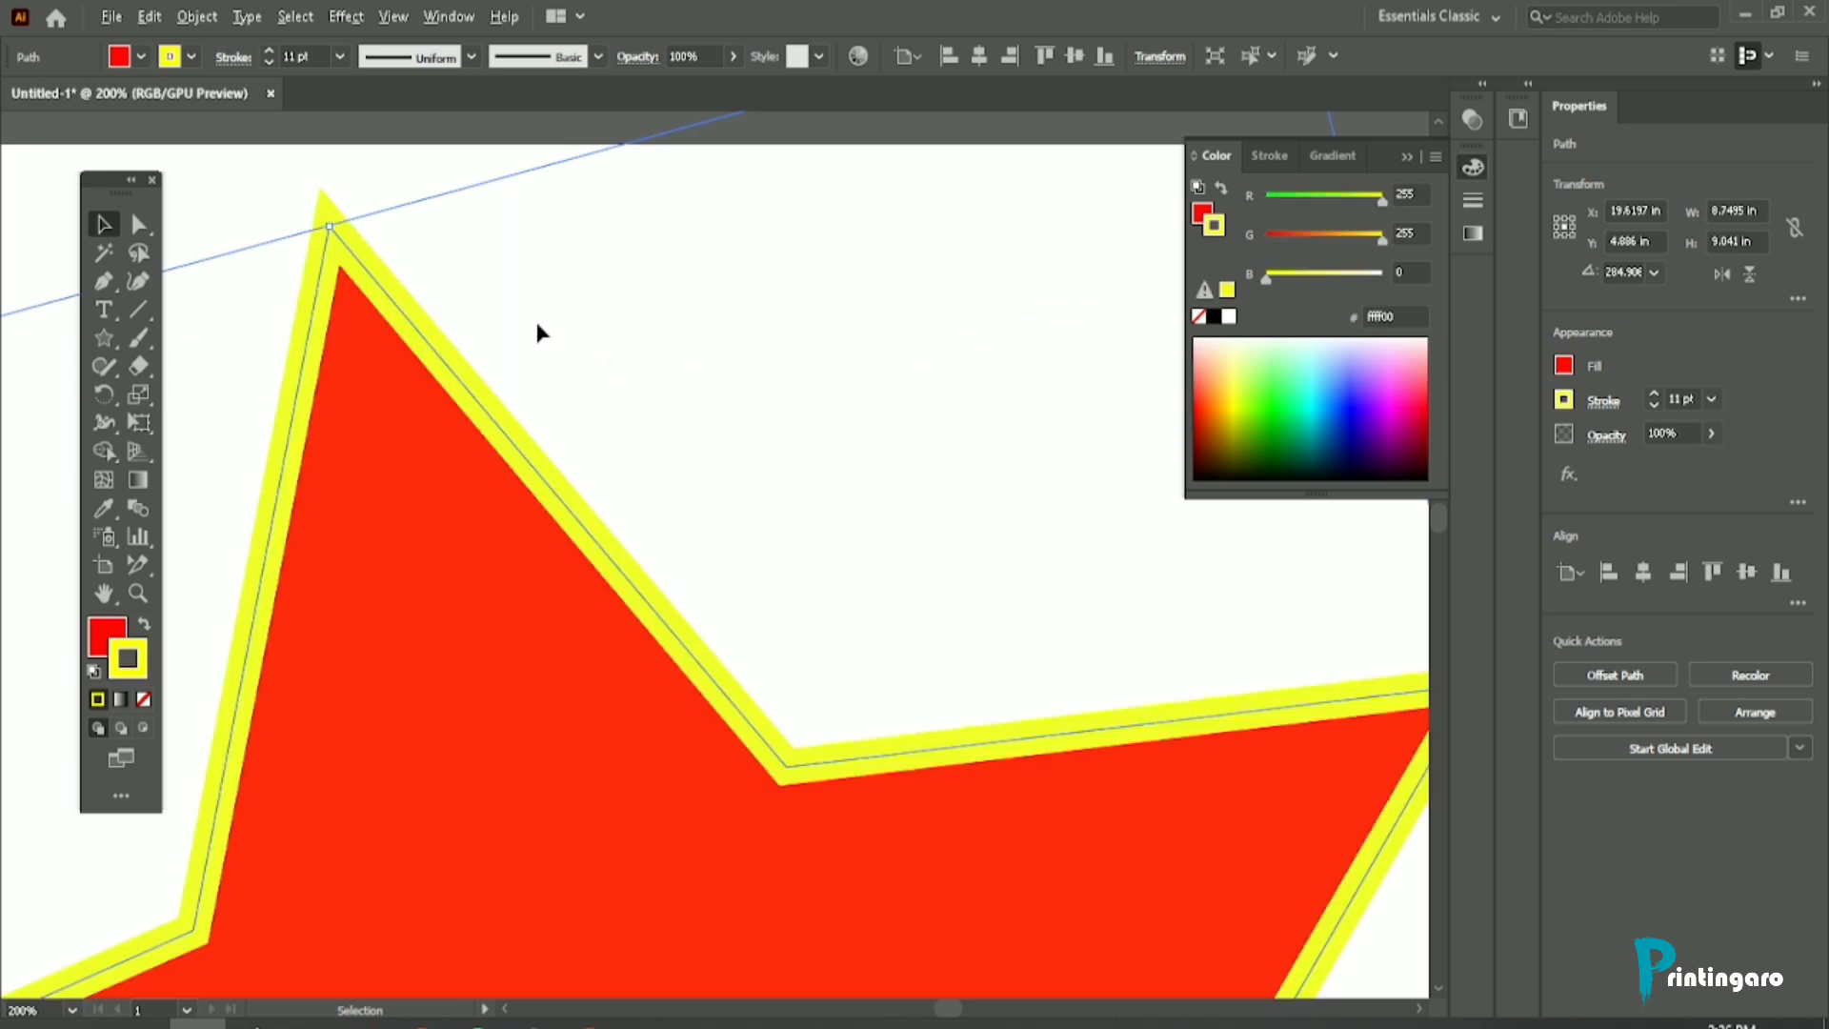
Step: Examine the yellow arrowhead at the star's lower-right point up close and within the whole shape
{"action": "key", "text": "ctrl+0"}
{"action": "scroll", "coordinate": [659, 548], "scroll_direction": "up", "scroll_amount": 4}
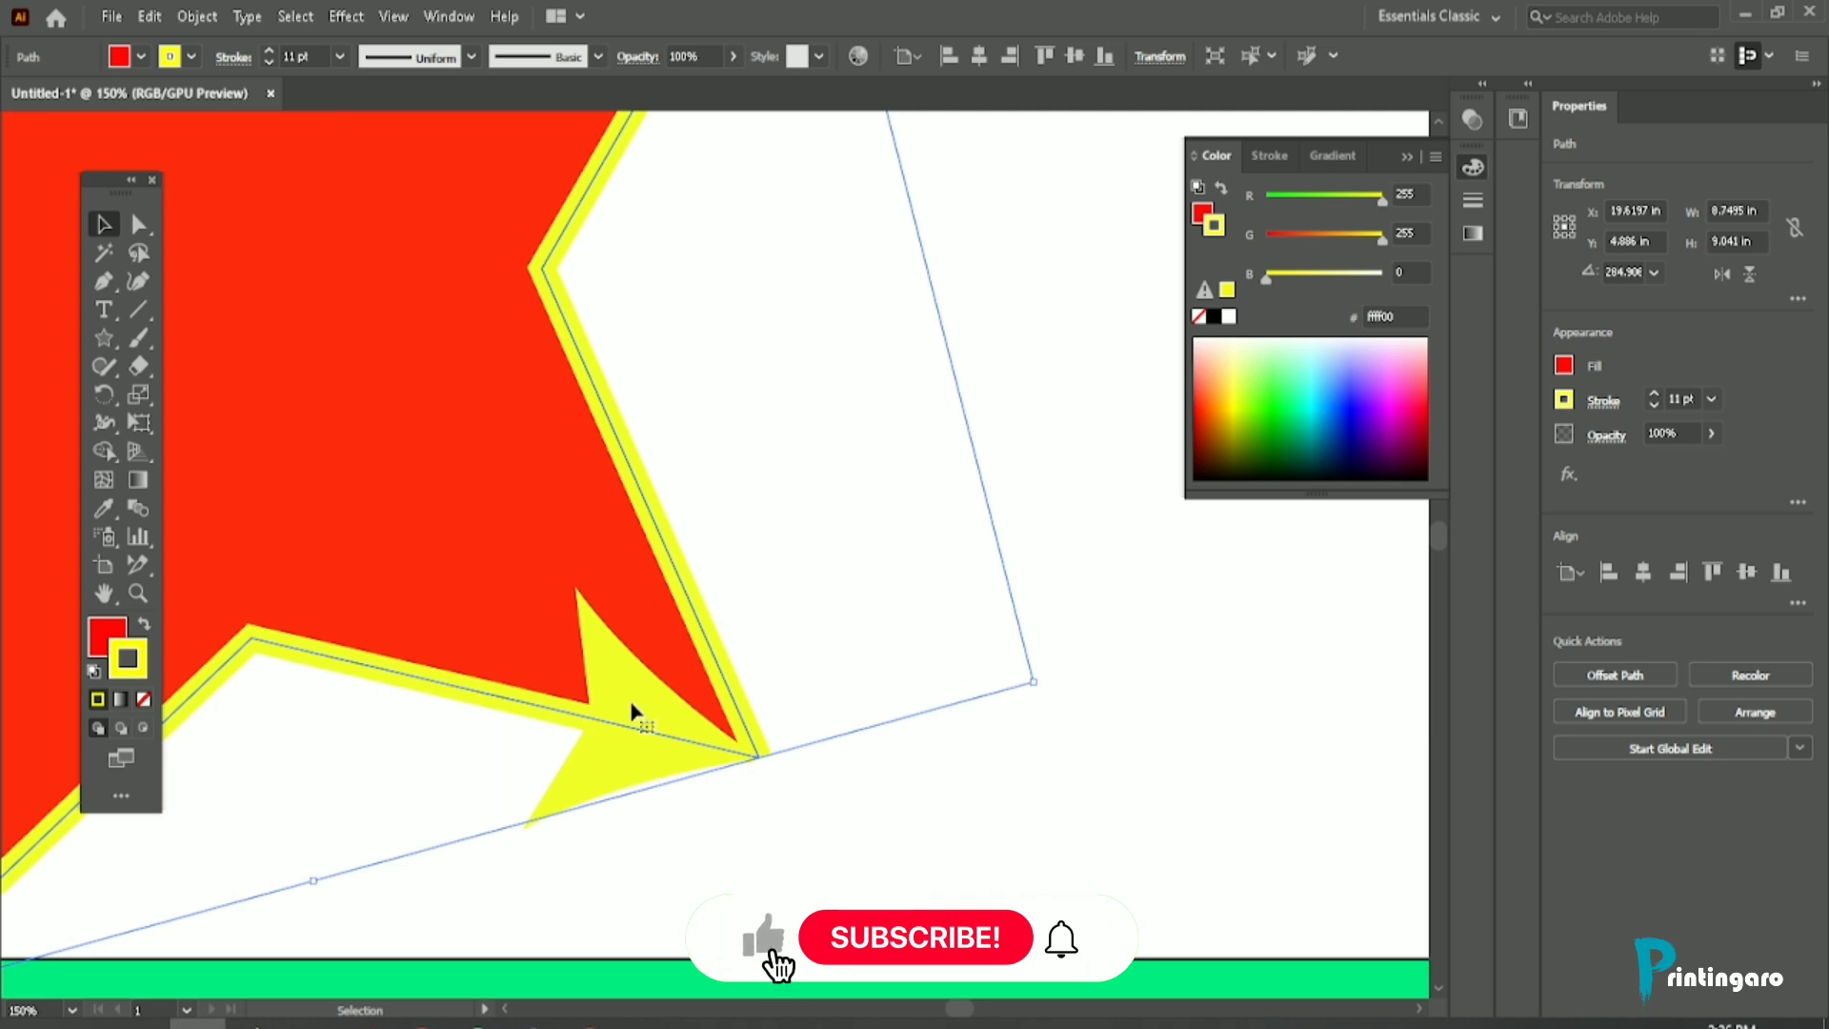
{"action": "scroll", "coordinate": [640, 706], "scroll_direction": "down", "scroll_amount": 1}
{"action": "scroll", "coordinate": [629, 741], "scroll_direction": "up", "scroll_amount": 3}
{"action": "scroll", "coordinate": [650, 734], "scroll_direction": "down", "scroll_amount": 2}
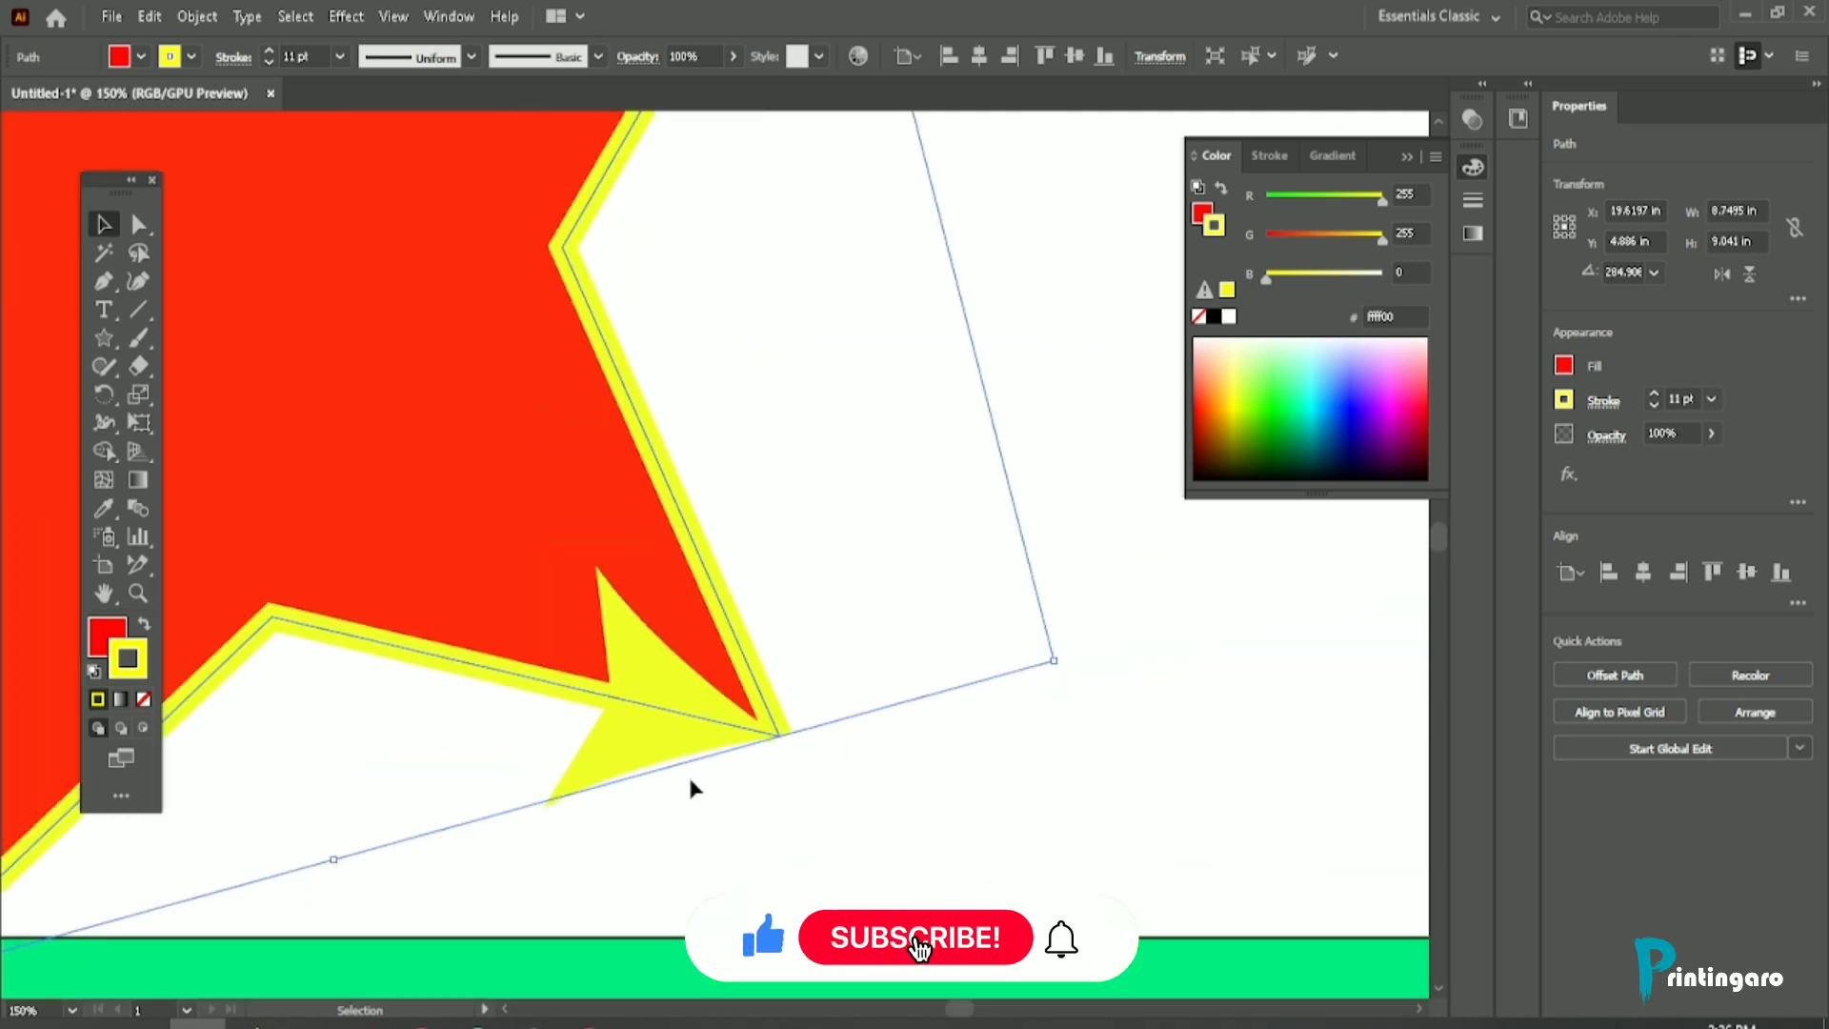
{"action": "left_click", "coordinate": [688, 774]}
{"action": "left_click", "coordinate": [645, 632]}
{"action": "scroll", "coordinate": [743, 682], "scroll_direction": "up", "scroll_amount": 1}
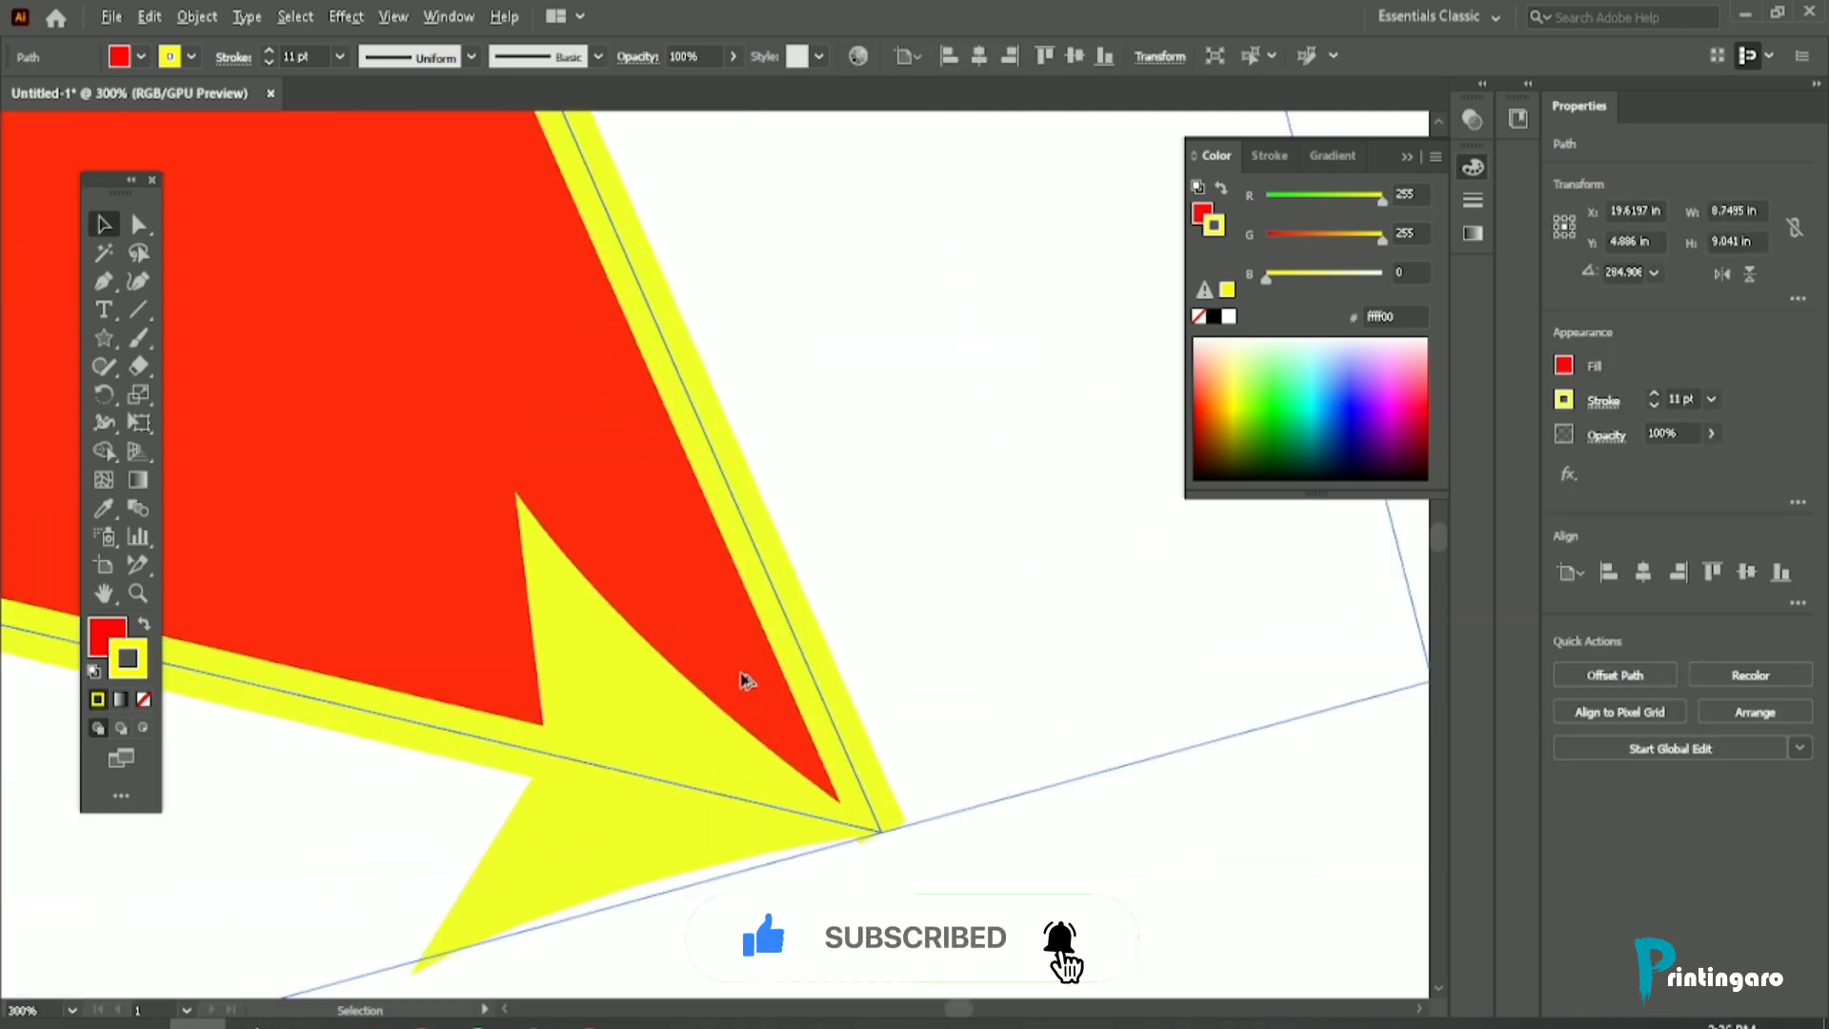
{"action": "scroll", "coordinate": [707, 684], "scroll_direction": "down", "scroll_amount": 1}
{"action": "scroll", "coordinate": [753, 705], "scroll_direction": "down", "scroll_amount": 1}
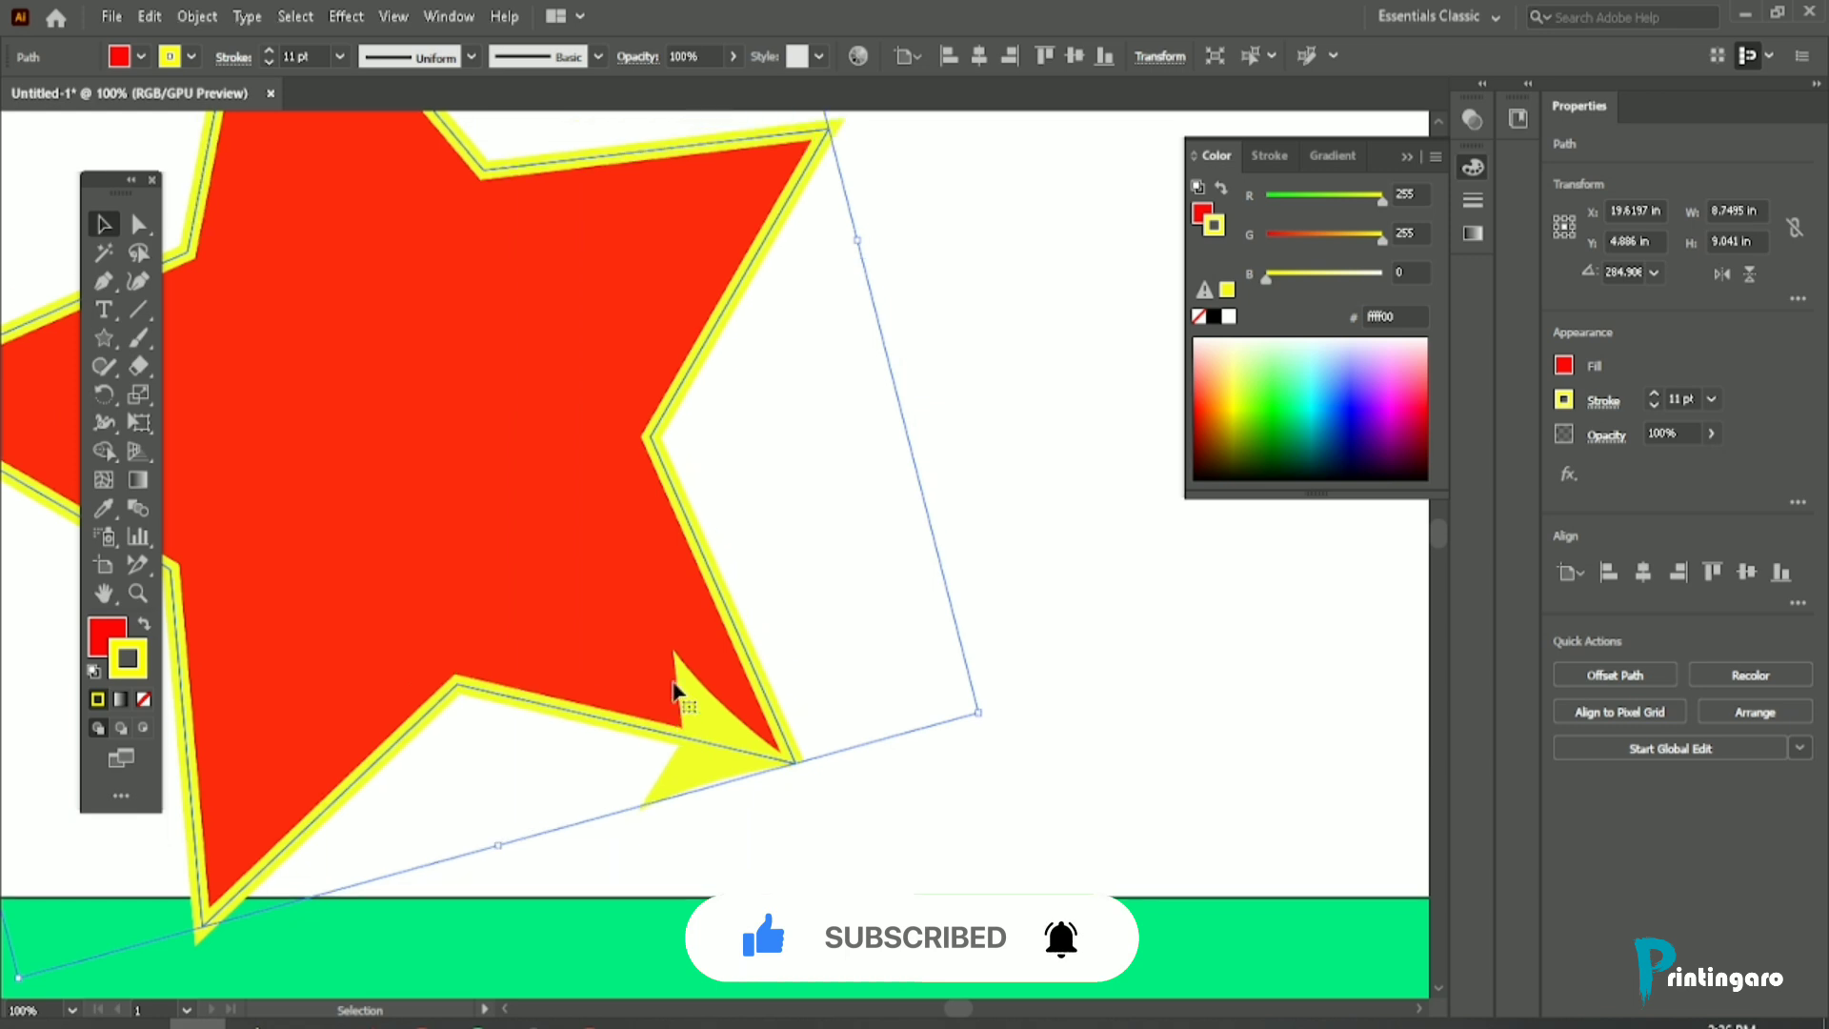
Step: Remove the start arrowhead from the star's stroke by setting it to None
{"action": "left_click", "coordinate": [234, 58]}
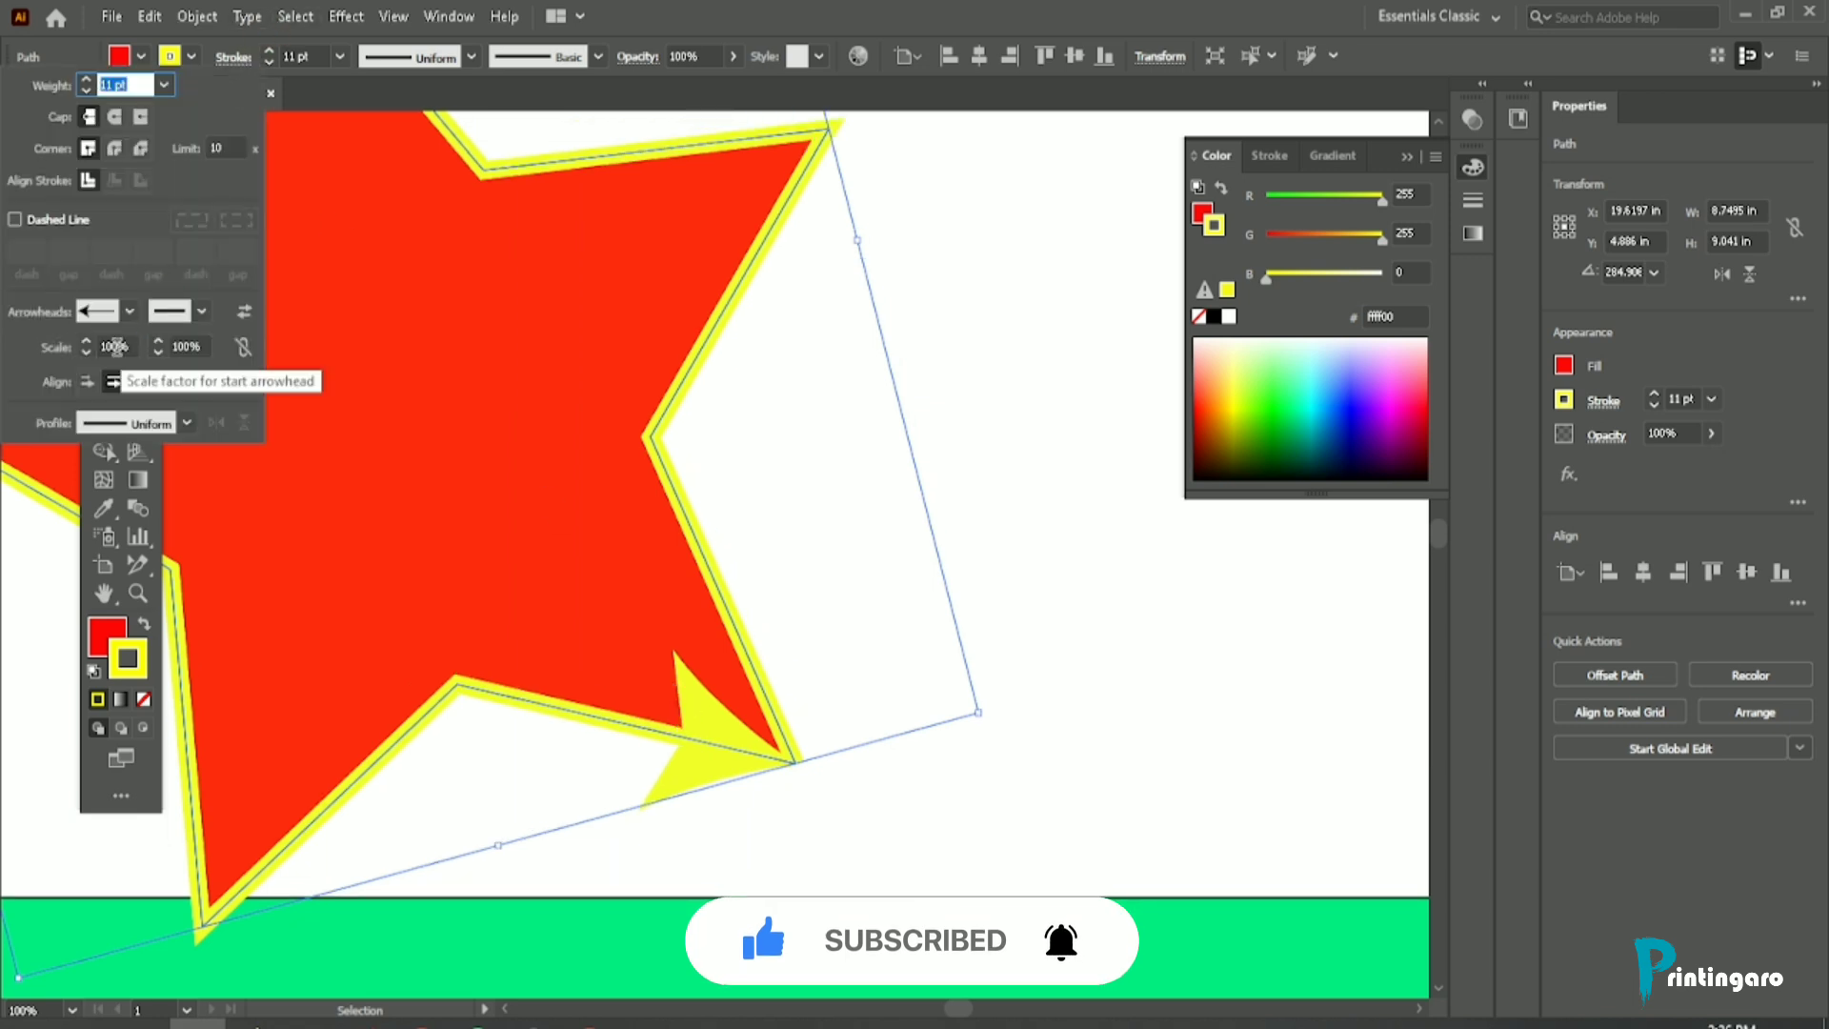
{"action": "left_click", "coordinate": [131, 312]}
{"action": "scroll", "coordinate": [100, 419], "scroll_direction": "up", "scroll_amount": 1}
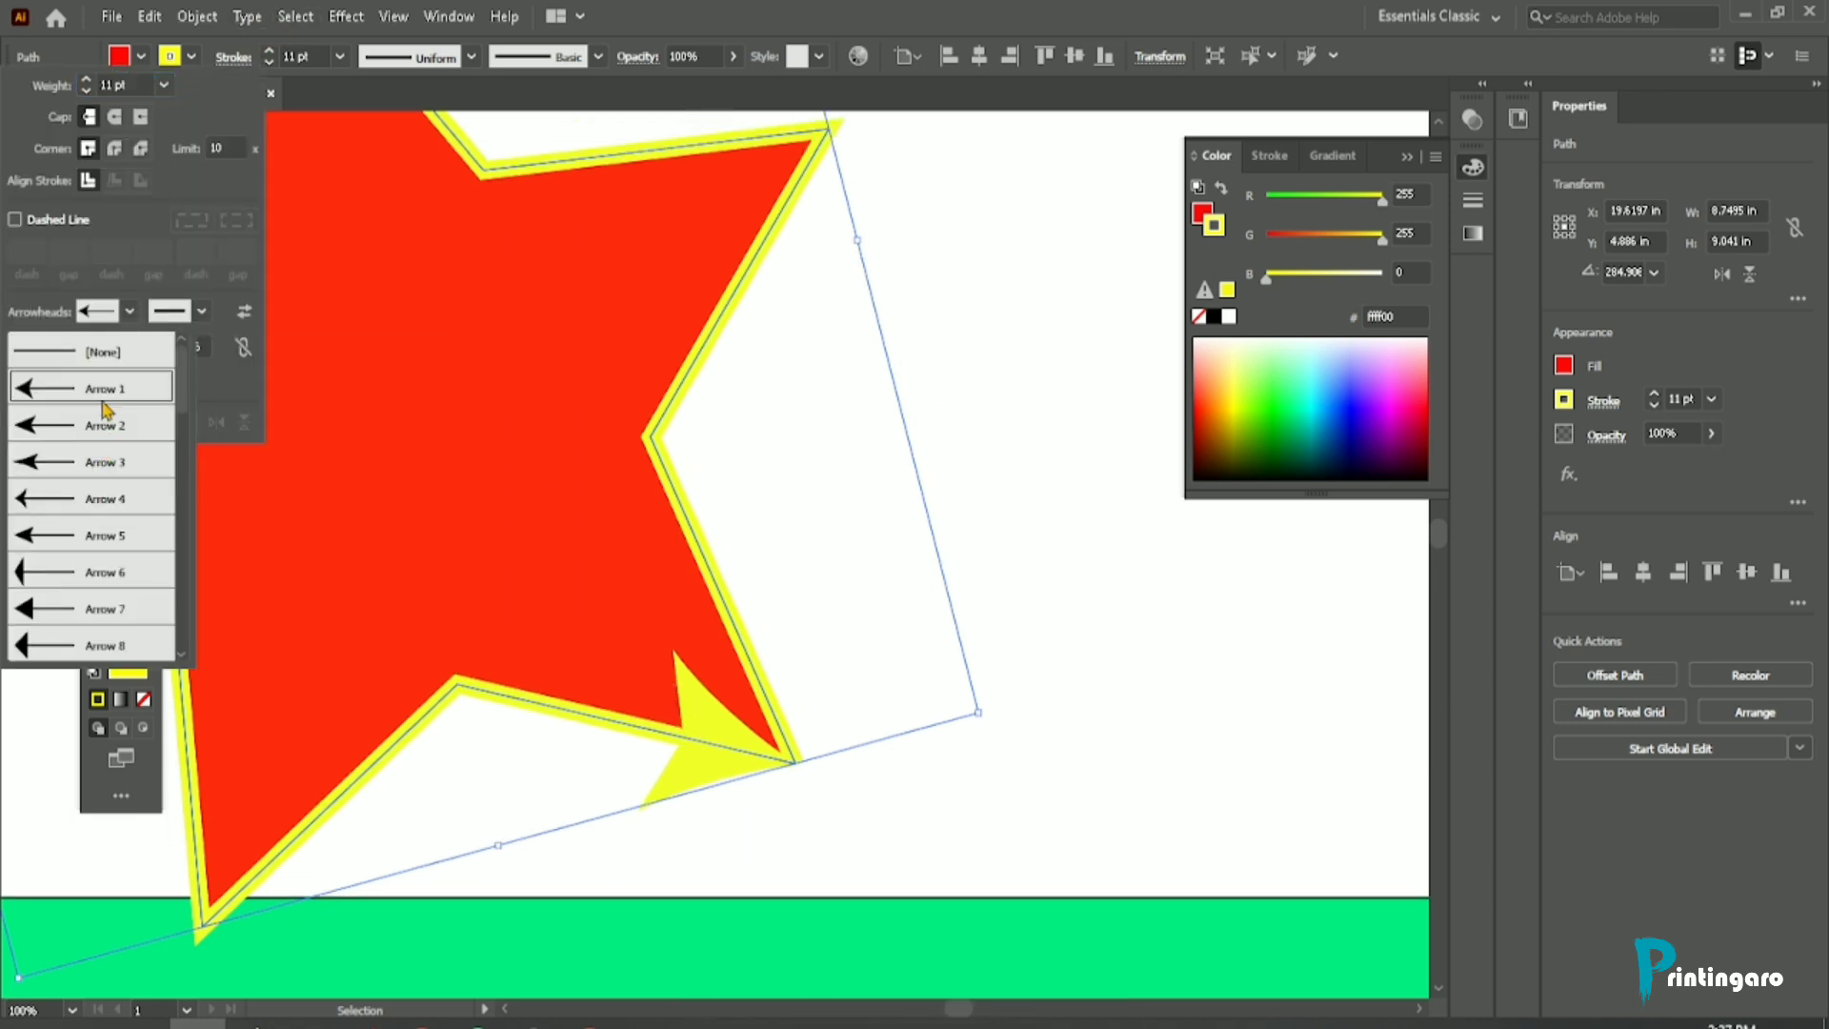
{"action": "left_click", "coordinate": [95, 351]}
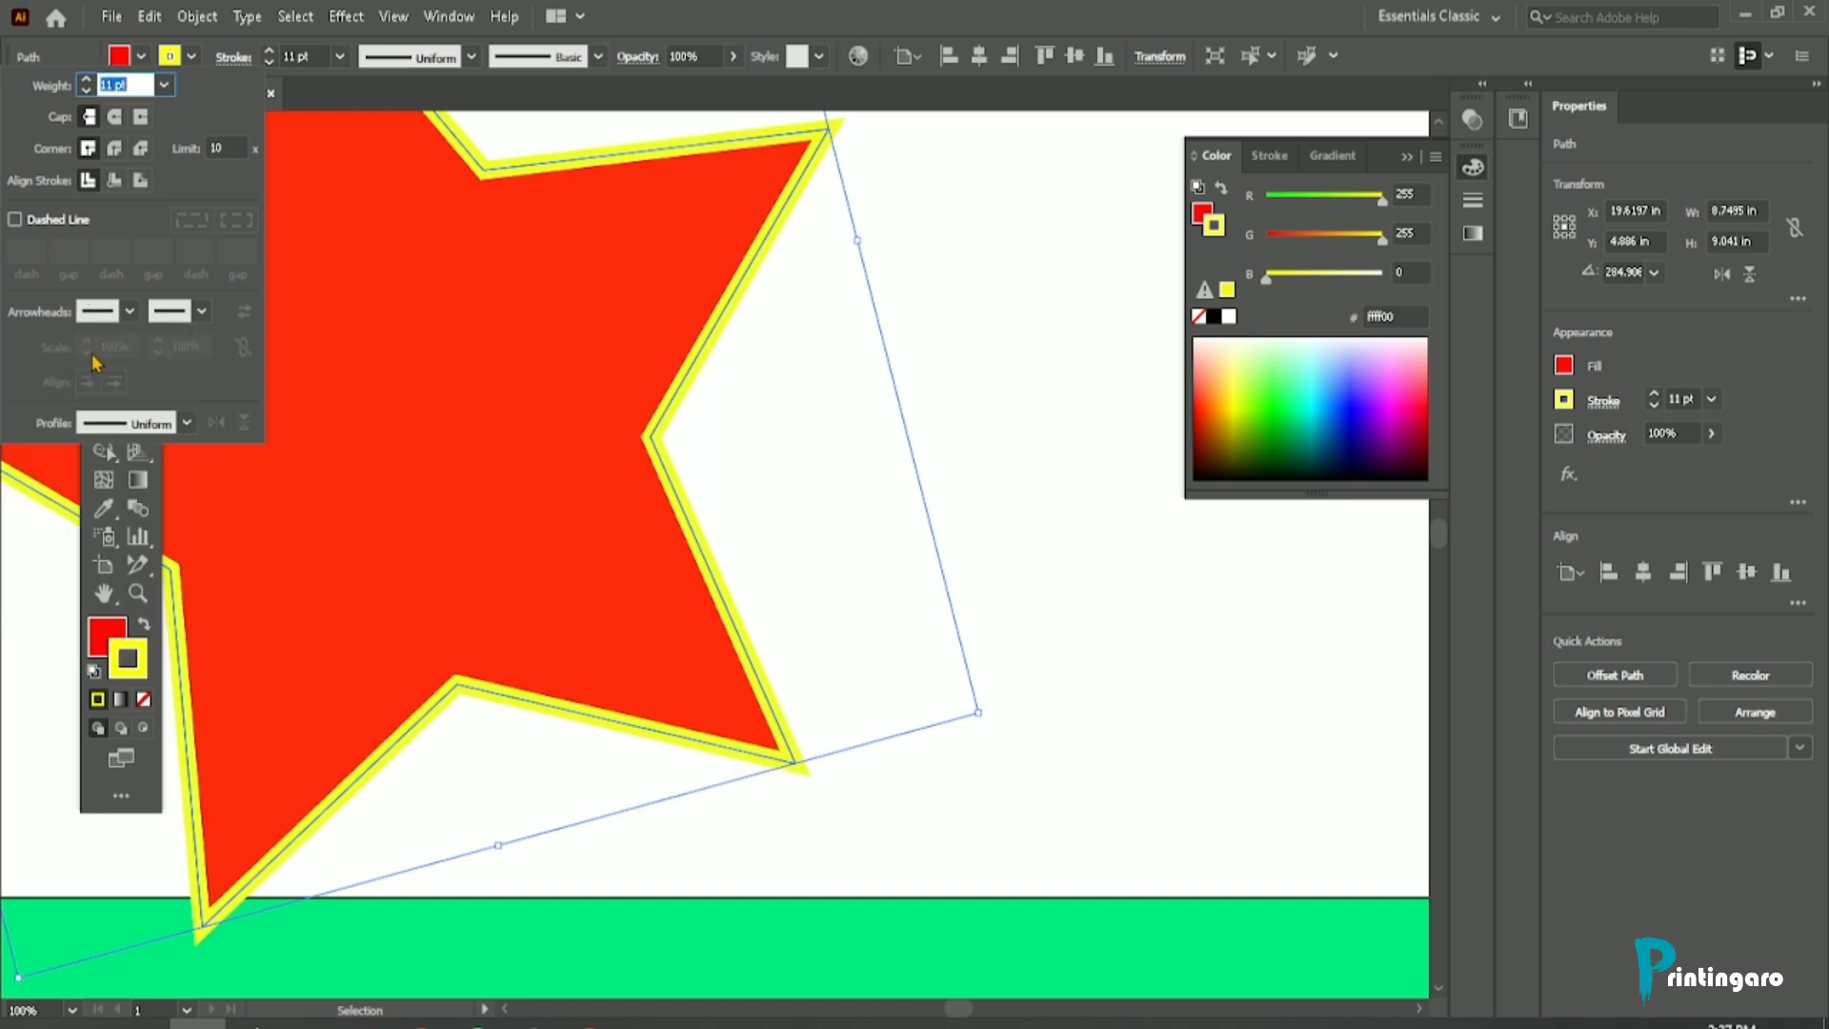
{"action": "left_click", "coordinate": [985, 350]}
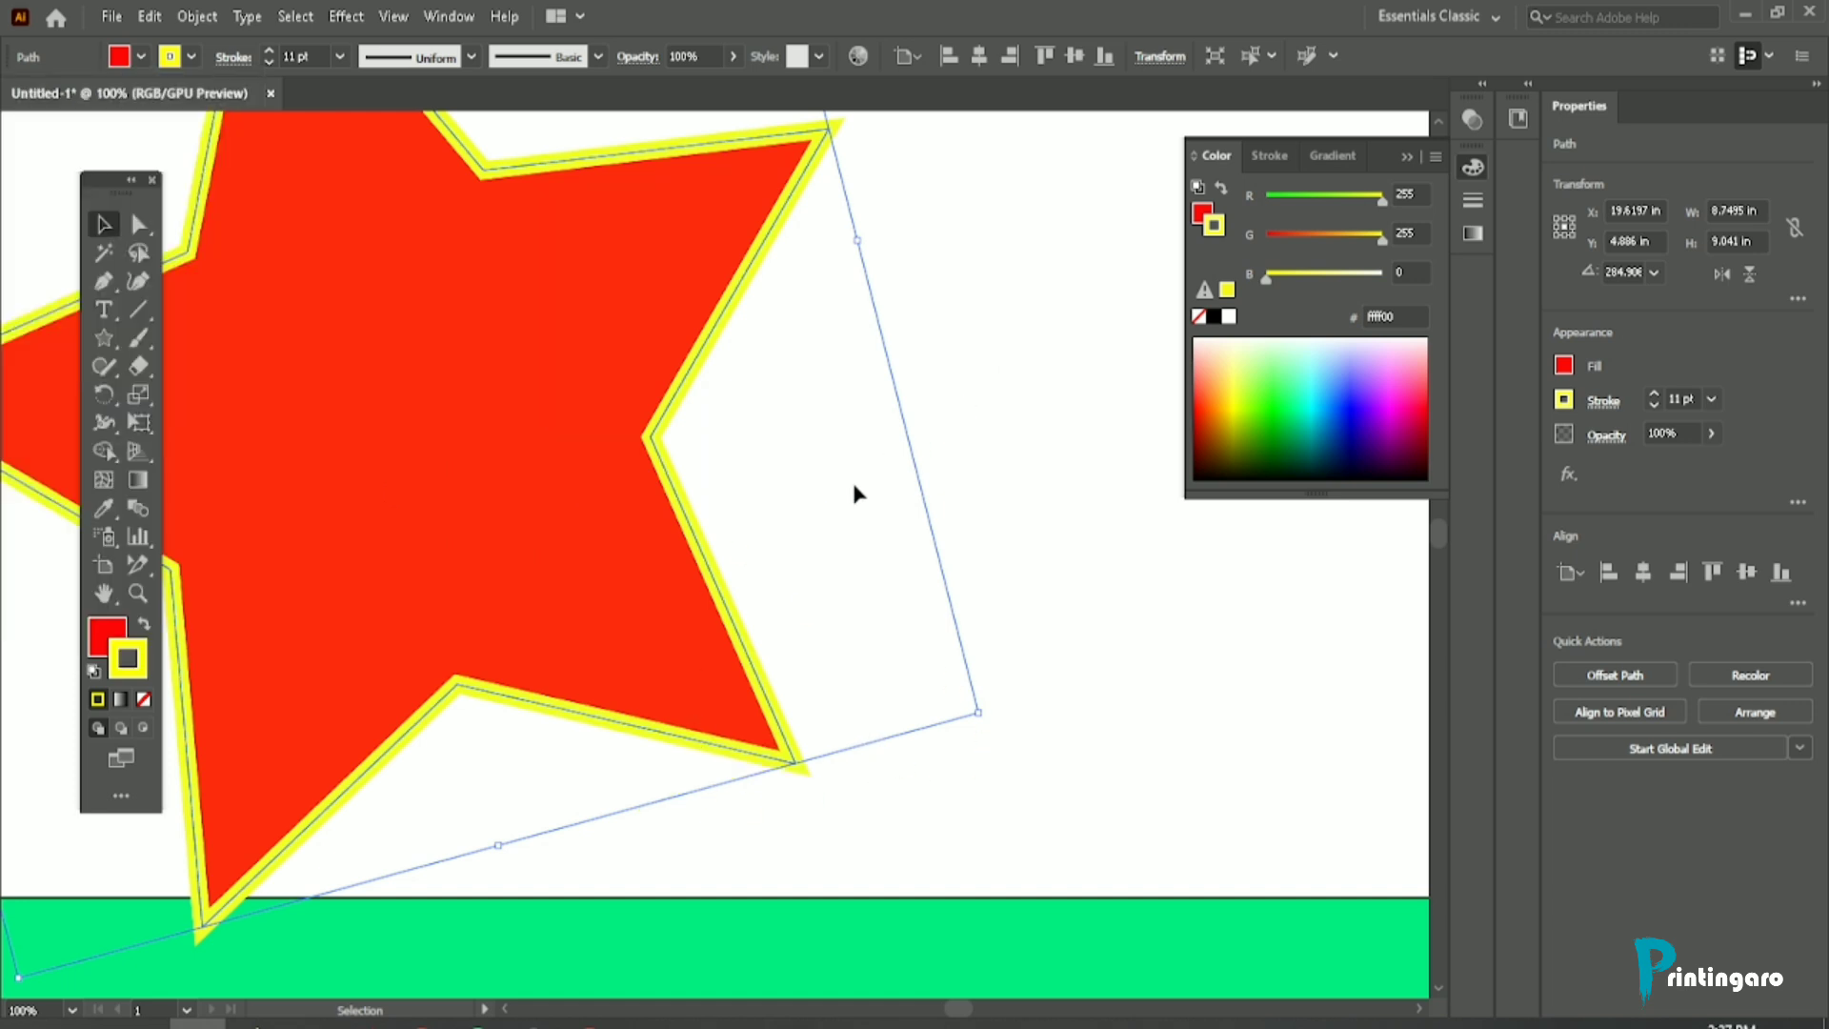
Step: Increase the weight of the star's yellow stroke to 13 pt
{"action": "scroll", "coordinate": [854, 488], "scroll_direction": "down", "scroll_amount": 2}
{"action": "scroll", "coordinate": [657, 406], "scroll_direction": "up", "scroll_amount": 1}
{"action": "scroll", "coordinate": [610, 412], "scroll_direction": "up", "scroll_amount": 2}
{"action": "scroll", "coordinate": [601, 419], "scroll_direction": "down", "scroll_amount": 2}
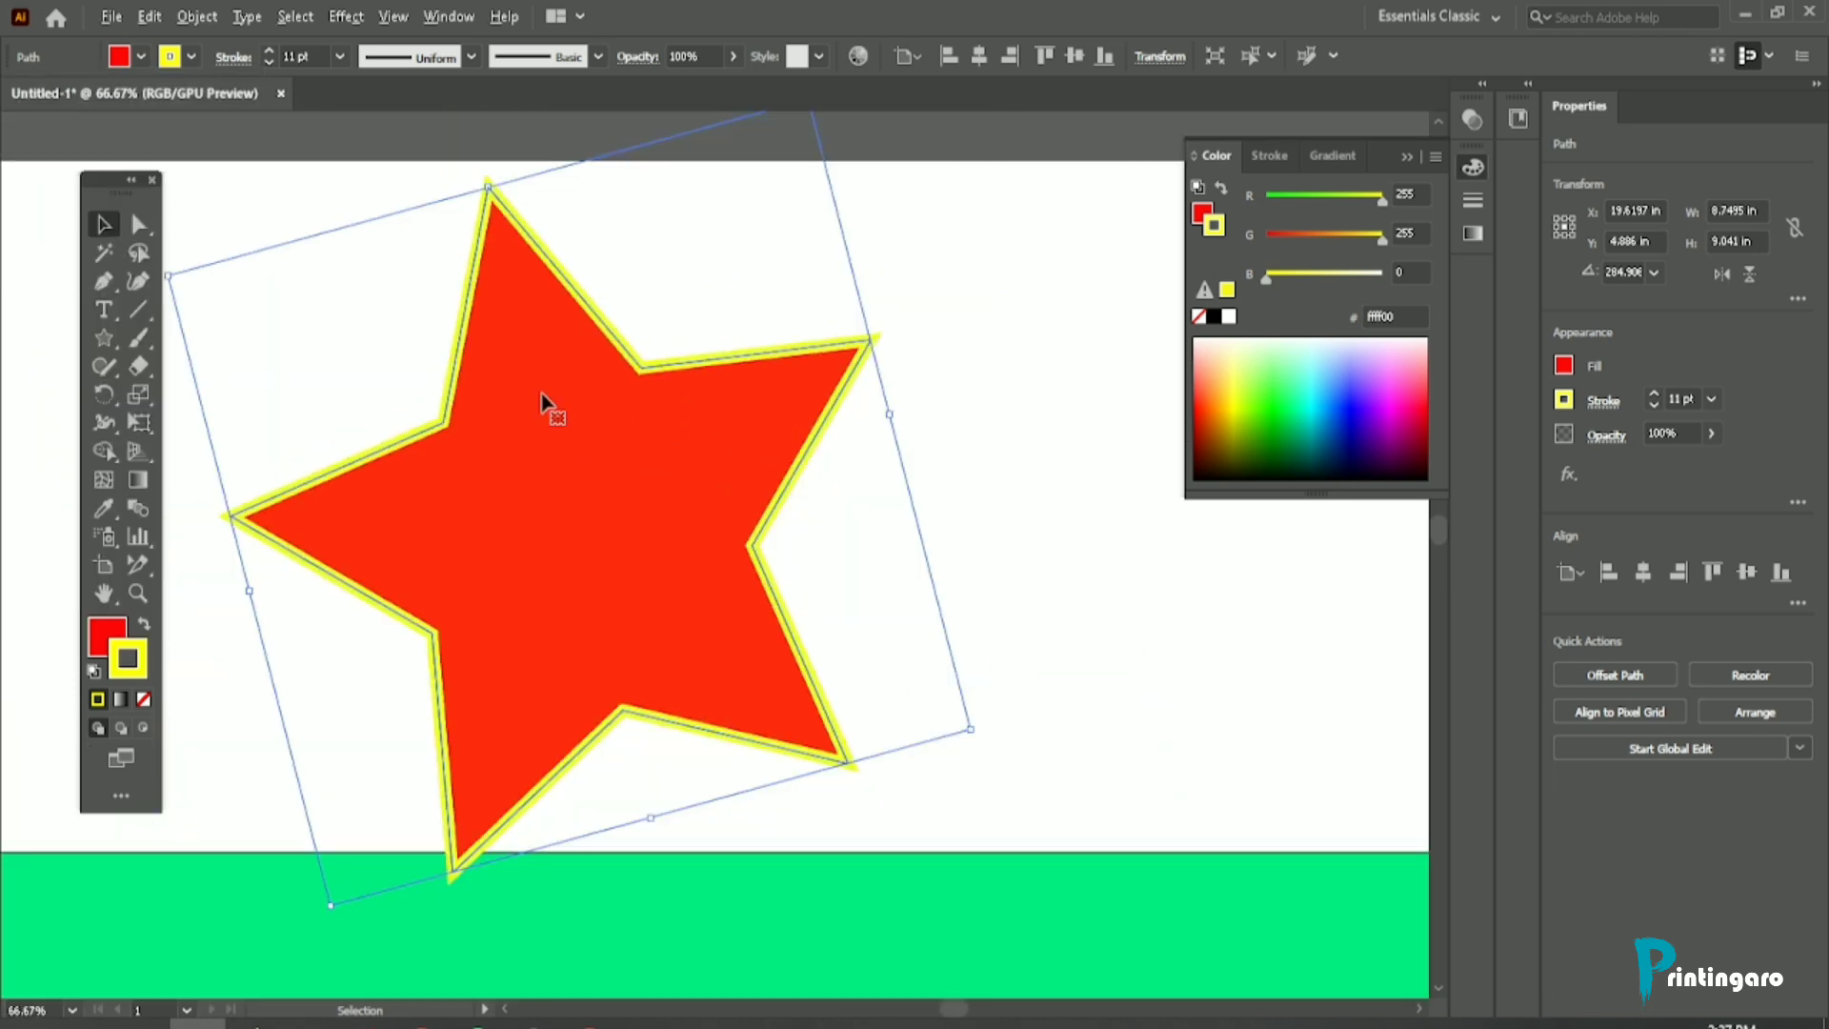
{"action": "scroll", "coordinate": [614, 362], "scroll_direction": "up", "scroll_amount": 3}
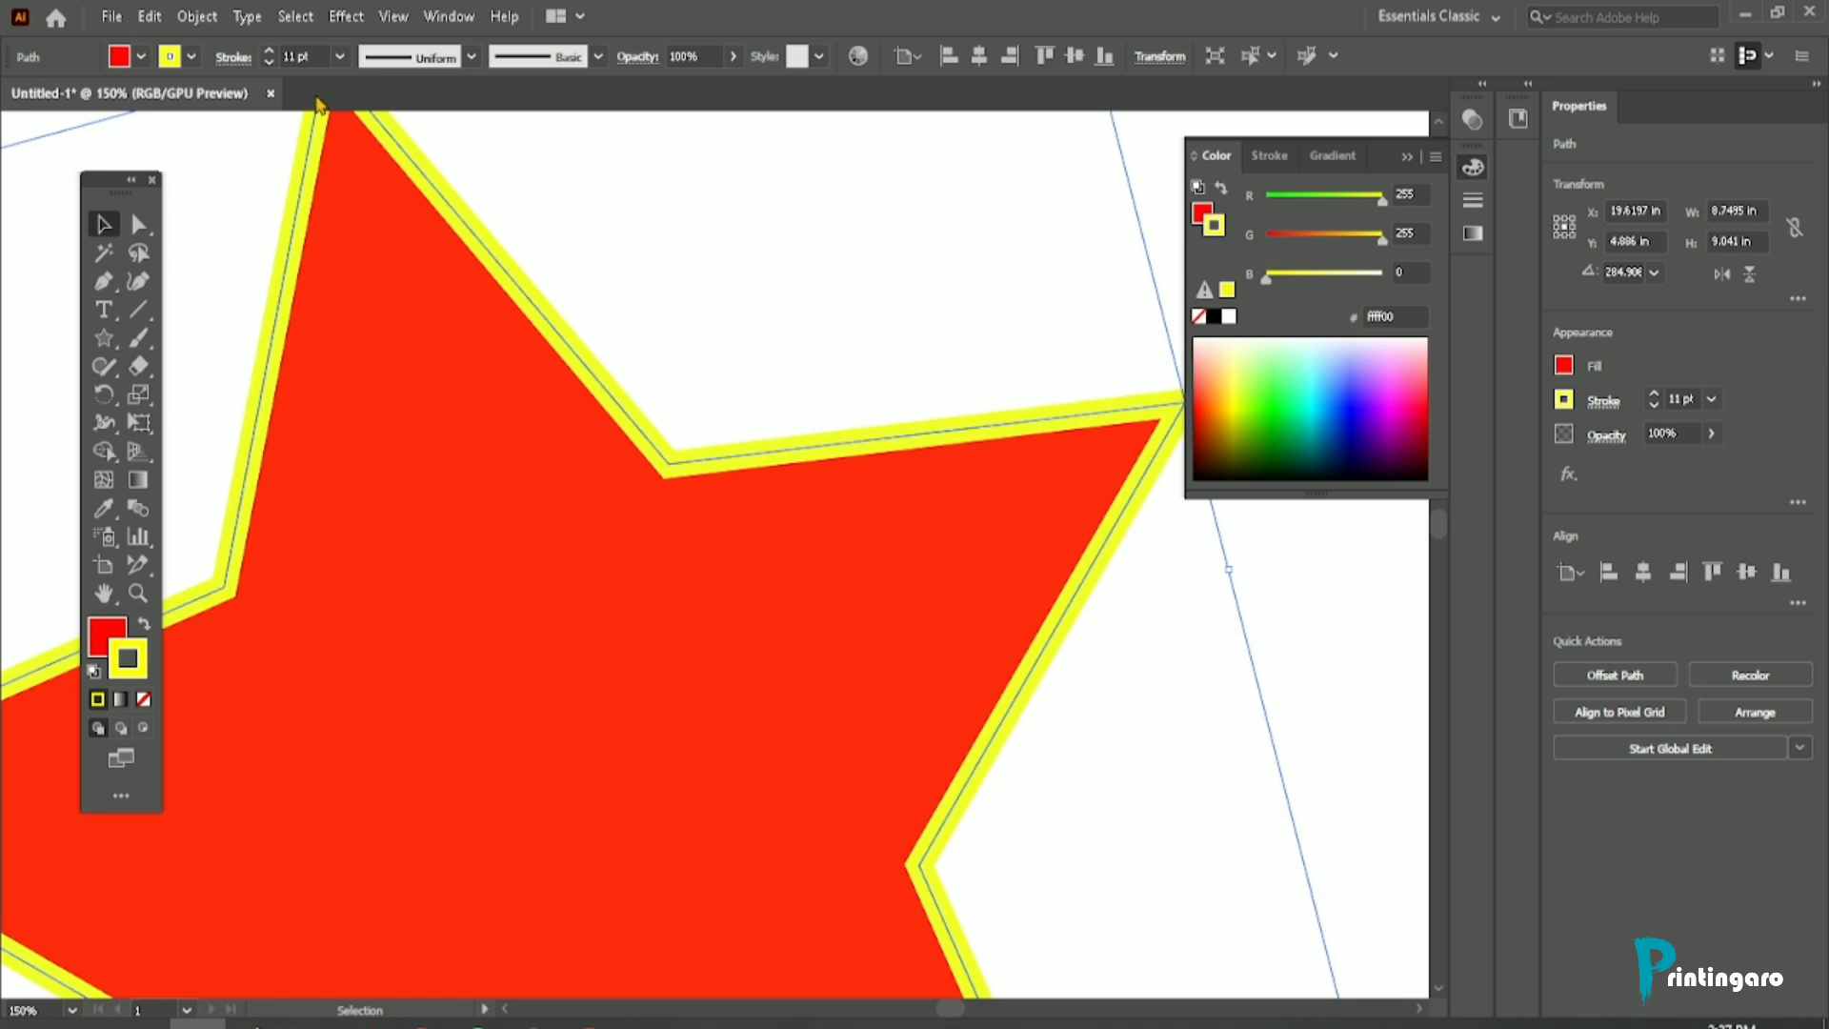
{"action": "left_click", "coordinate": [270, 53]}
{"action": "left_click", "coordinate": [270, 53]}
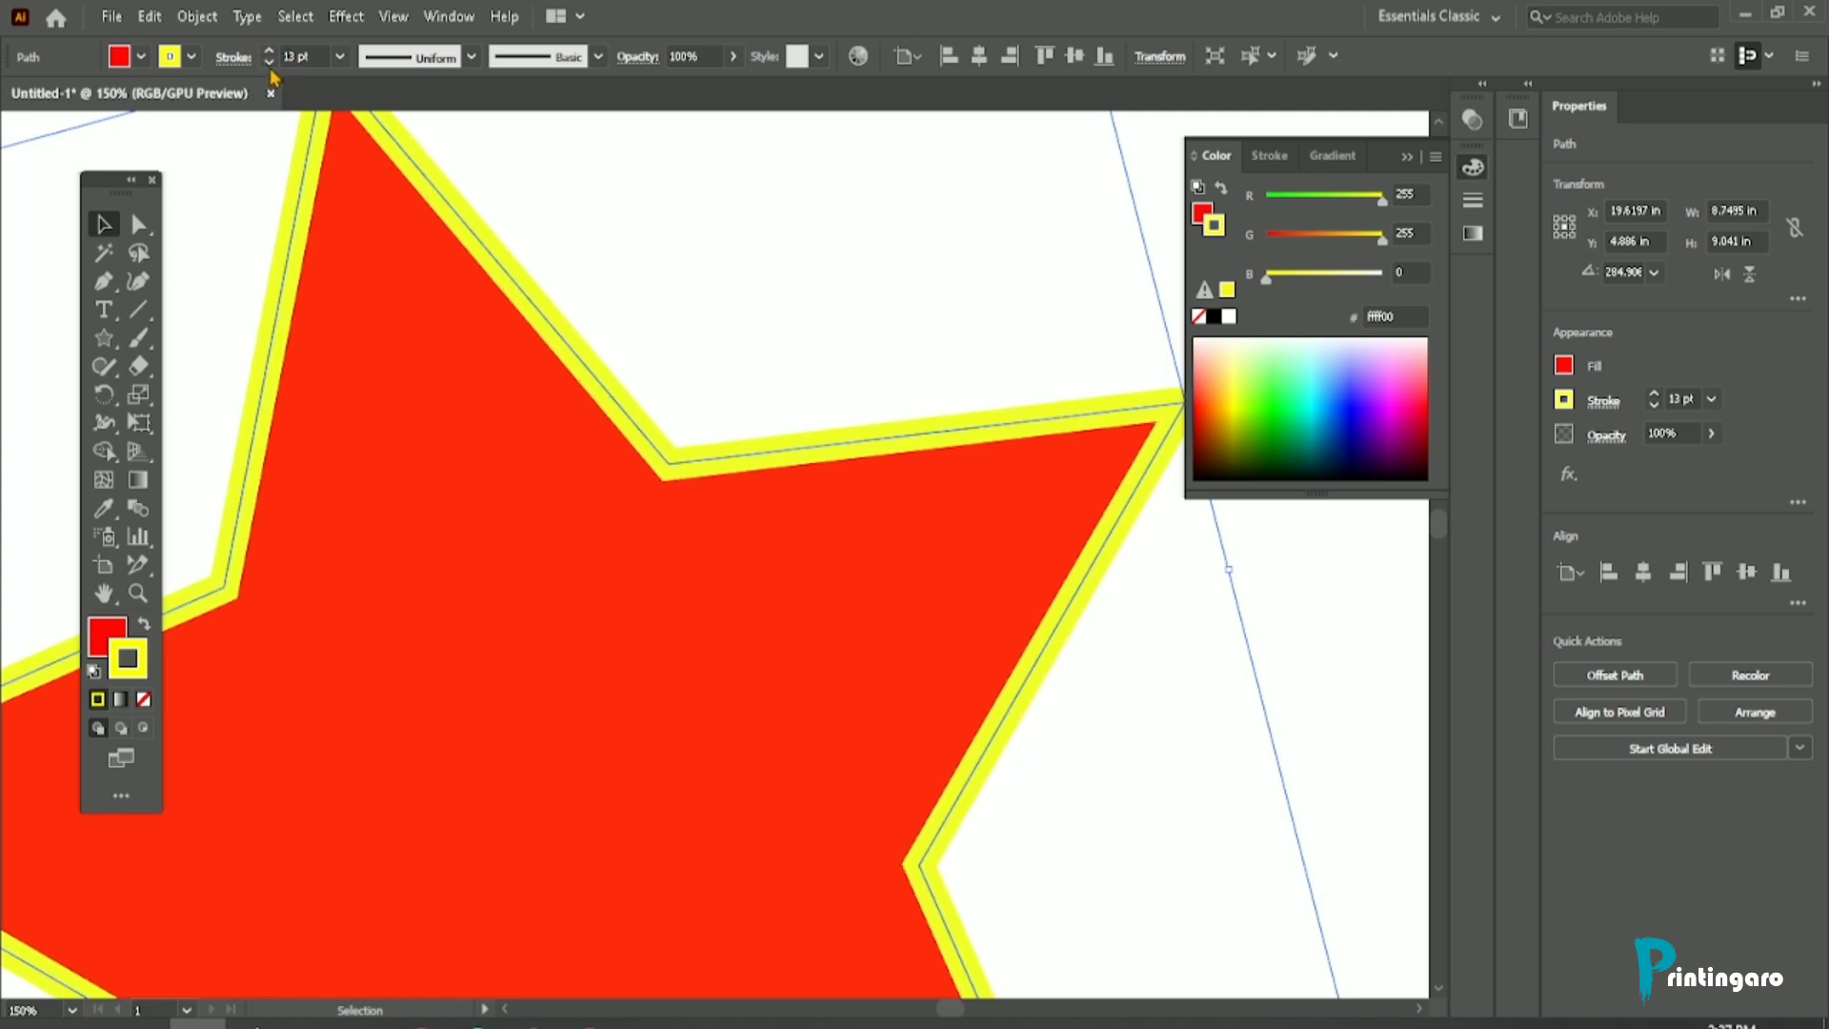
Step: Reduce the weight of the star's yellow stroke to 9 pt
{"action": "left_click", "coordinate": [270, 62]}
{"action": "left_click", "coordinate": [269, 62]}
{"action": "left_click", "coordinate": [269, 62]}
{"action": "left_click", "coordinate": [269, 62]}
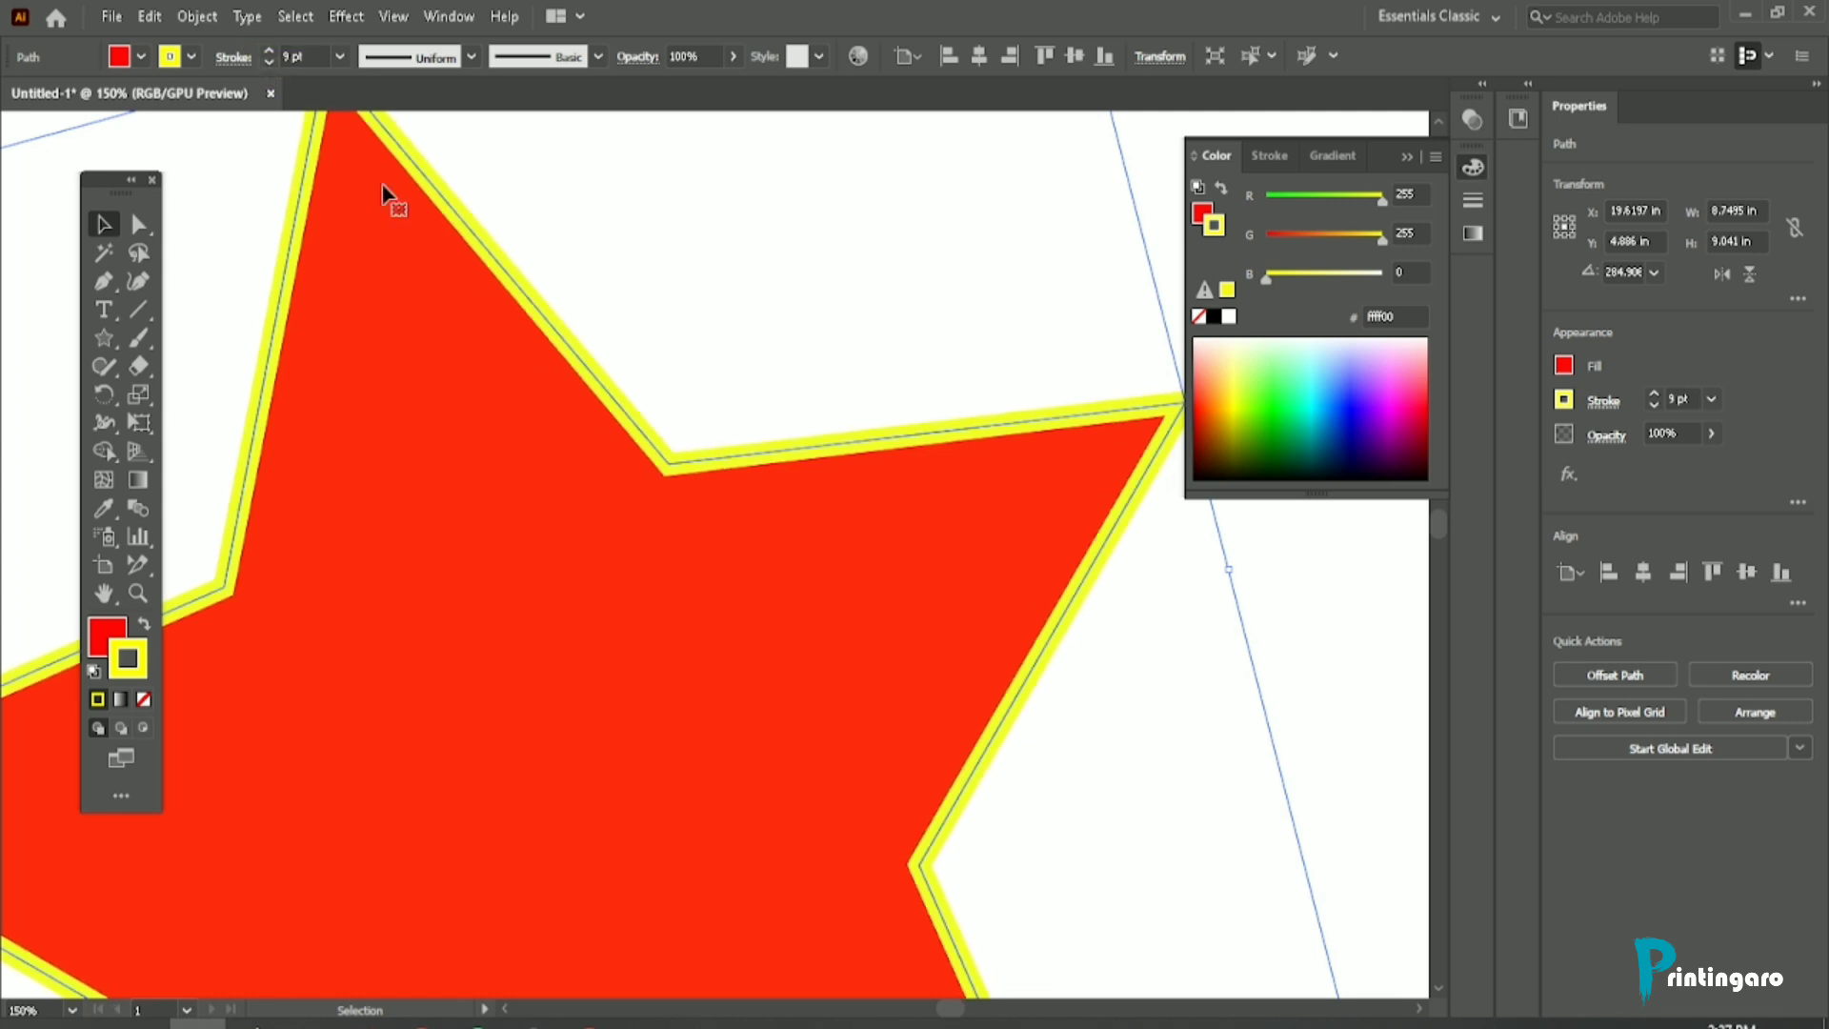
{"action": "scroll", "coordinate": [534, 392], "scroll_direction": "down", "scroll_amount": 1}
{"action": "scroll", "coordinate": [419, 195], "scroll_direction": "up", "scroll_amount": 2}
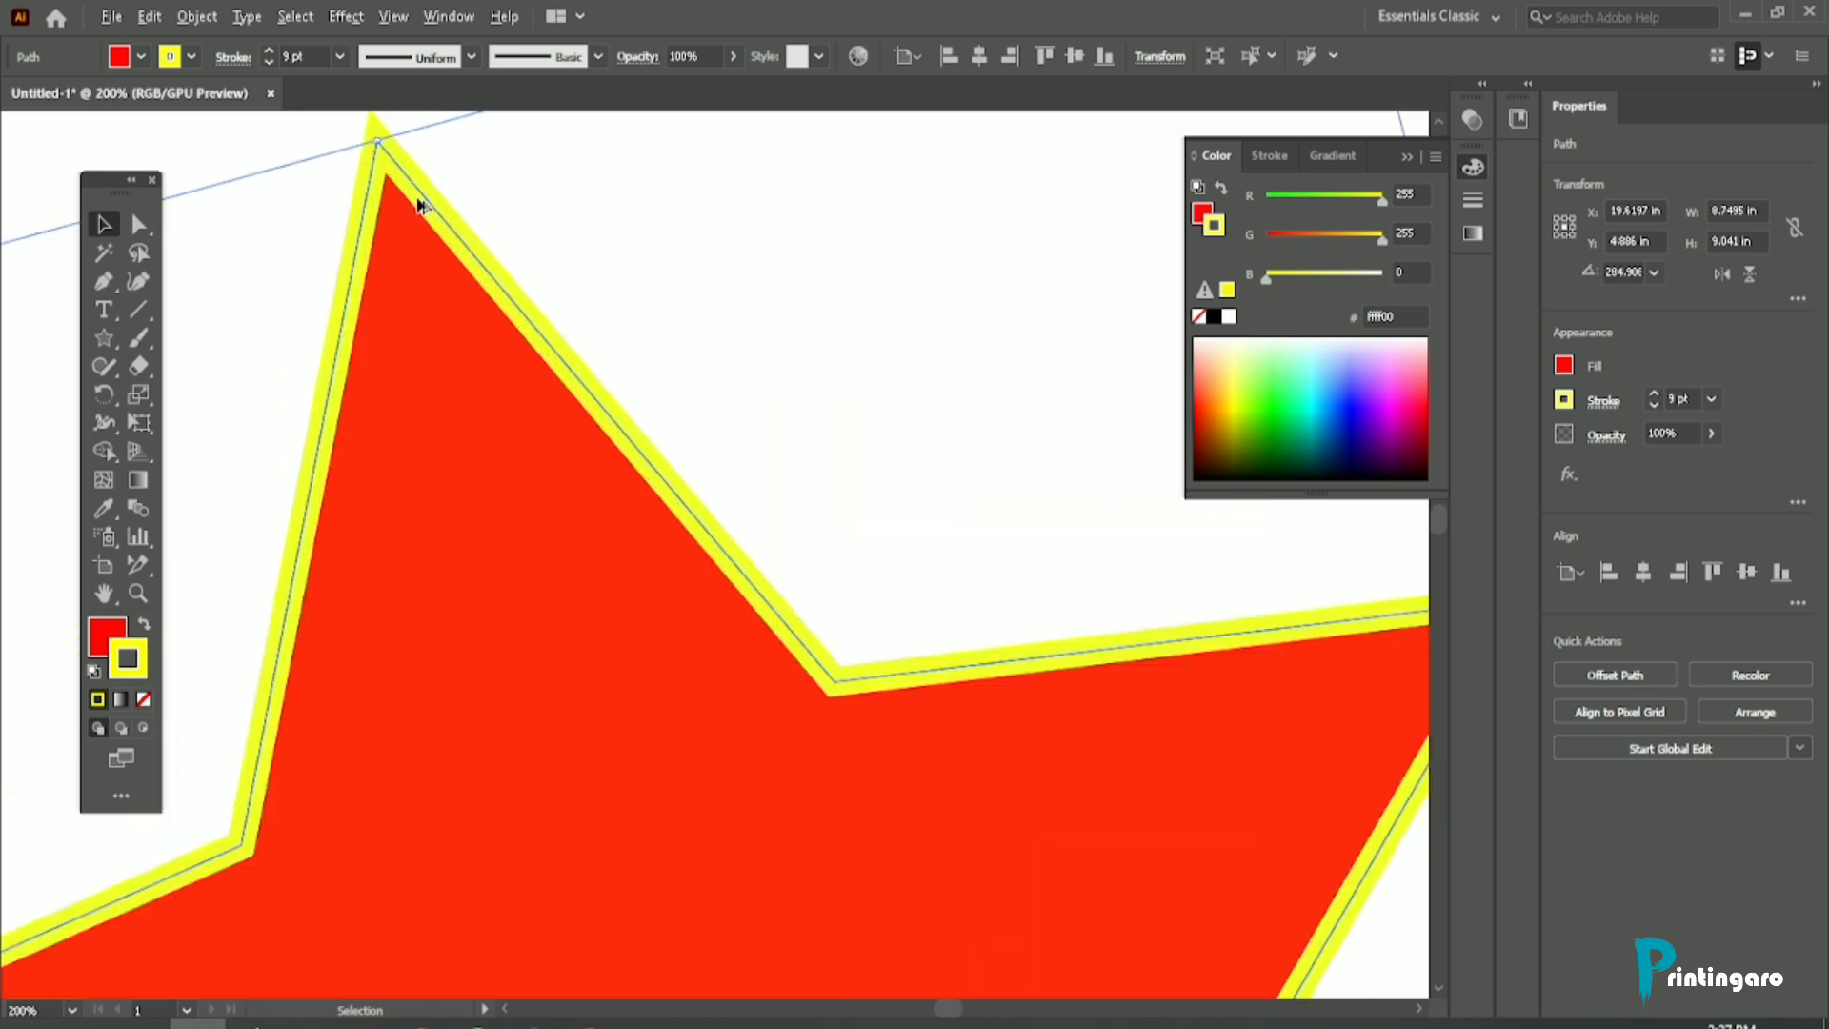
{"action": "scroll", "coordinate": [484, 334], "scroll_direction": "down", "scroll_amount": 1}
{"action": "scroll", "coordinate": [494, 287], "scroll_direction": "down", "scroll_amount": 2}
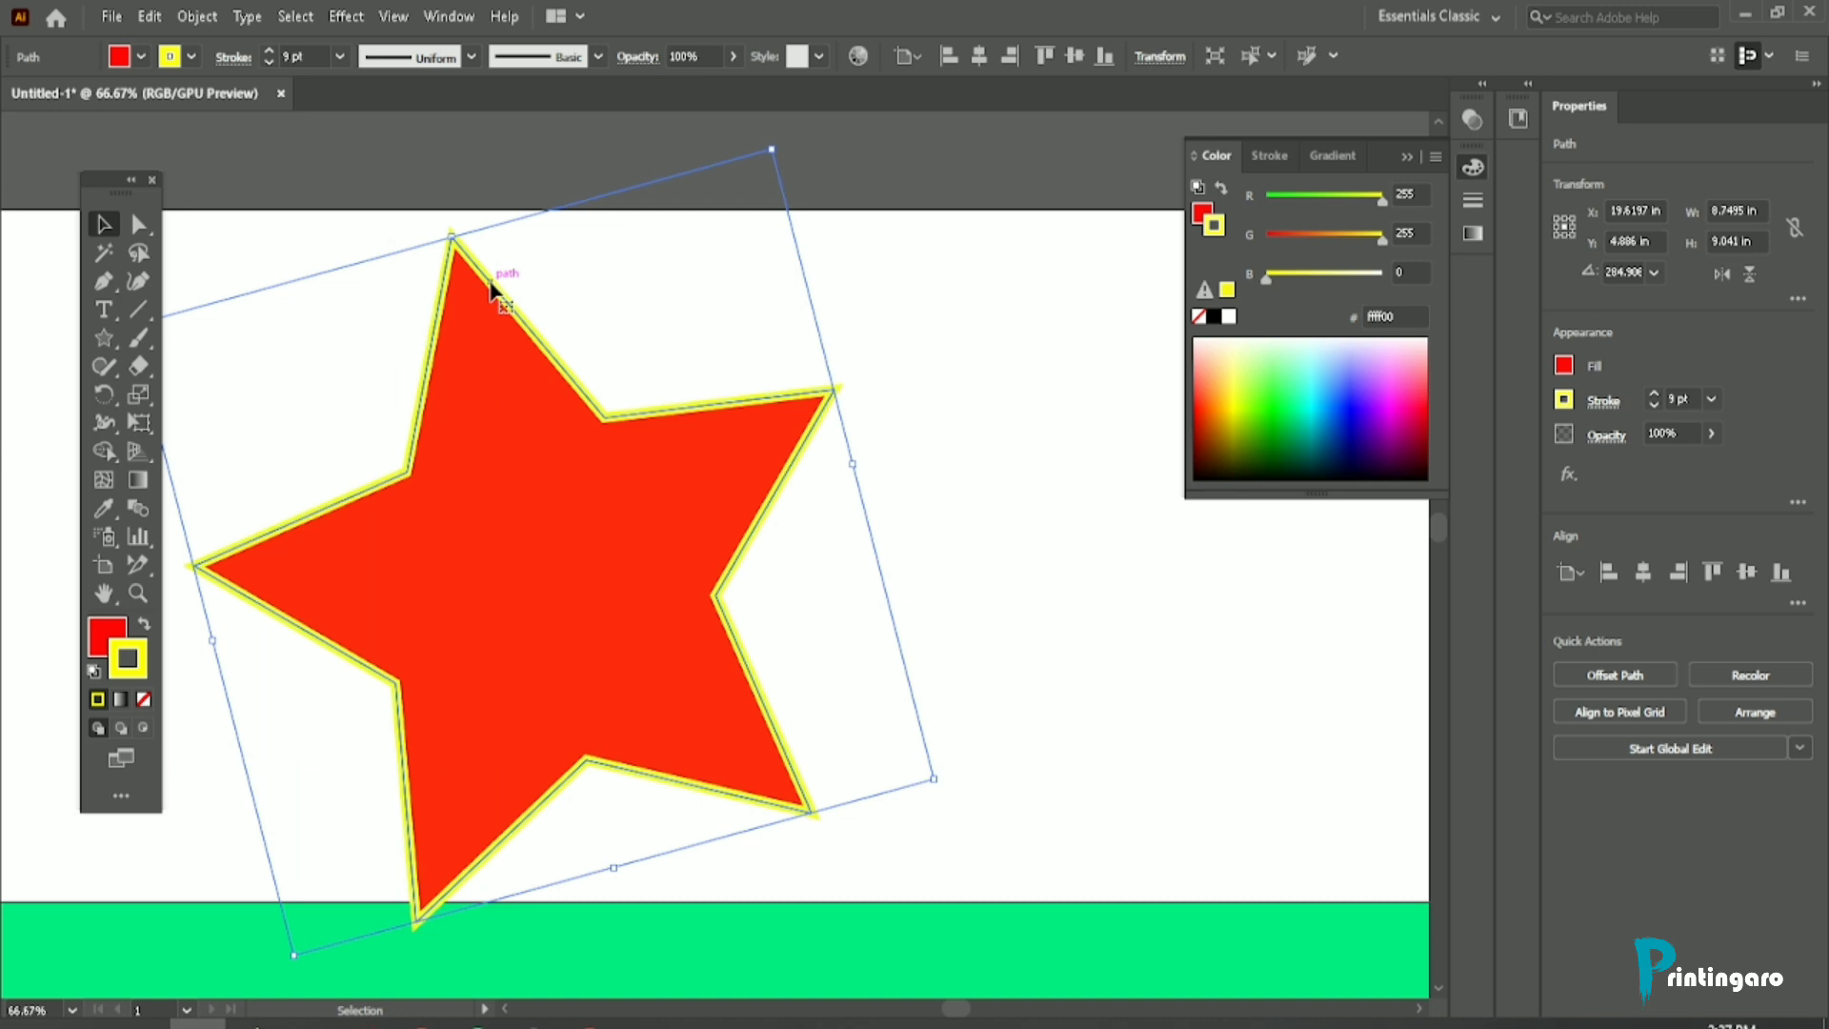
{"action": "scroll", "coordinate": [492, 288], "scroll_direction": "down", "scroll_amount": 2}
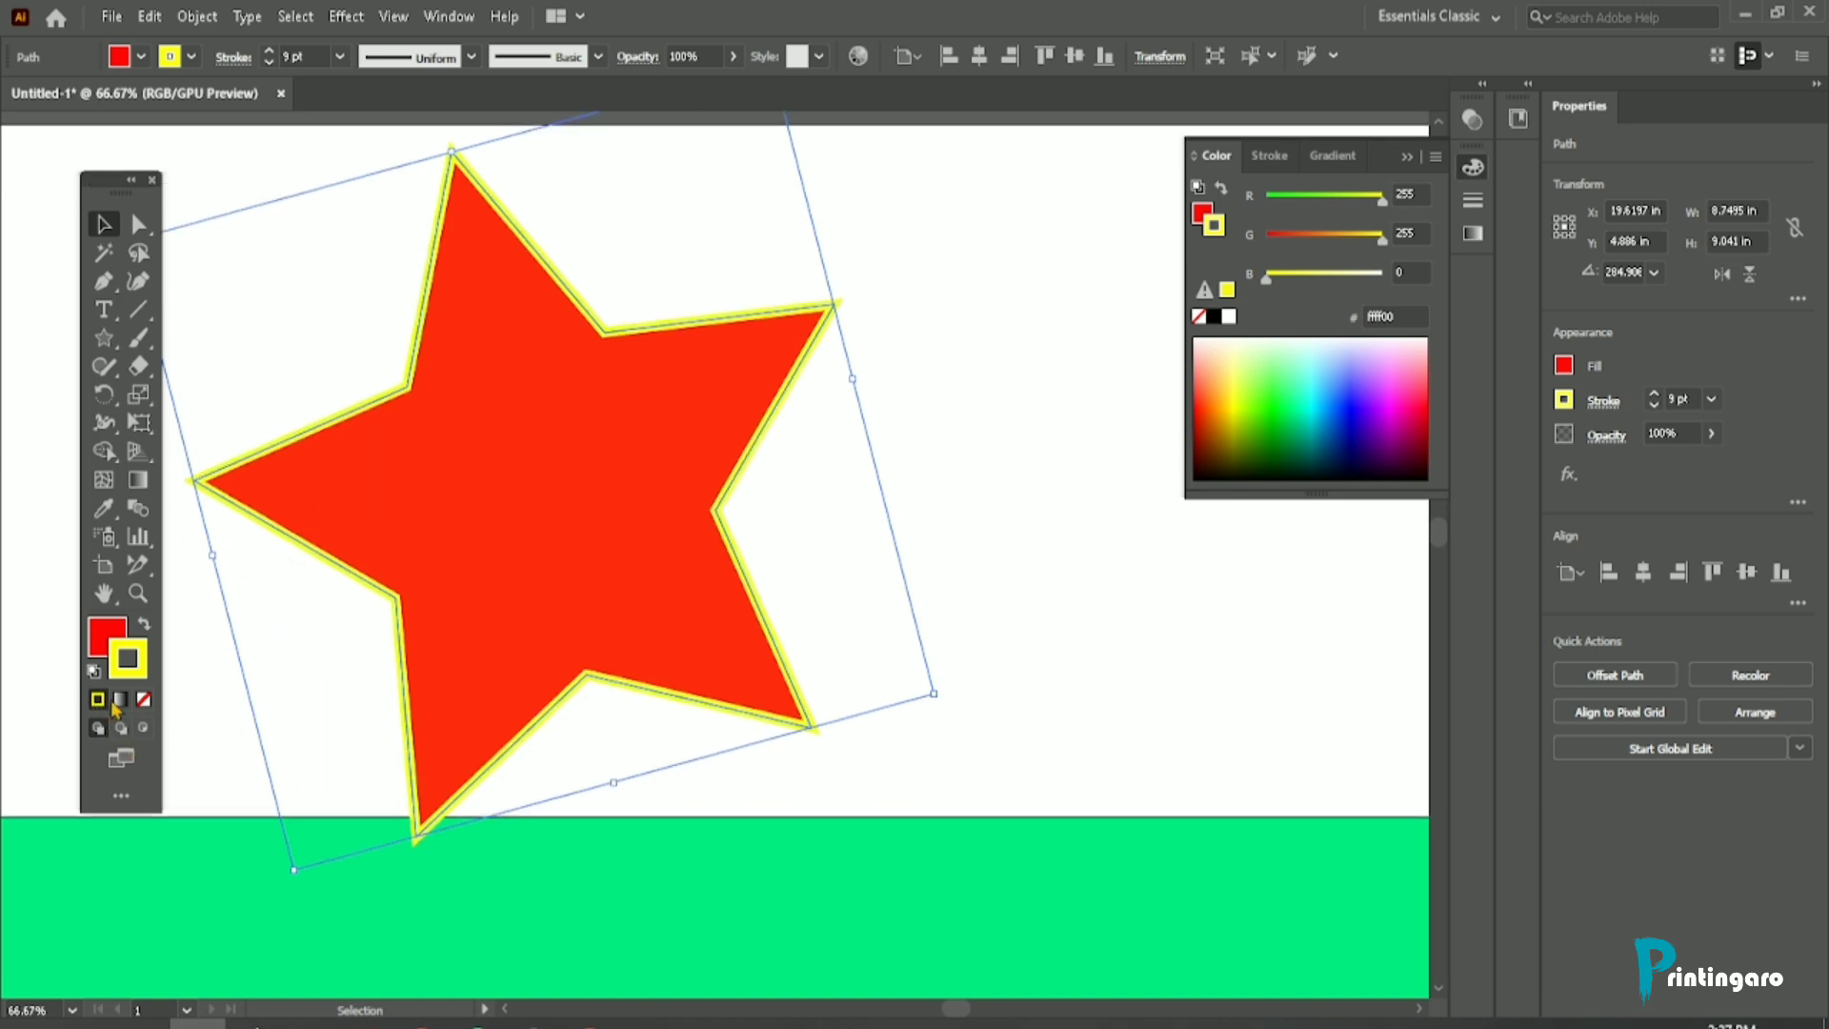
{"action": "scroll", "coordinate": [670, 625], "scroll_direction": "up", "scroll_amount": 1}
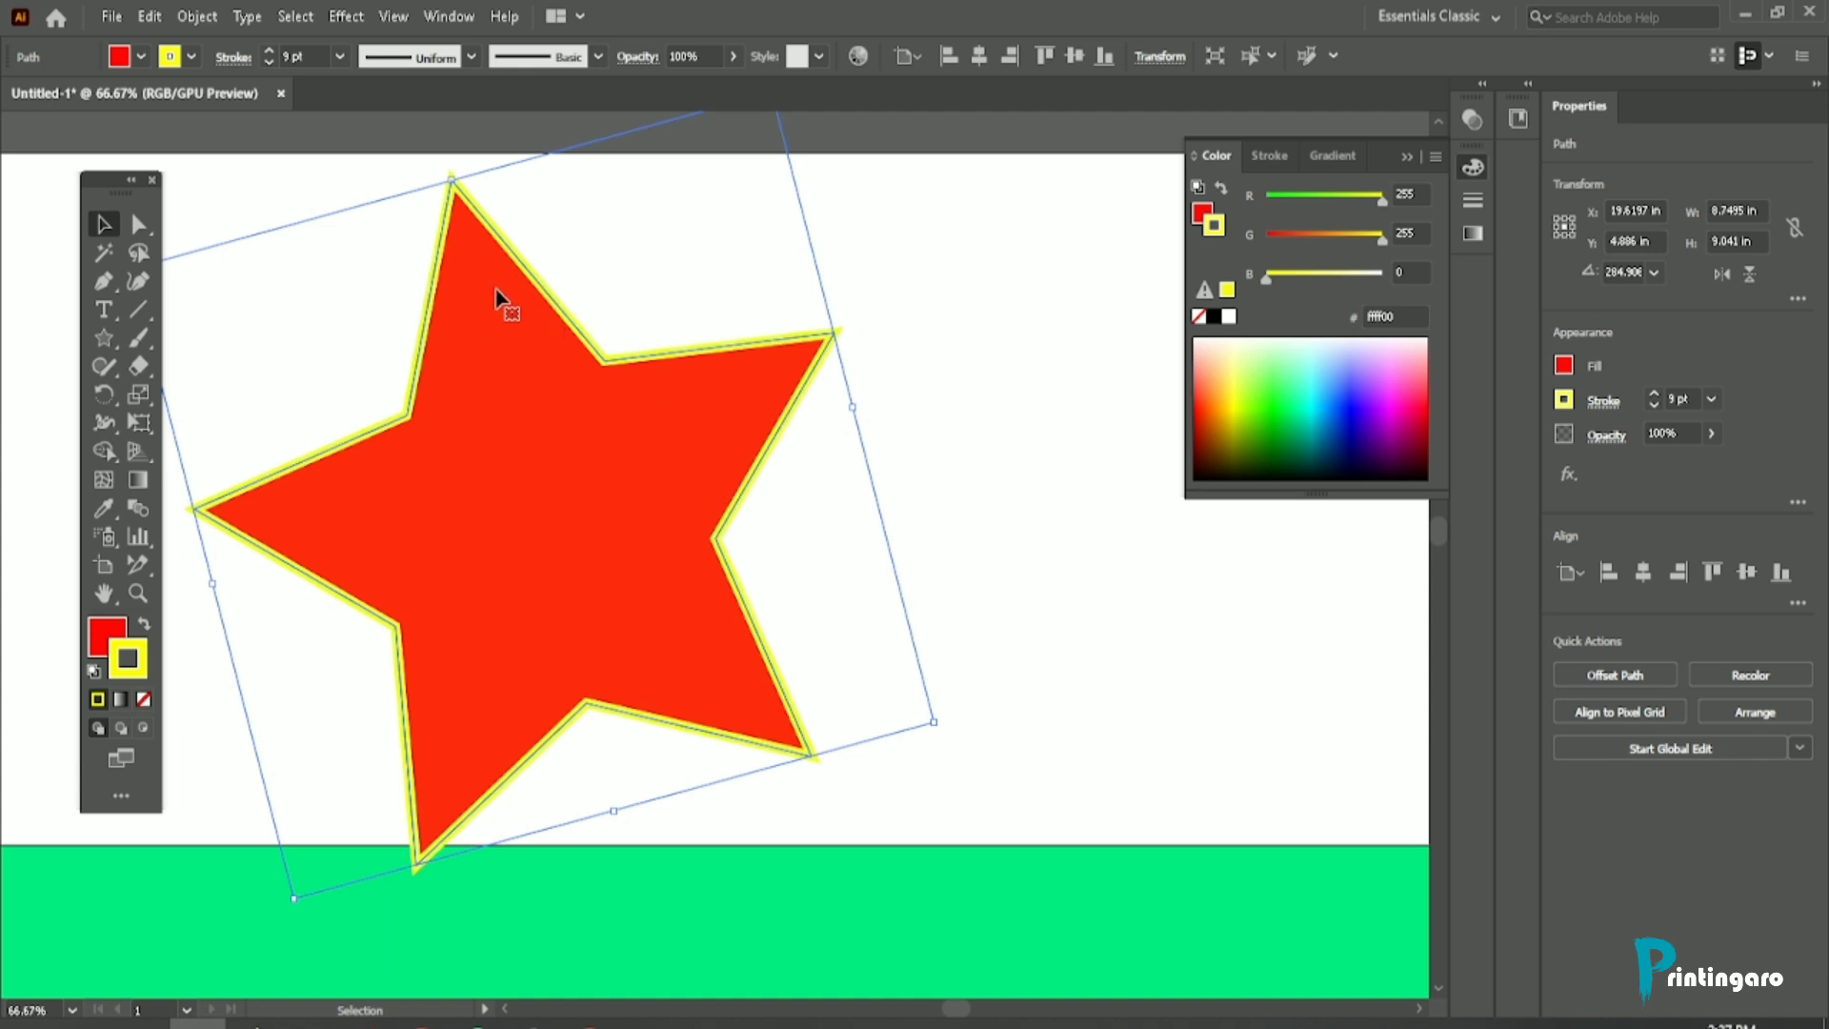
Step: Swap the star's fill and stroke colors, and swap them back to a red fill with a yellow stroke
{"action": "left_click", "coordinate": [144, 626]}
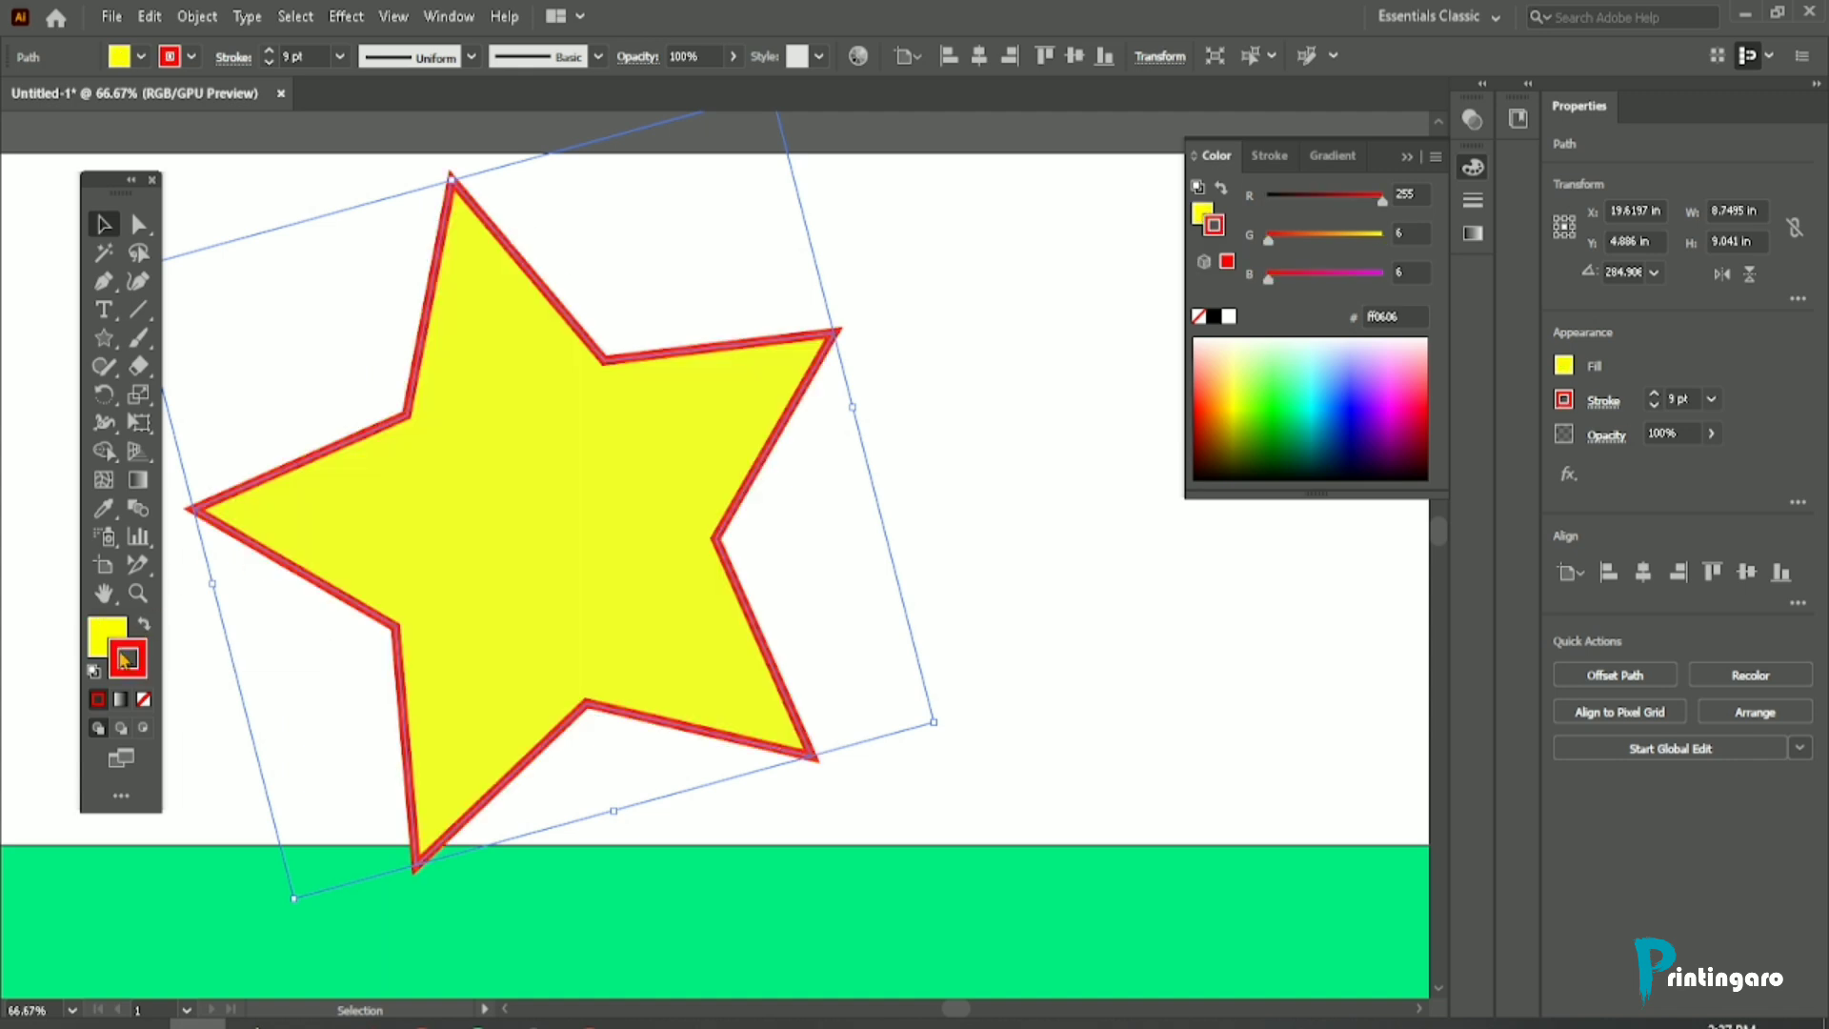
{"action": "left_click", "coordinate": [144, 626]}
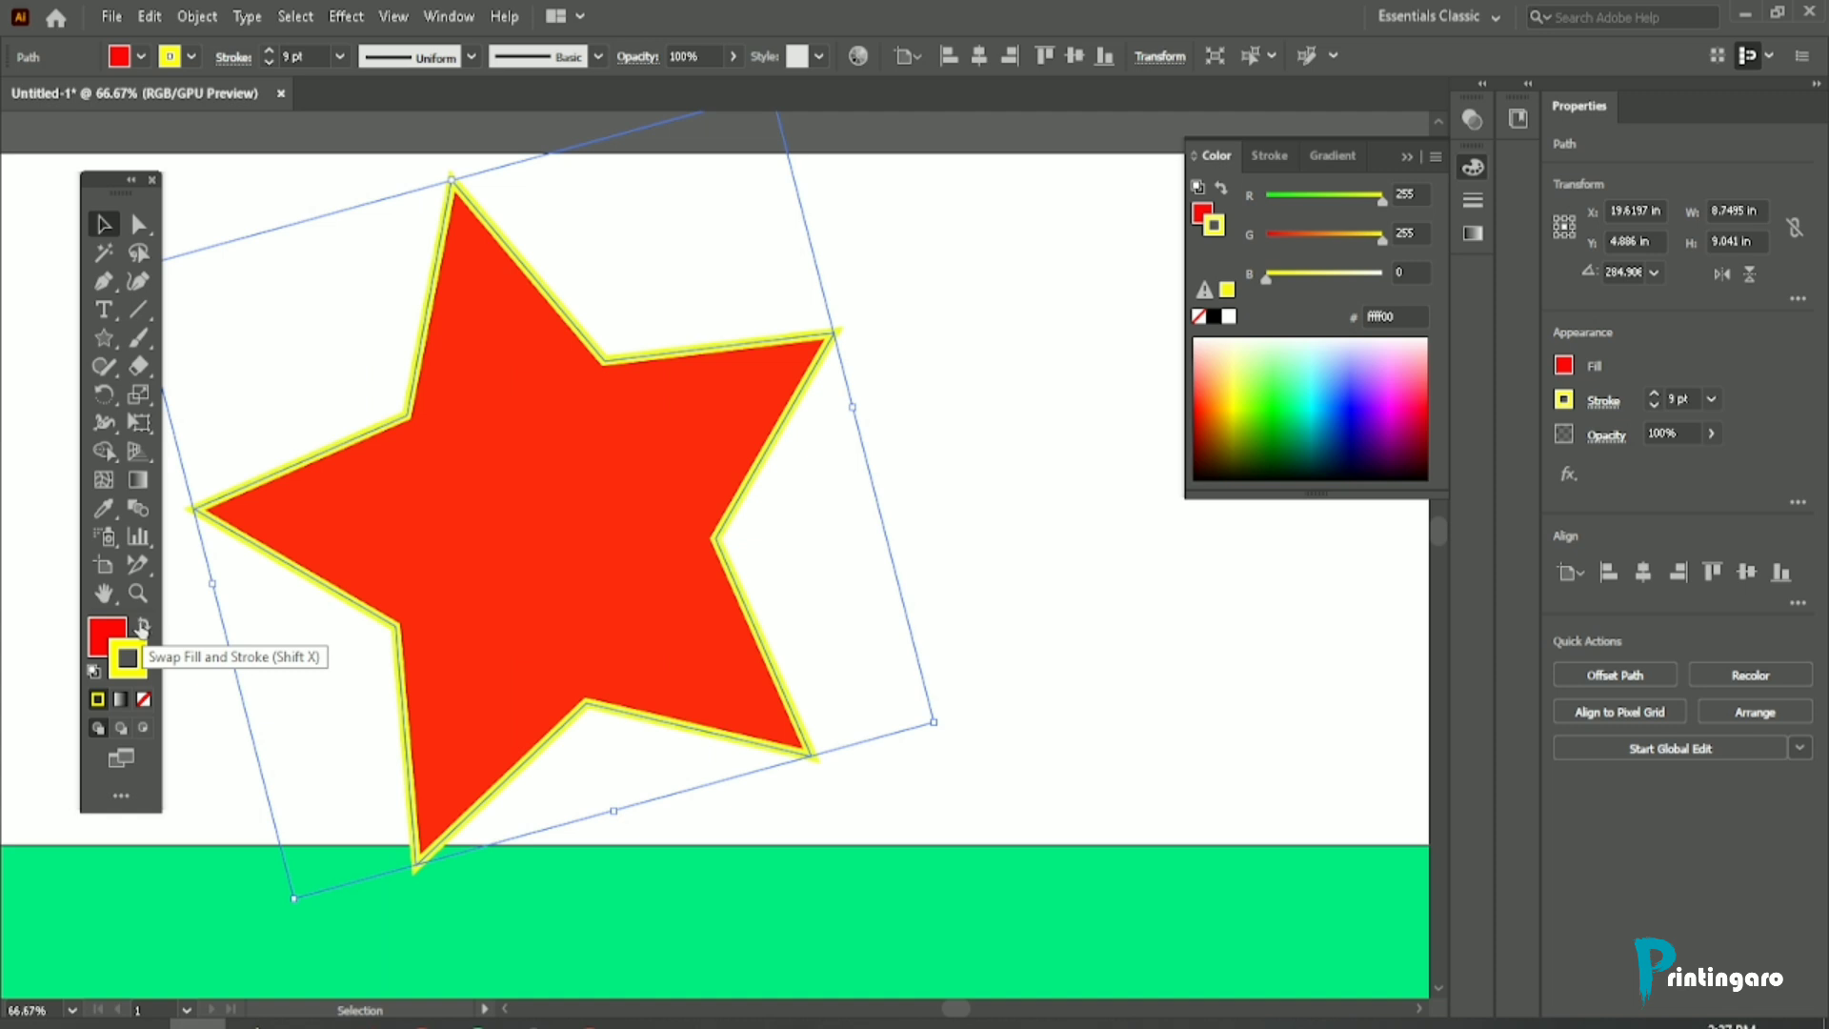
Step: Try the default fill and stroke on the star, undo it, and reselect the star
{"action": "left_click", "coordinate": [95, 674]}
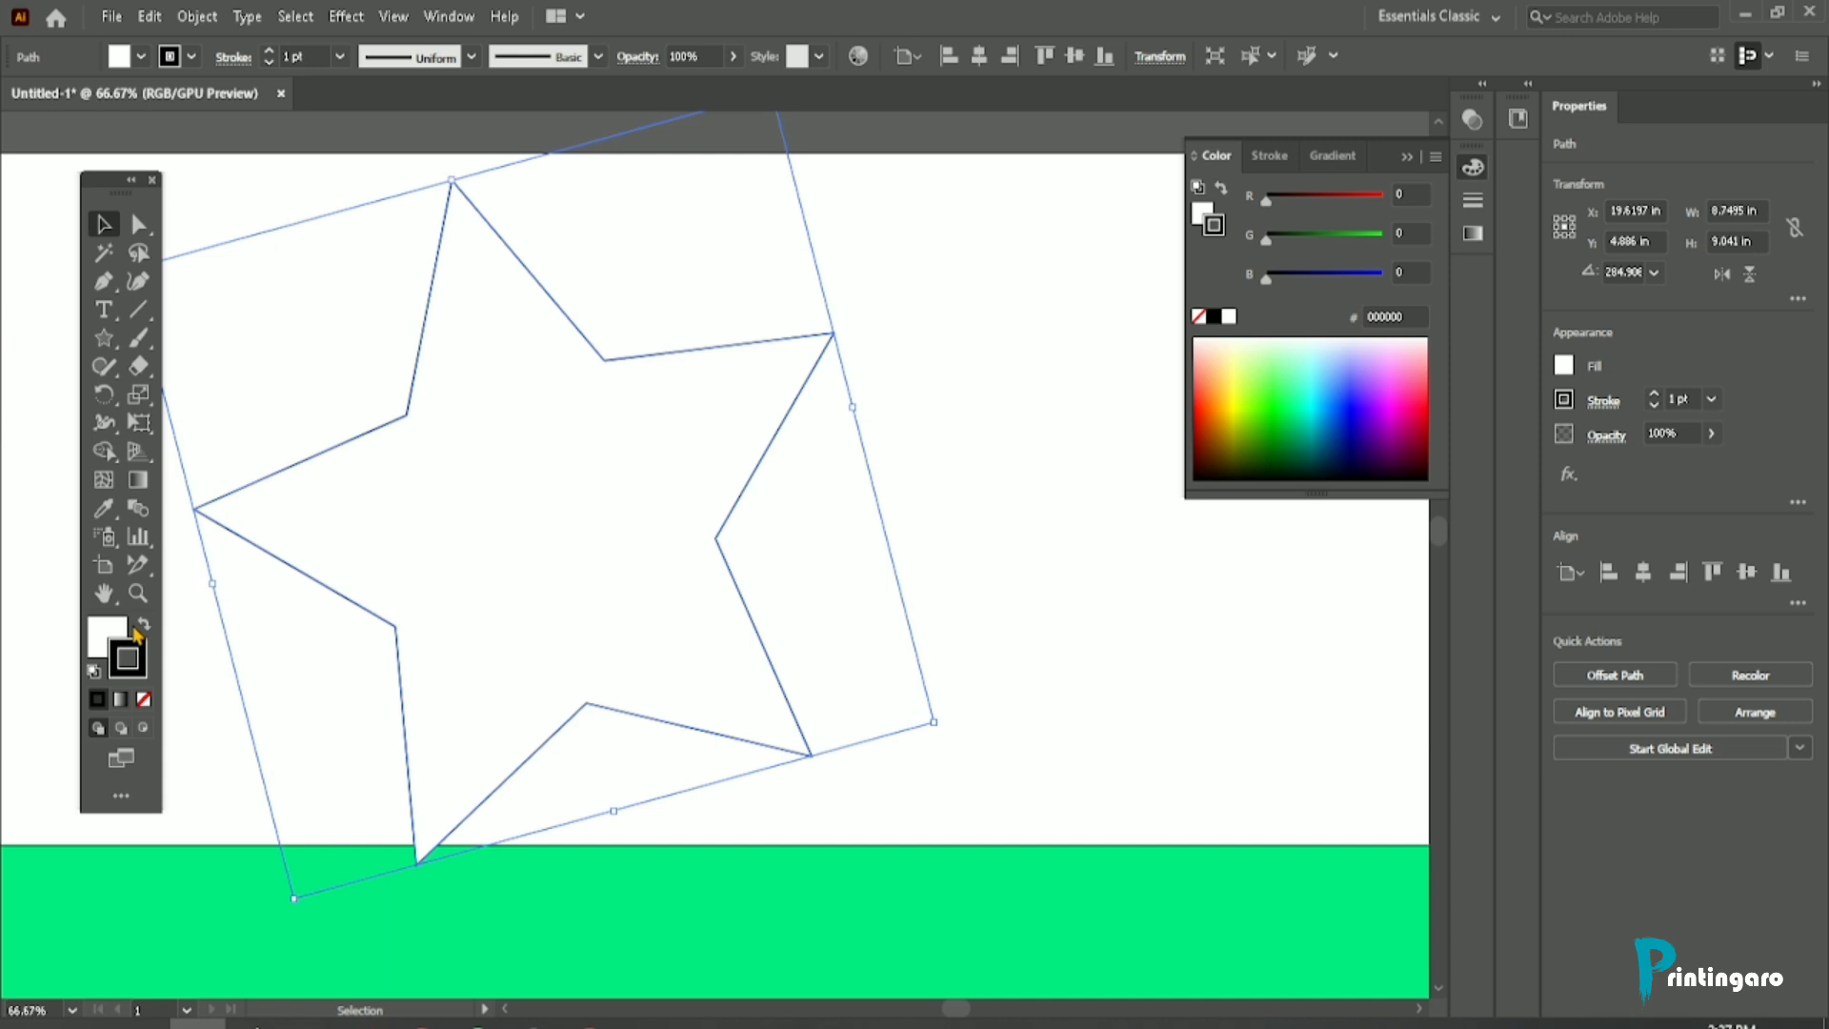
{"action": "key", "text": "ctrl+z"}
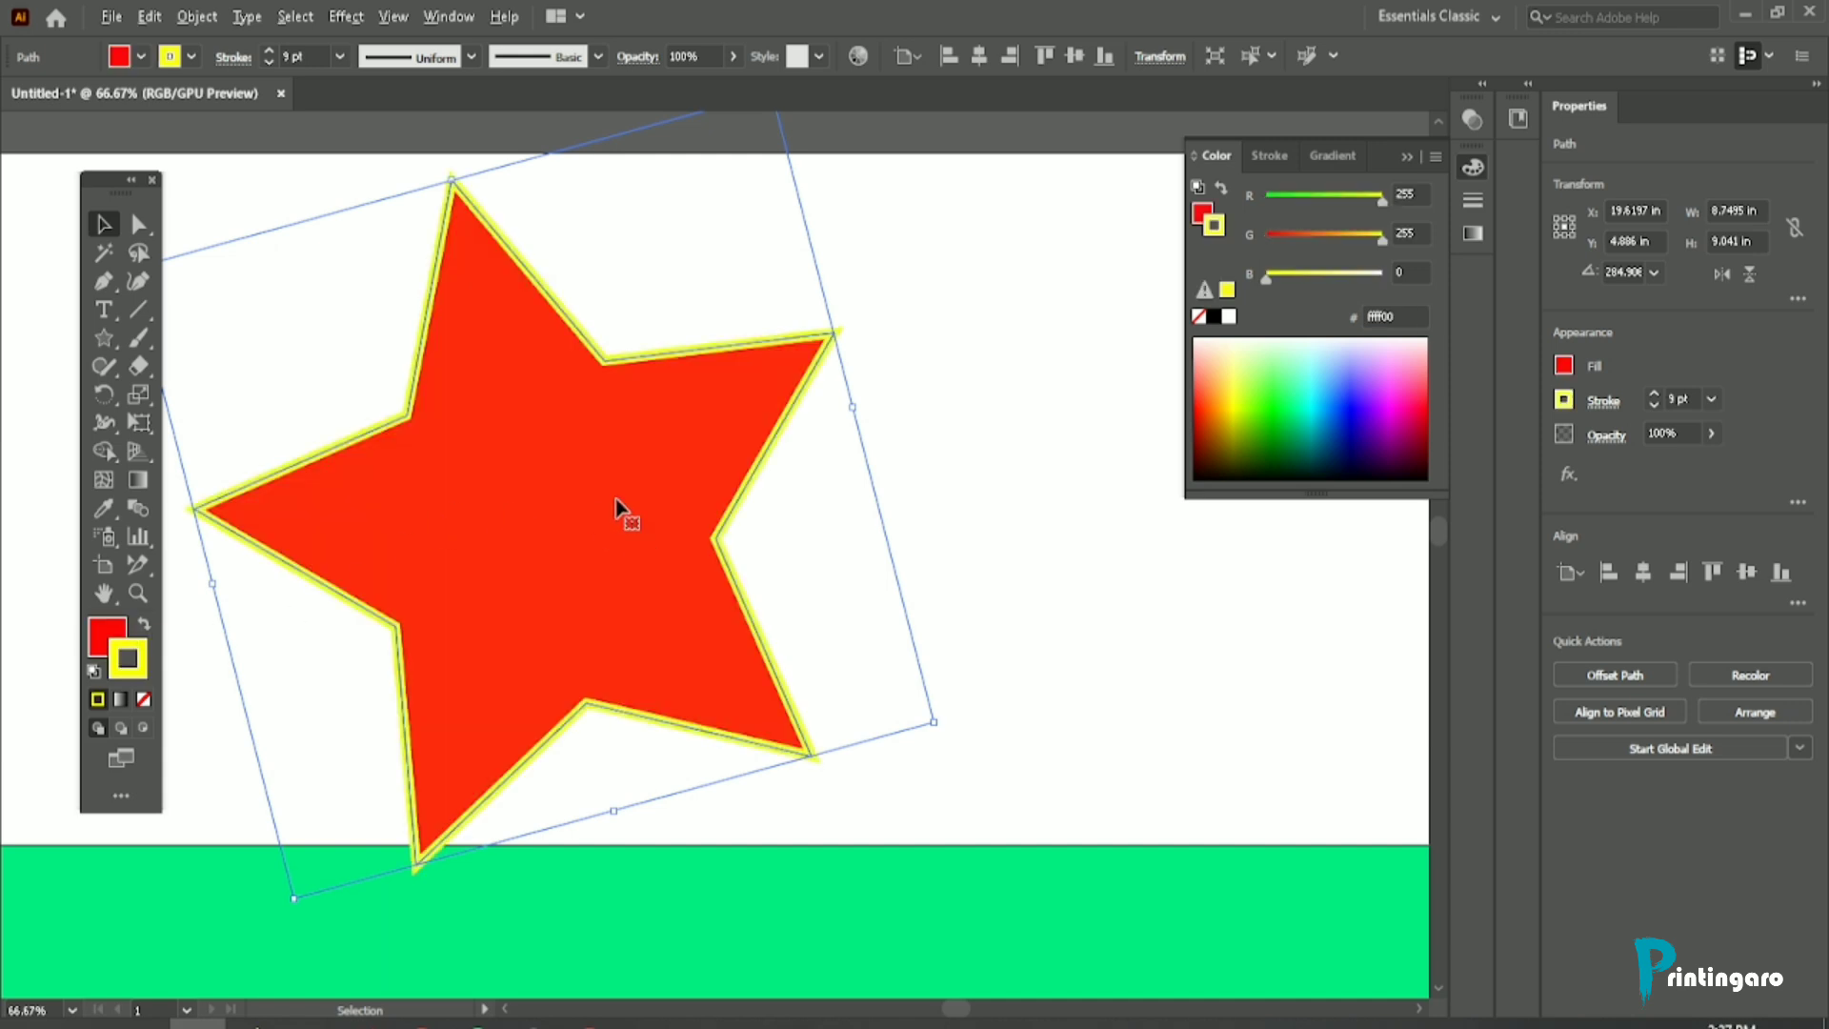
{"action": "scroll", "coordinate": [597, 498], "scroll_direction": "up", "scroll_amount": 2}
{"action": "left_click", "coordinate": [864, 351]}
{"action": "left_click", "coordinate": [679, 479]}
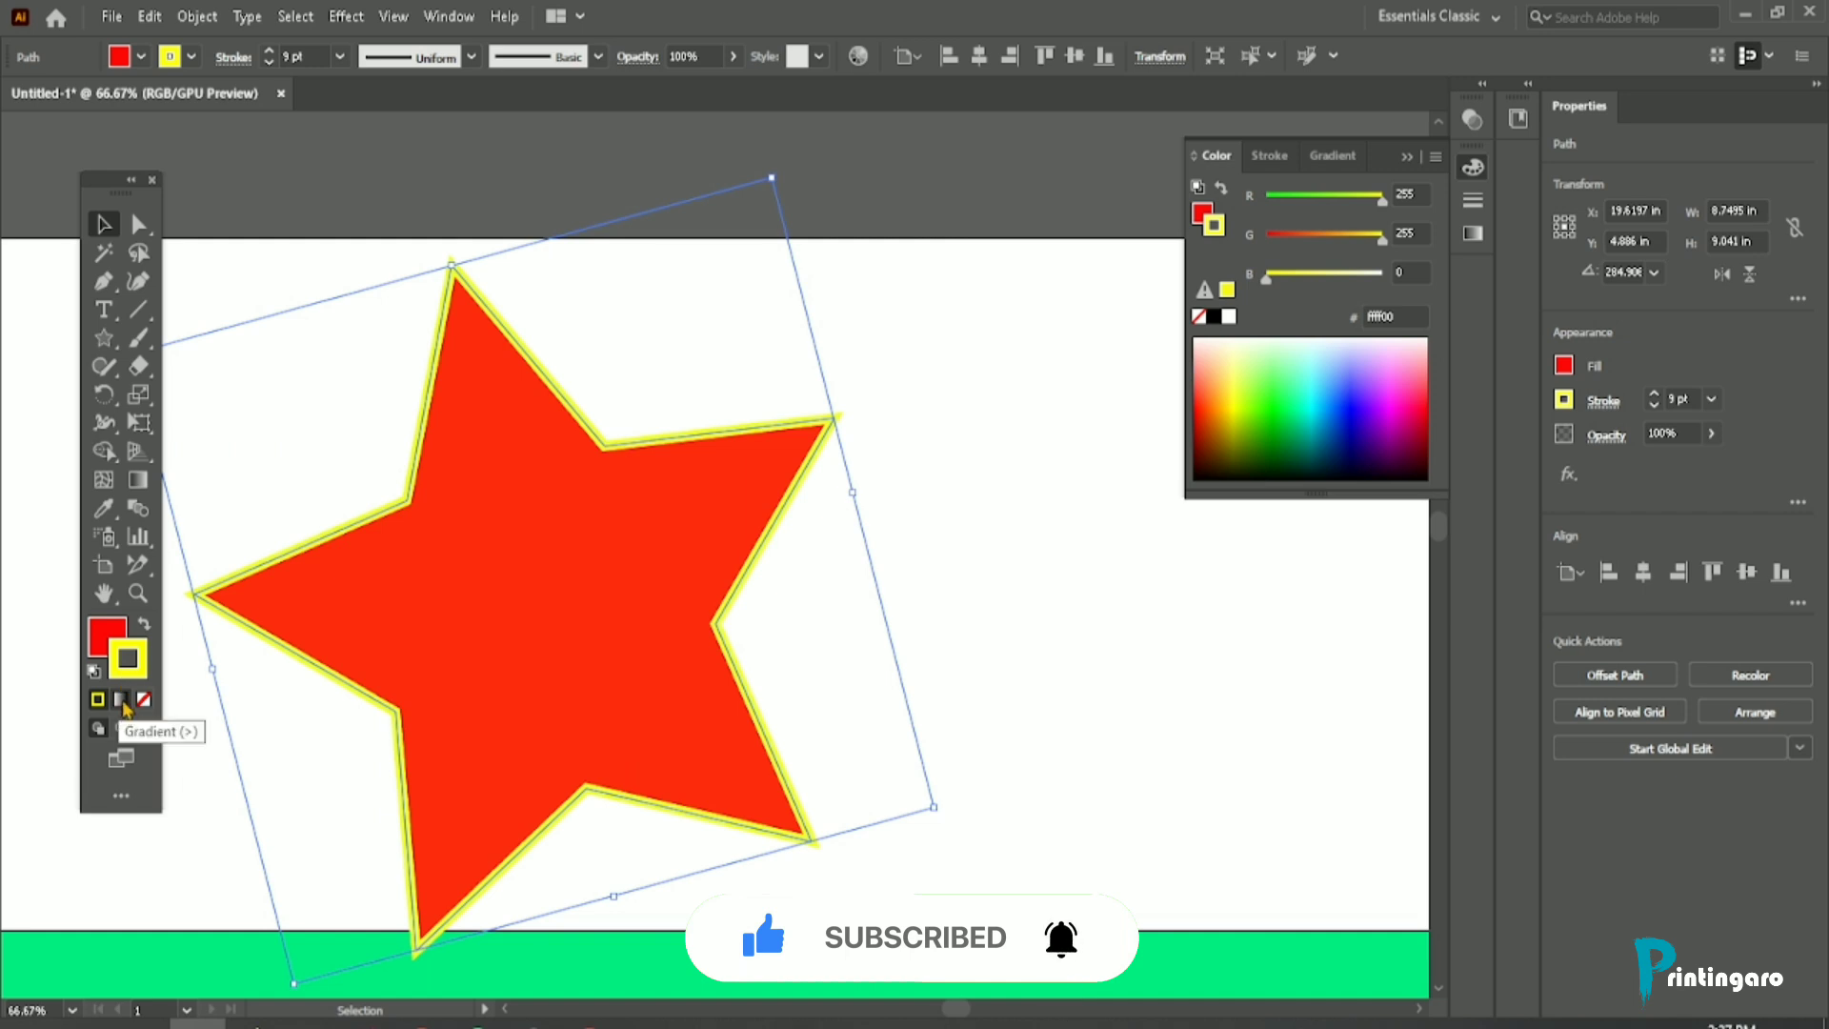
Step: Apply the white-to-black linear gradient to the star's stroke and also to its fill
{"action": "left_click", "coordinate": [122, 701]}
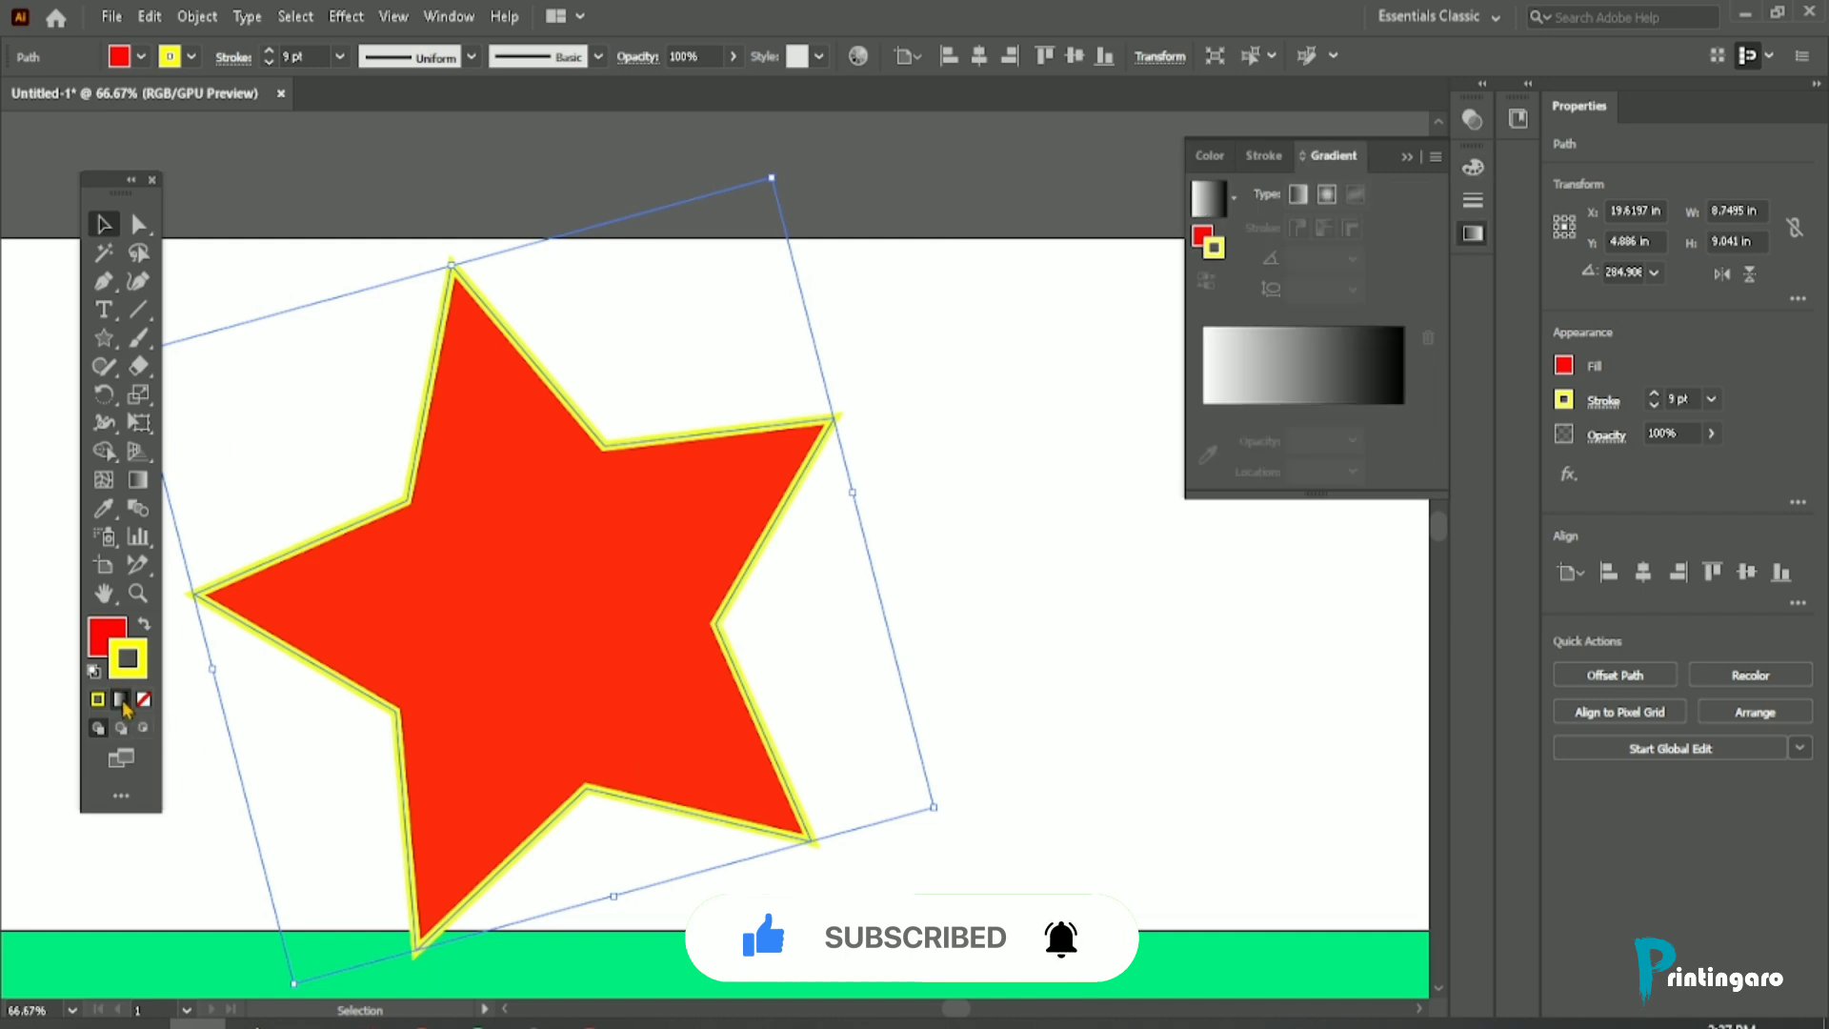
{"action": "left_click", "coordinate": [108, 645]}
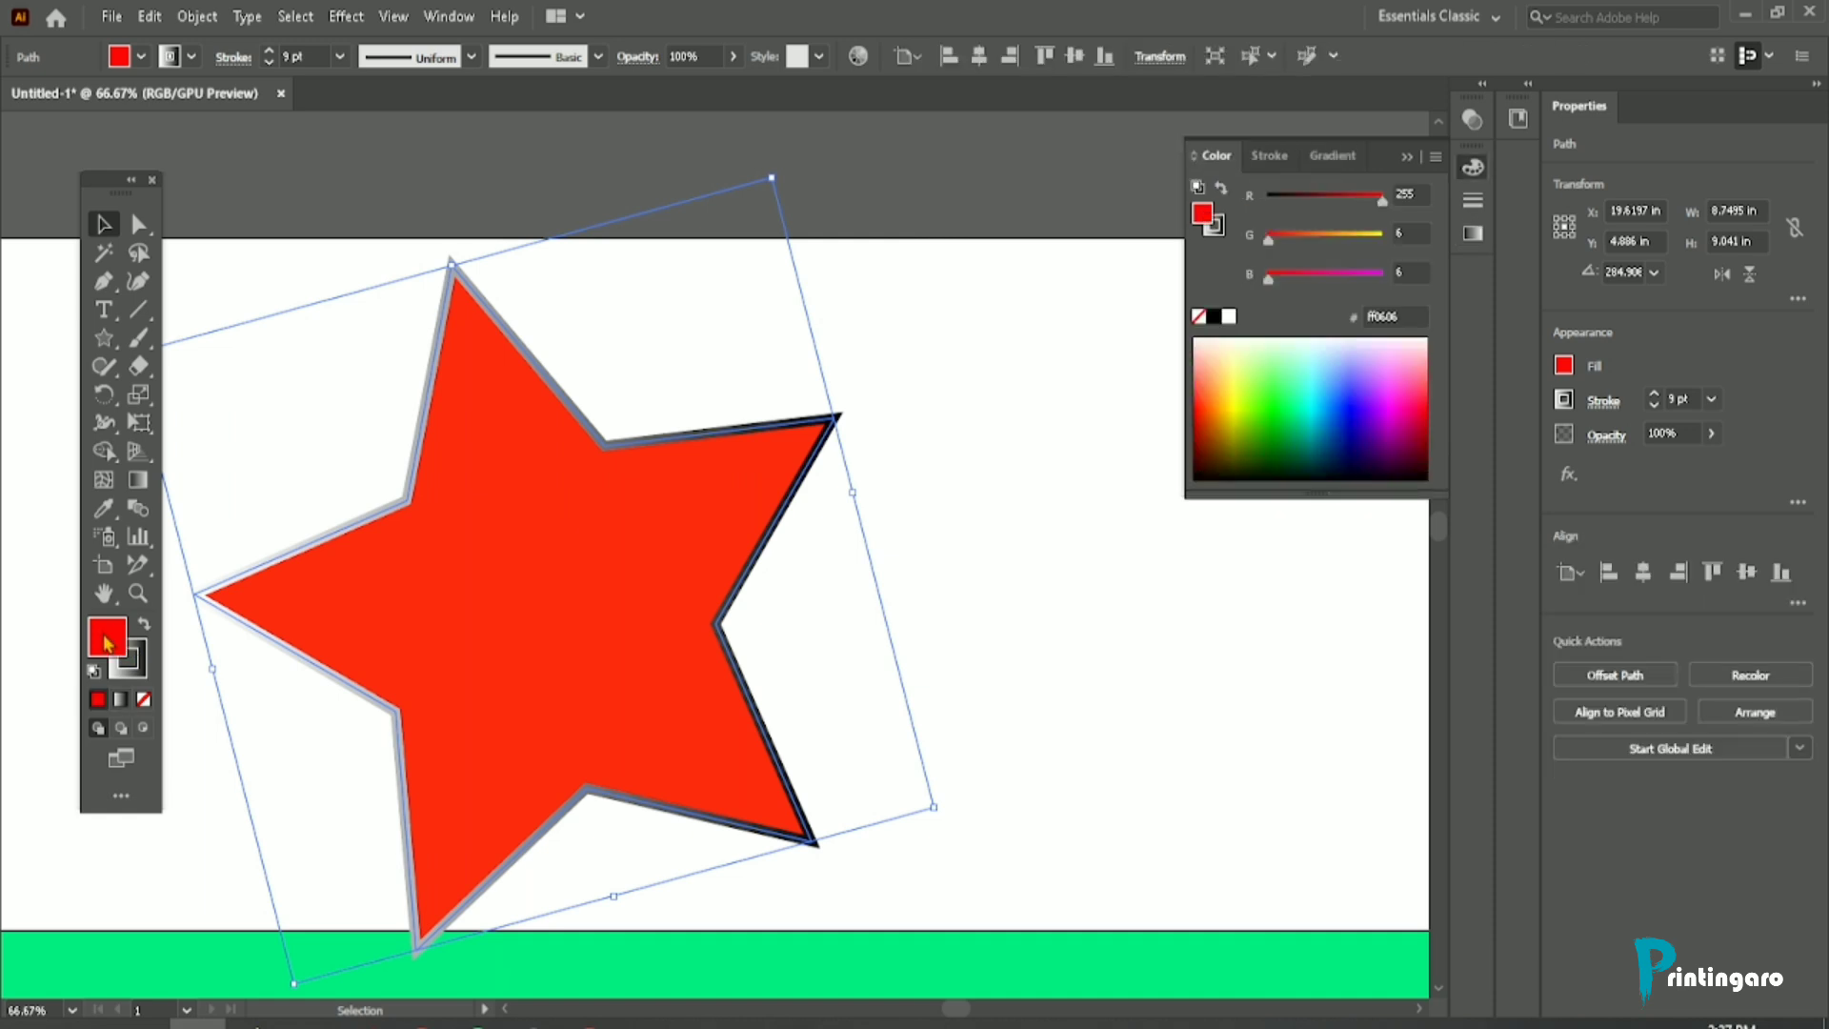
{"action": "left_click", "coordinate": [121, 701]}
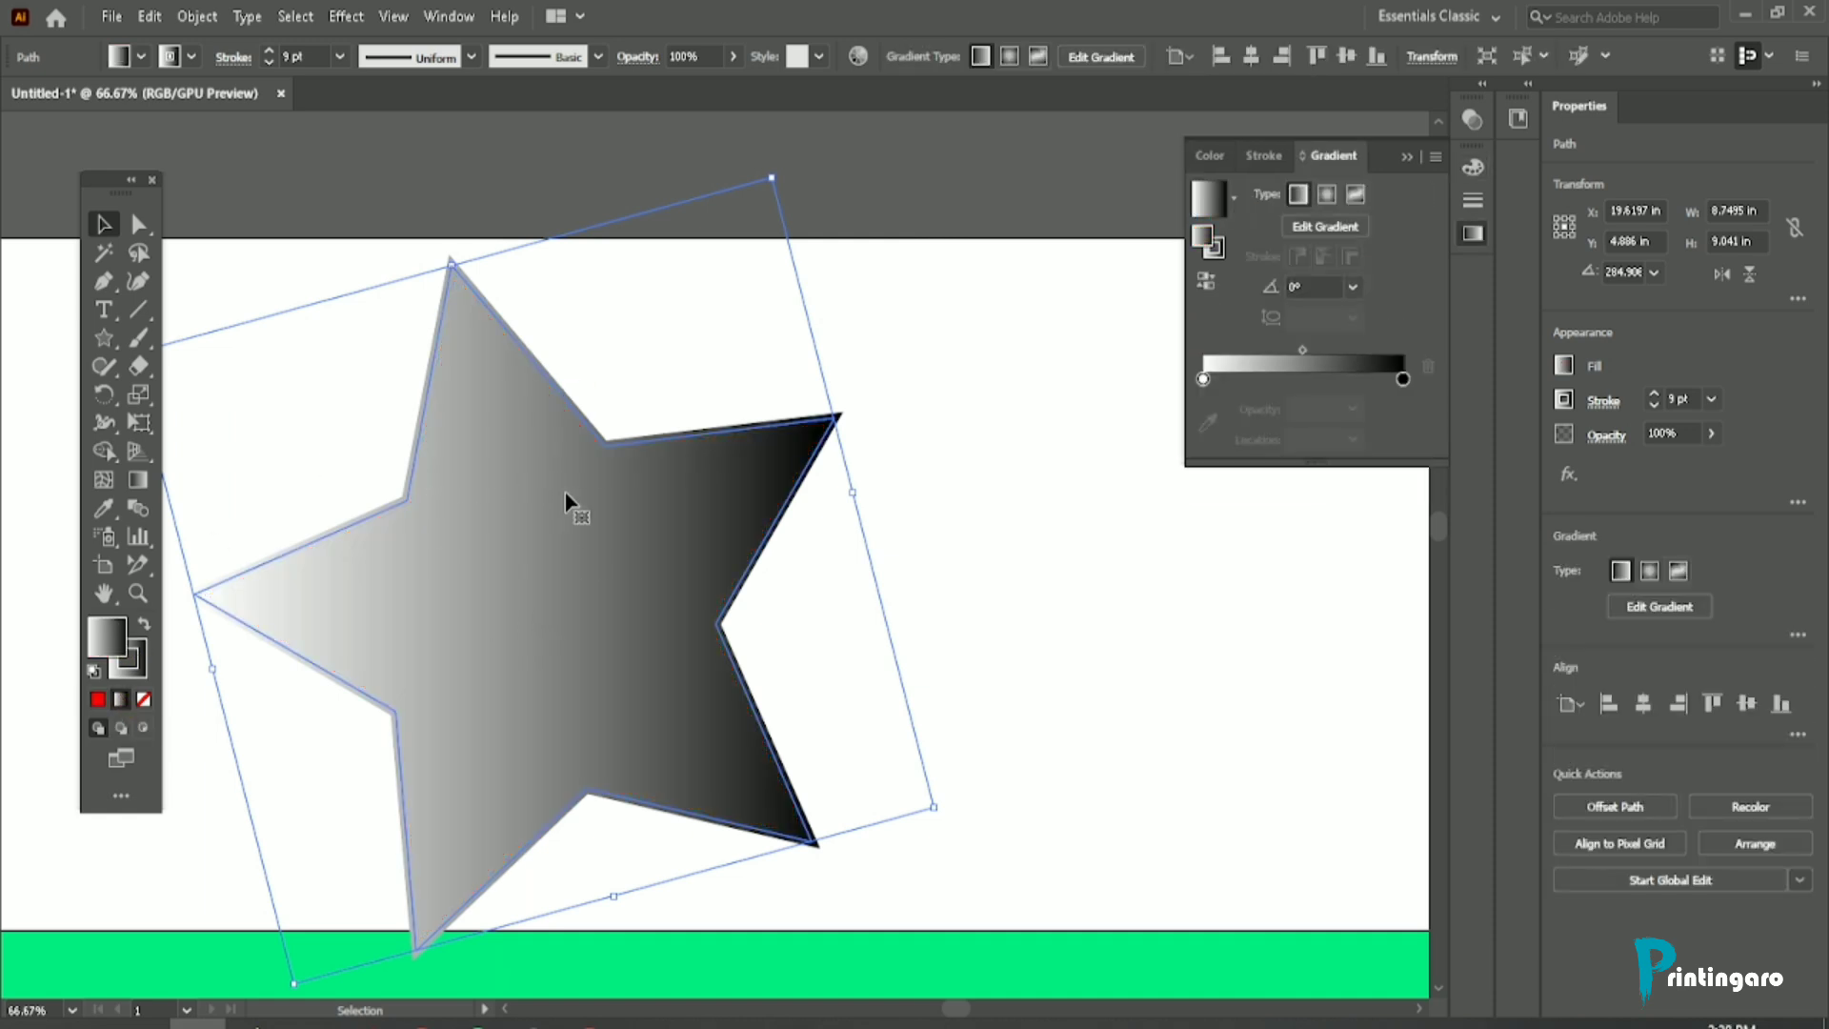
Step: Move the gradient star slightly up and to the right, and set its fill to None
{"action": "left_click_drag", "start_coordinate": [572, 506], "coordinate": [622, 367]}
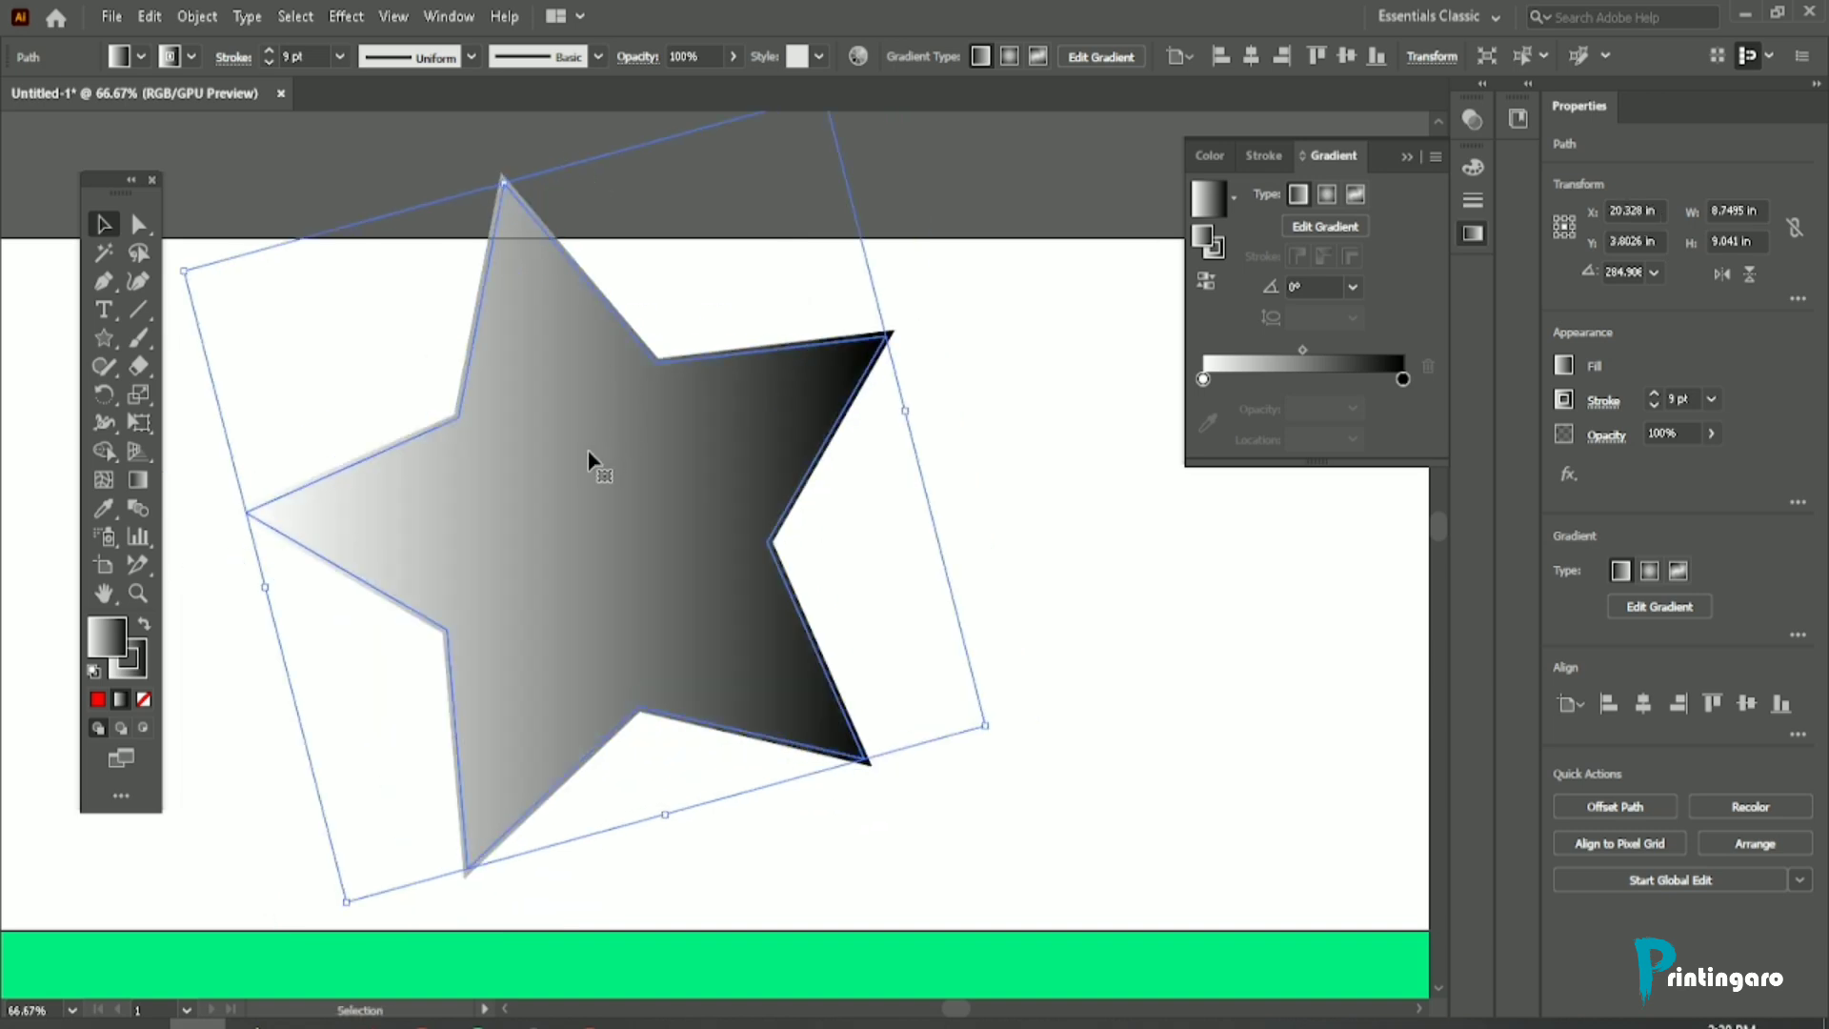
{"action": "left_click_drag", "start_coordinate": [587, 449], "coordinate": [609, 448]}
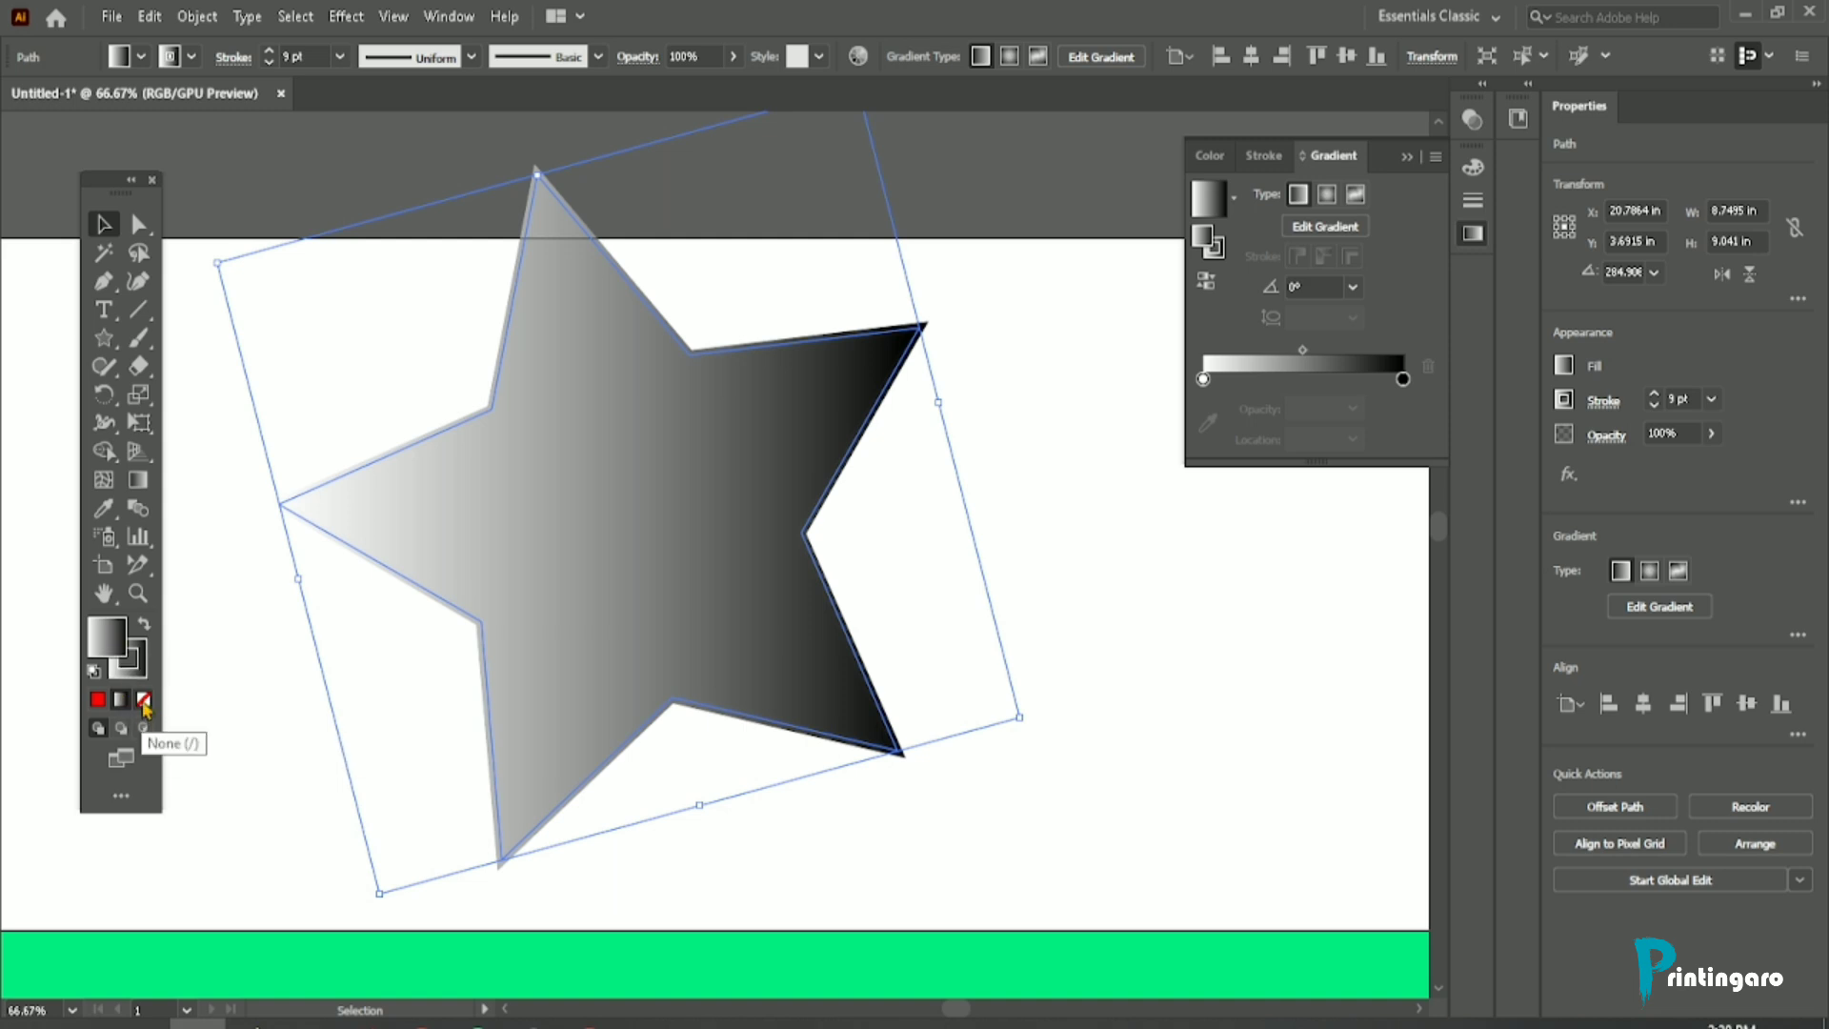
{"action": "left_click", "coordinate": [144, 700]}
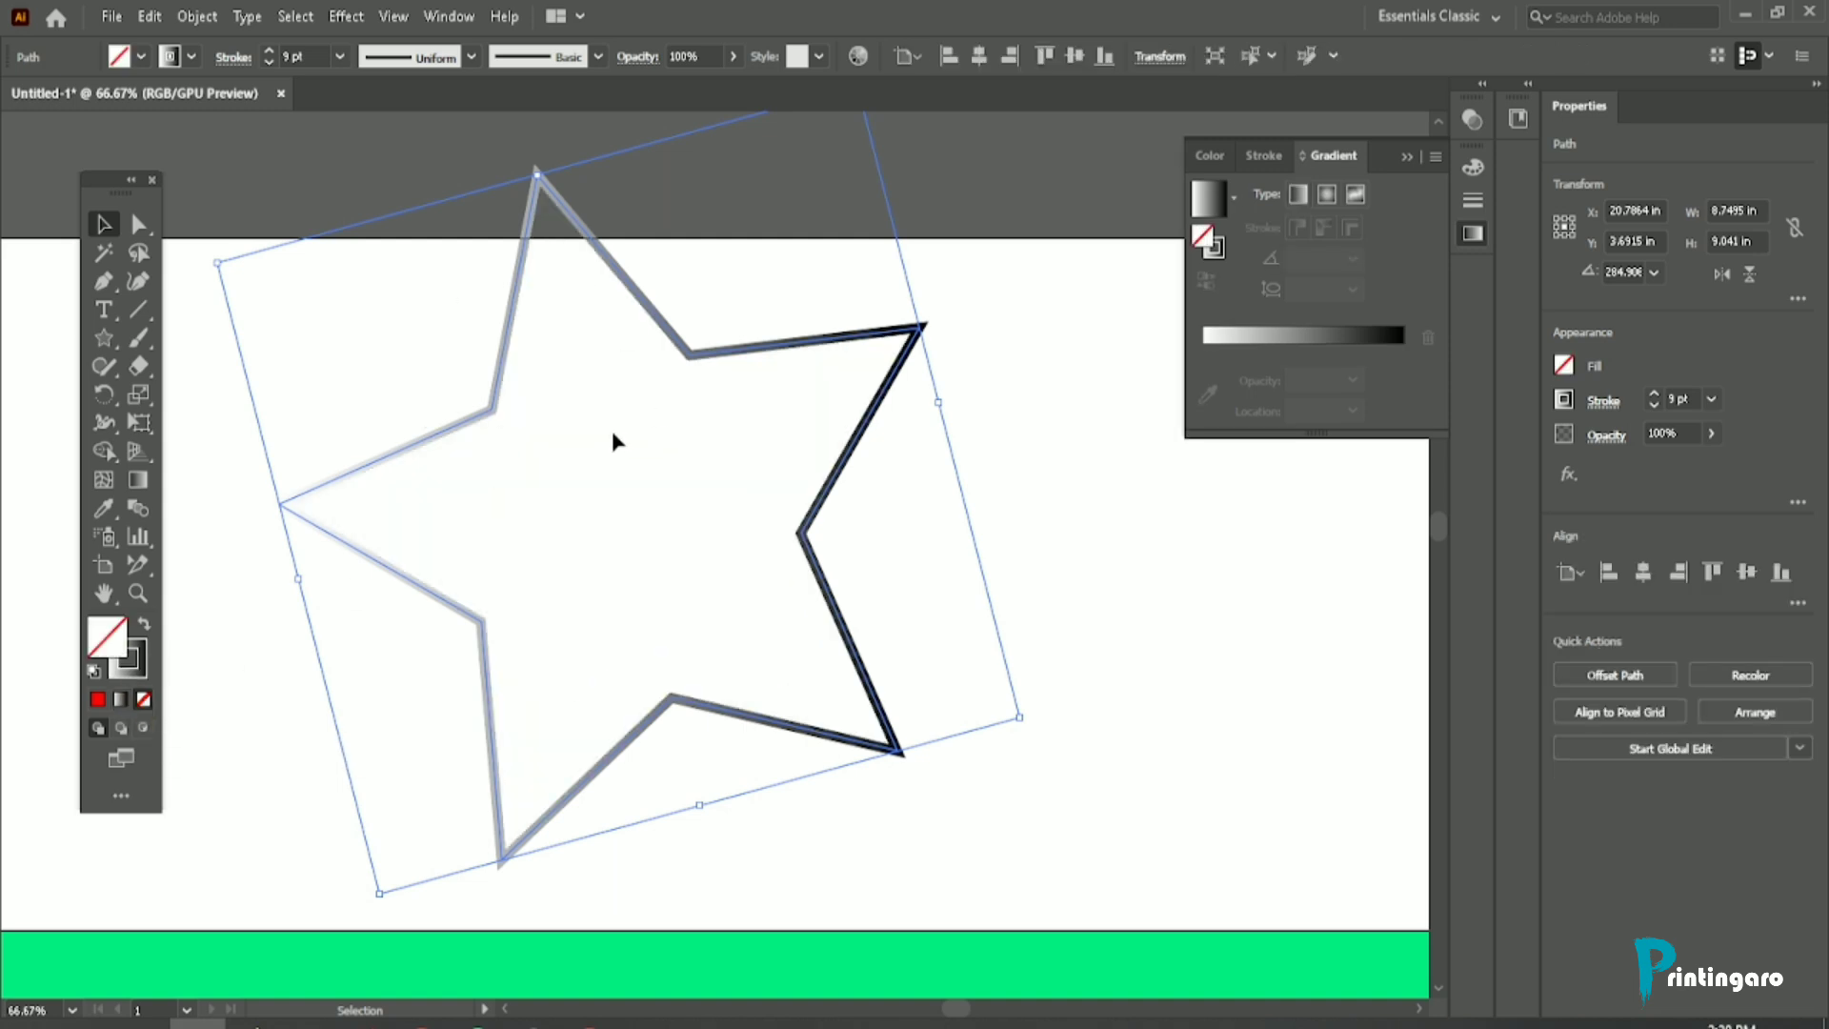
Step: Undo the star's fill removal, moves and gradients to restore the red fill and yellow stroke
{"action": "key", "text": "ctrl+z"}
{"action": "key", "text": "ctrl+z"}
{"action": "key", "text": "ctrl+z"}
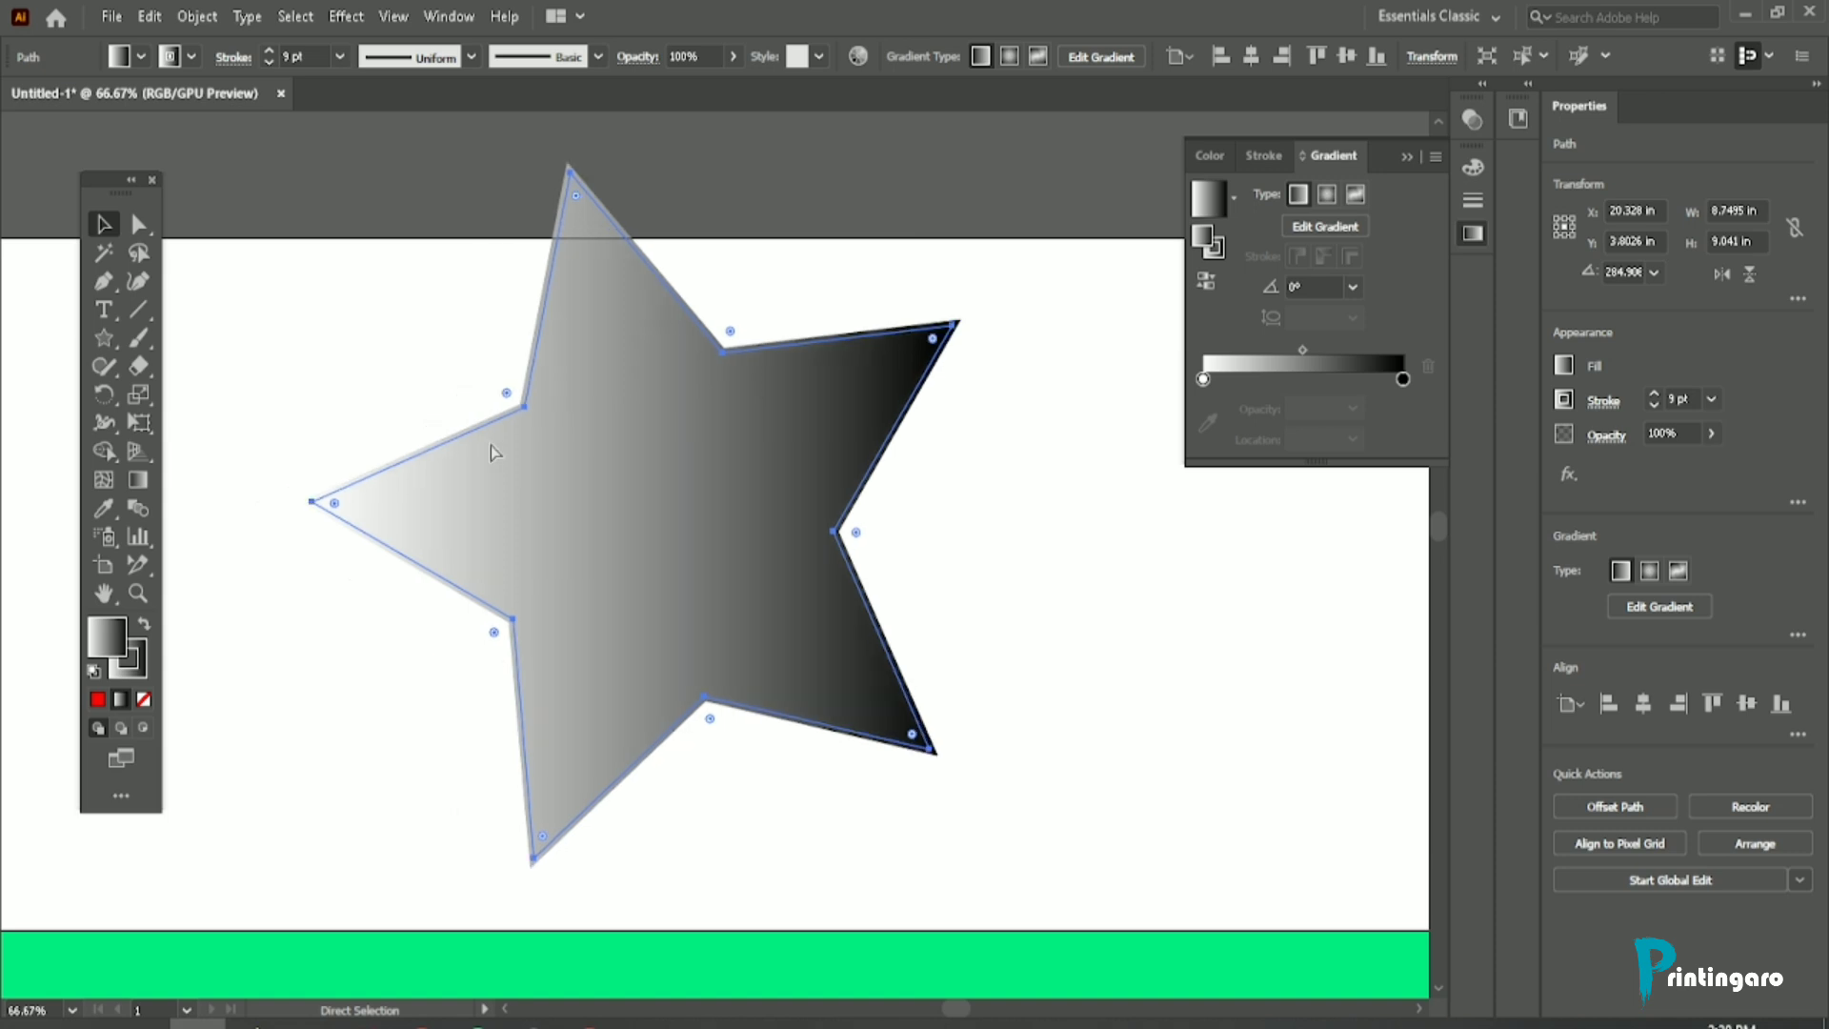
{"action": "key", "text": "ctrl+z"}
{"action": "key", "text": "ctrl+z"}
{"action": "key", "text": "ctrl+z"}
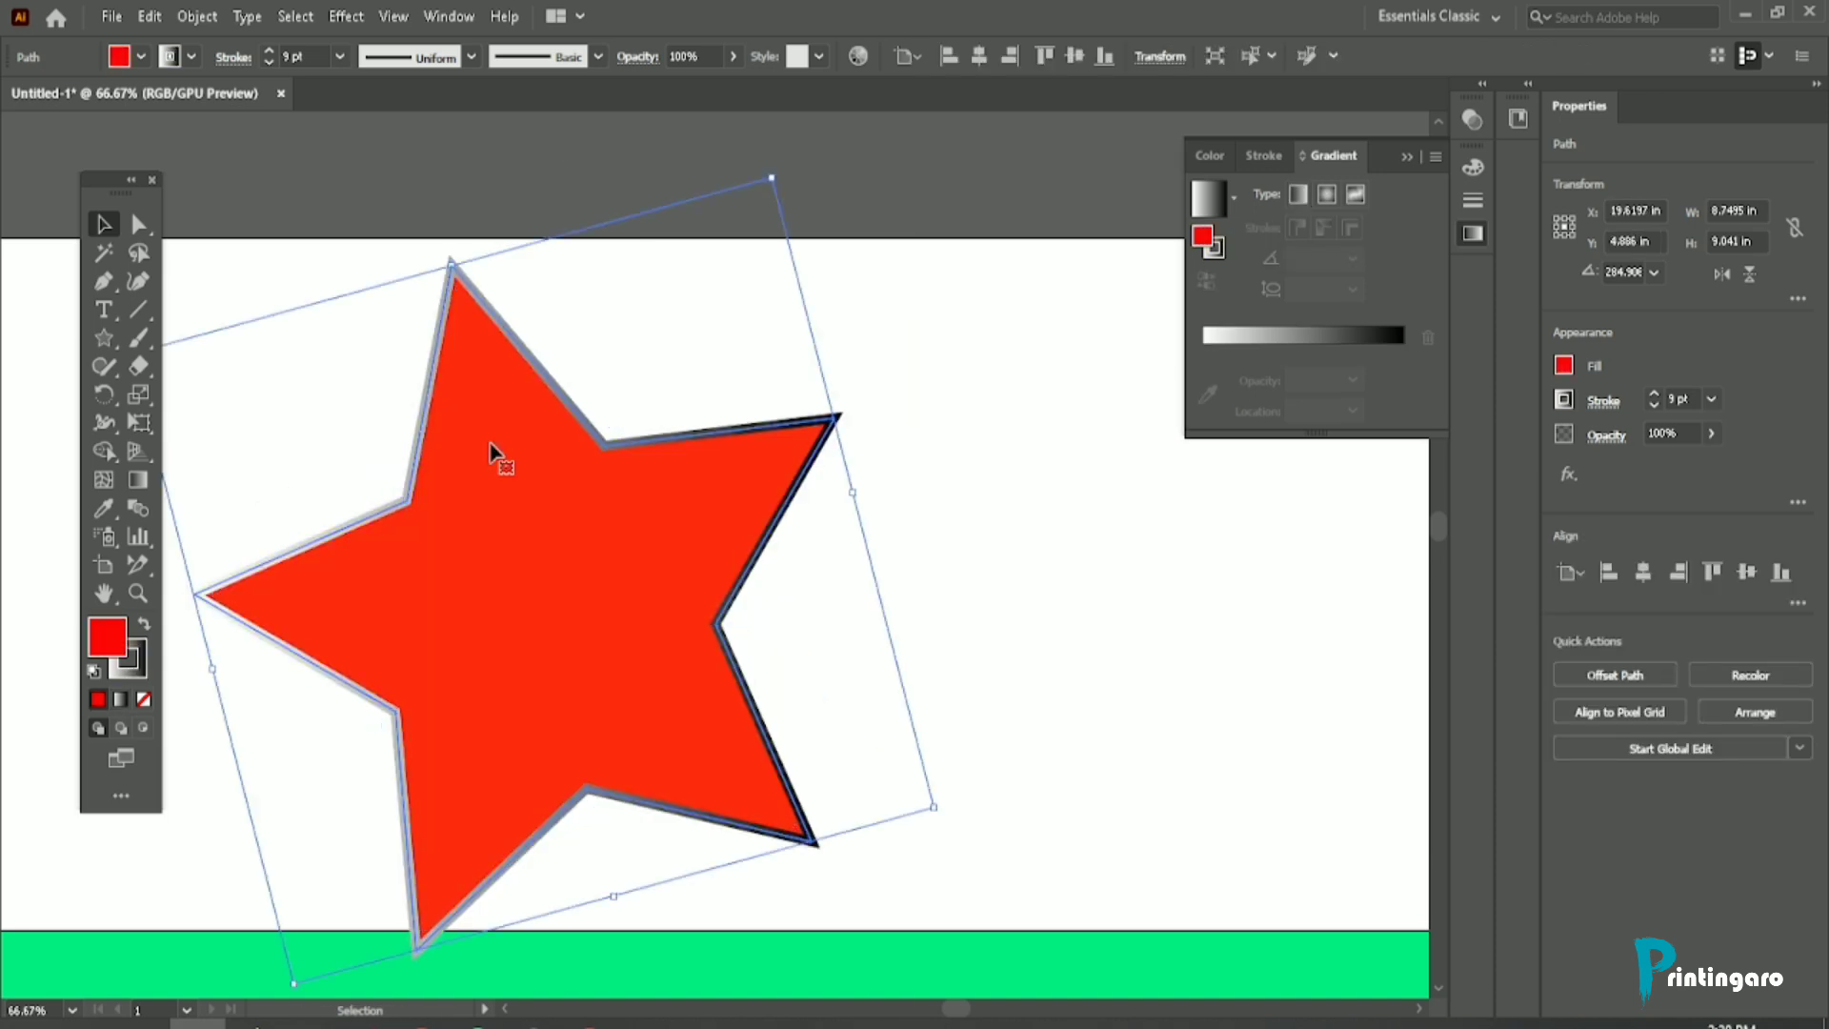
{"action": "key", "text": "ctrl+shift+z"}
{"action": "key", "text": "ctrl+shift+z"}
{"action": "scroll", "coordinate": [356, 490], "scroll_direction": "down", "scroll_amount": 2}
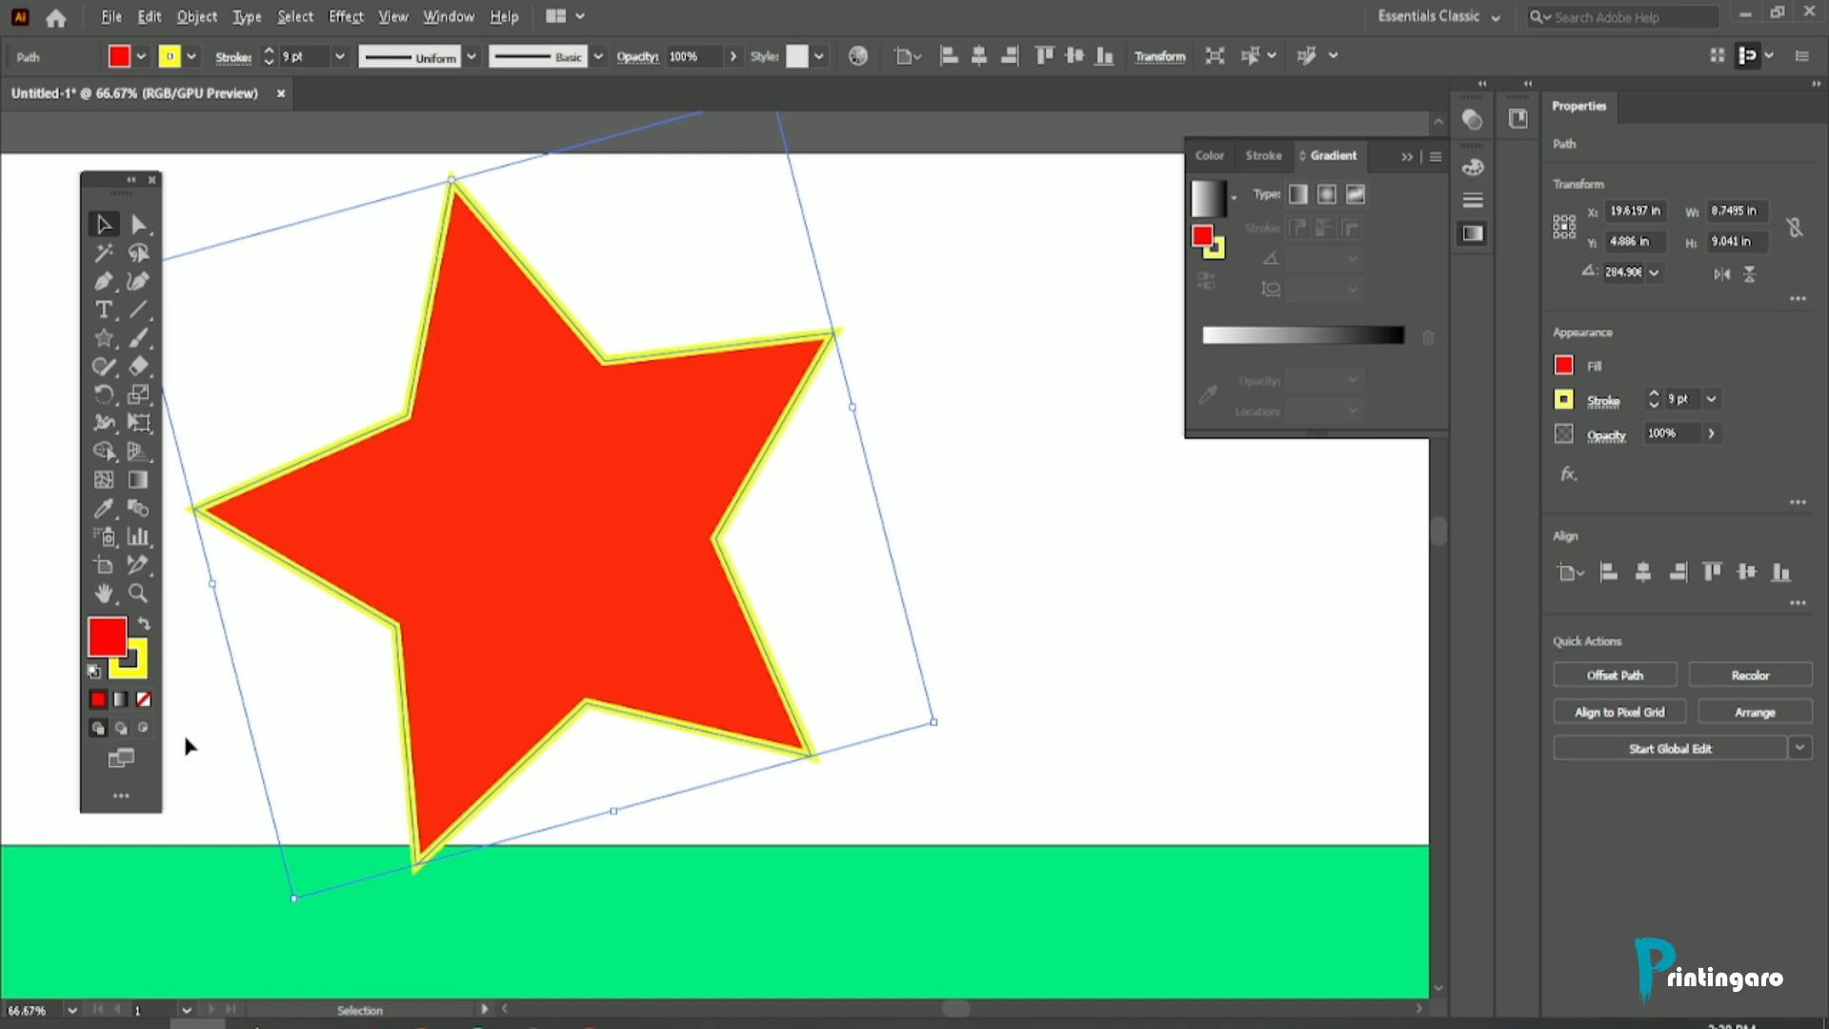
Step: Draw a circle about 7.18 in wide with the Ellipse tool in the empty area above the artboard
{"action": "scroll", "coordinate": [454, 741], "scroll_direction": "down", "scroll_amount": 2}
{"action": "scroll", "coordinate": [458, 747], "scroll_direction": "up", "scroll_amount": 2}
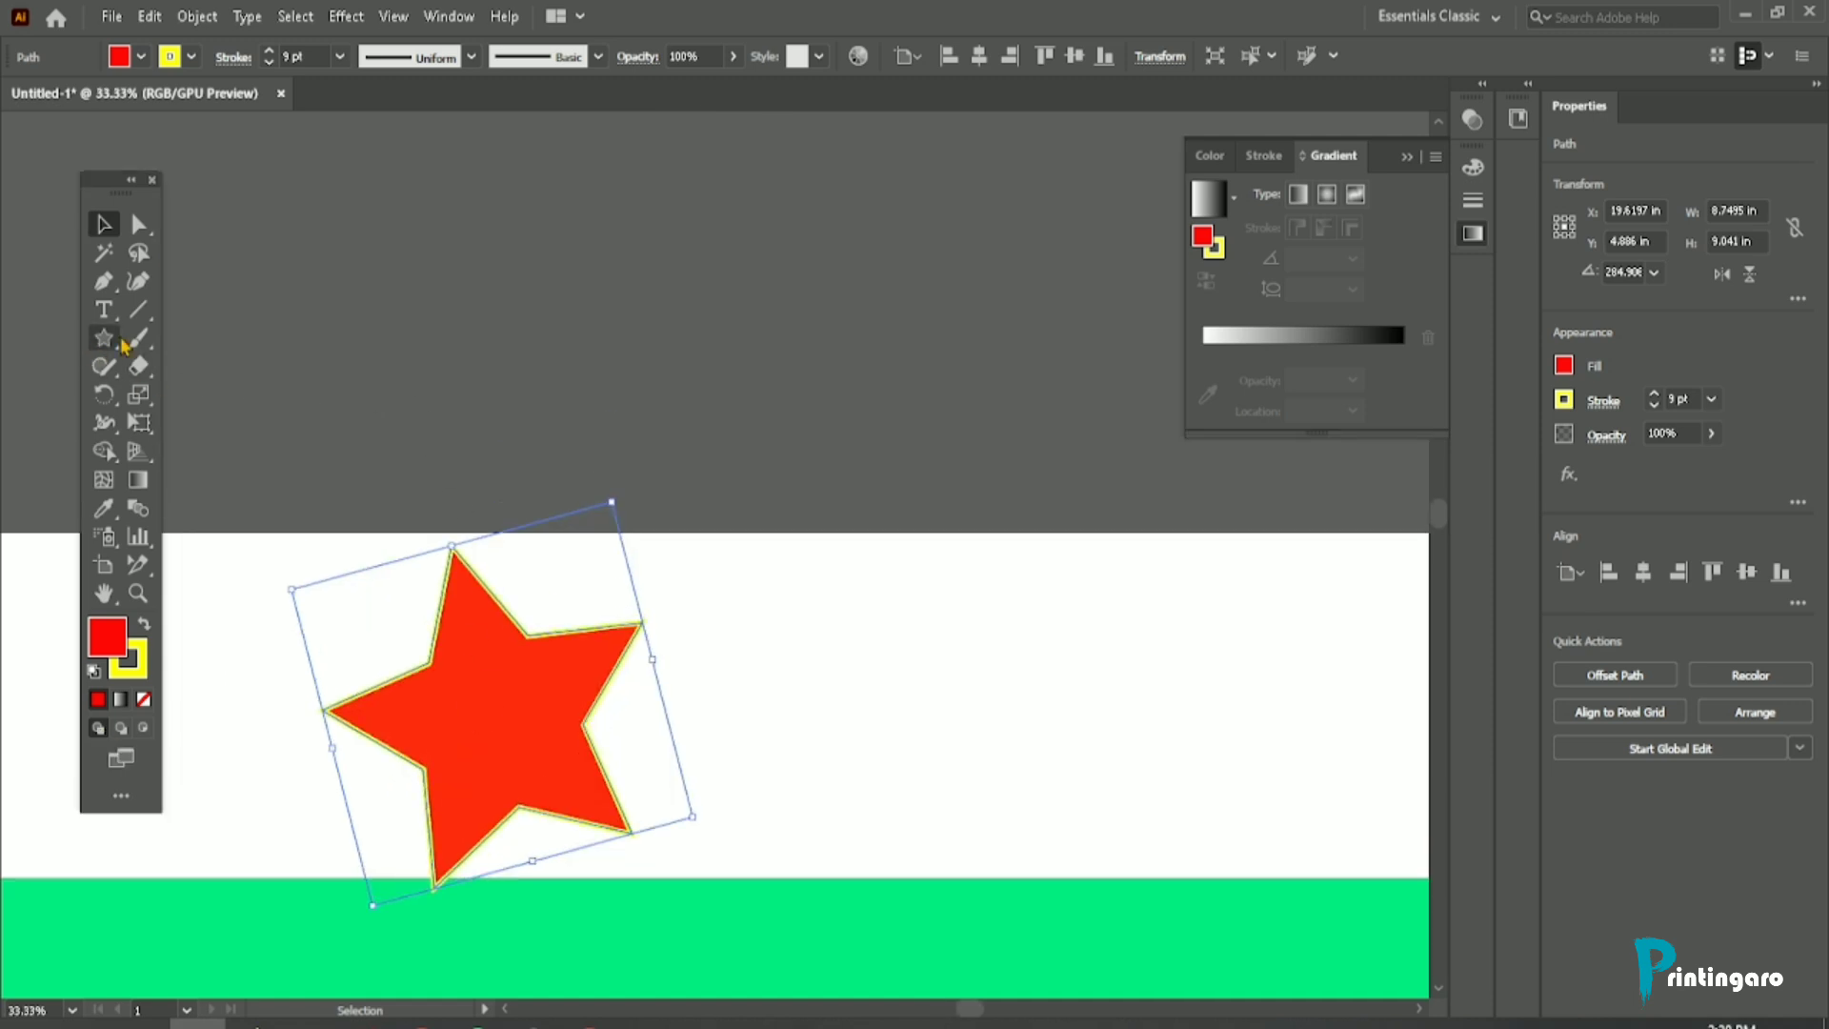
{"action": "left_click_drag", "start_coordinate": [107, 341], "coordinate": [184, 388]}
{"action": "scroll", "coordinate": [334, 362], "scroll_direction": "up", "scroll_amount": 3}
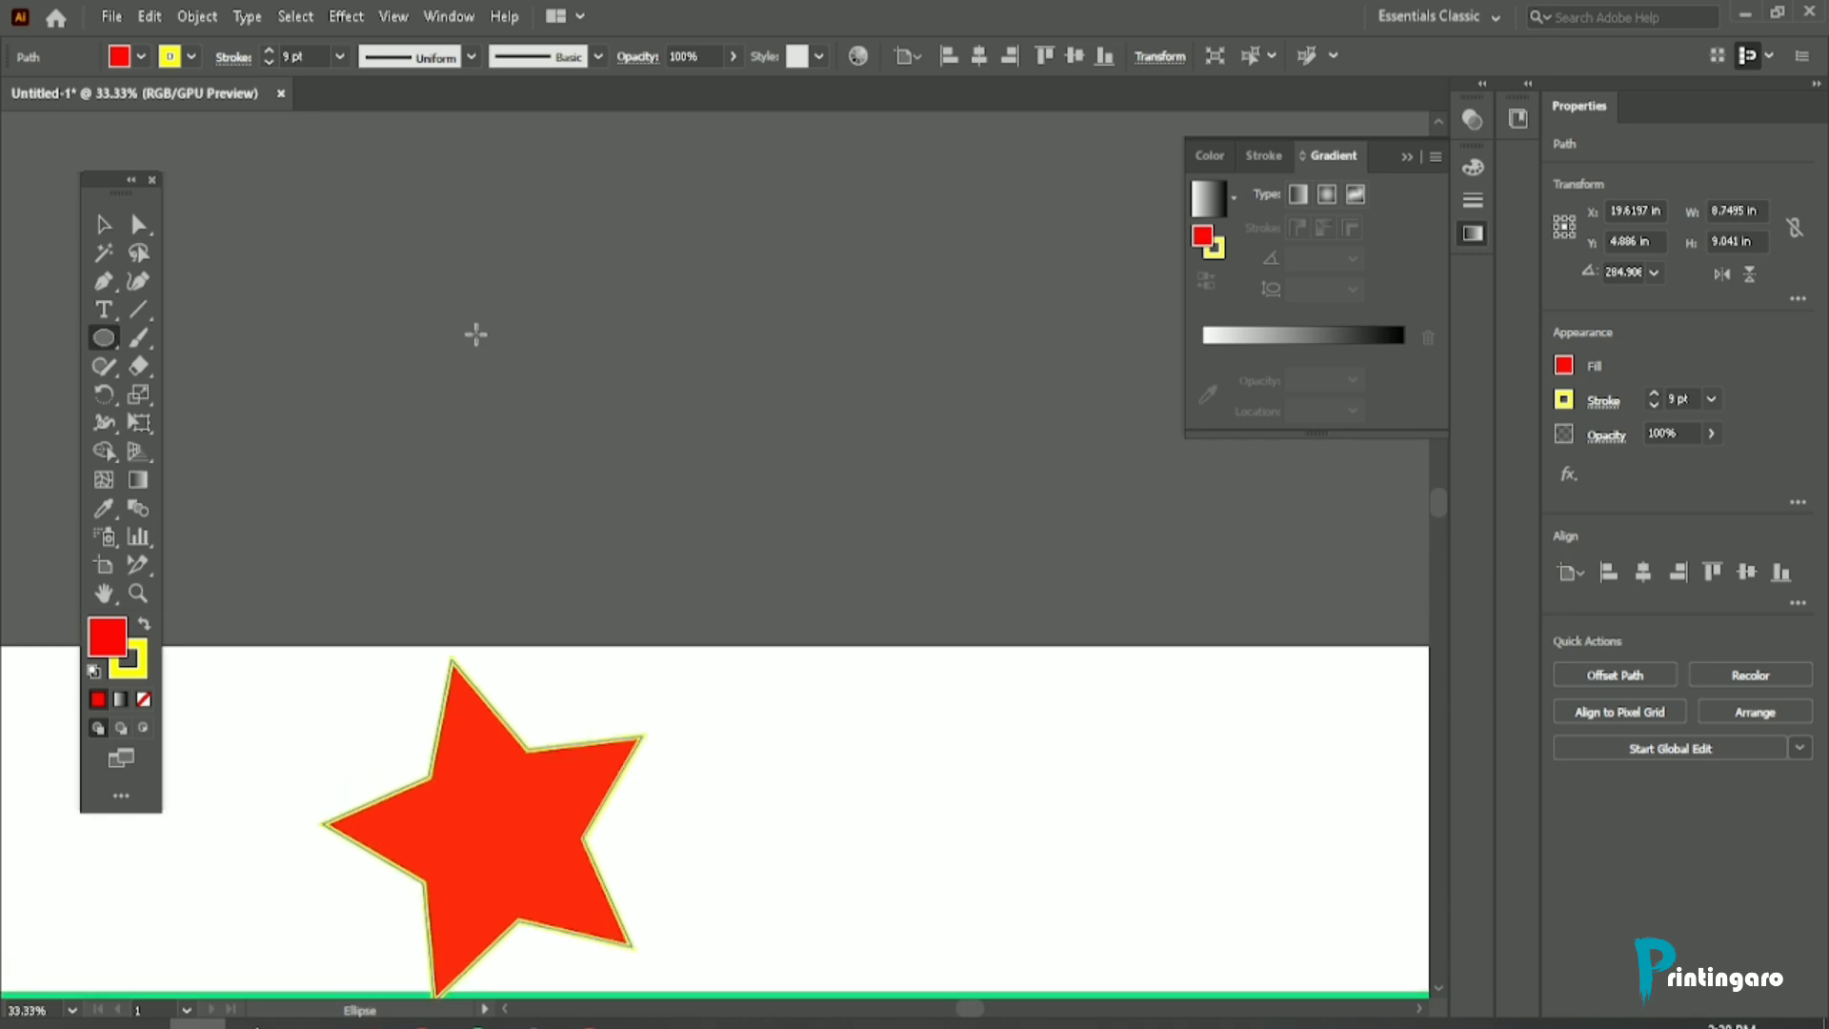
{"action": "left_click_drag", "start_coordinate": [497, 305], "coordinate": [763, 577]}
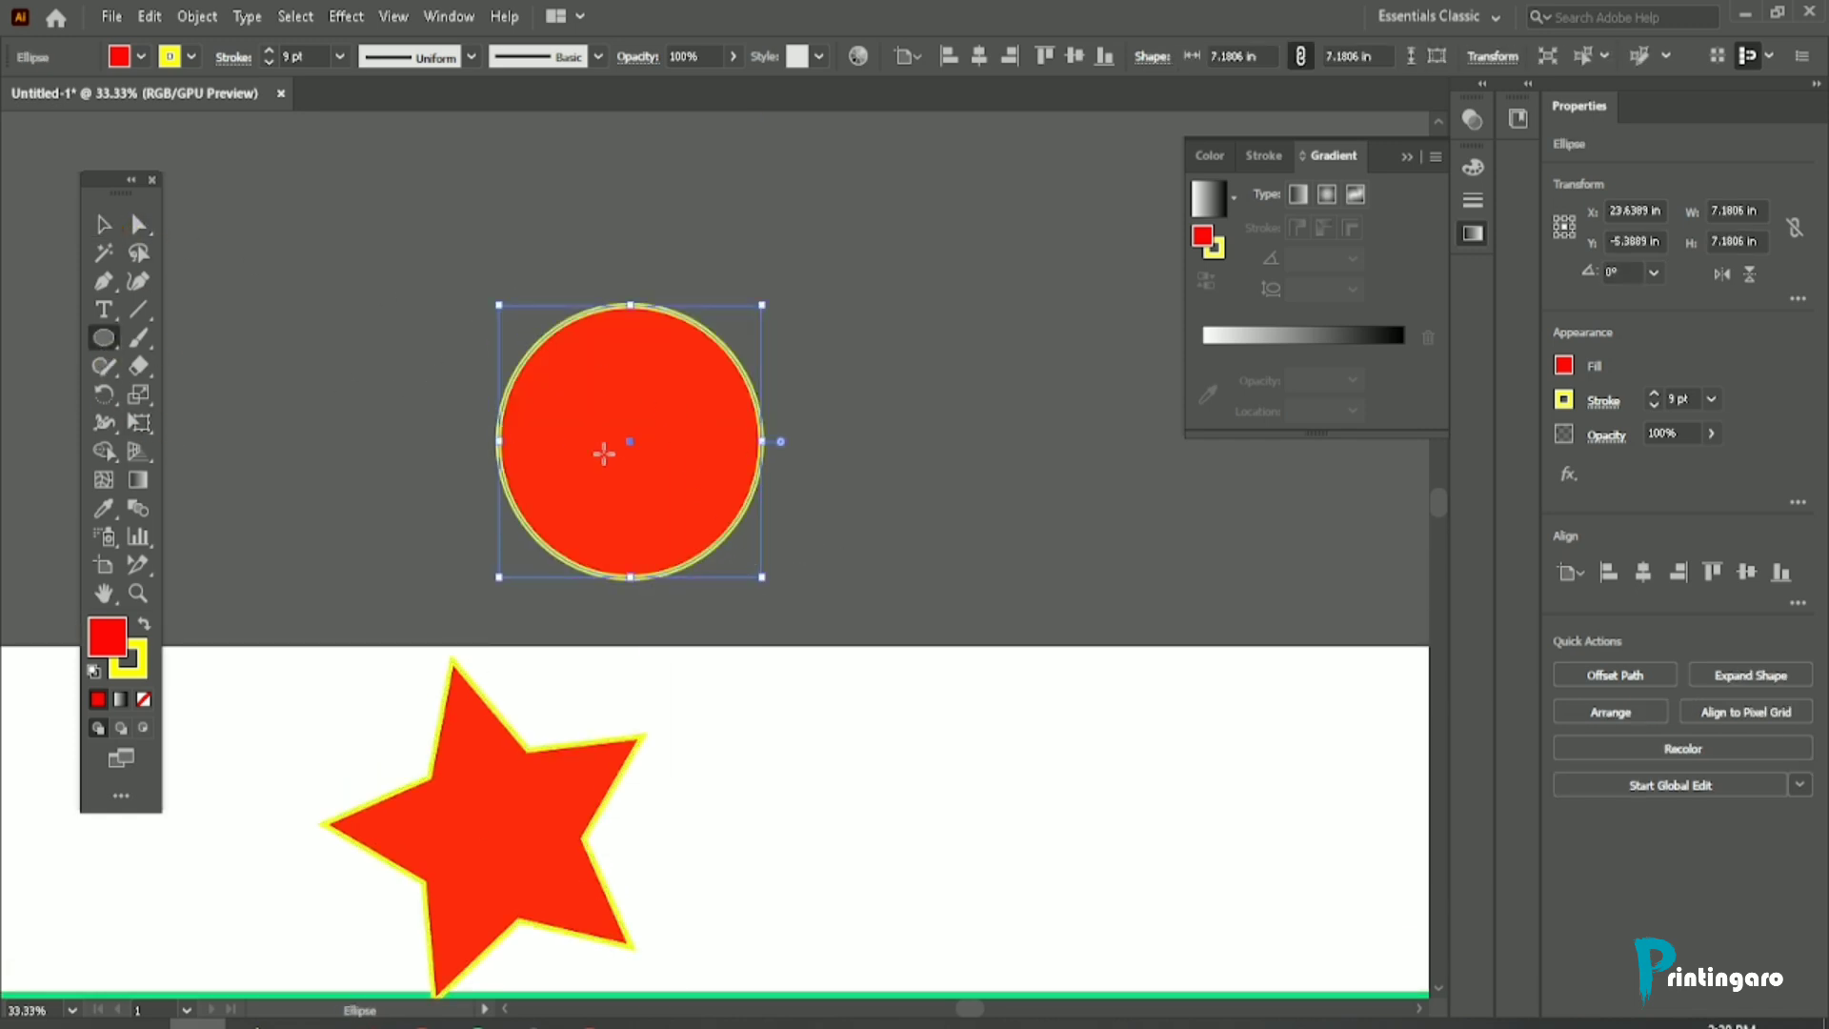
Step: Draw a second circle about 7.64 in wide overlapping the first one's lower-right part, and delete it
{"action": "left_click_drag", "start_coordinate": [588, 420], "coordinate": [871, 708]}
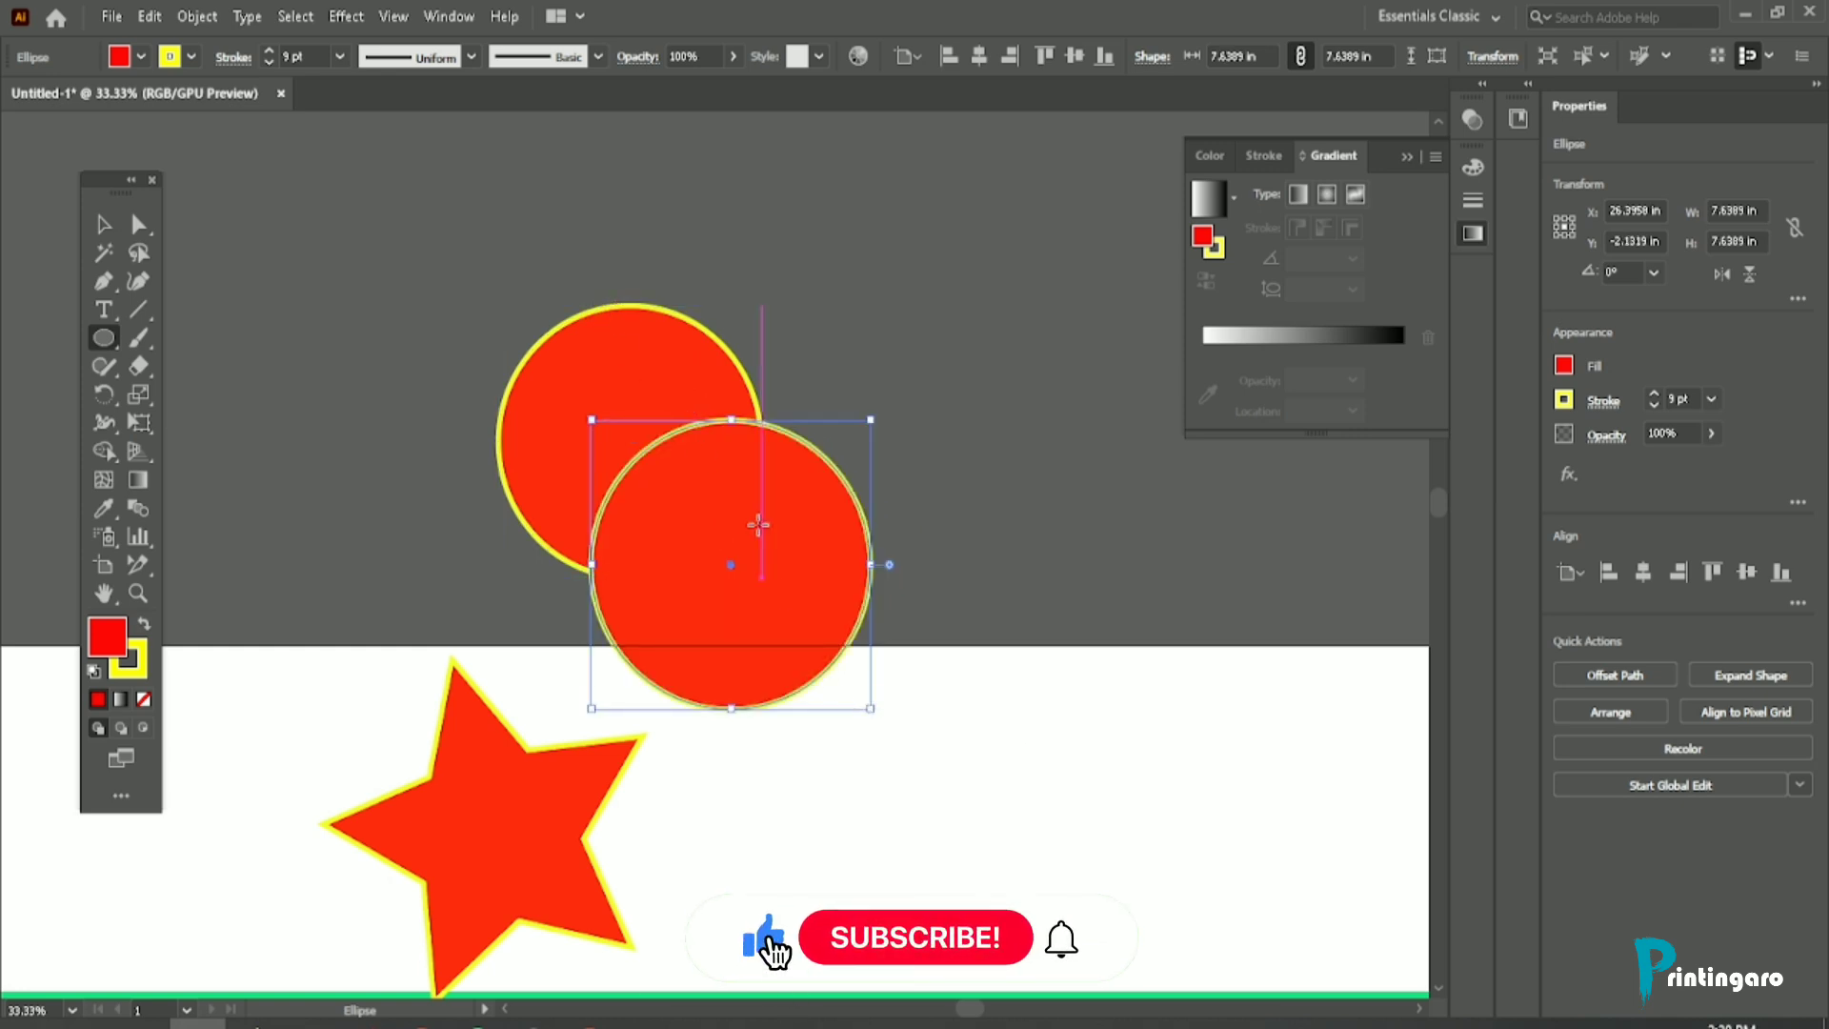
{"action": "left_click", "coordinate": [105, 225]}
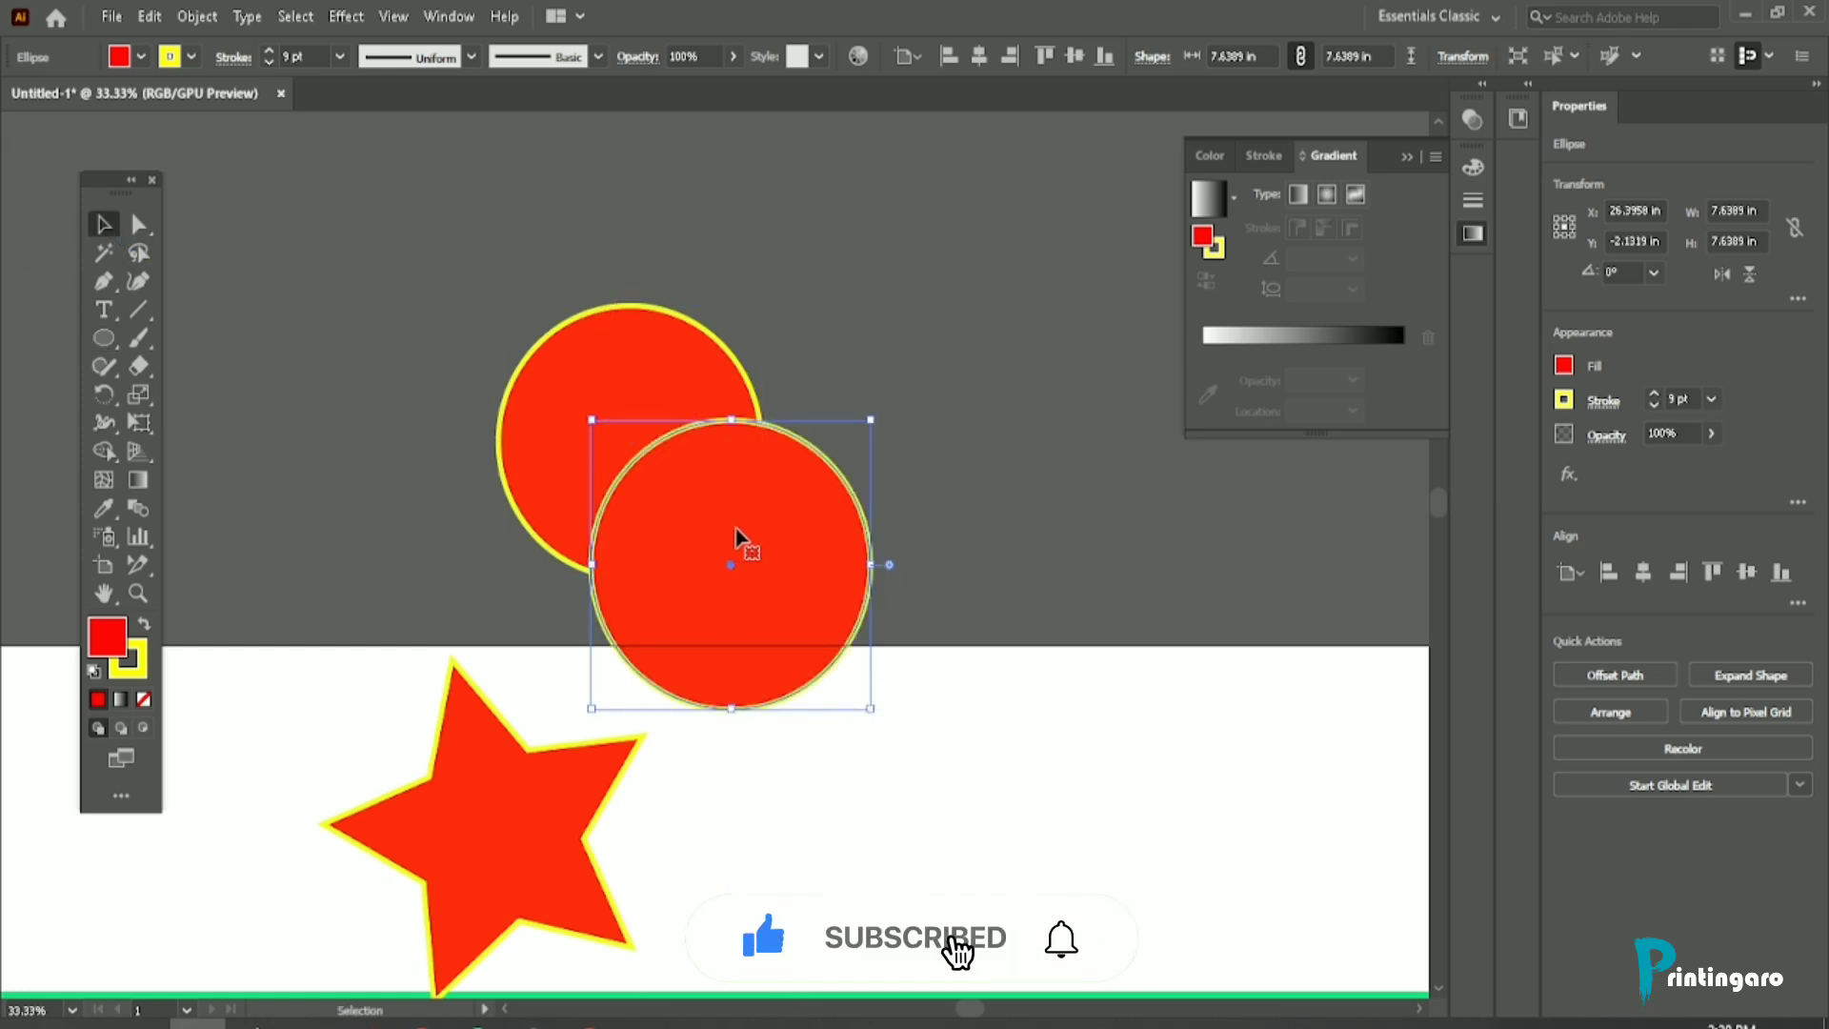
{"action": "key", "text": "Delete"}
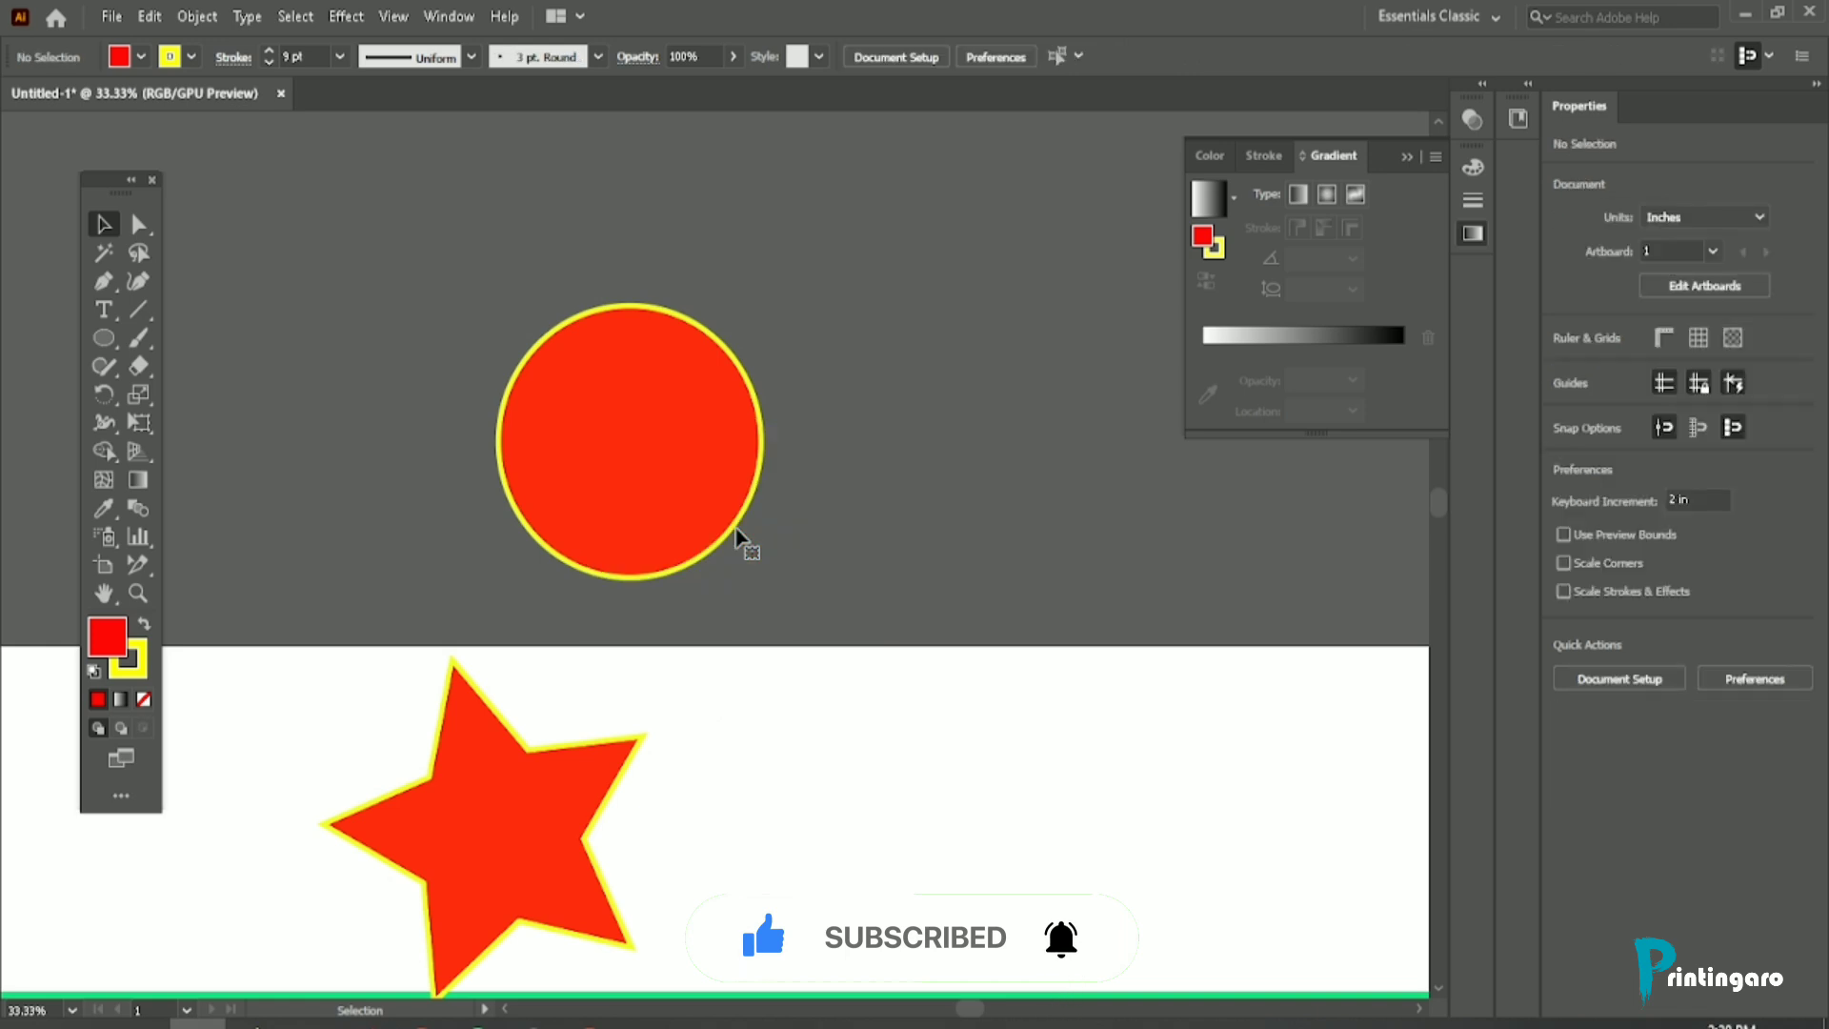
Step: In Draw Behind mode, draw an ellipse about 6.29 by 5.94 in overlapping the circle's lower-right part, and delete it
{"action": "scroll", "coordinate": [682, 462], "scroll_direction": "up", "scroll_amount": 1}
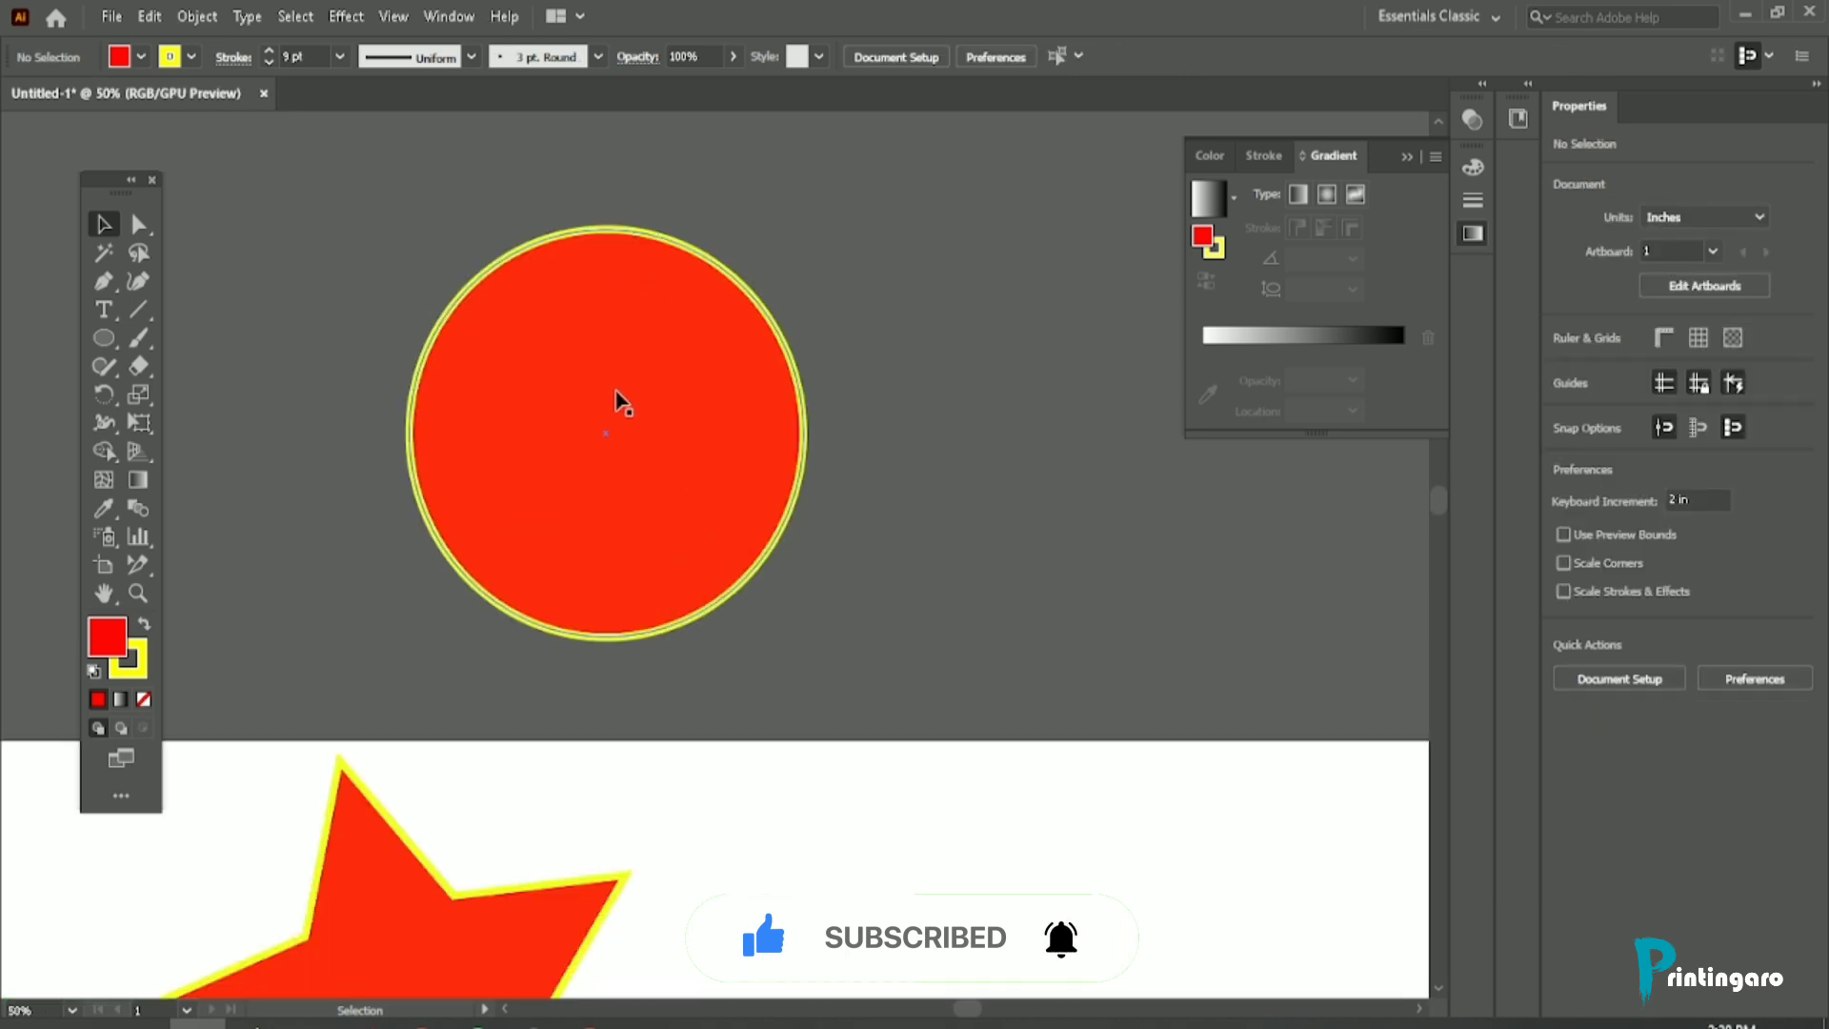
{"action": "left_click", "coordinate": [618, 400]}
{"action": "left_click", "coordinate": [216, 601]}
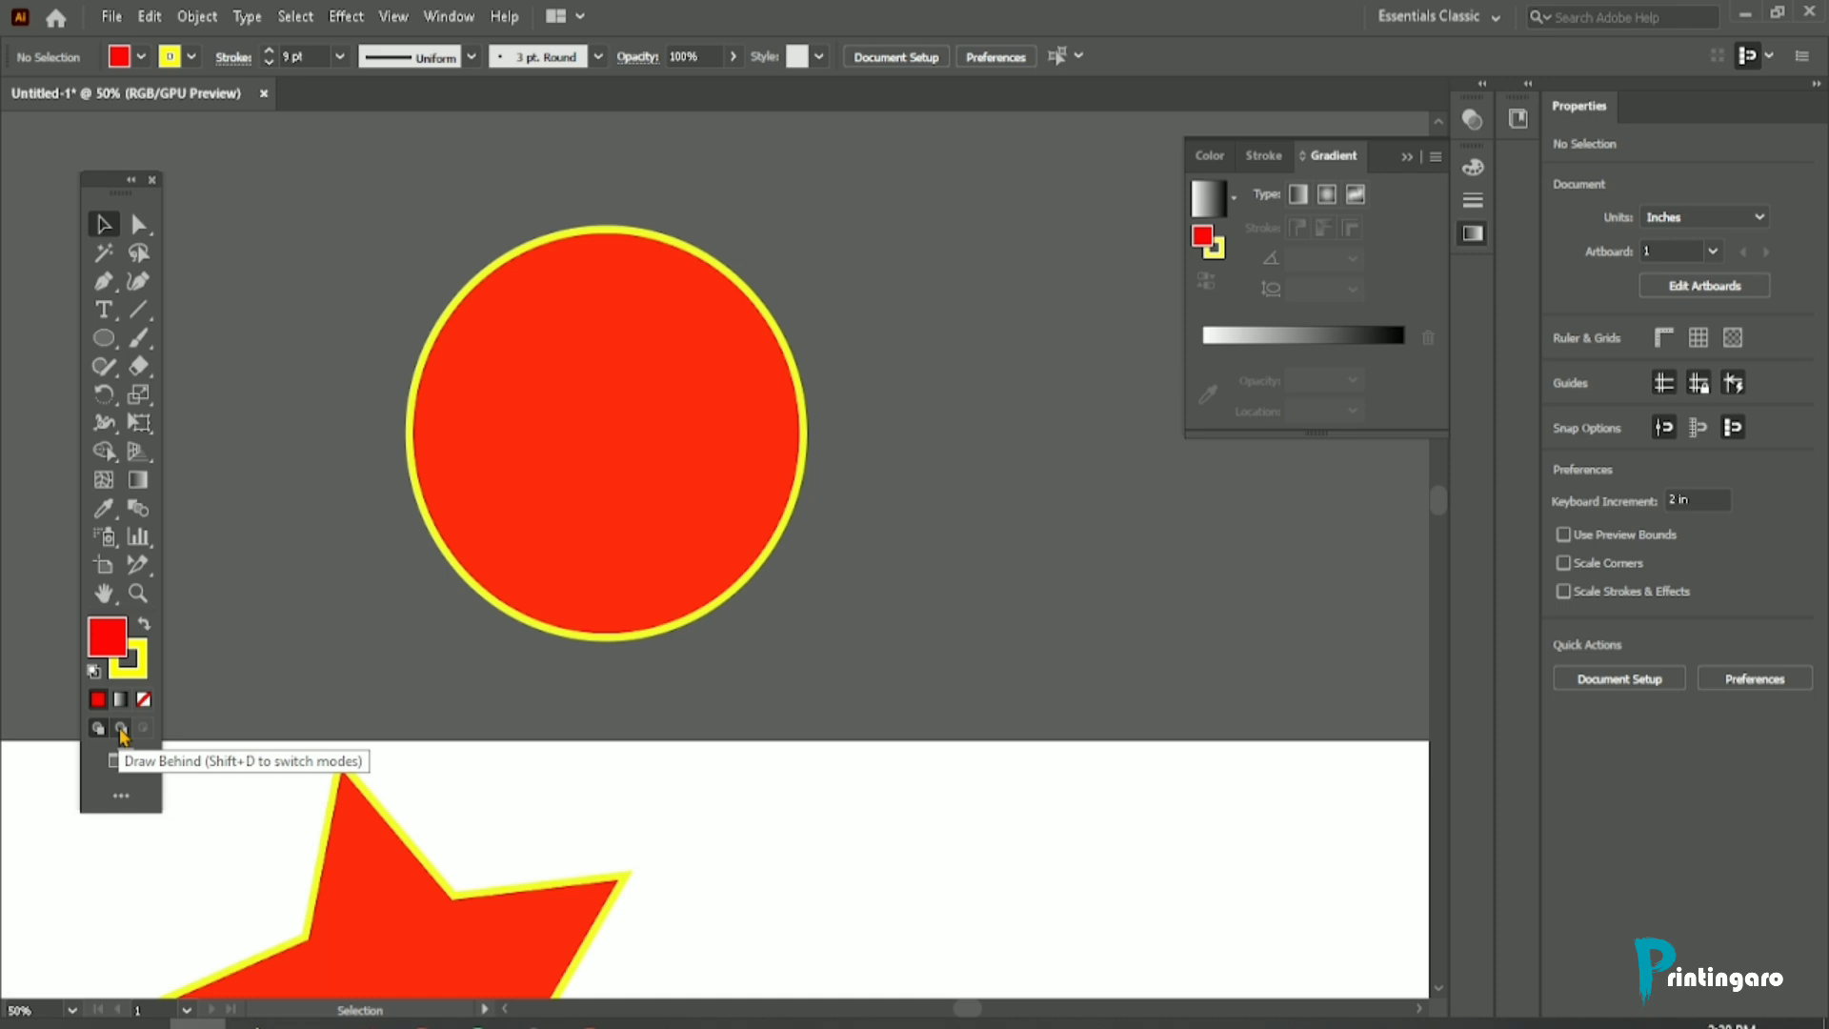
{"action": "left_click", "coordinate": [121, 729]}
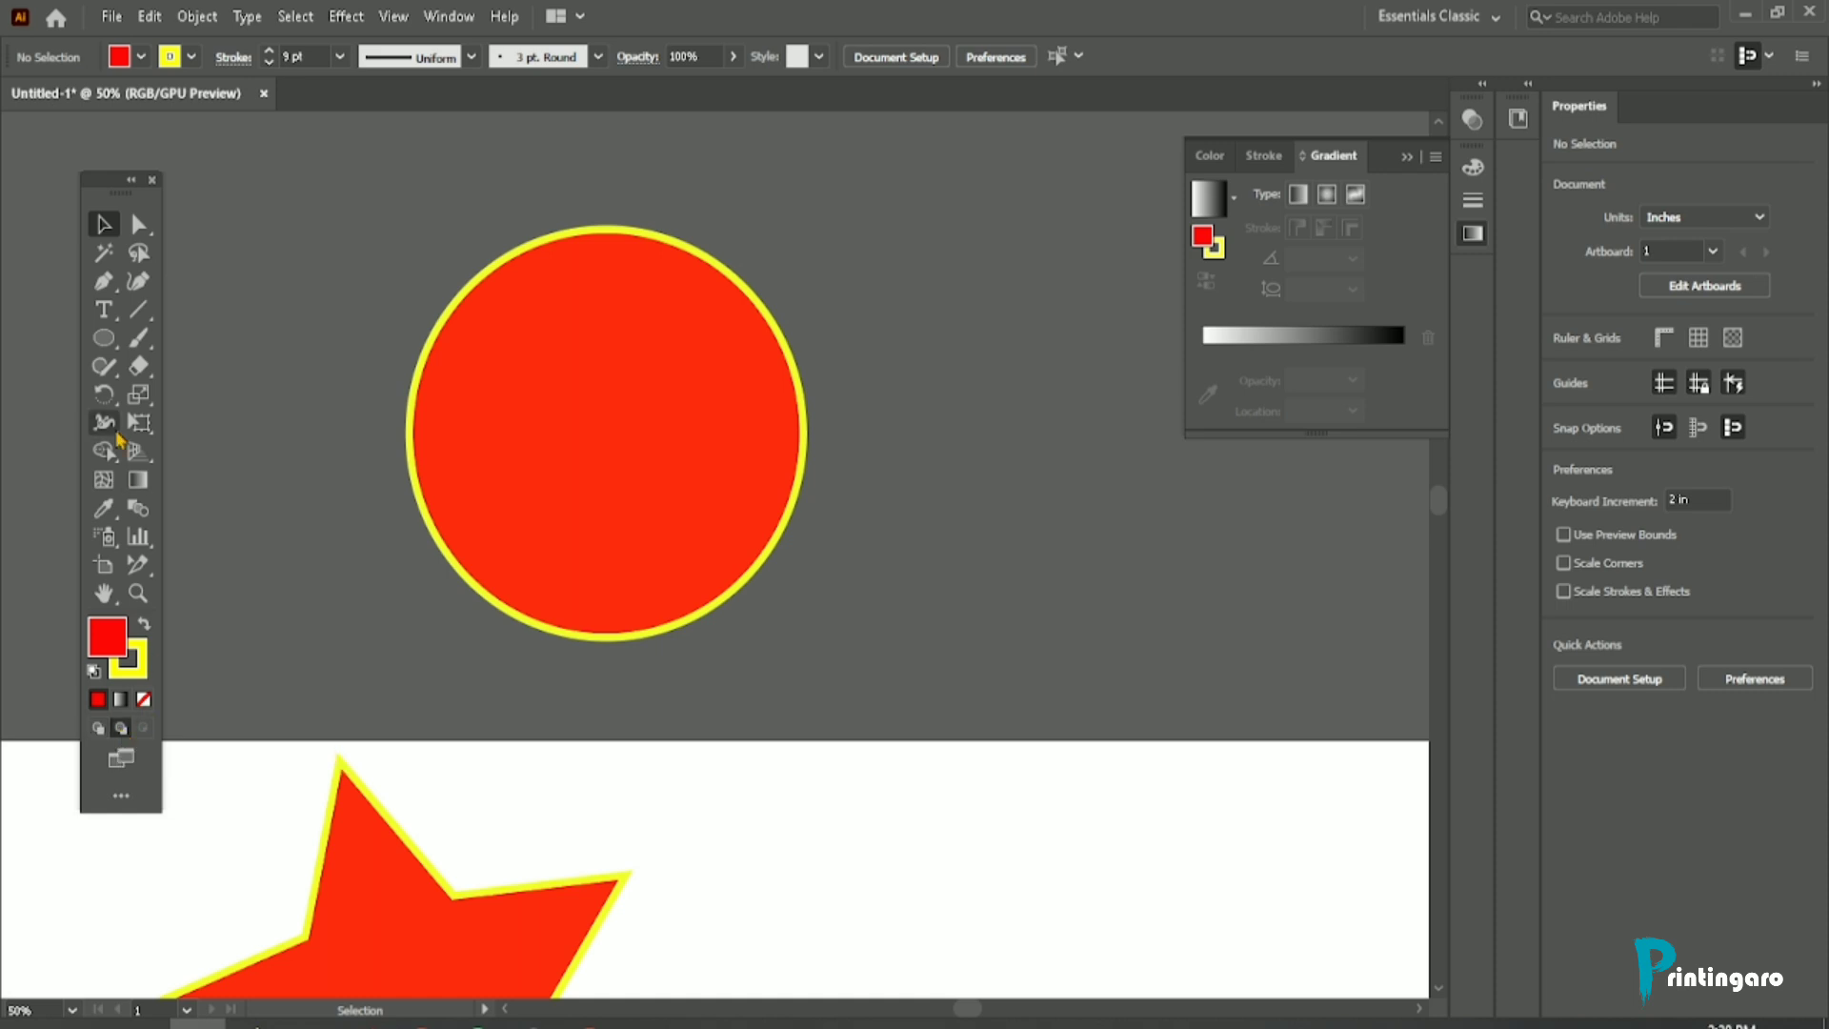
{"action": "left_click", "coordinate": [103, 337]}
{"action": "mouse_move", "coordinate": [584, 421]}
{"action": "left_mouse_down"}
{"action": "mouse_move", "coordinate": [926, 785]}
{"action": "mouse_move", "coordinate": [926, 759]}
{"action": "left_mouse_up"}
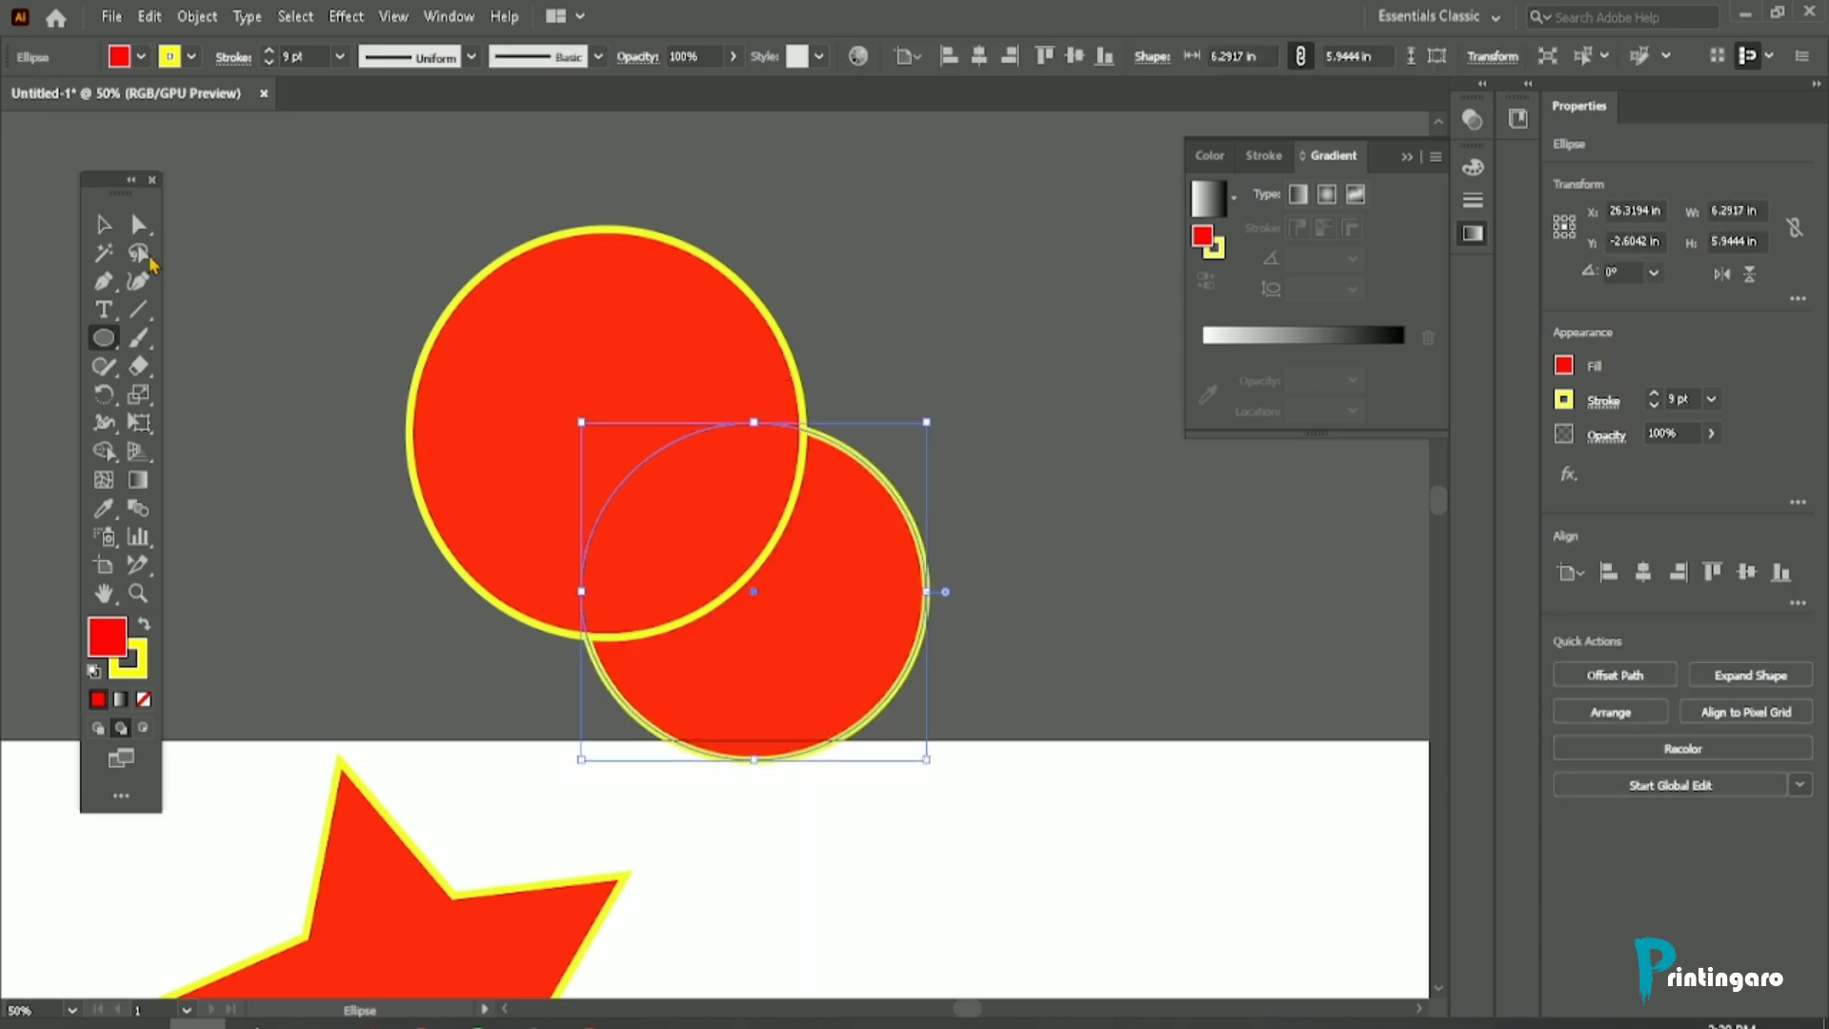
{"action": "left_click", "coordinate": [103, 225]}
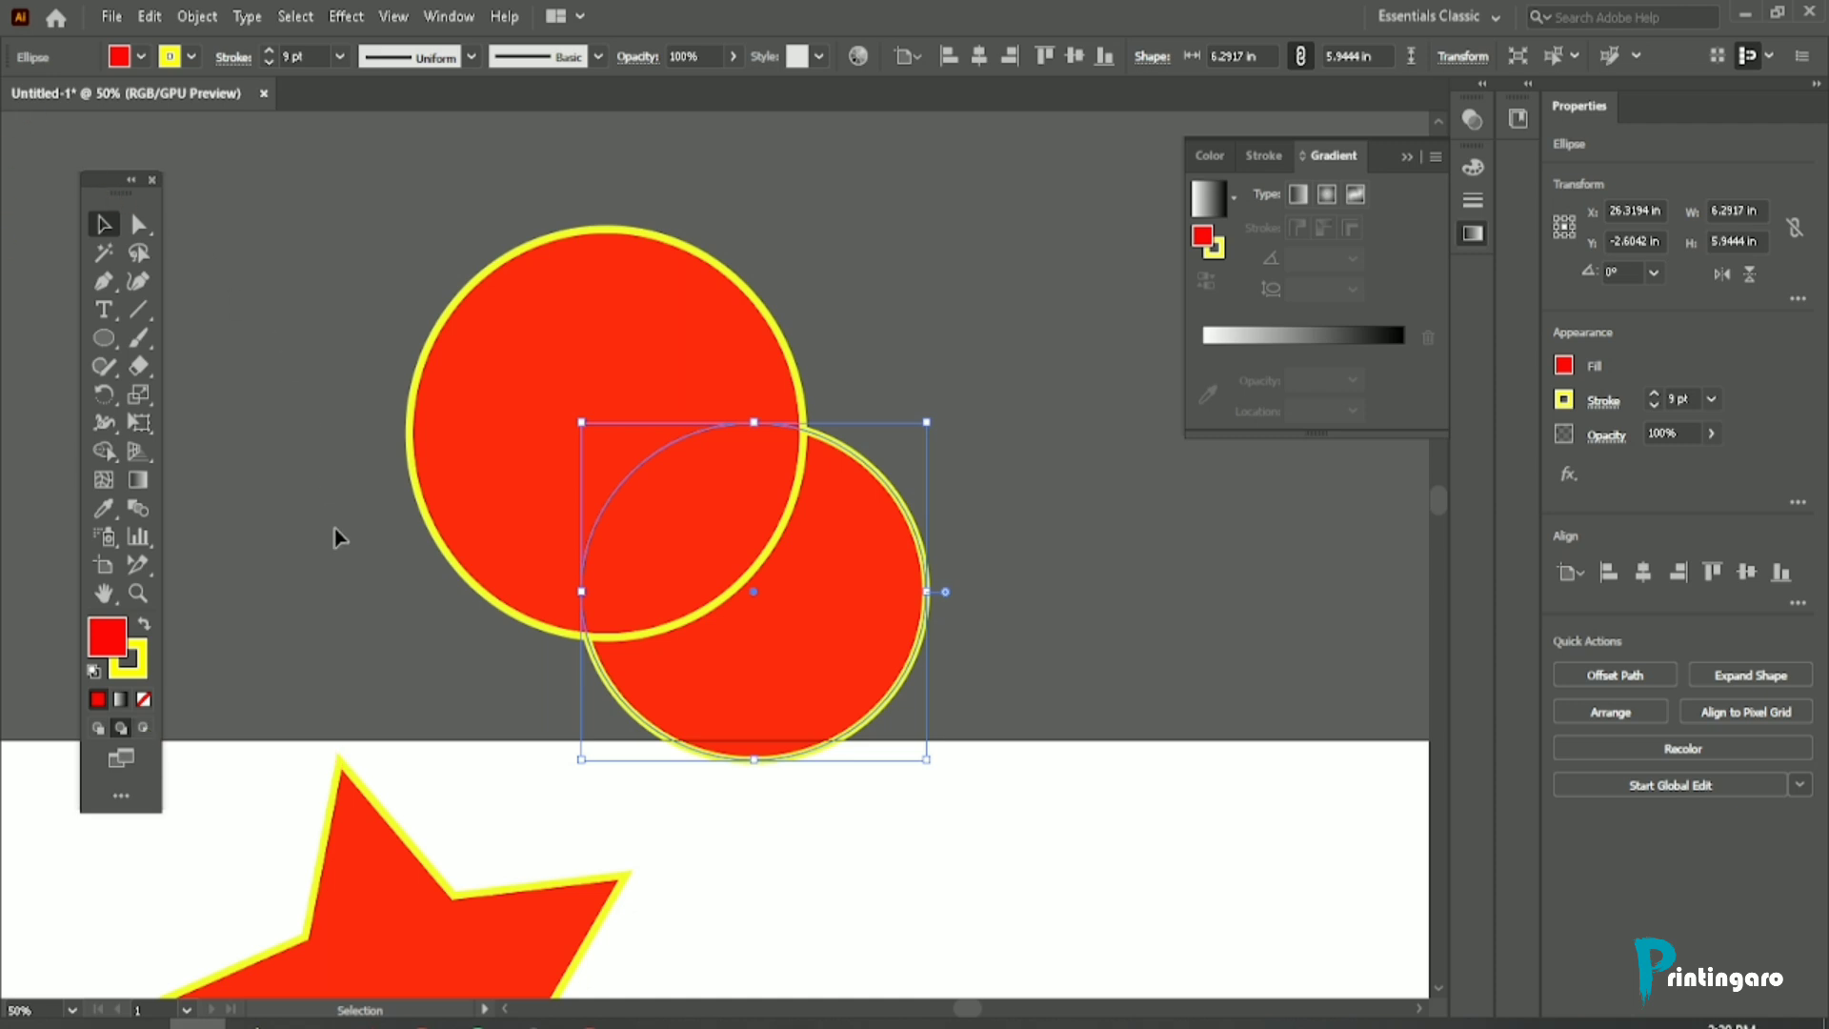
{"action": "key", "text": "Delete"}
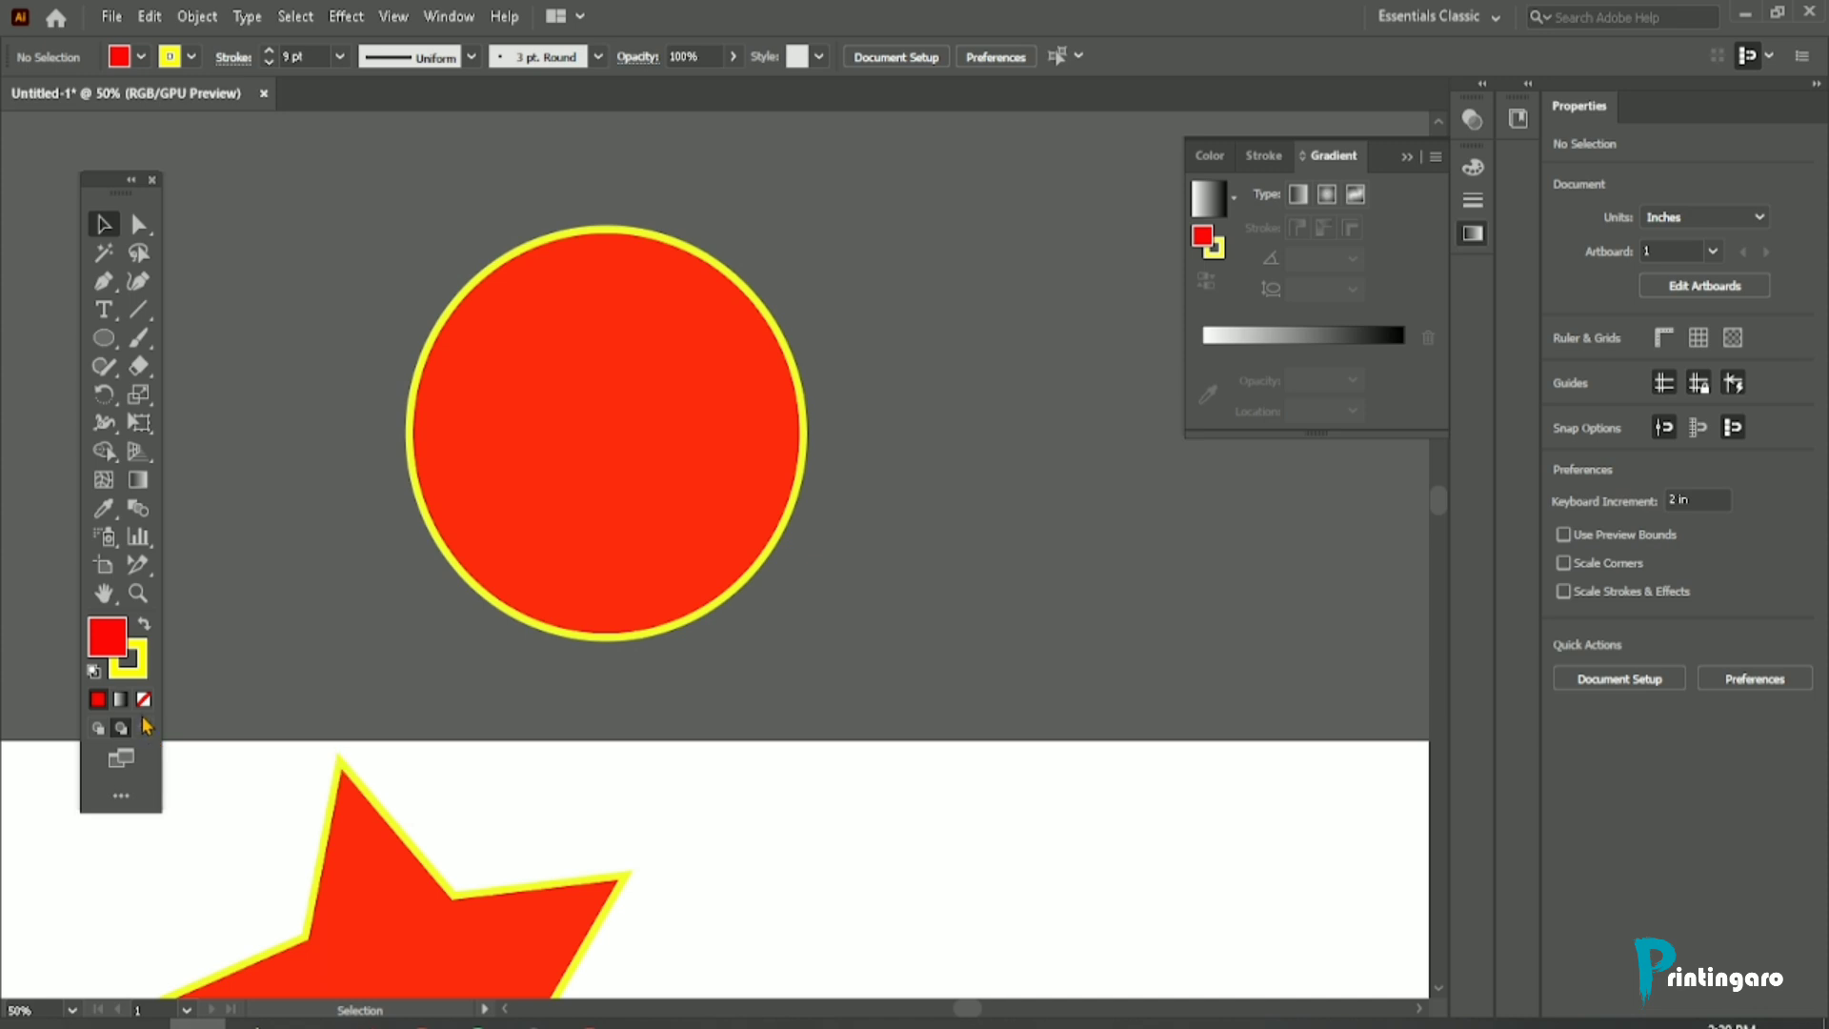
Step: In Draw Inside mode on the circle, draw a vertical rectangle about 3 in wide and extend it upward to about 10.11 in tall
{"action": "left_click", "coordinate": [103, 338]}
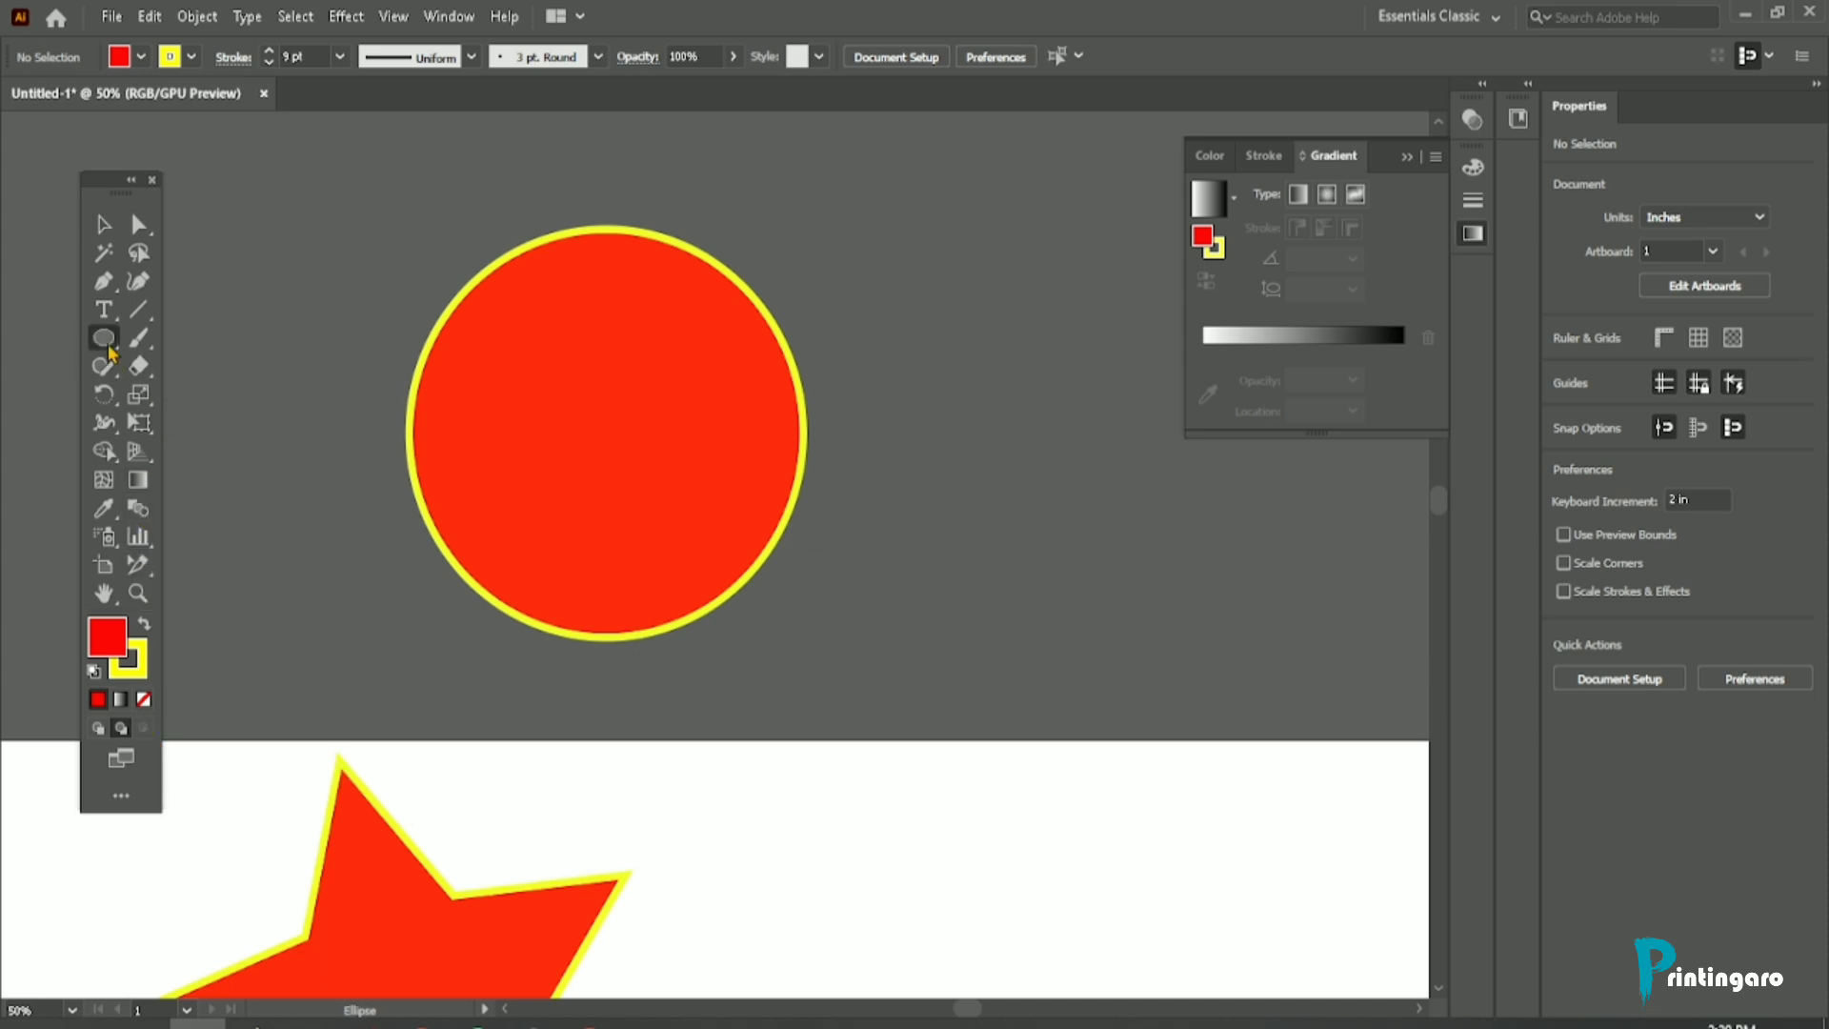
{"action": "left_click", "coordinate": [104, 223]}
{"action": "left_click", "coordinate": [632, 359]}
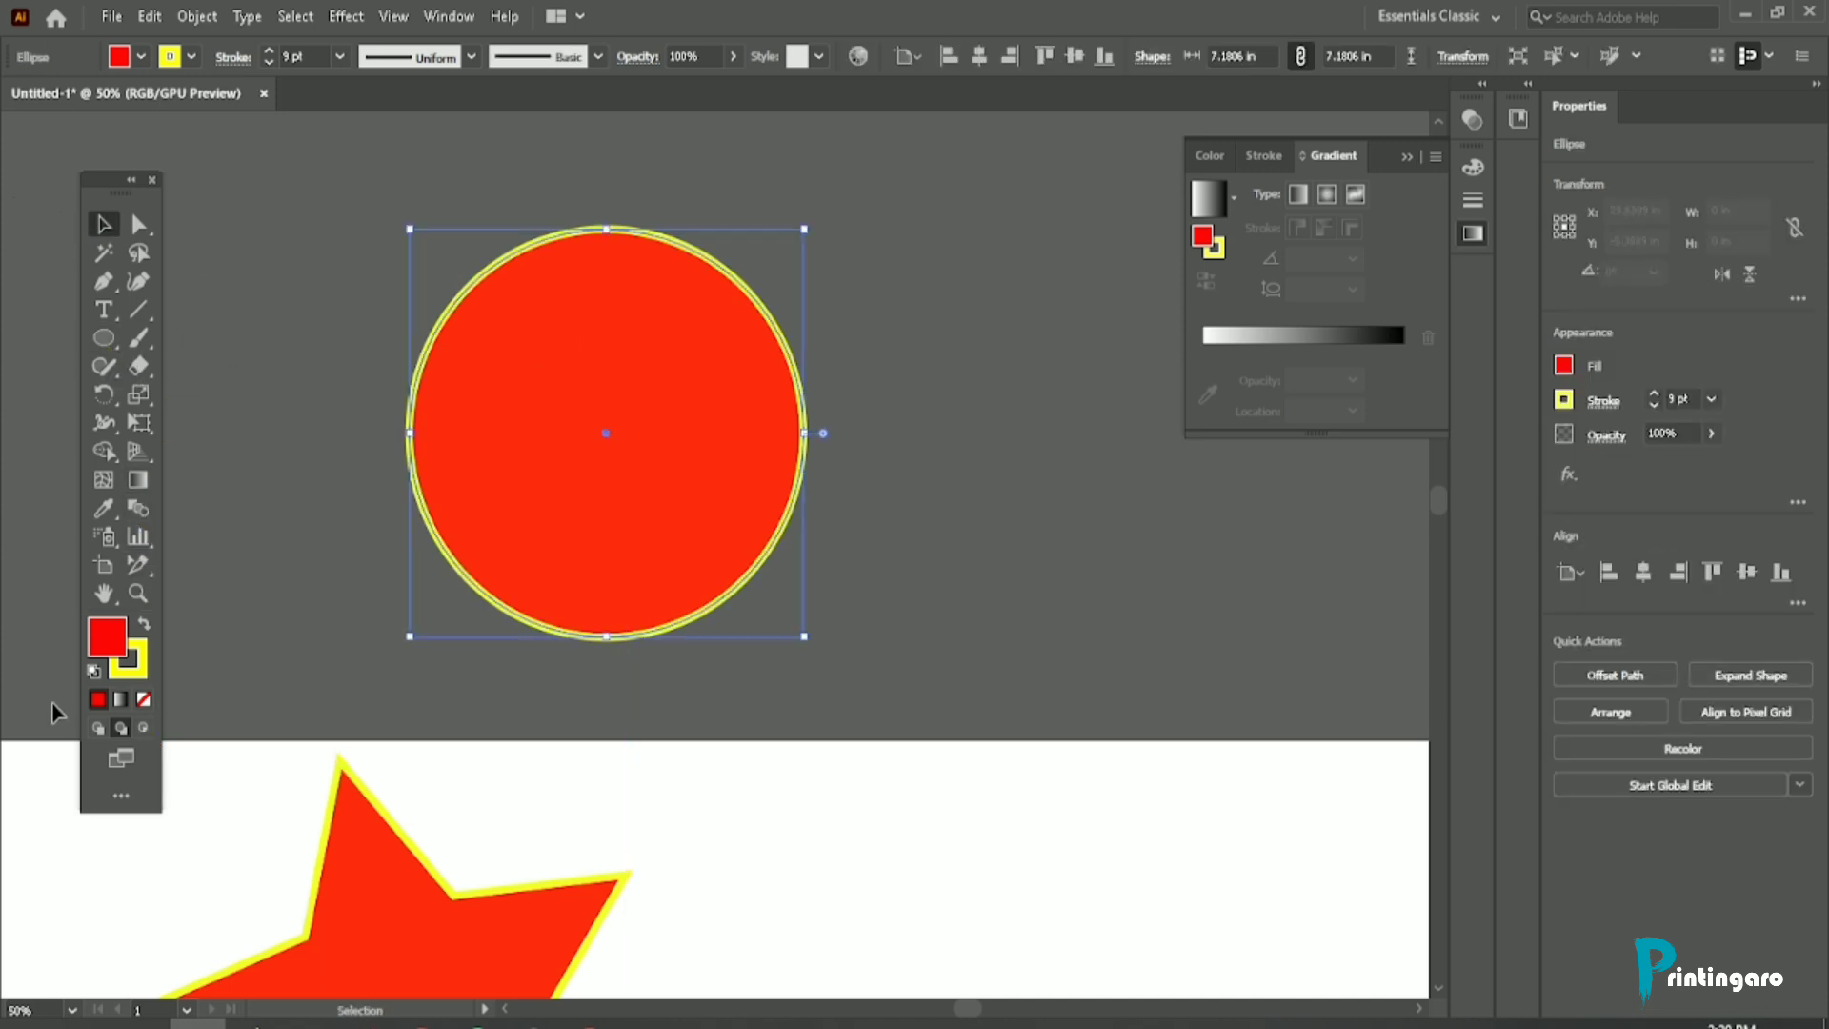
{"action": "left_click", "coordinate": [143, 728]}
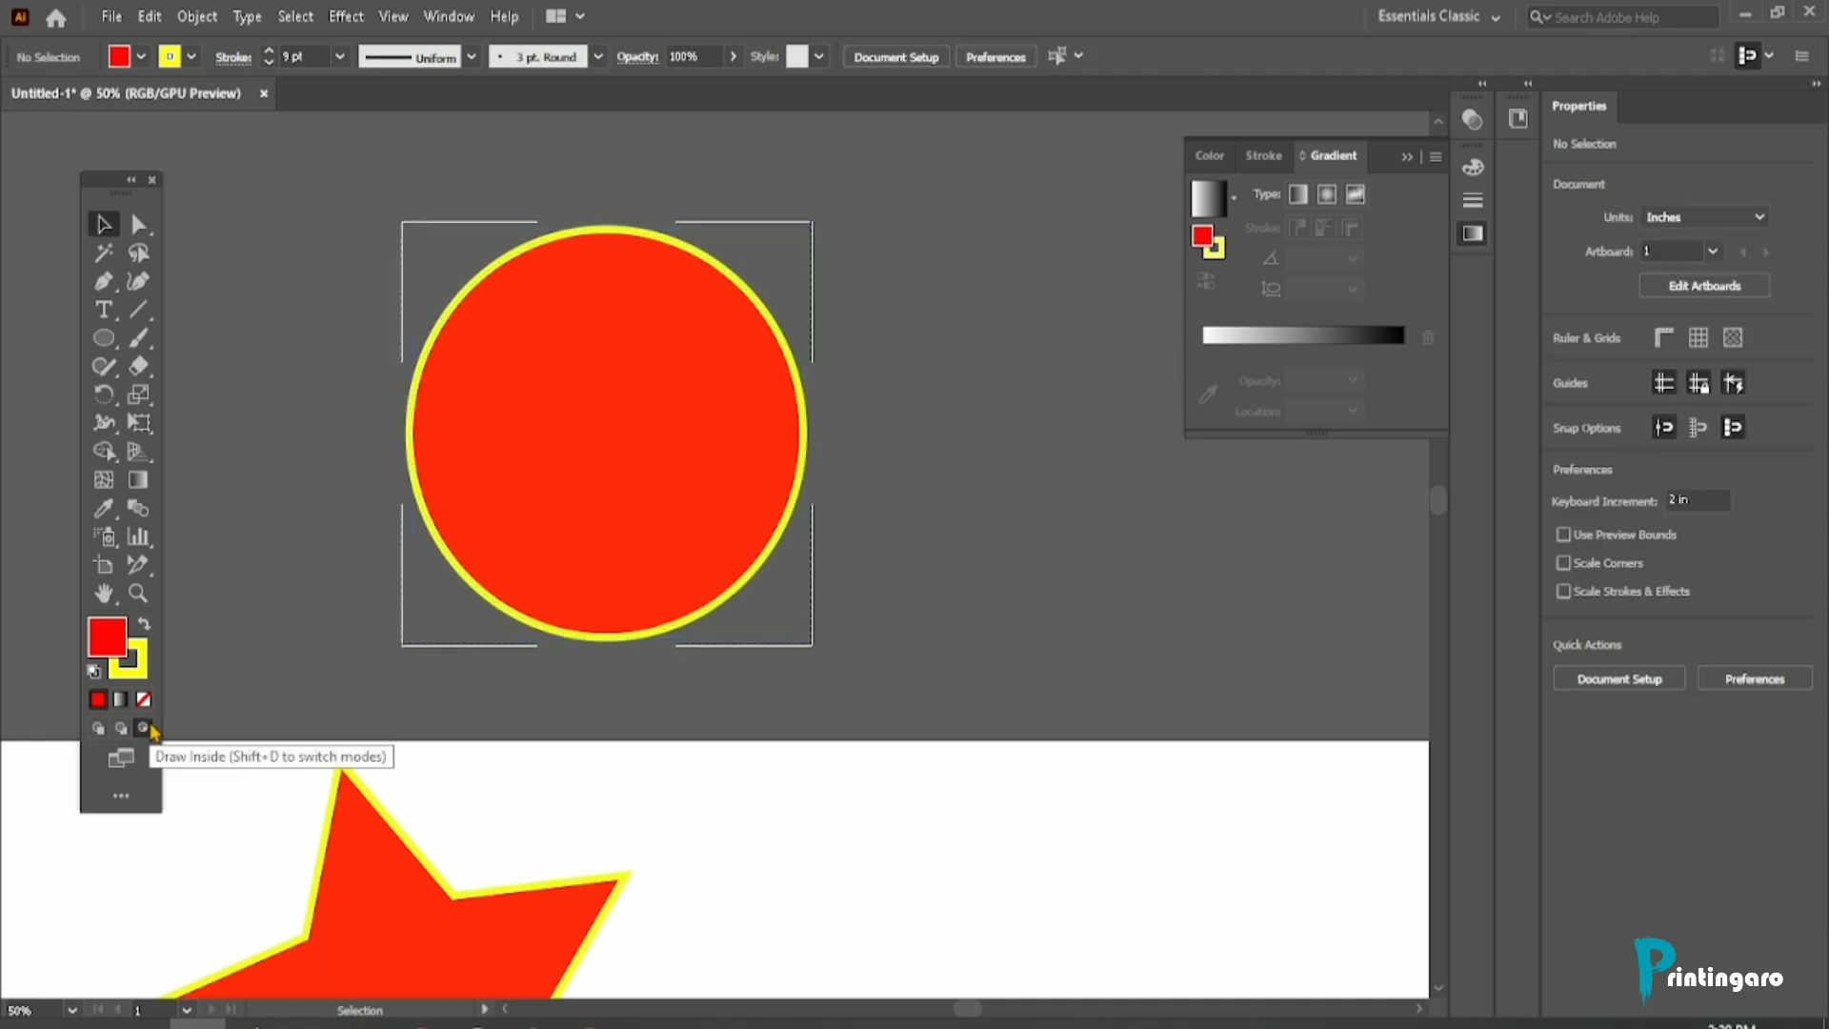
{"action": "left_click", "coordinate": [104, 337]}
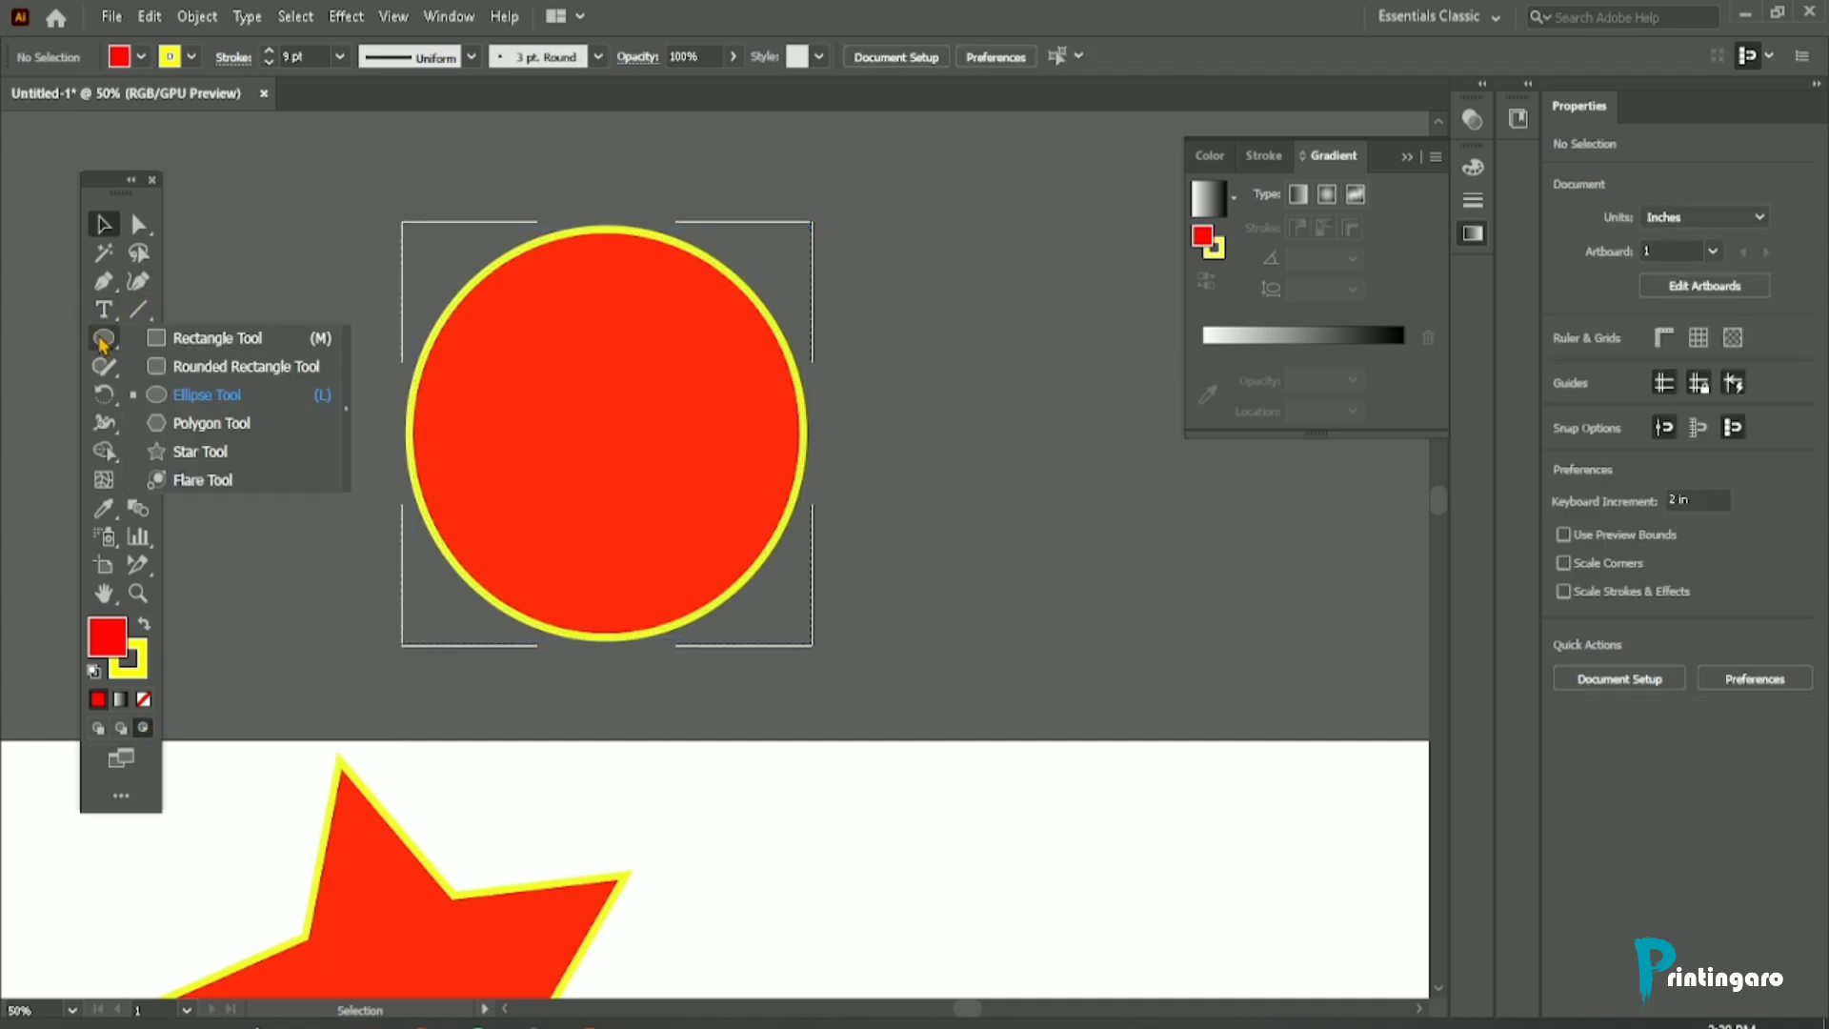
{"action": "left_click", "coordinate": [200, 339]}
{"action": "left_click_drag", "start_coordinate": [480, 248], "coordinate": [644, 770]}
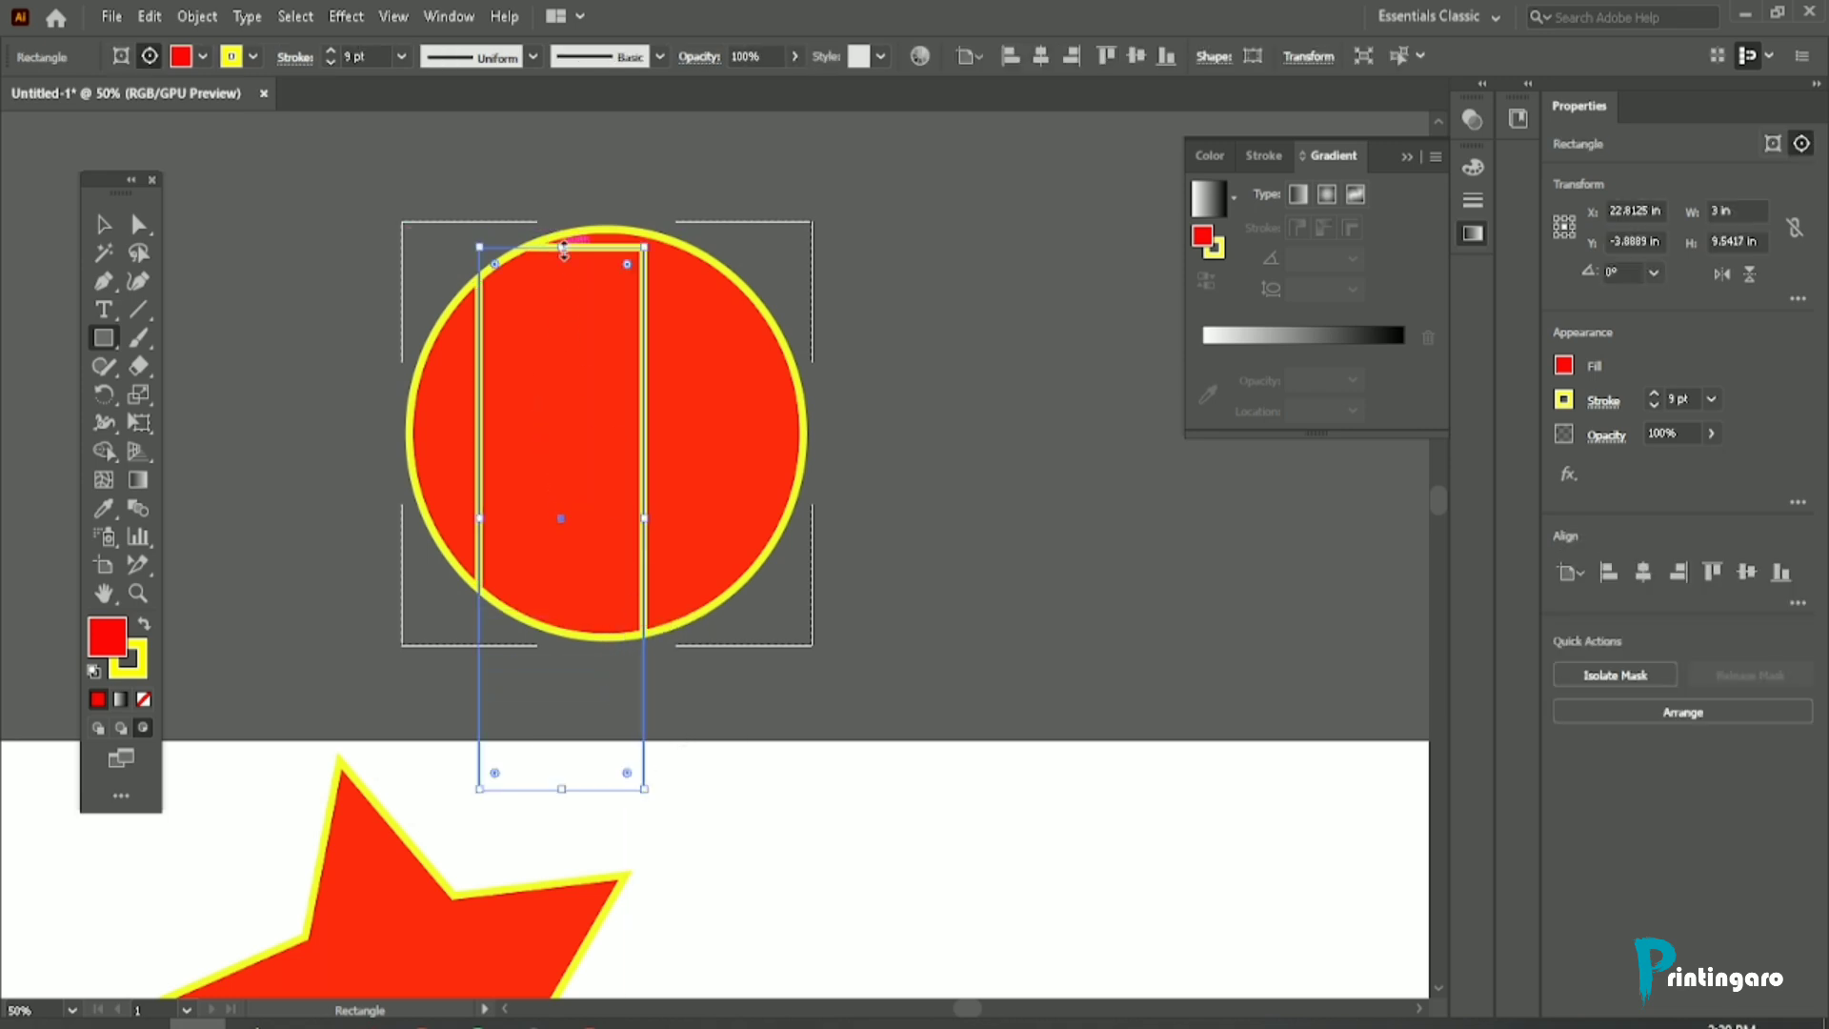
{"action": "left_click_drag", "start_coordinate": [564, 249], "coordinate": [564, 216]}
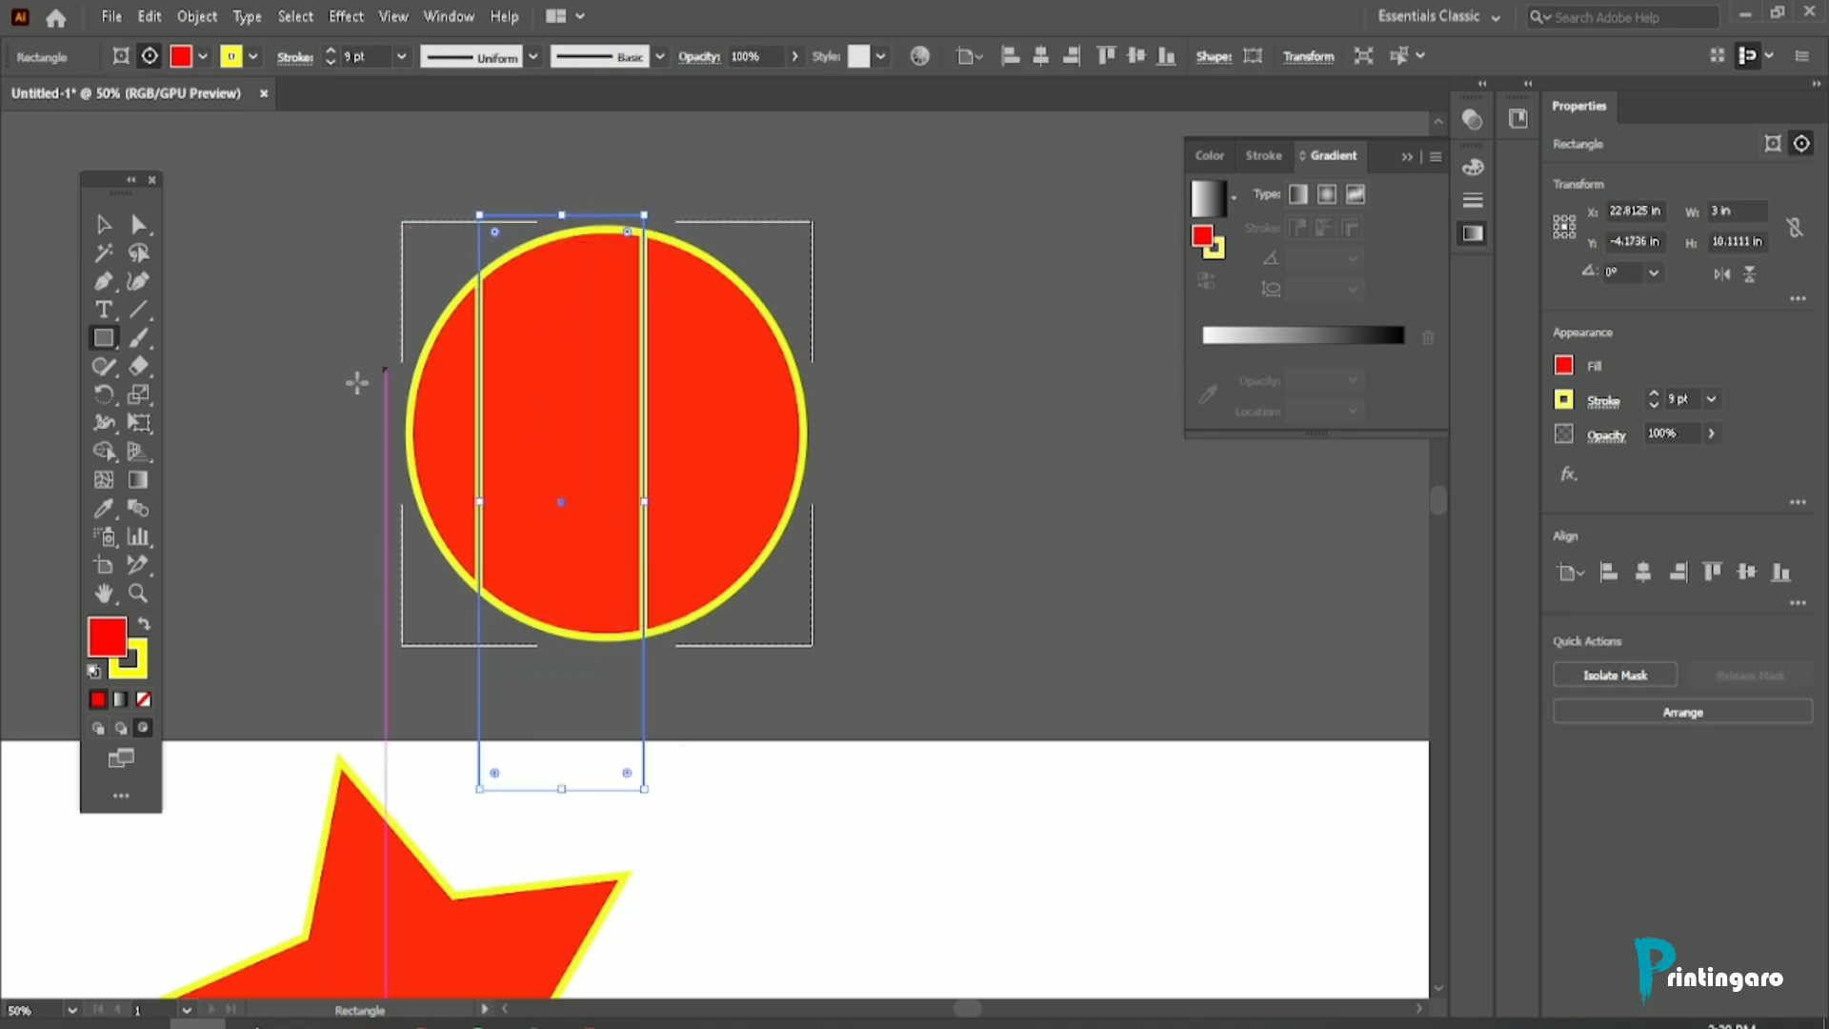
Step: Remove the rectangle's stroke and set its fill to green 00cc03
{"action": "left_click", "coordinate": [136, 667]}
{"action": "left_click", "coordinate": [143, 699]}
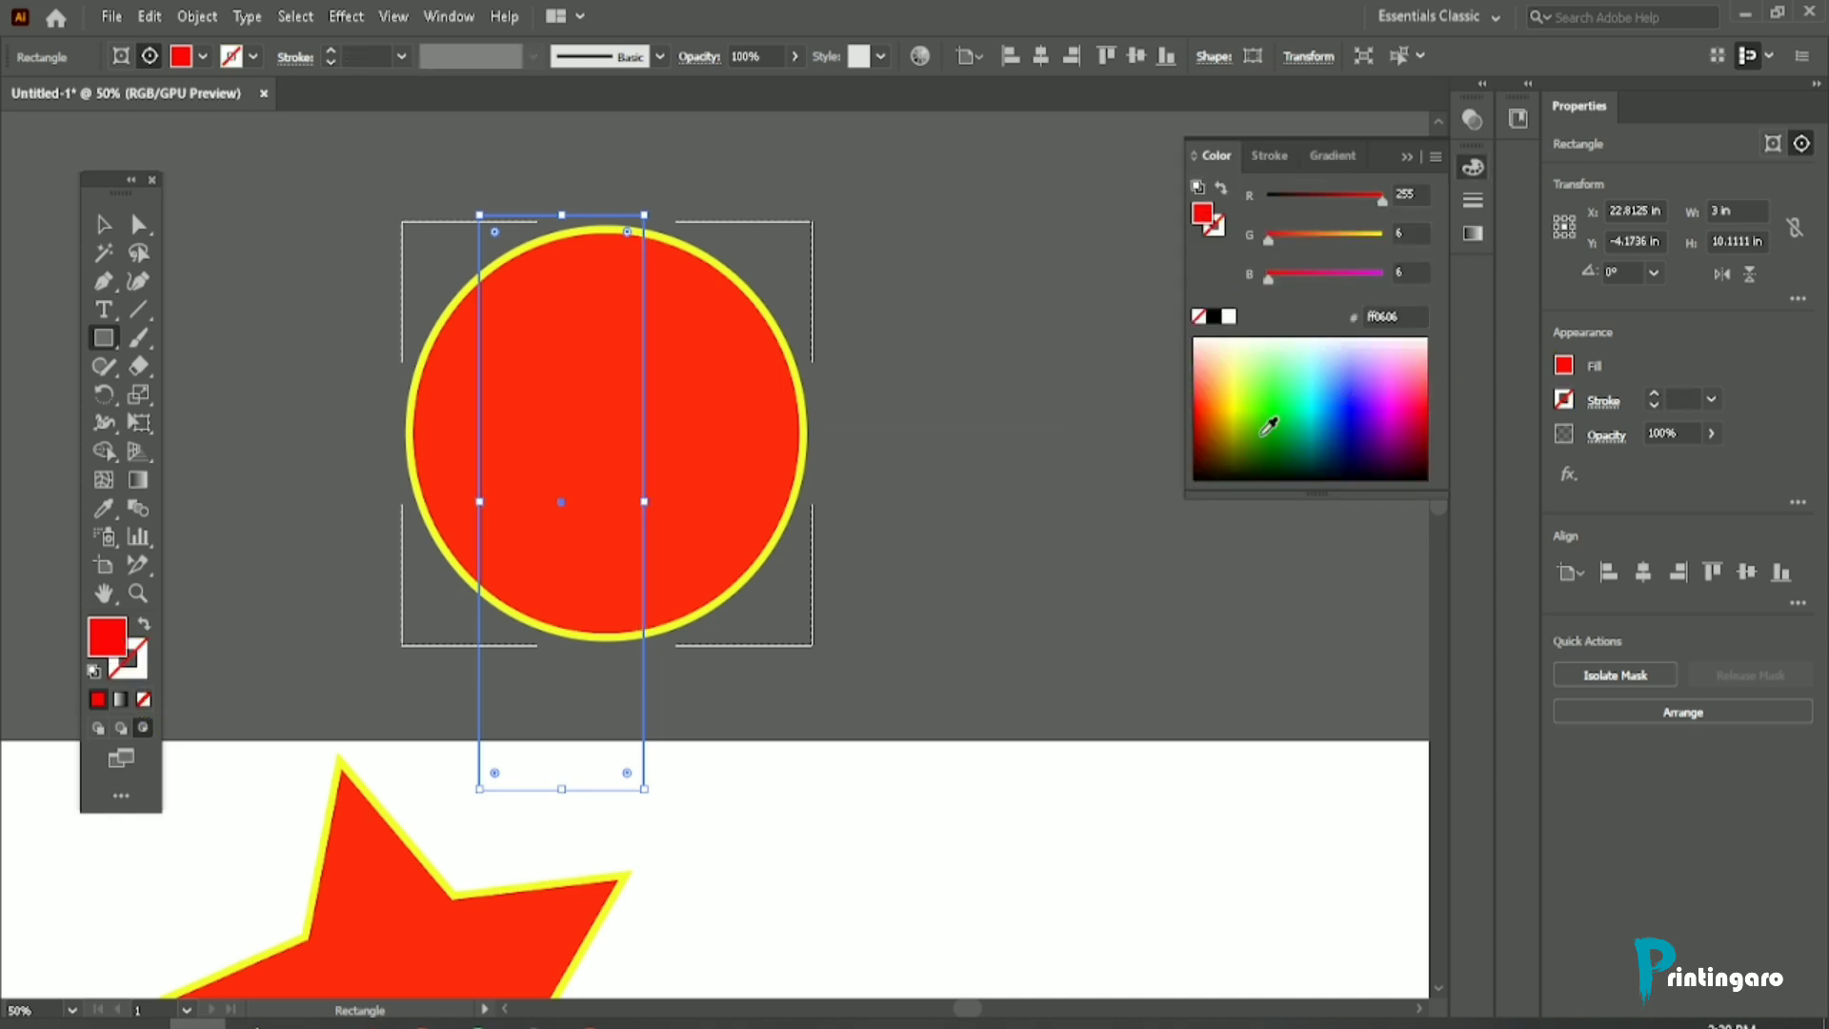
{"action": "left_click", "coordinate": [1275, 416]}
{"action": "left_click", "coordinate": [104, 223]}
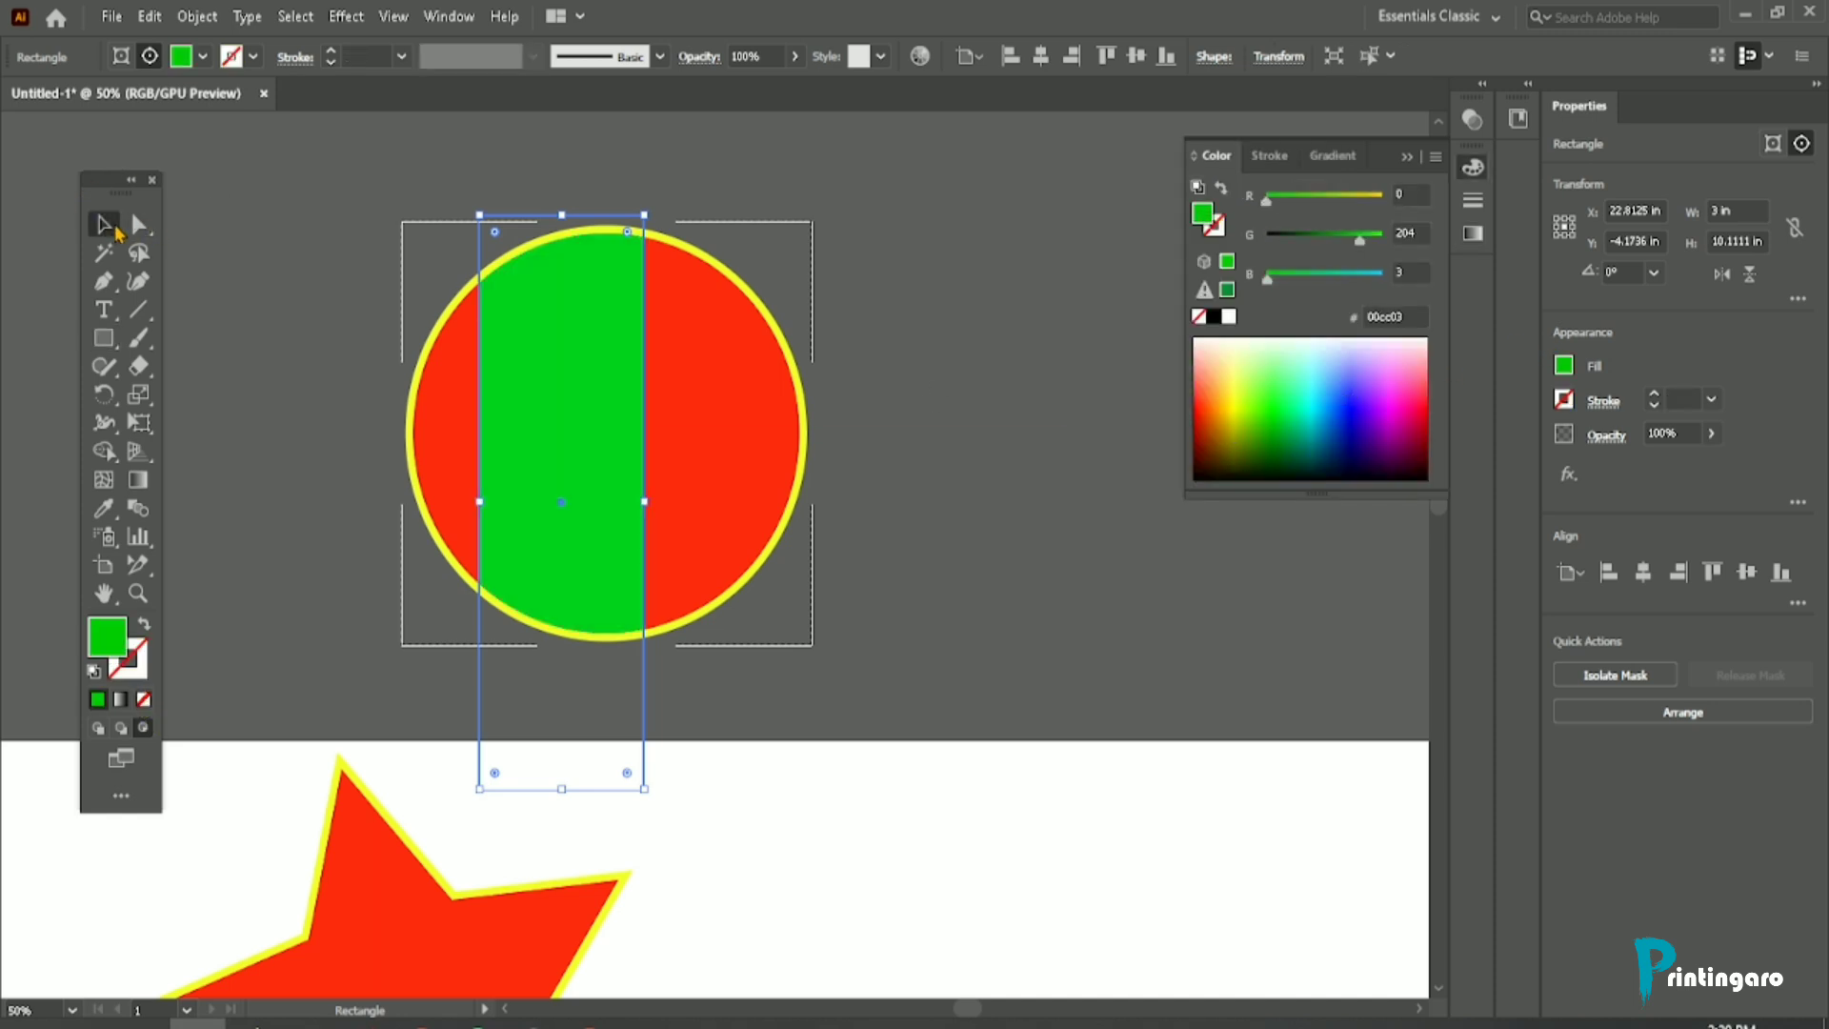
Step: Narrow the green rectangle to about 1.51 in and duplicate it to form three vertical stripes across the circle
{"action": "scroll", "coordinate": [533, 412], "scroll_direction": "up", "scroll_amount": 1}
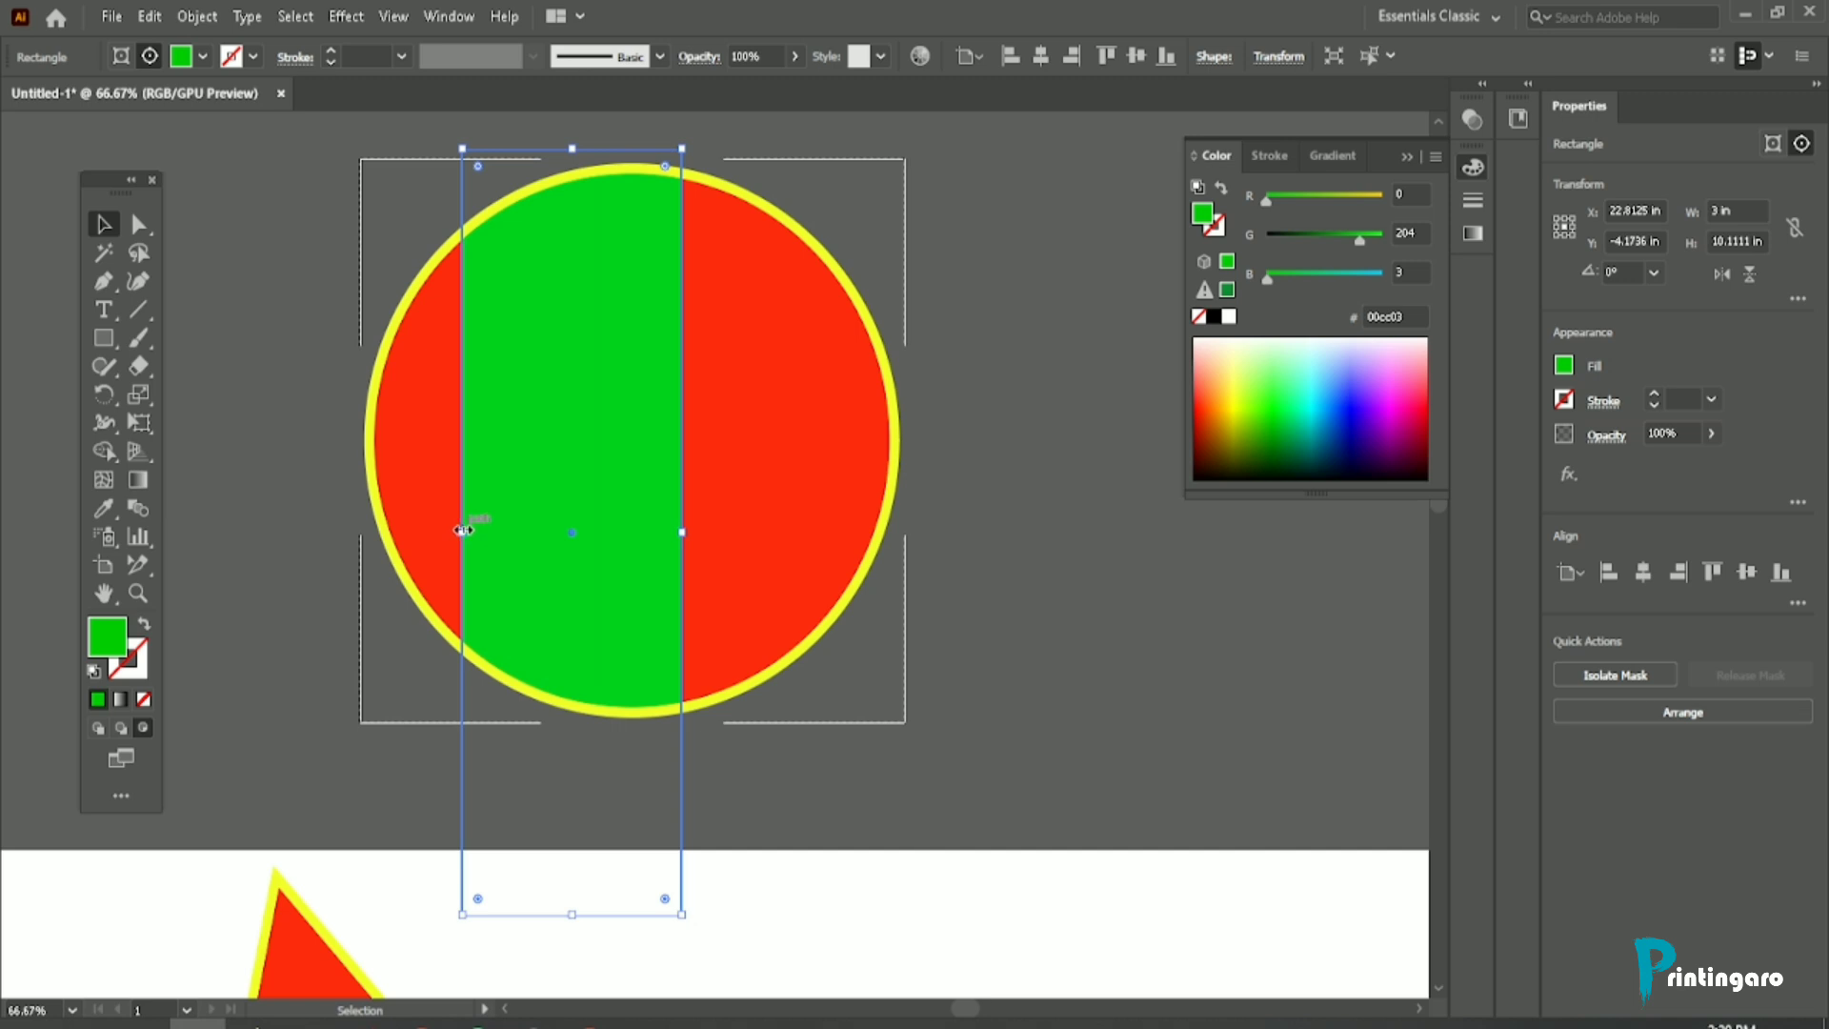
{"action": "mouse_move", "coordinate": [462, 532]}
{"action": "left_mouse_down"}
{"action": "mouse_move", "coordinate": [237, 535]}
{"action": "mouse_move", "coordinate": [474, 532]}
{"action": "left_mouse_up"}
{"action": "left_click_drag", "start_coordinate": [679, 532], "coordinate": [585, 532]}
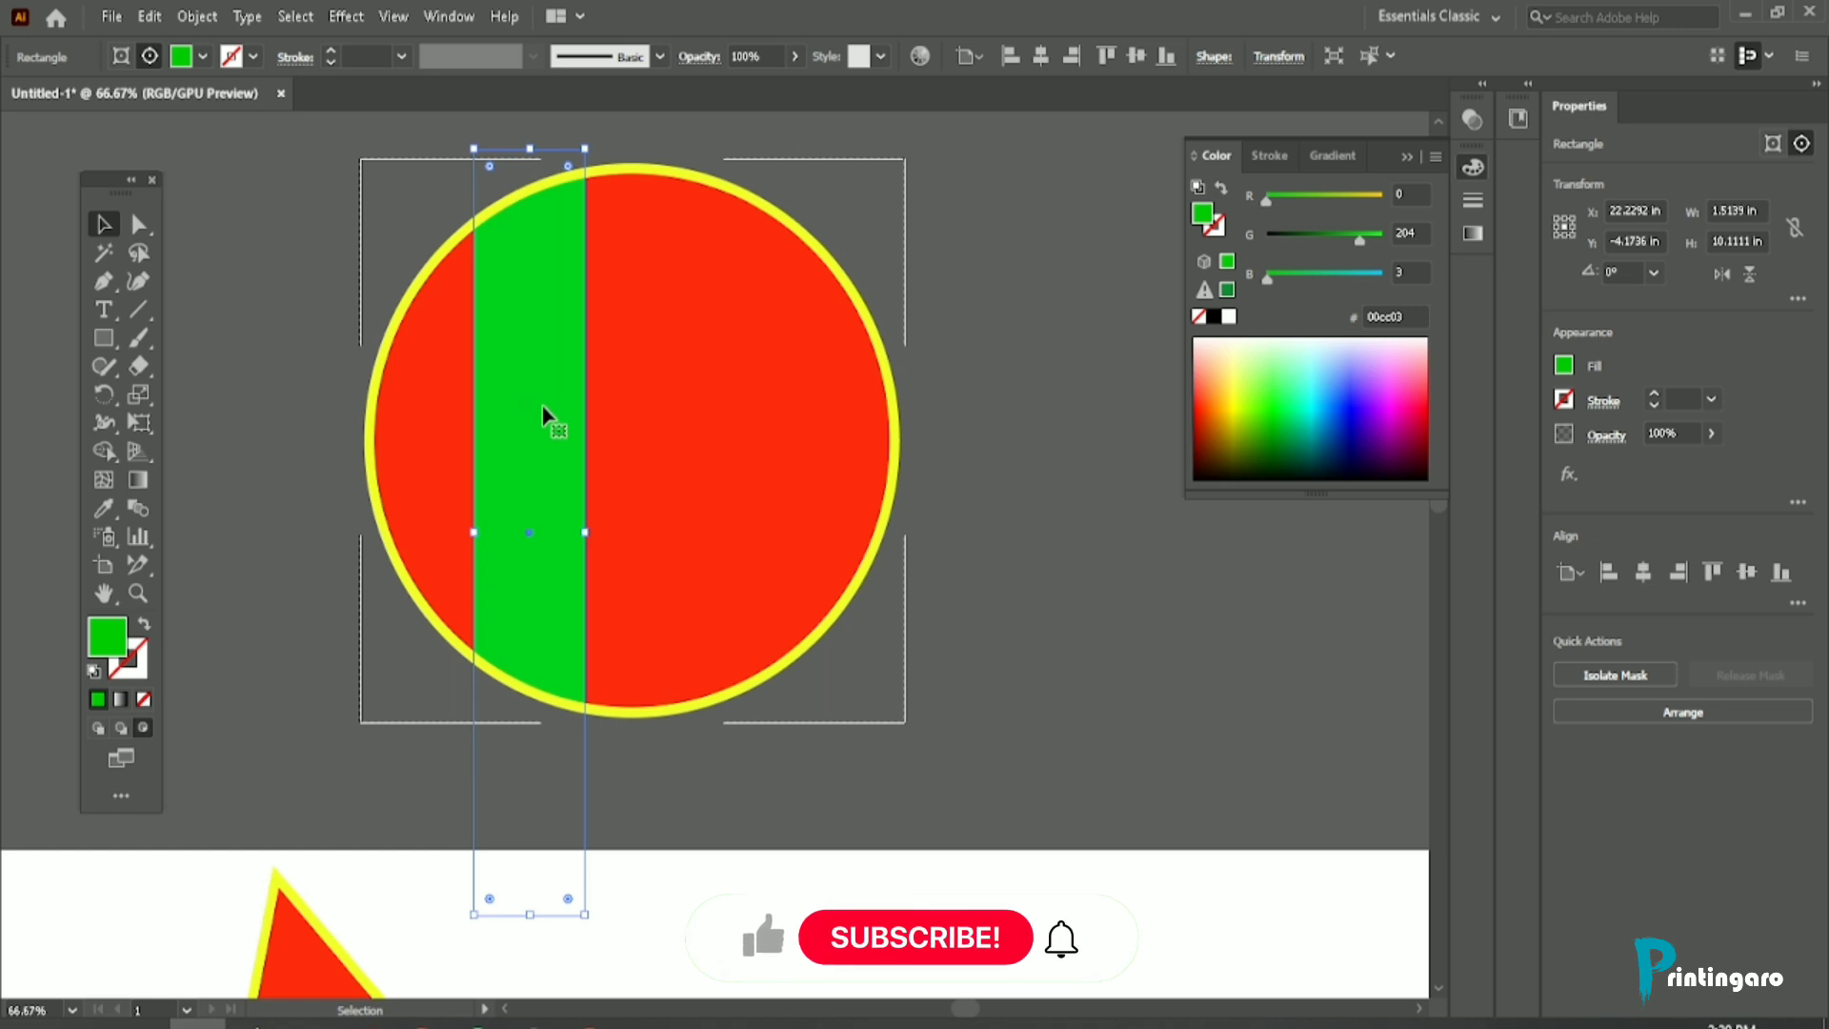
{"action": "left_click_drag", "start_coordinate": [543, 407], "coordinate": [813, 384]}
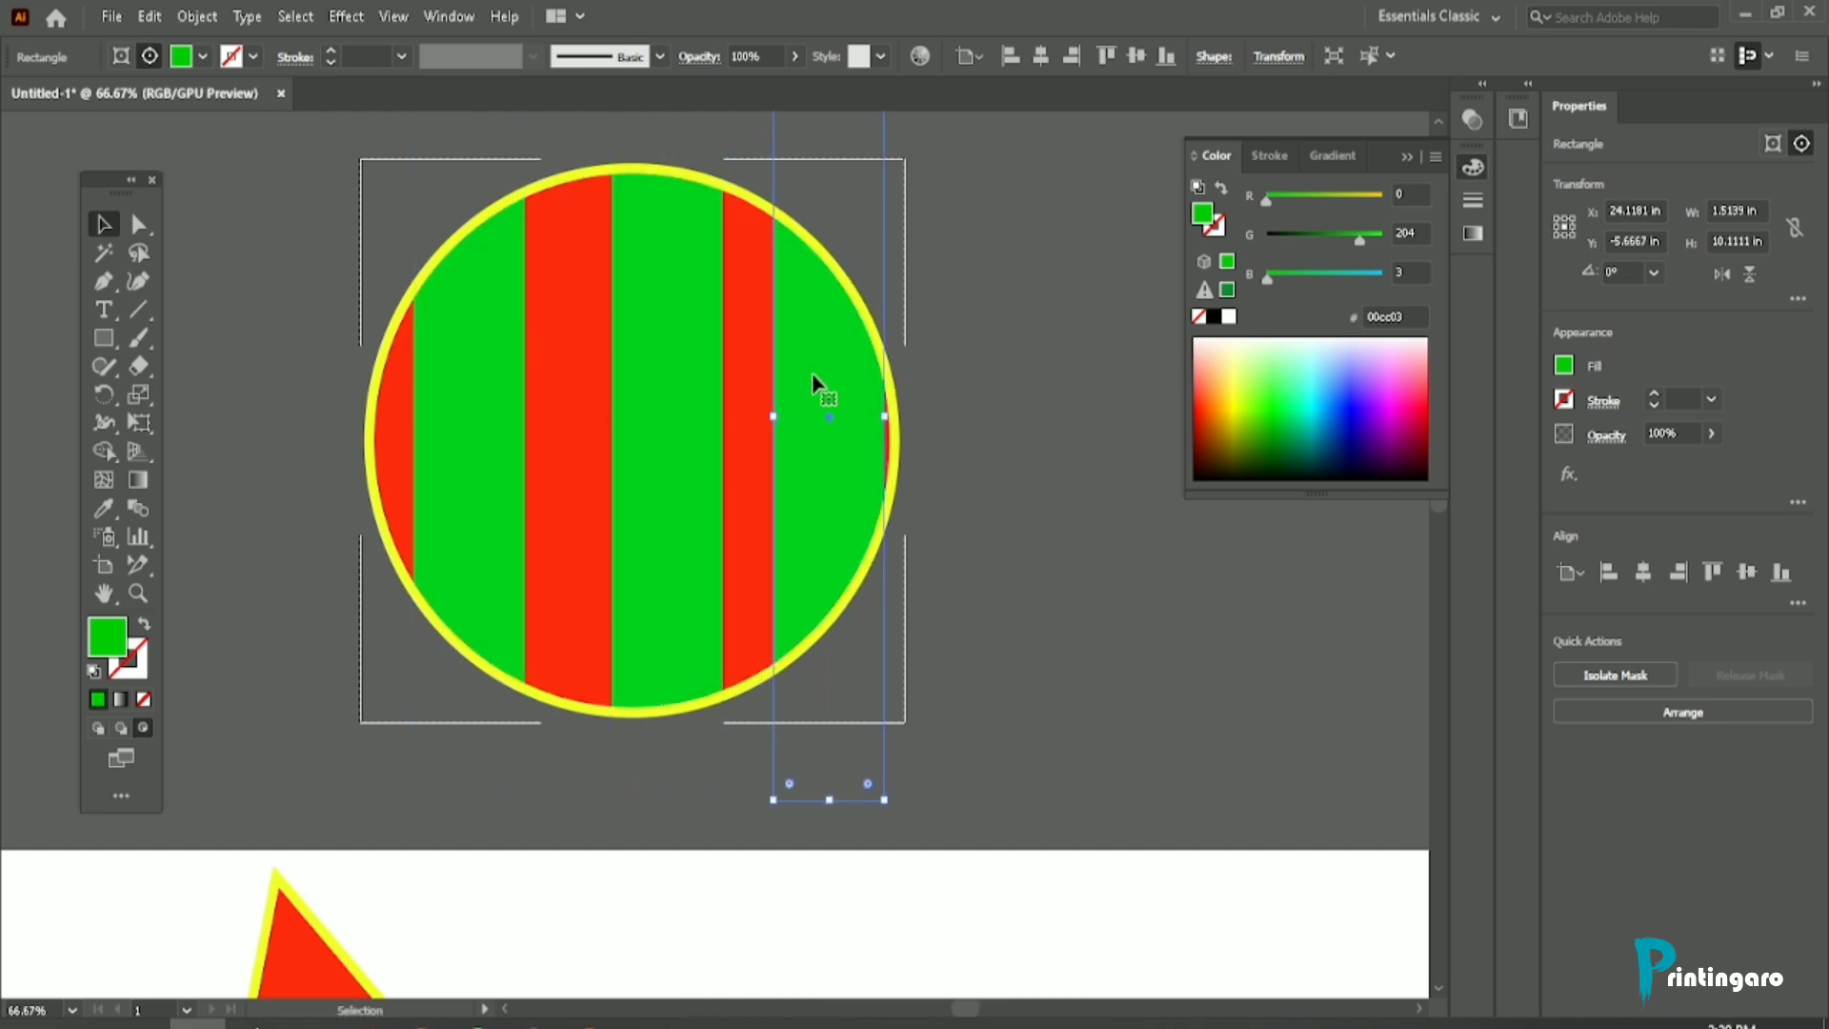
Step: Try moving a stripe inside the clipped circle with the Direct Selection tool, undo the move, and deselect everything
{"action": "scroll", "coordinate": [724, 417], "scroll_direction": "up", "scroll_amount": 2}
{"action": "left_click_drag", "start_coordinate": [661, 457], "coordinate": [631, 457]}
{"action": "key", "text": "ctrl+7"}
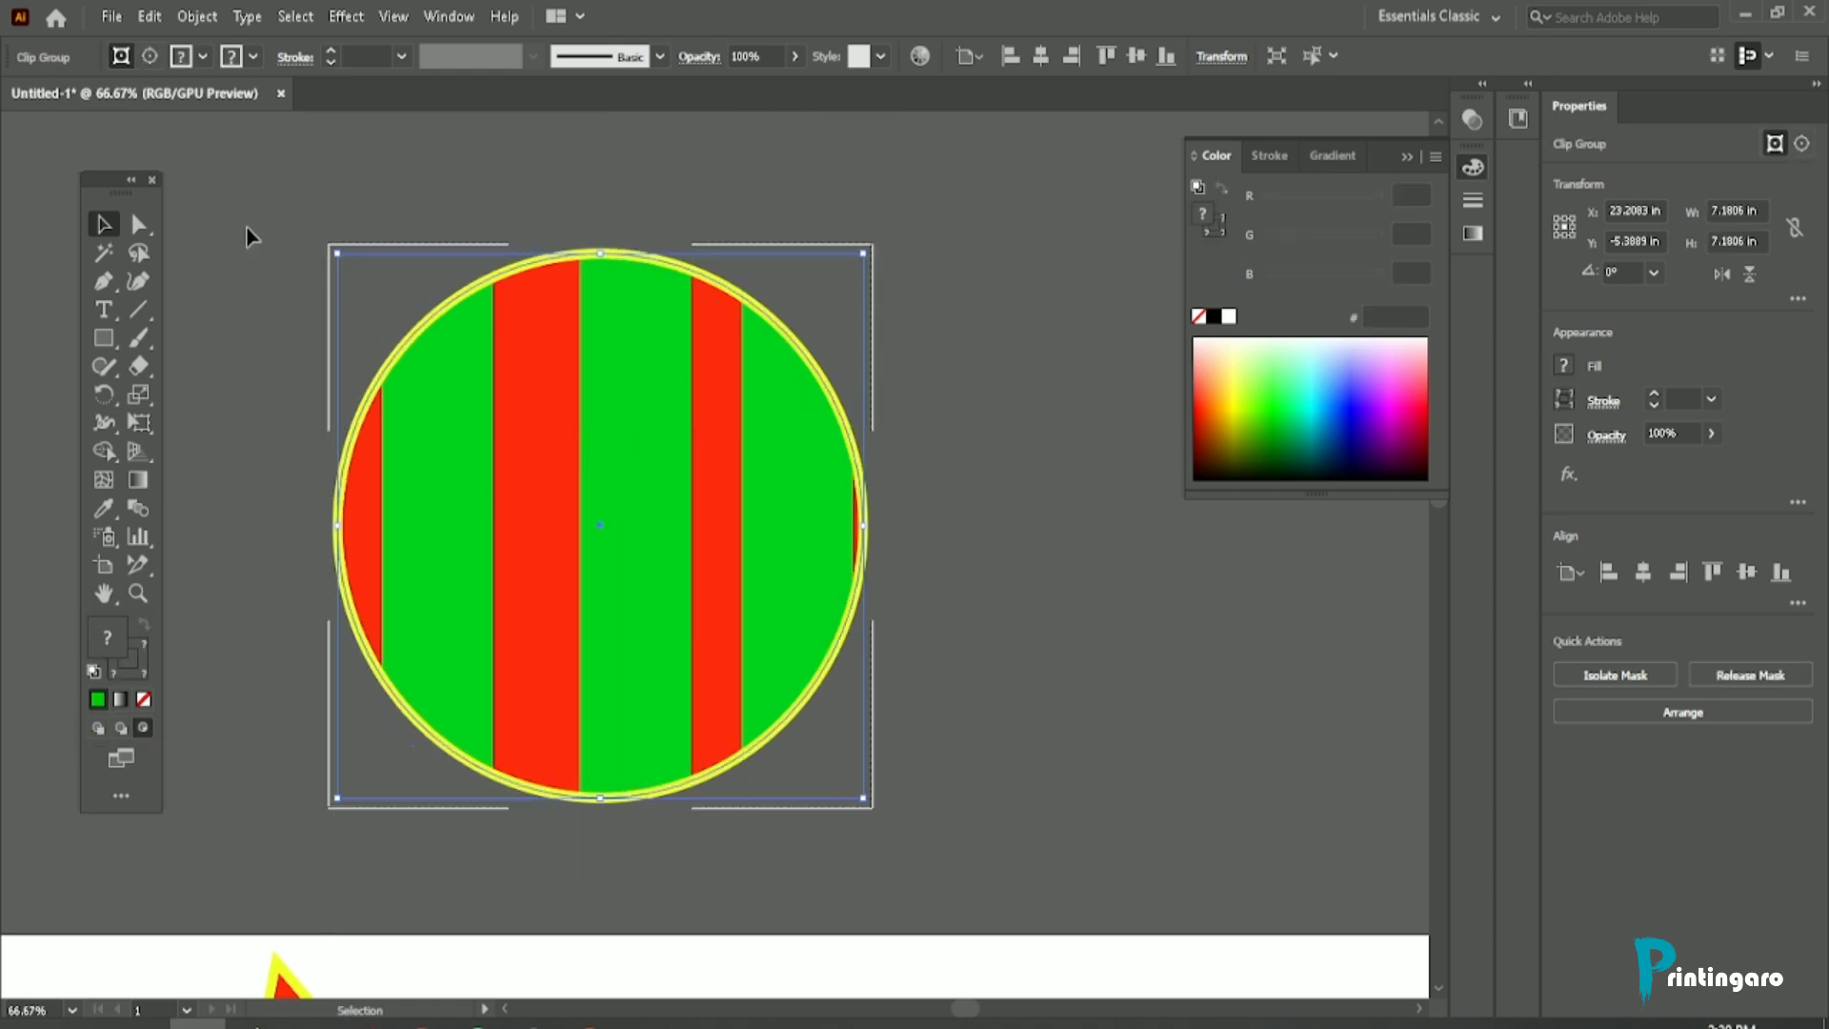
{"action": "left_click", "coordinate": [138, 224]}
{"action": "left_click_drag", "start_coordinate": [664, 494], "coordinate": [618, 474]}
{"action": "key", "text": "ctrl+z"}
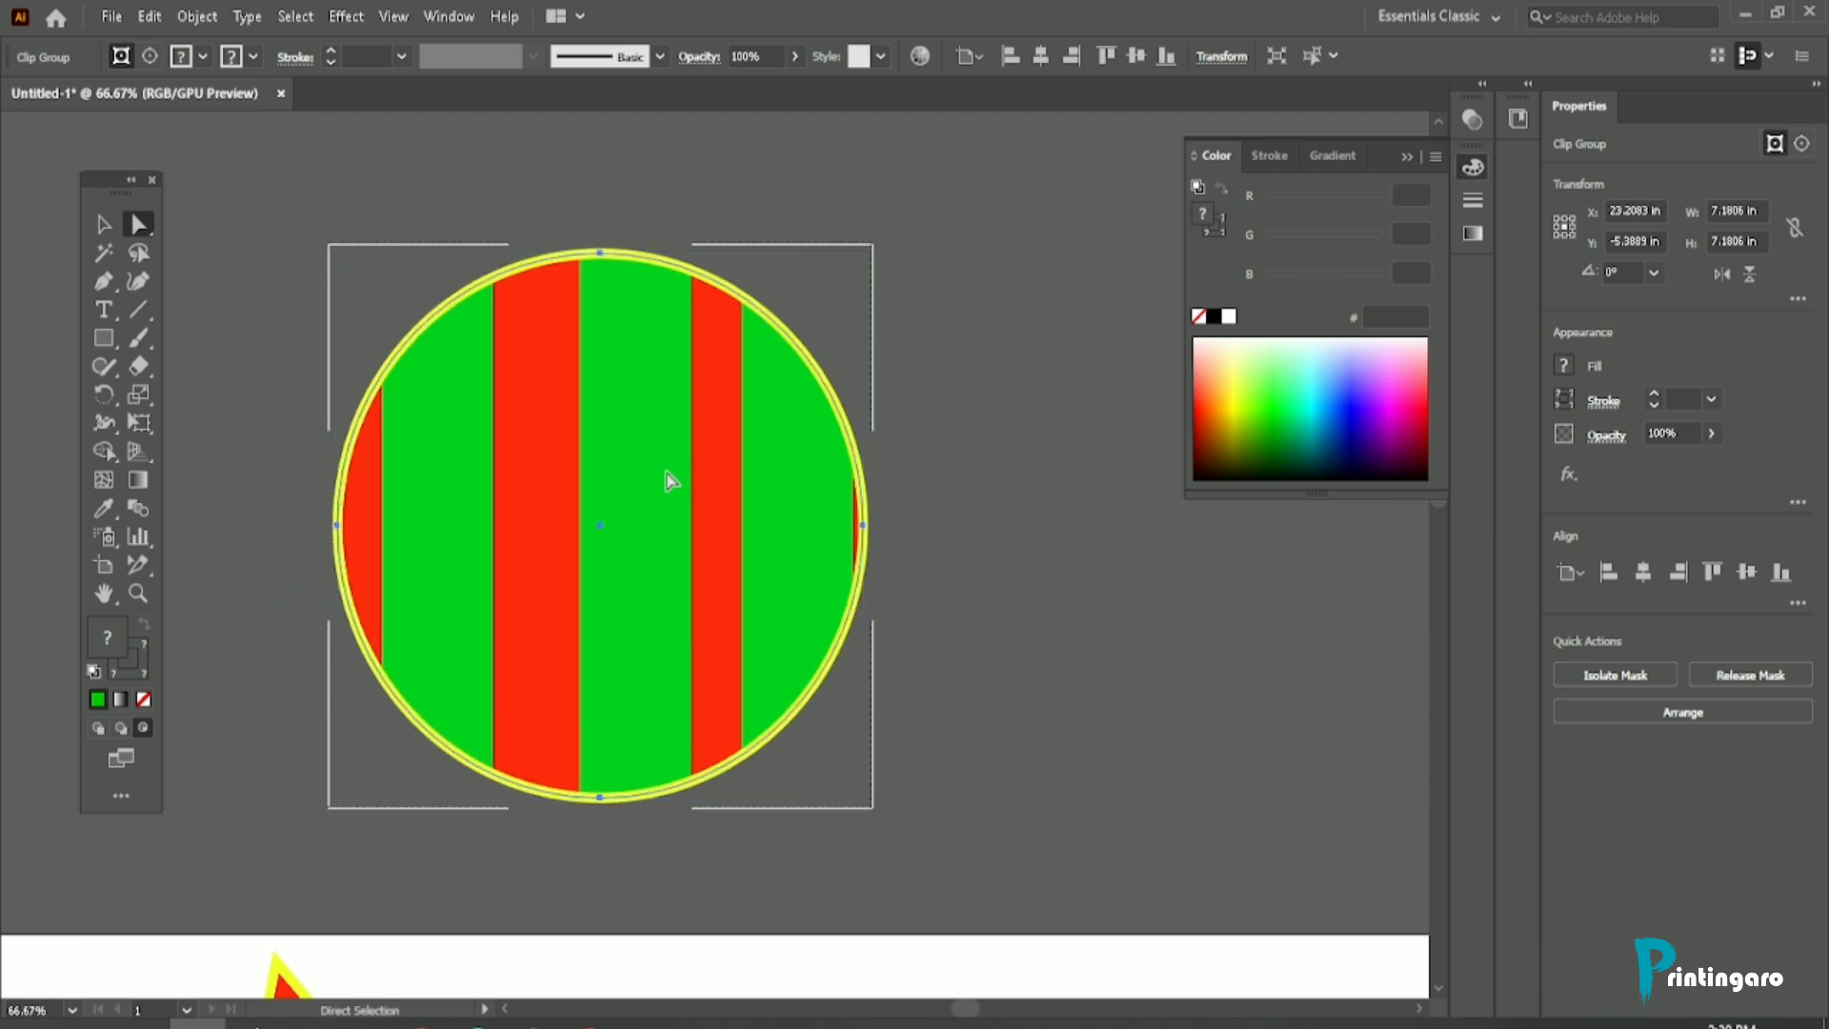
{"action": "left_click", "coordinate": [625, 229]}
{"action": "scroll", "coordinate": [747, 351], "scroll_direction": "down", "scroll_amount": 1}
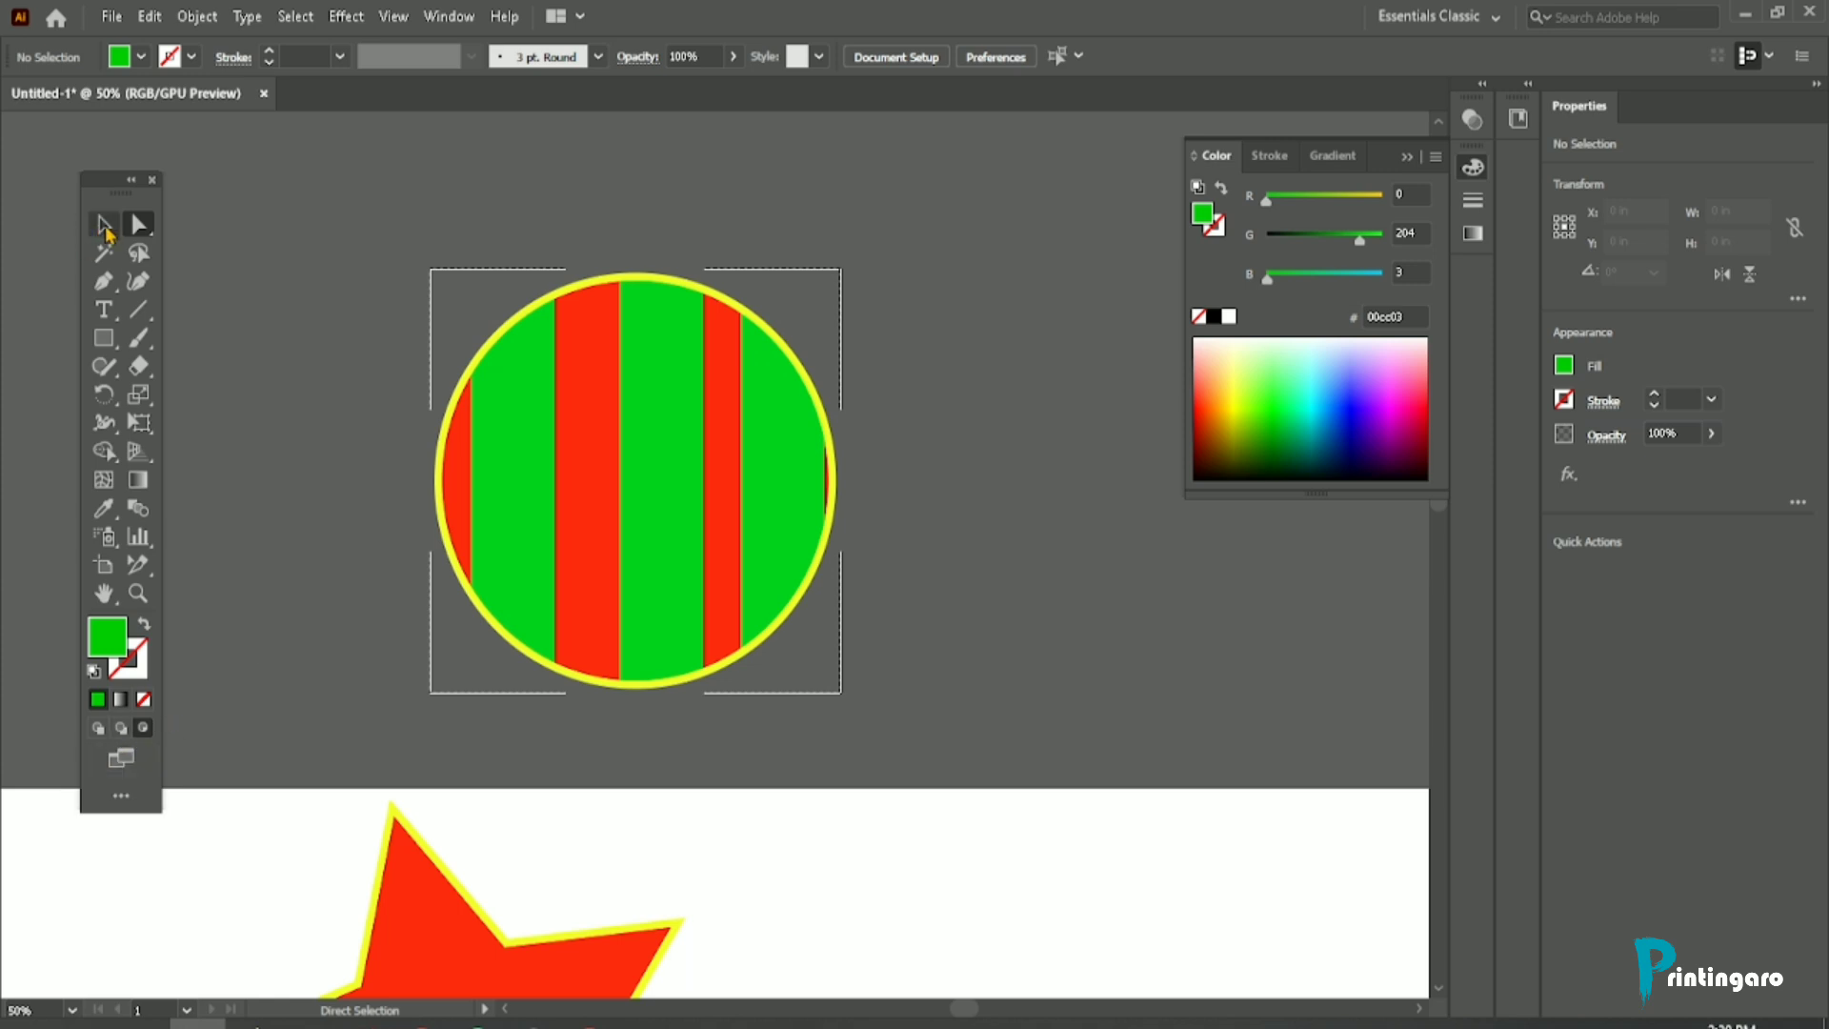
Step: Leave Draw Inside mode by switching to Draw Behind and back to Draw Normal
{"action": "left_click", "coordinate": [105, 227]}
{"action": "left_click", "coordinate": [121, 730]}
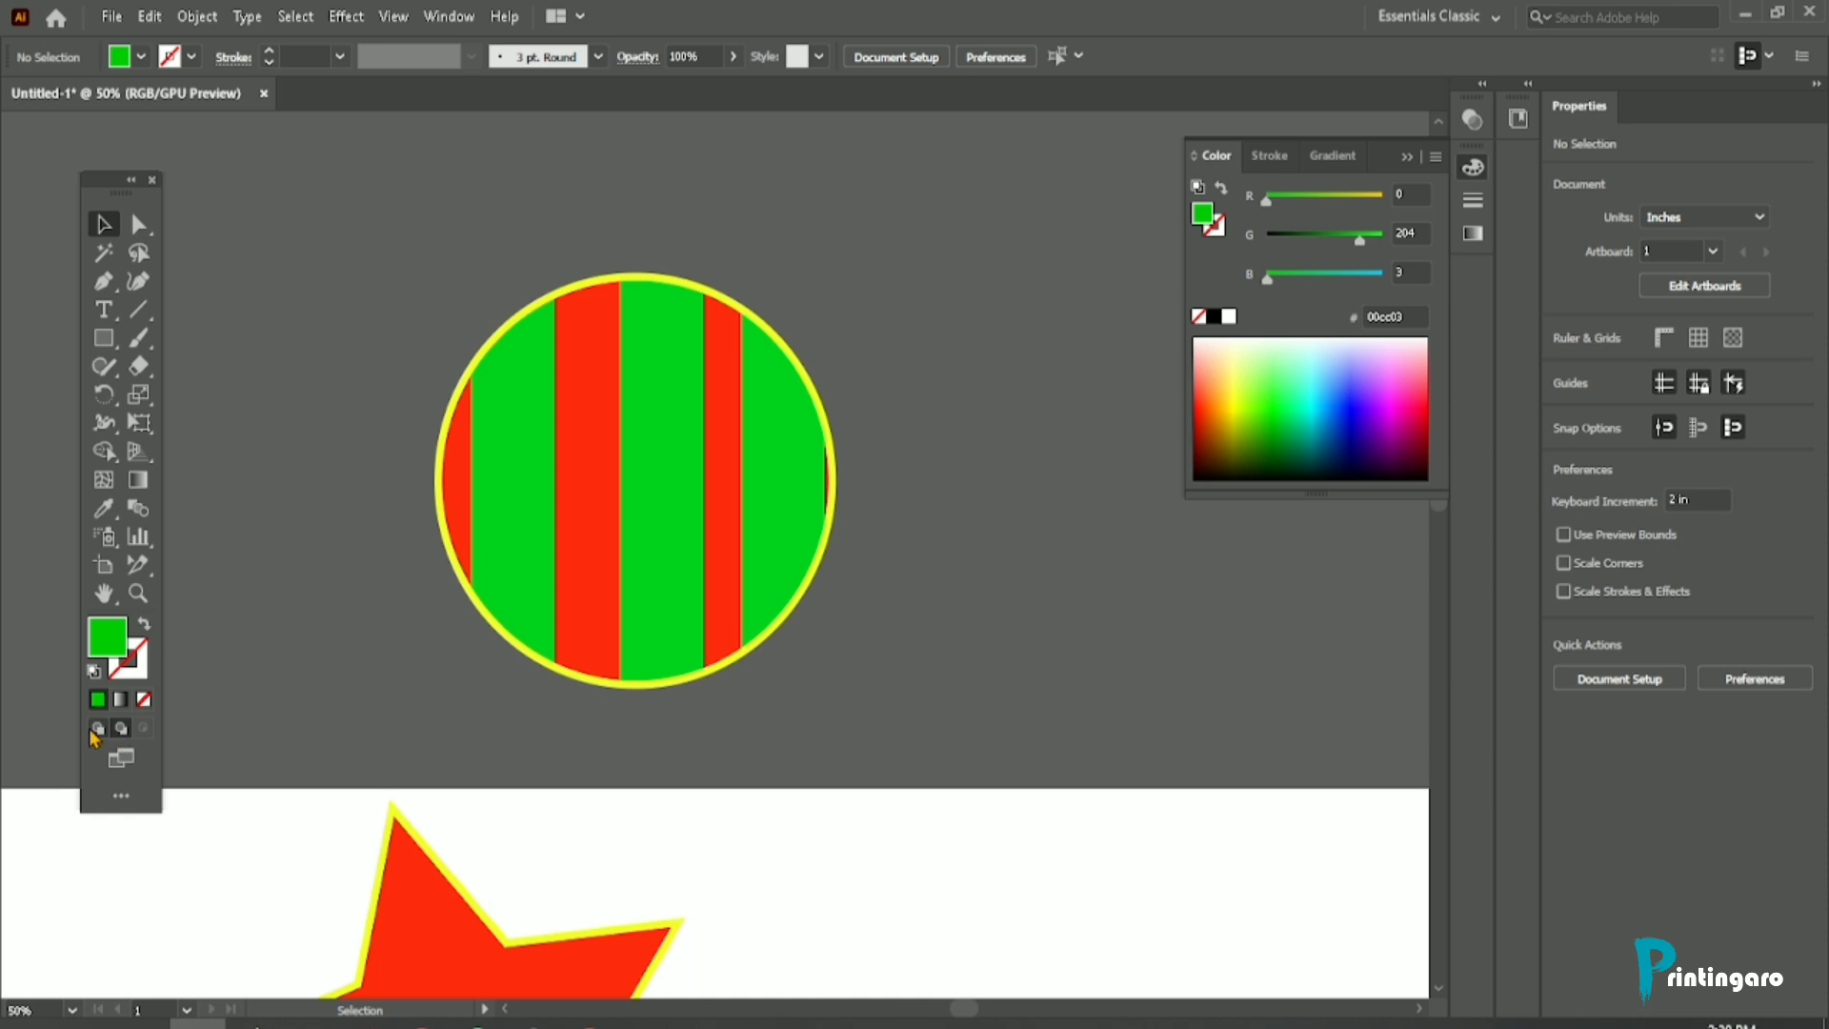
{"action": "left_click", "coordinate": [96, 728]}
Step: Move the striped circle down onto the artboard, overlapping the upper edge of the green rectangle beside the star
{"action": "left_click", "coordinate": [121, 759]}
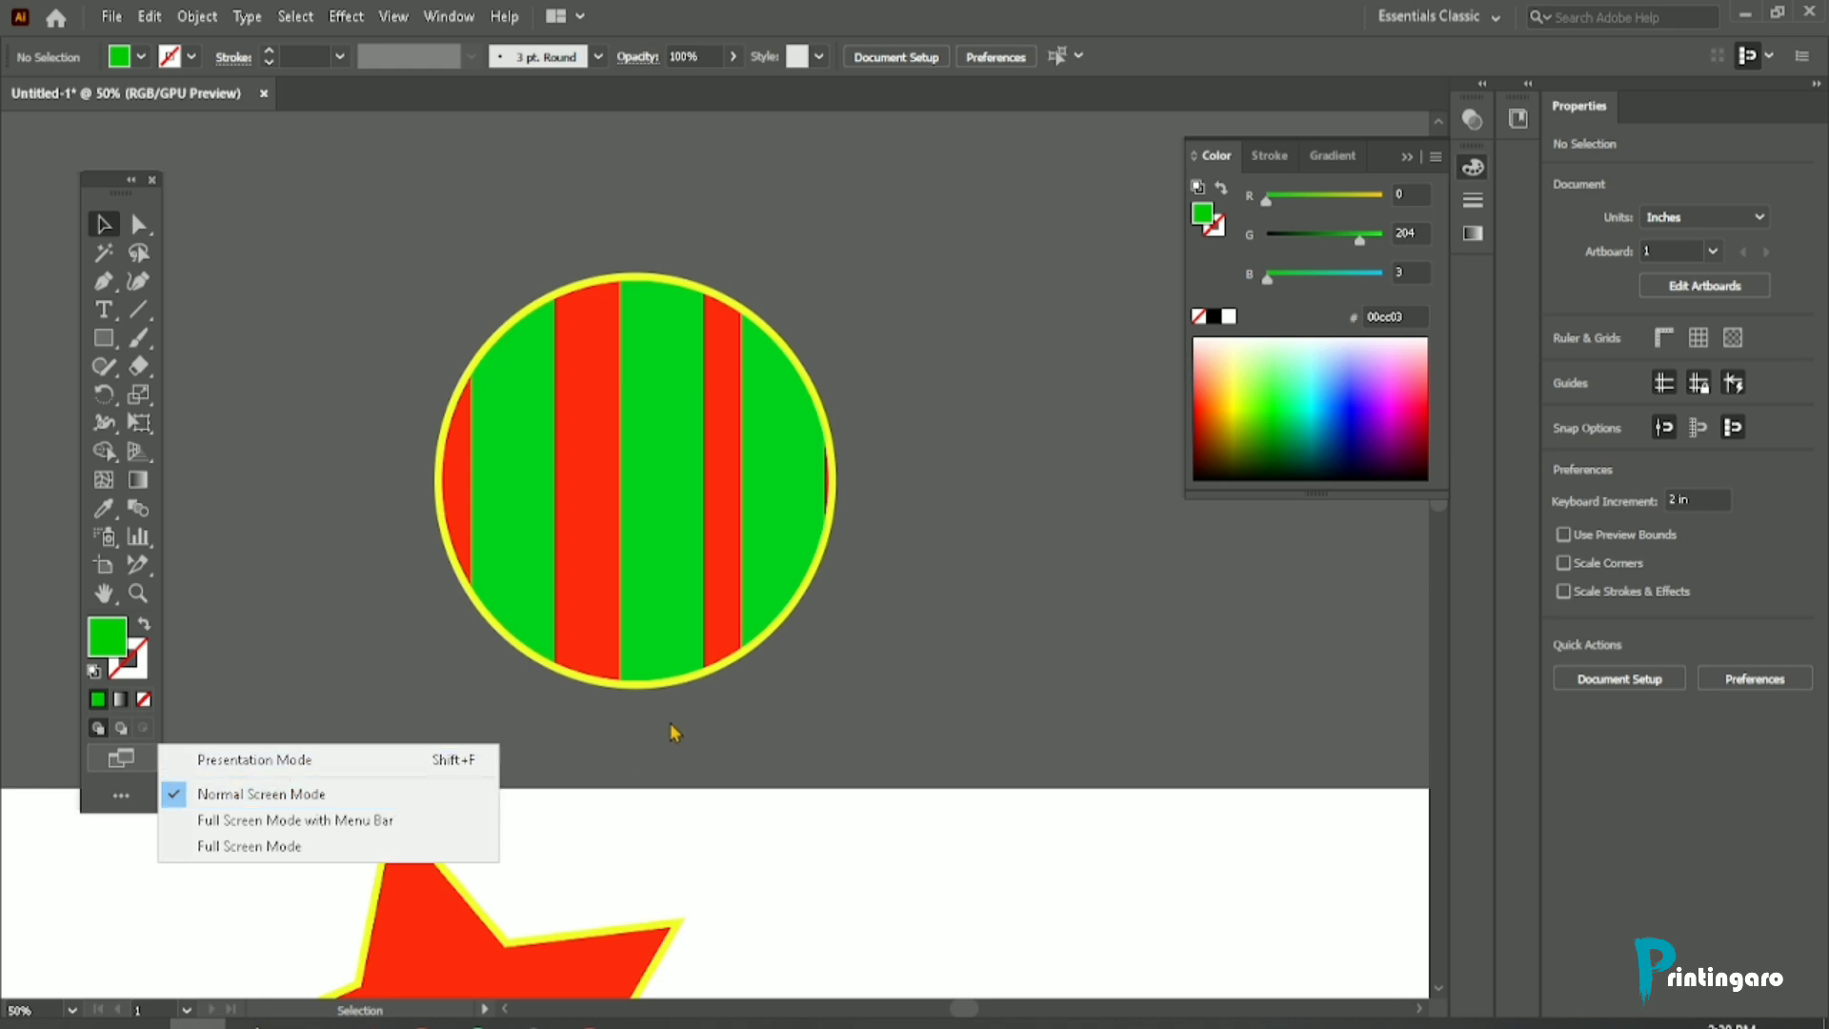
{"action": "left_click", "coordinate": [394, 464]}
{"action": "scroll", "coordinate": [490, 254], "scroll_direction": "down", "scroll_amount": 3}
{"action": "left_click_drag", "start_coordinate": [532, 324], "coordinate": [656, 600]}
{"action": "scroll", "coordinate": [205, 586], "scroll_direction": "up", "scroll_amount": 1}
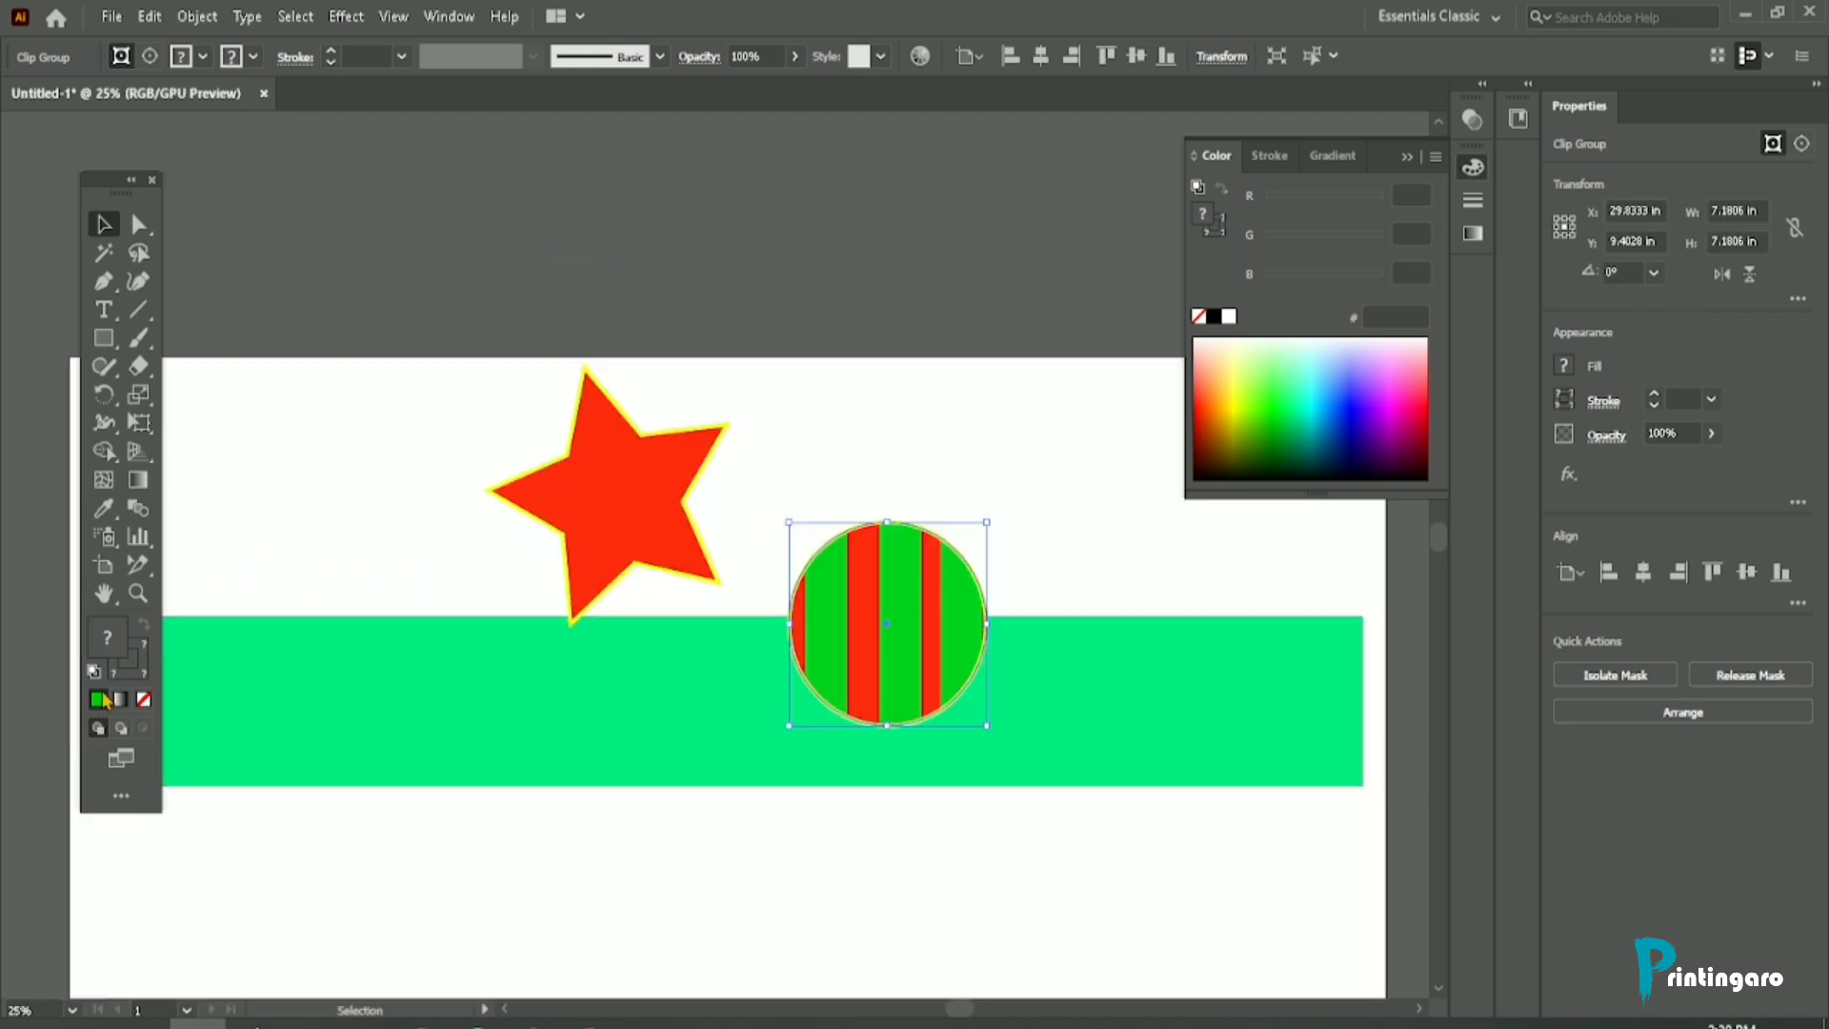
Step: Preview the artwork in Presentation Mode, return to the normal screen, and enter Presentation Mode again
{"action": "left_click", "coordinate": [120, 758]}
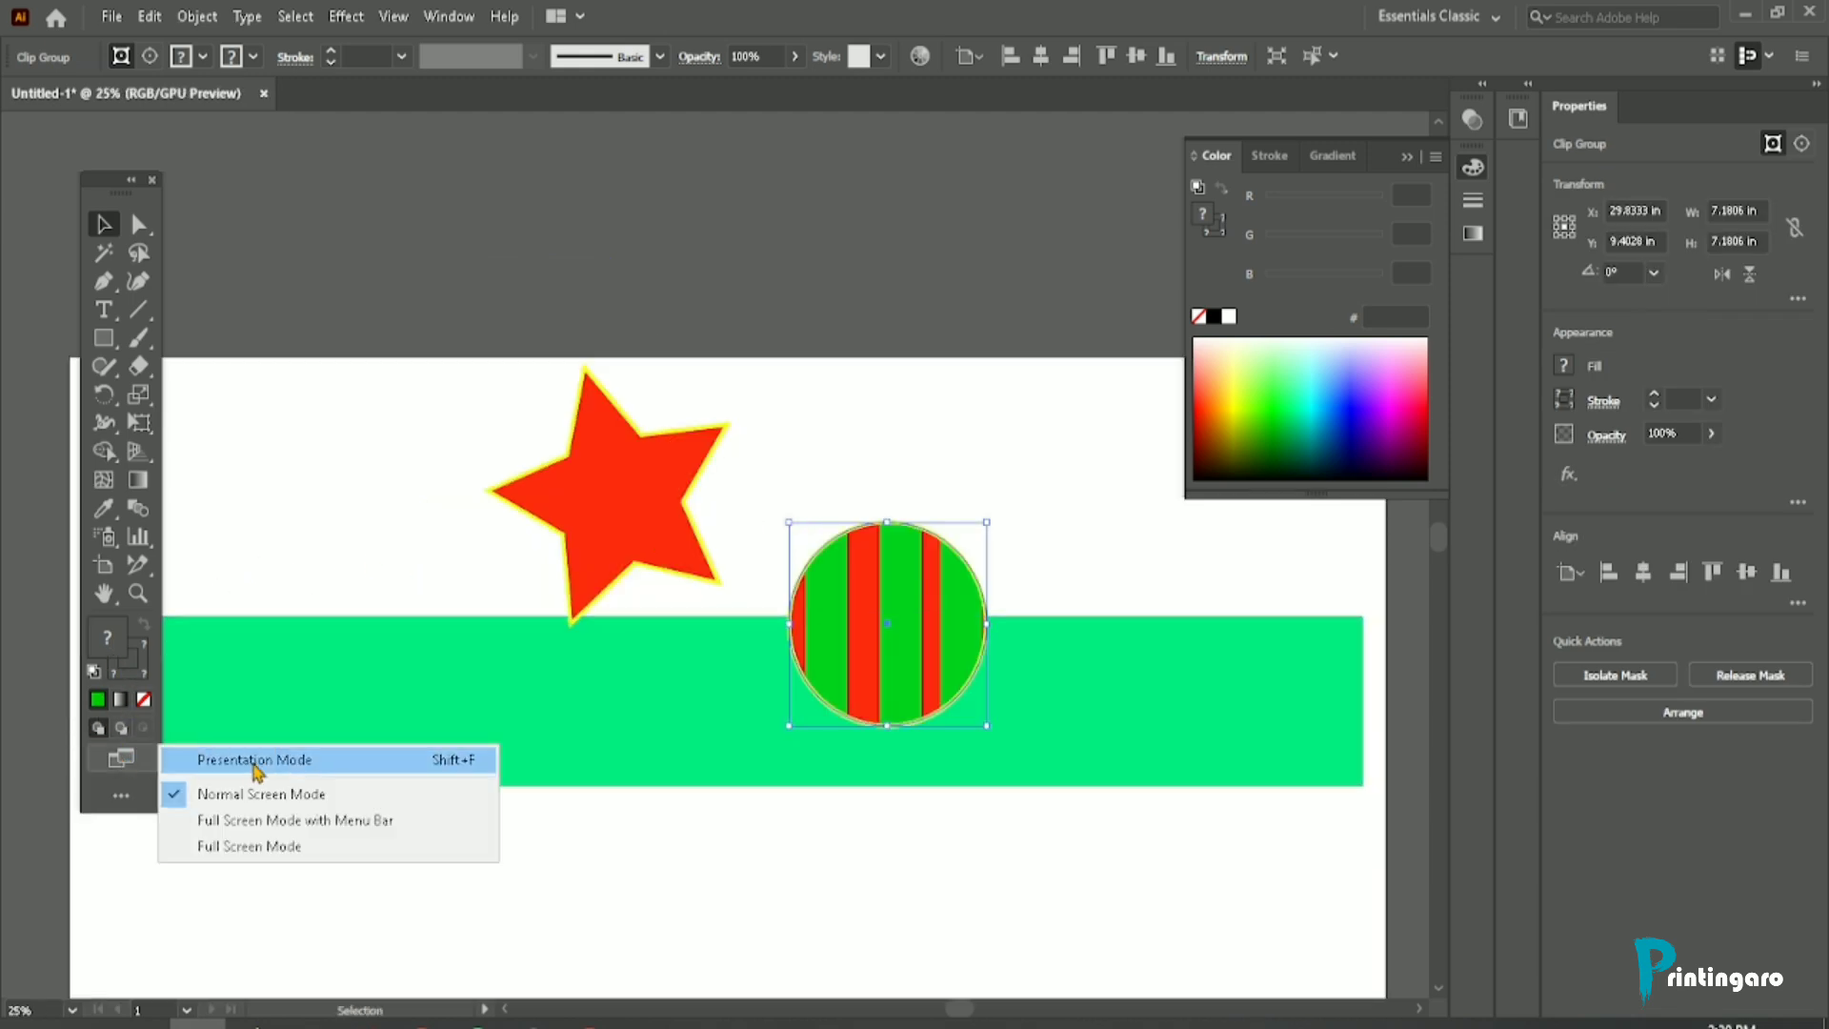
{"action": "left_click", "coordinate": [254, 762]}
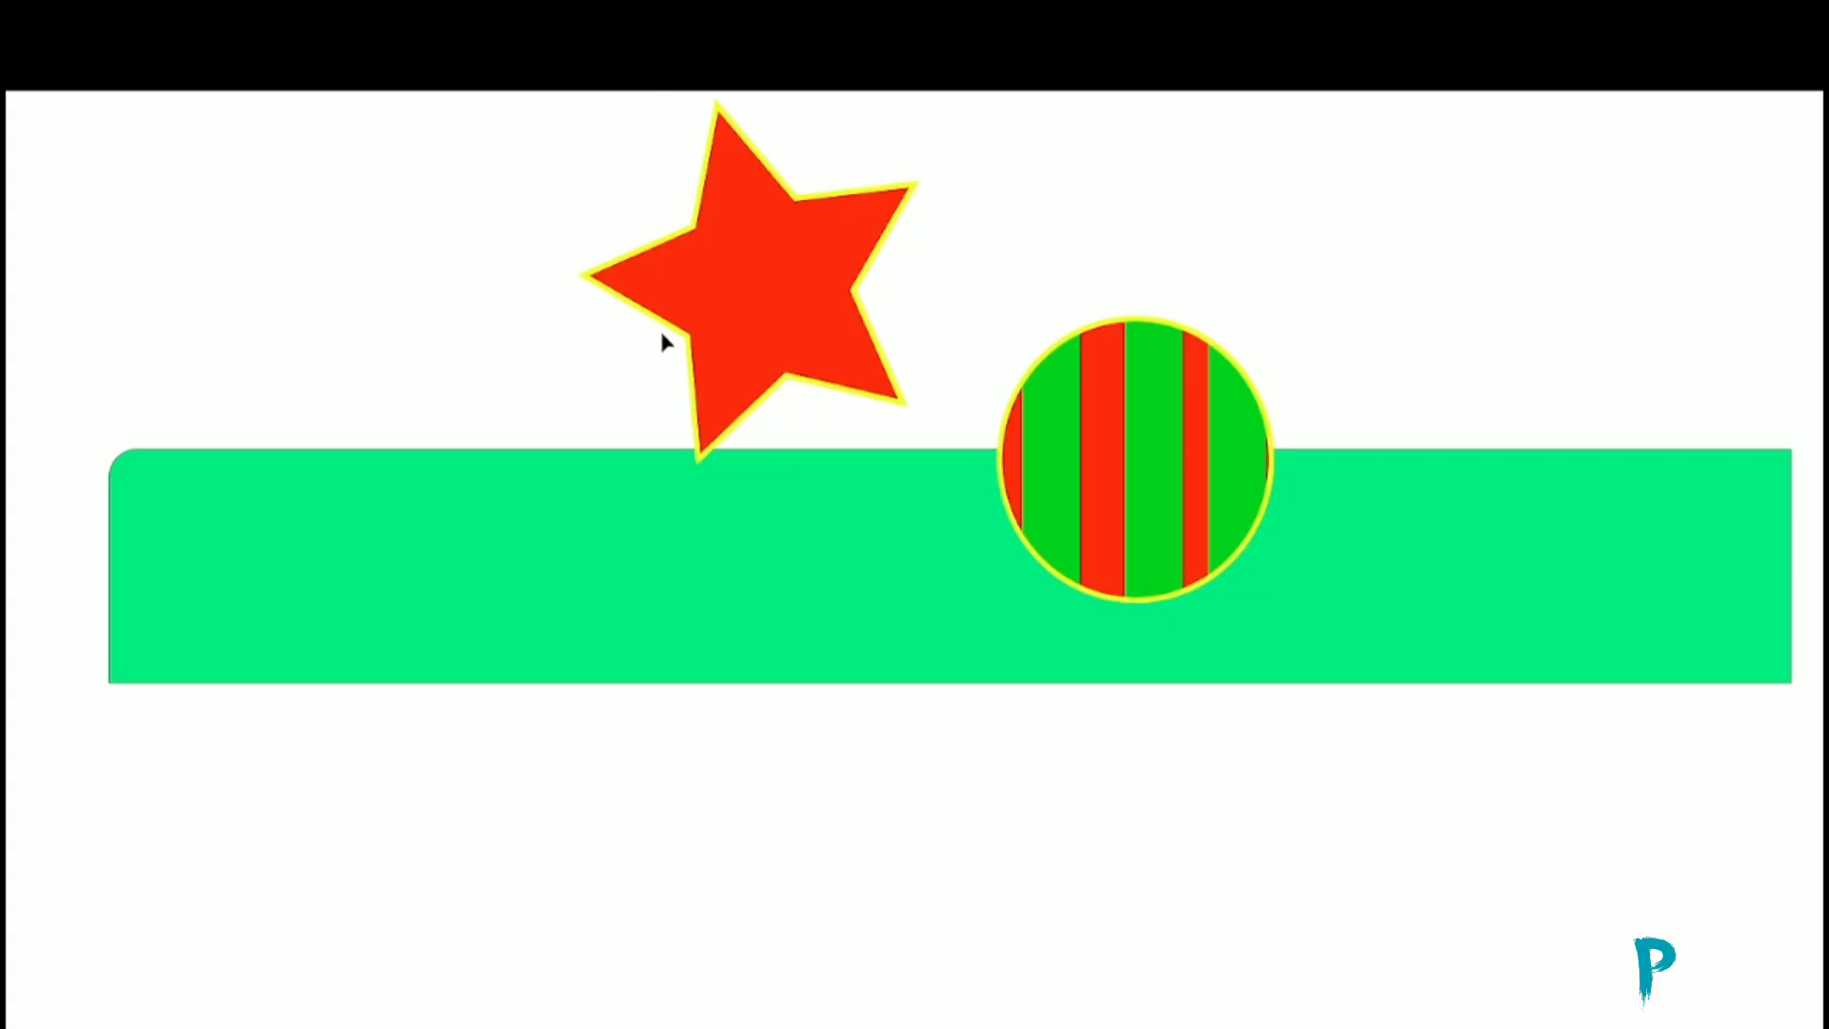
{"action": "key", "text": "Escape"}
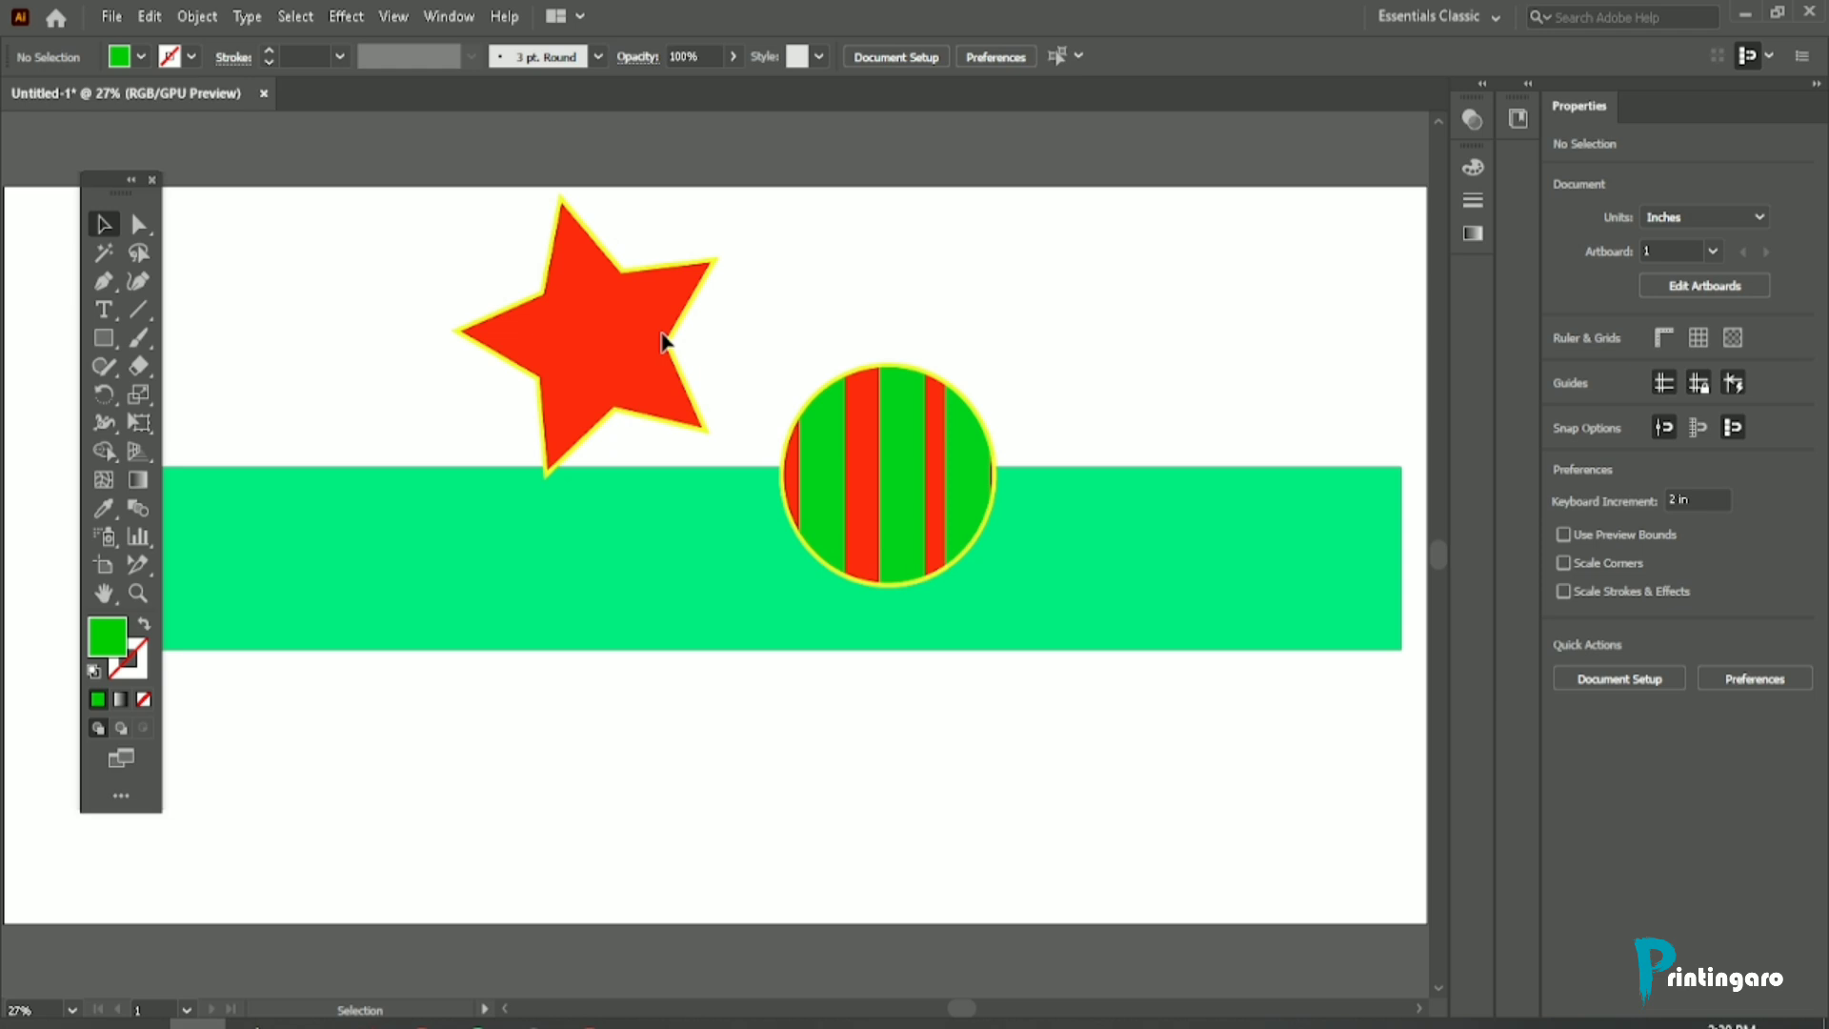
{"action": "left_click", "coordinate": [121, 757]}
{"action": "left_click", "coordinate": [291, 762]}
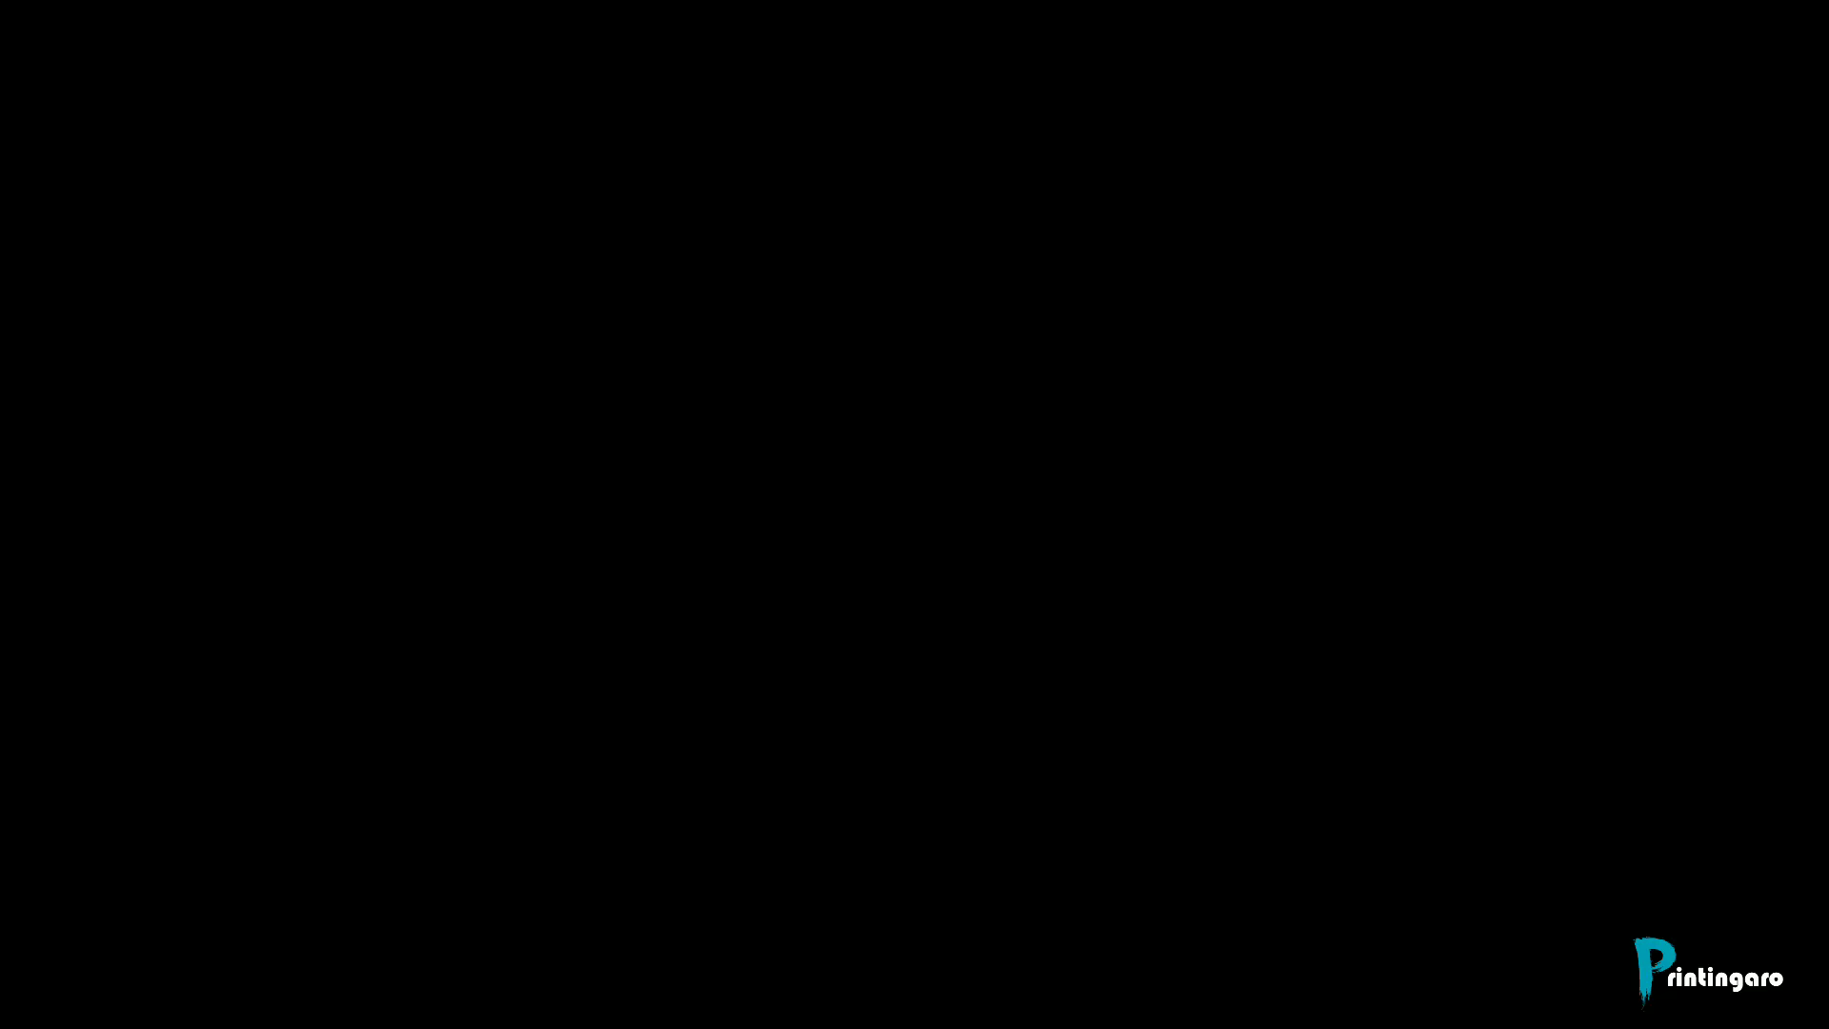